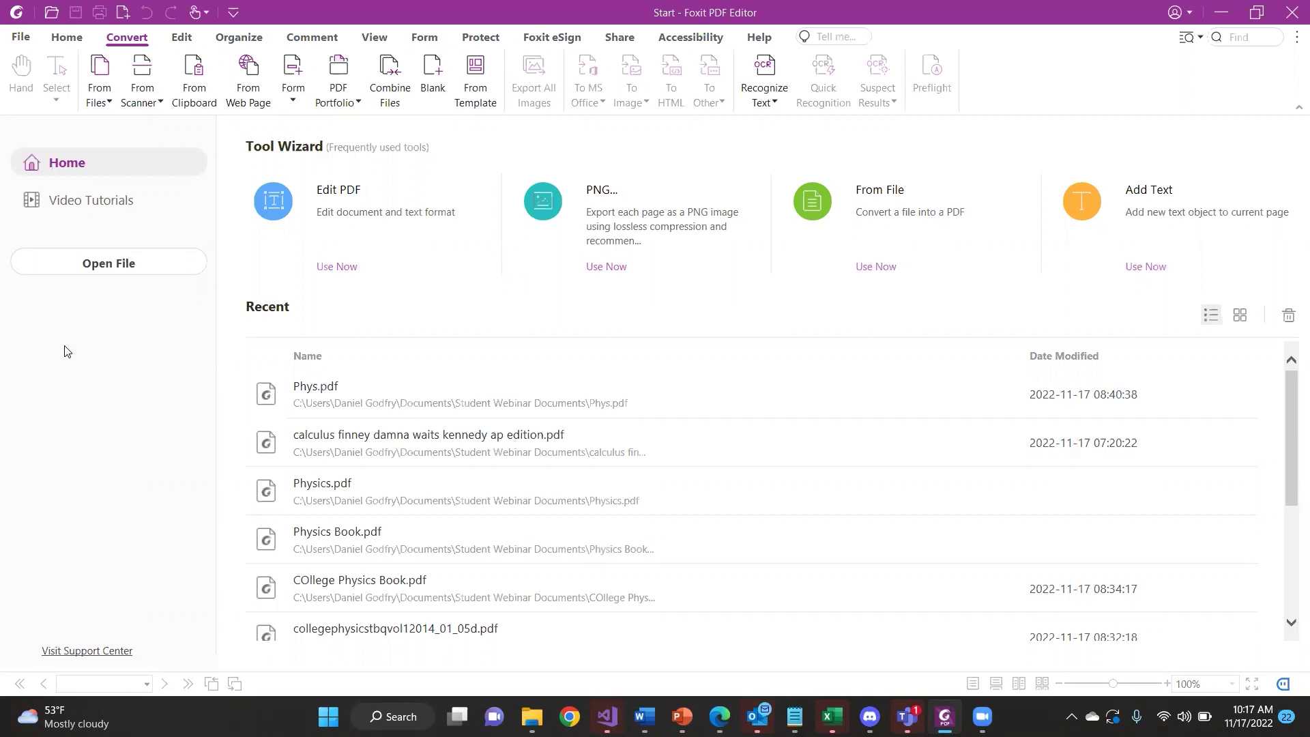
Review the available tools for converting, editing, organizing pages, commenting, viewing, forms, protection, eSign, accessibility and sharing
{"action": "left_click", "coordinate": [65, 38]}
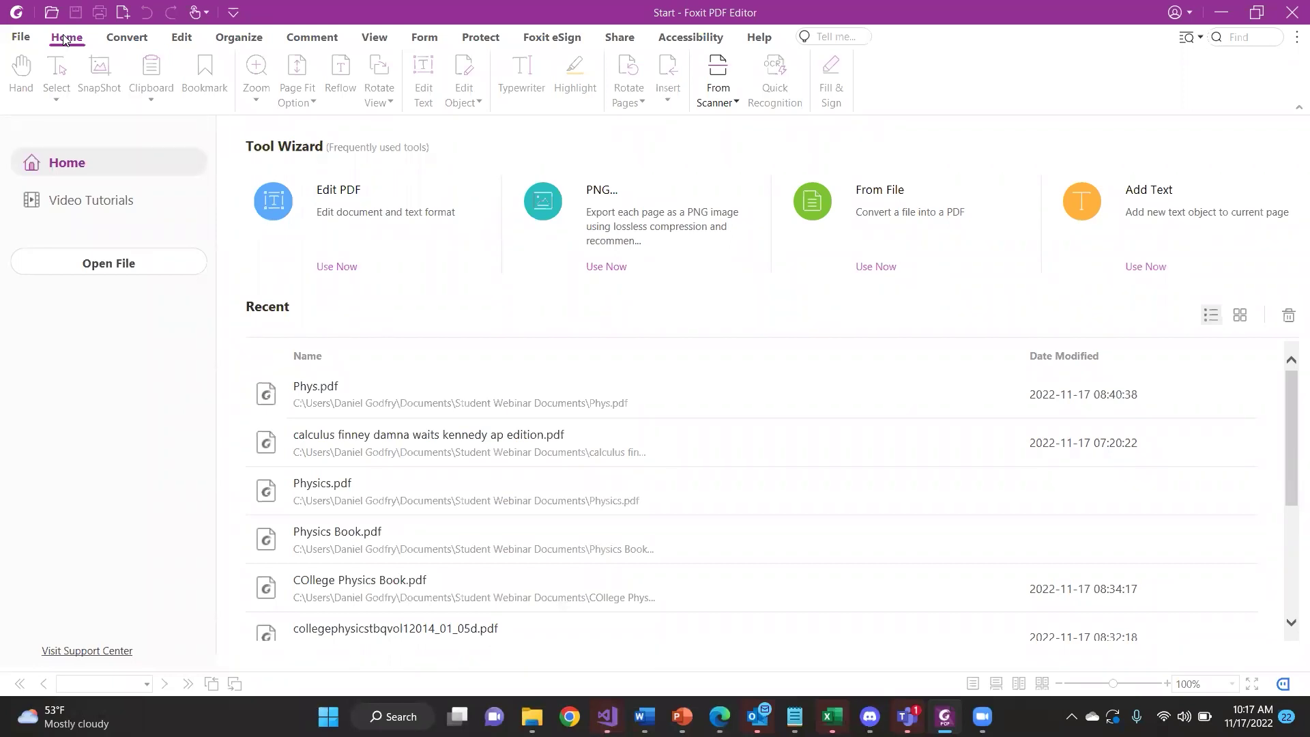
{"action": "left_click", "coordinate": [121, 37]}
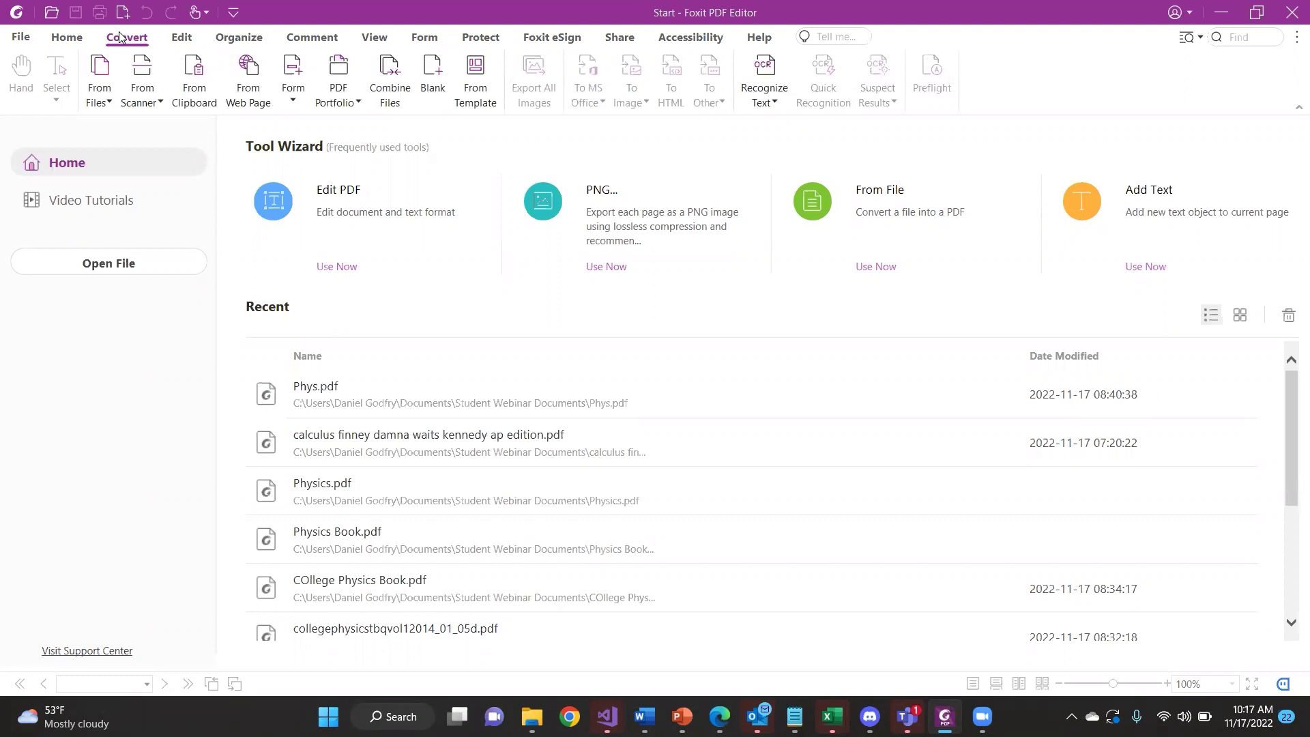
{"action": "left_click", "coordinate": [110, 100]}
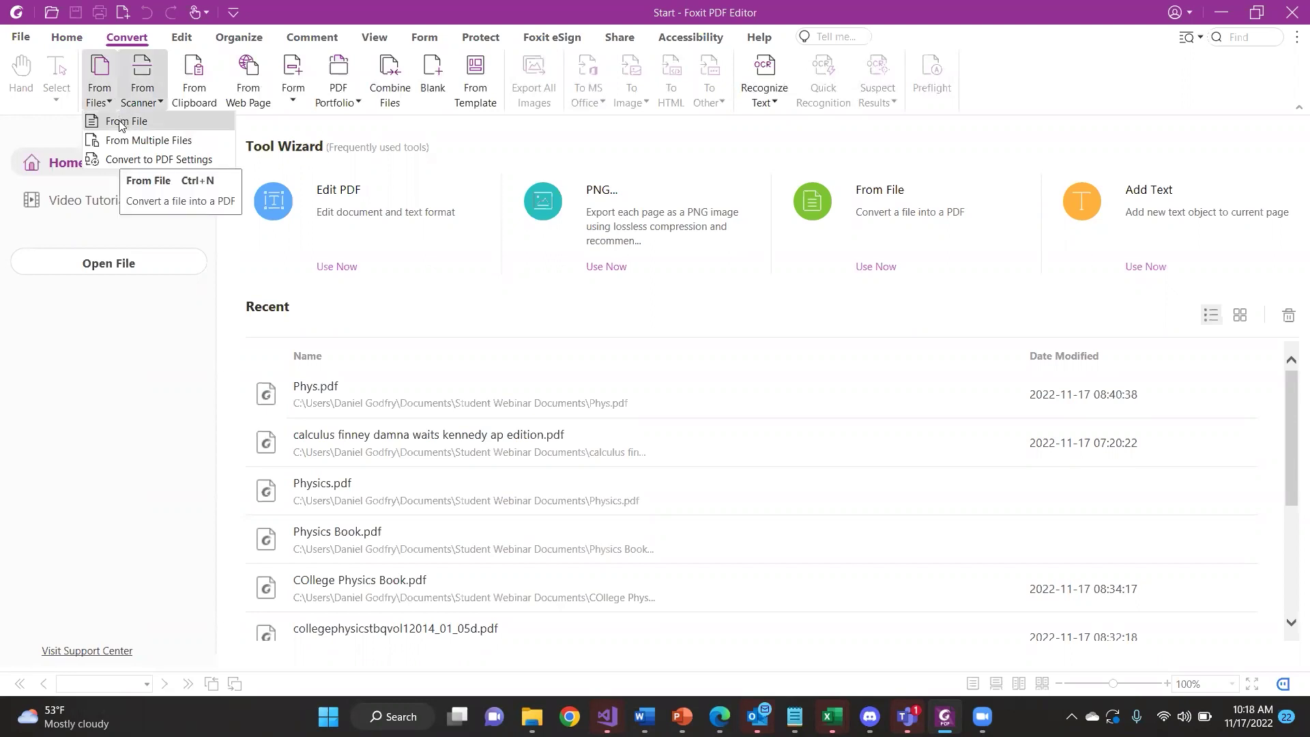
{"action": "left_click", "coordinate": [183, 38]}
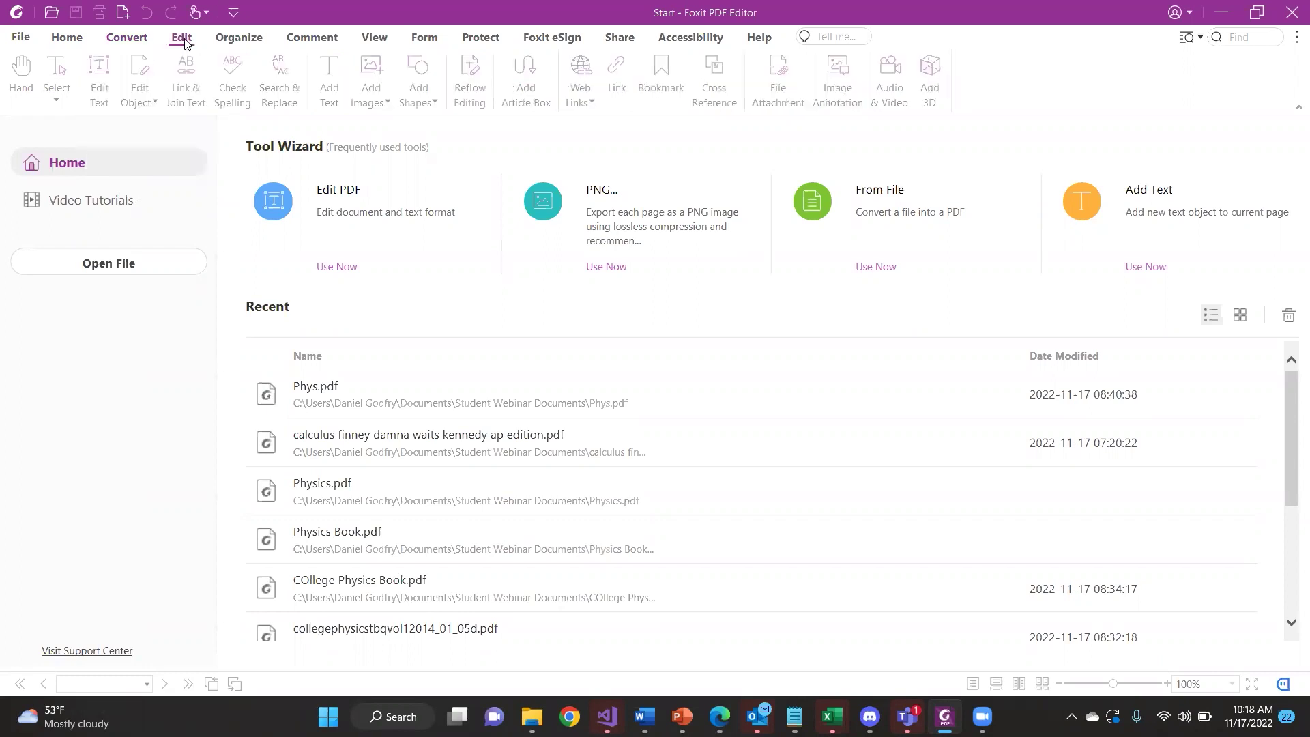
{"action": "left_click", "coordinate": [238, 38]}
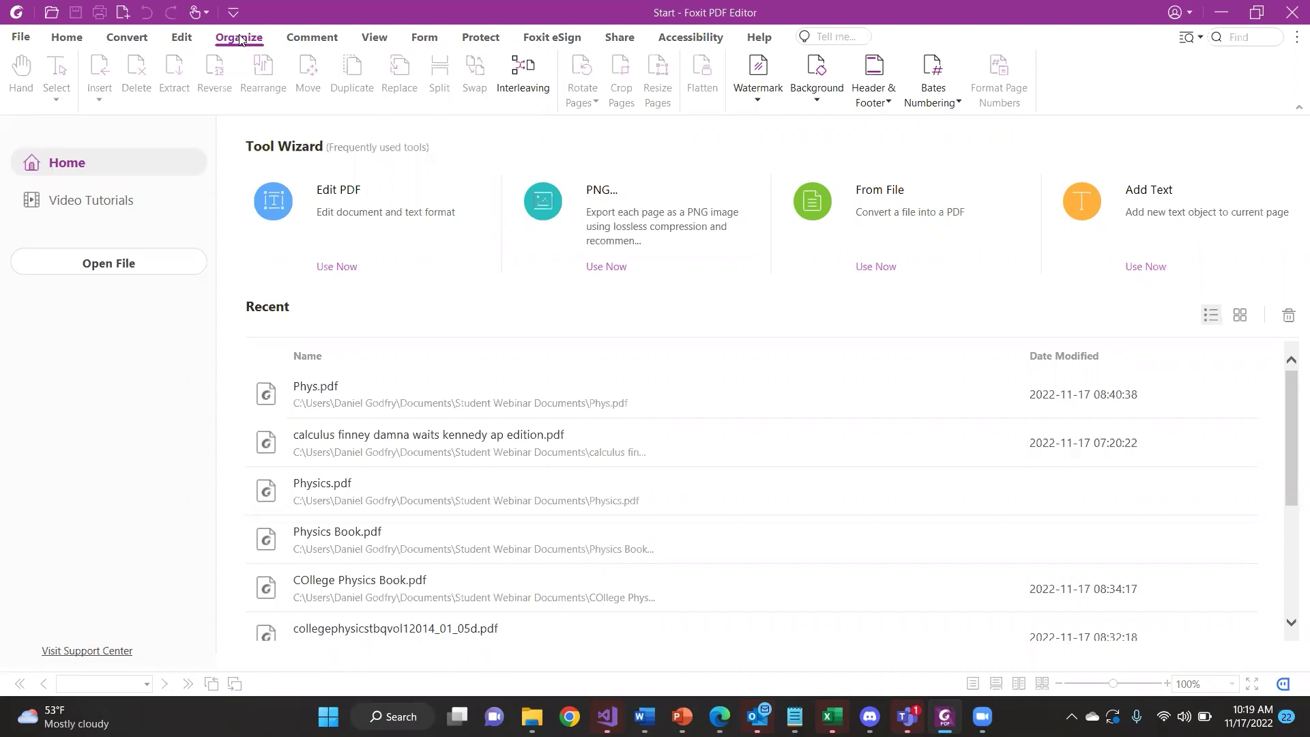
{"action": "left_click", "coordinate": [291, 45]}
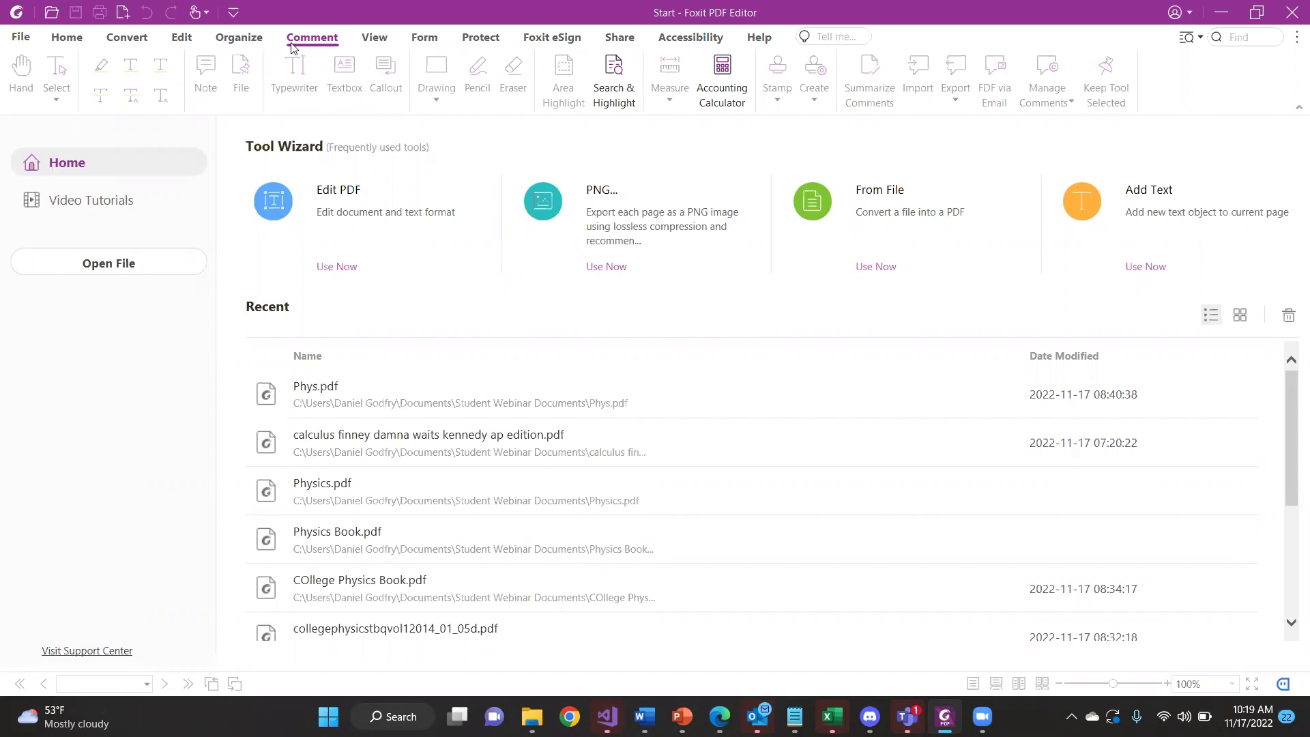
{"action": "left_click", "coordinate": [376, 40]}
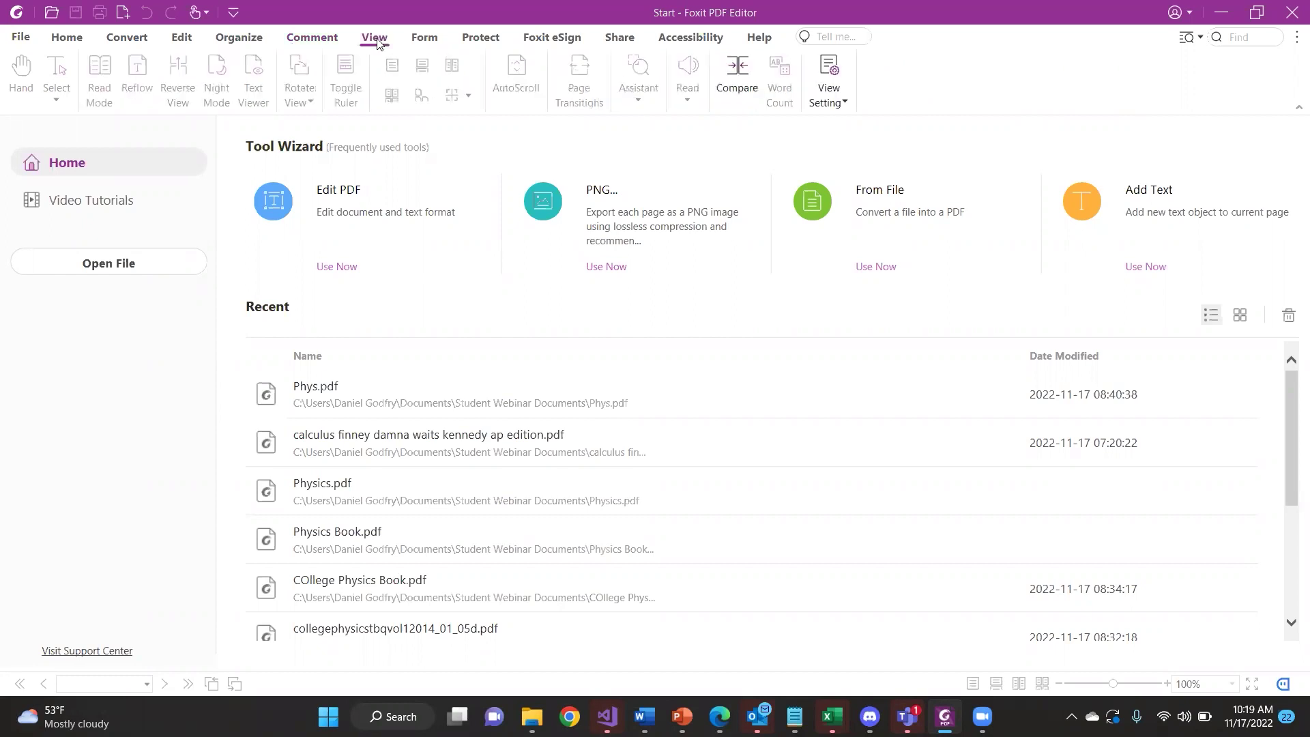
{"action": "left_click", "coordinate": [418, 39]}
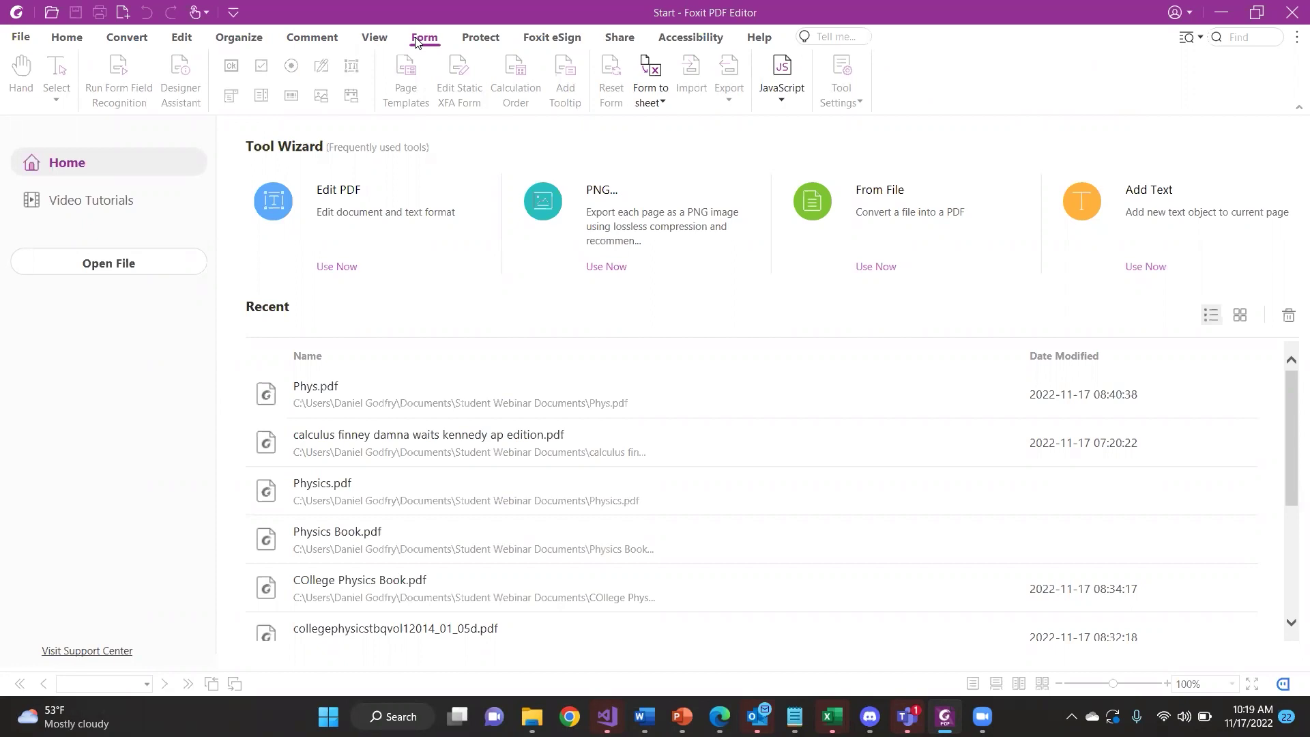
{"action": "left_click", "coordinate": [506, 45]}
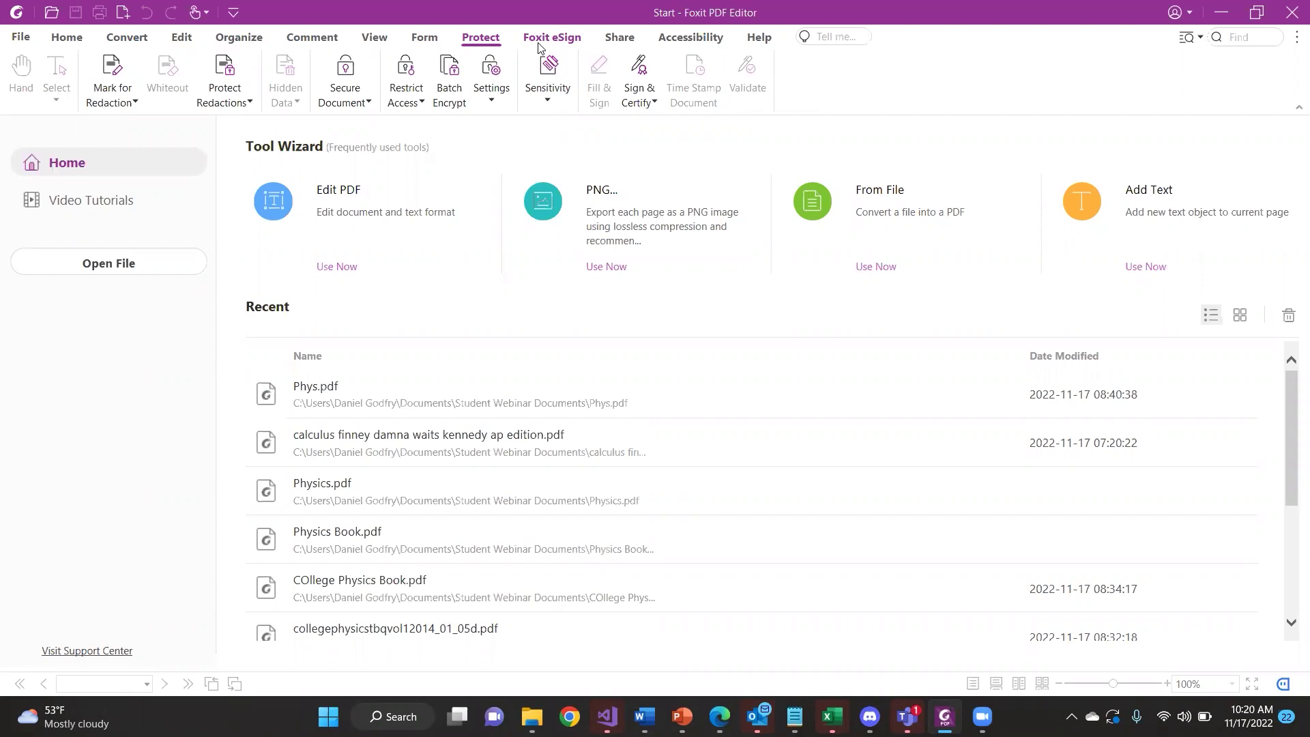
{"action": "left_click", "coordinate": [576, 41]}
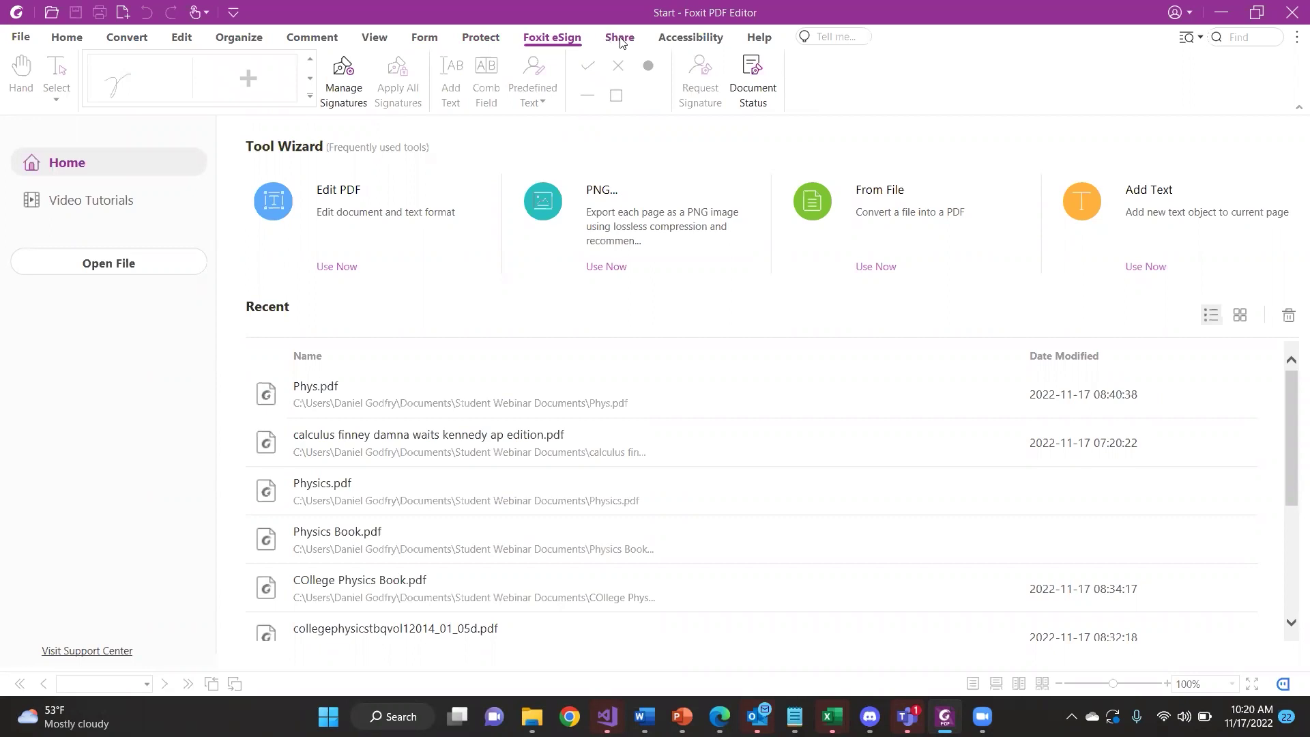
{"action": "left_click", "coordinate": [674, 39]}
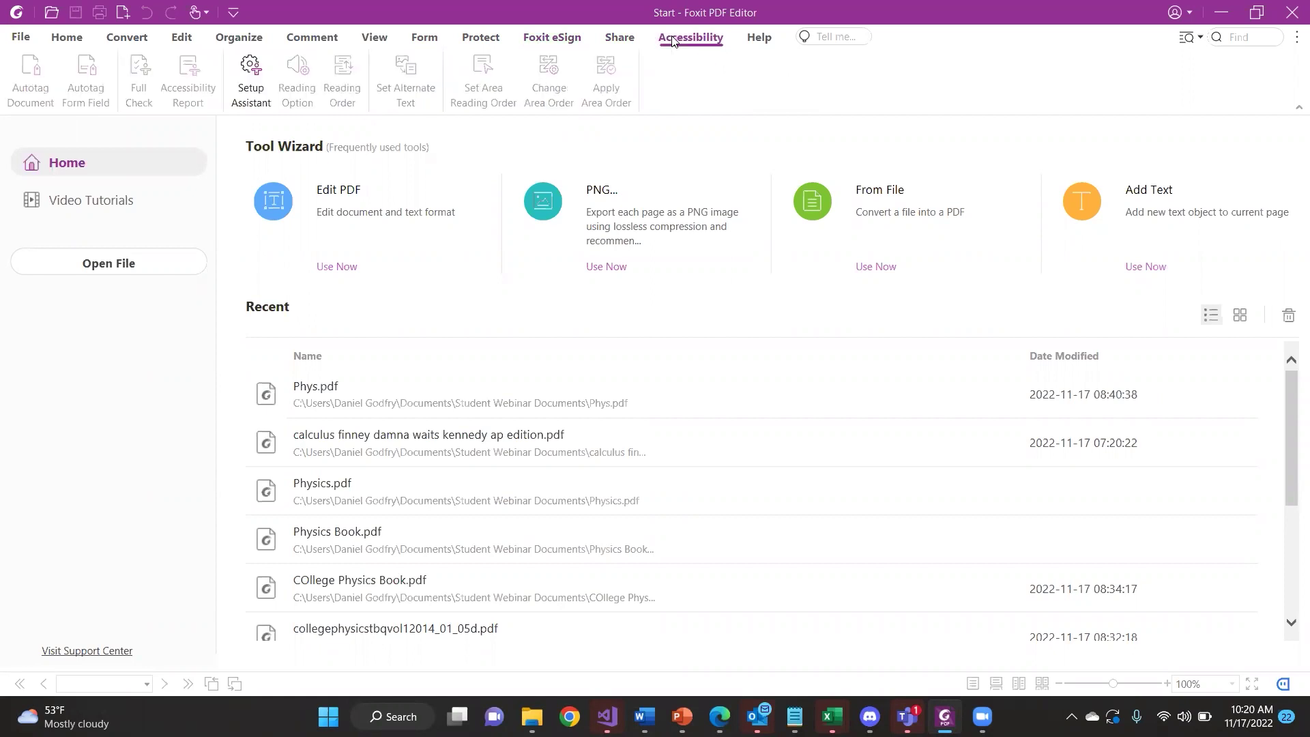
{"action": "left_click", "coordinate": [619, 38]}
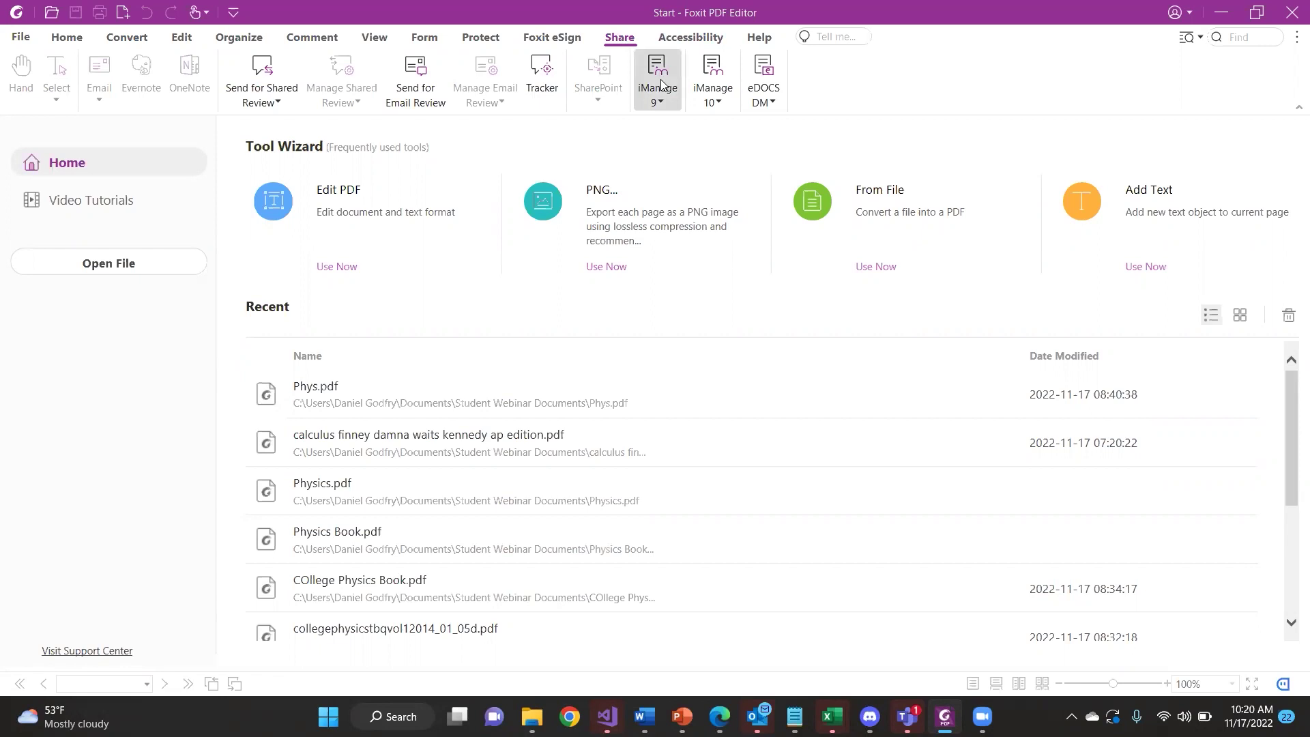
View the cloud storage and document management locations that can be added for opening PDFs
{"action": "left_click", "coordinate": [22, 38]}
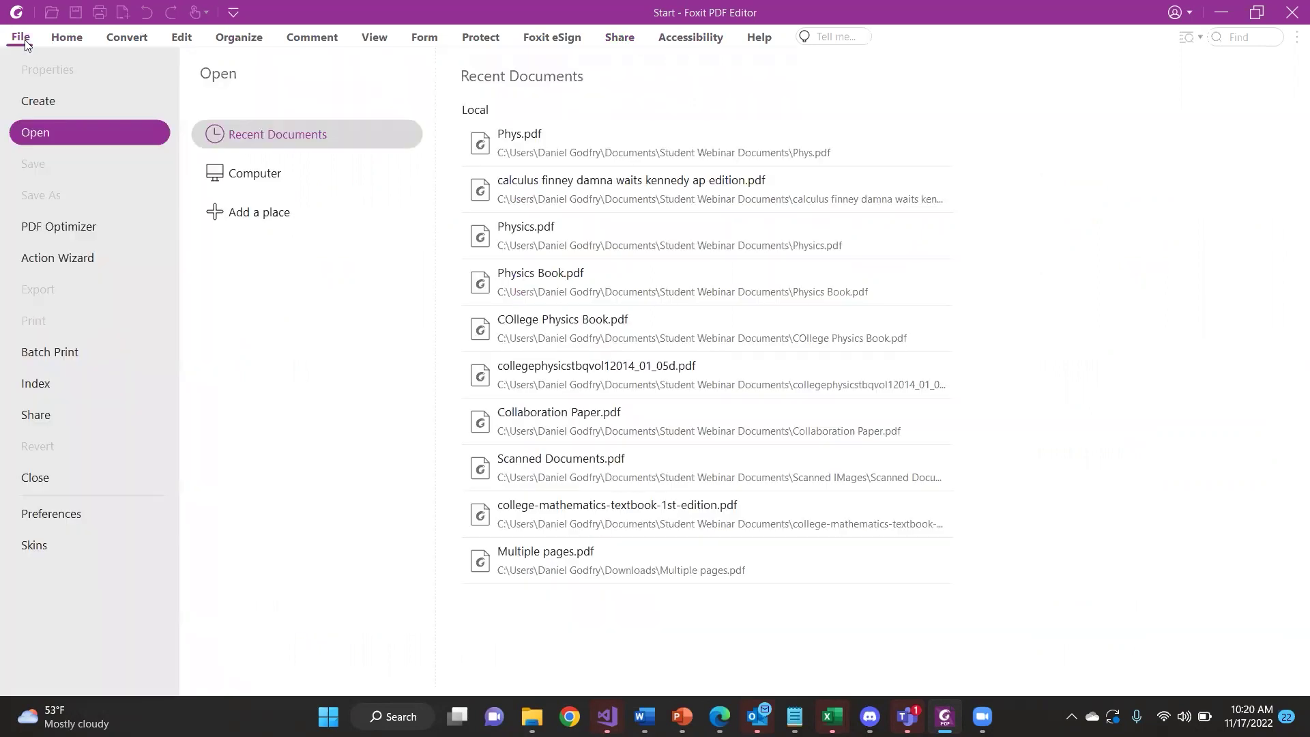
{"action": "left_click", "coordinate": [240, 203]}
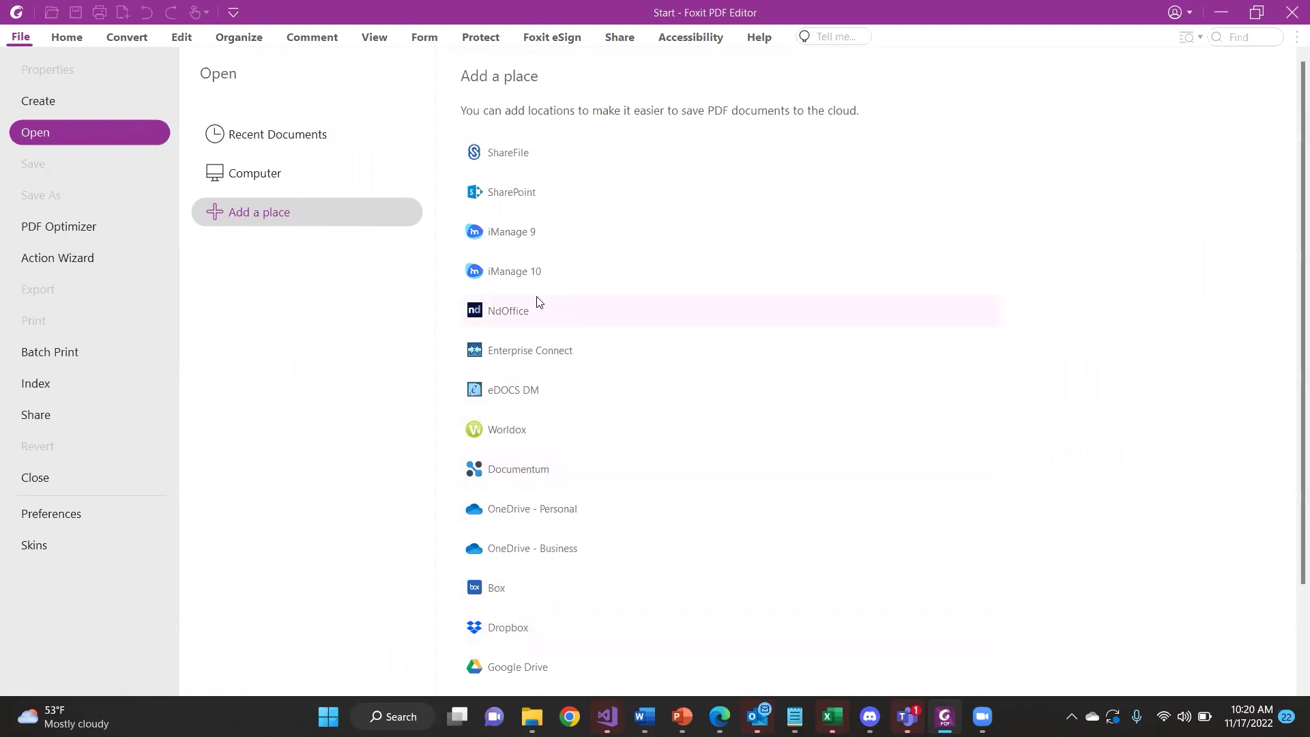
{"action": "left_click", "coordinate": [680, 41]}
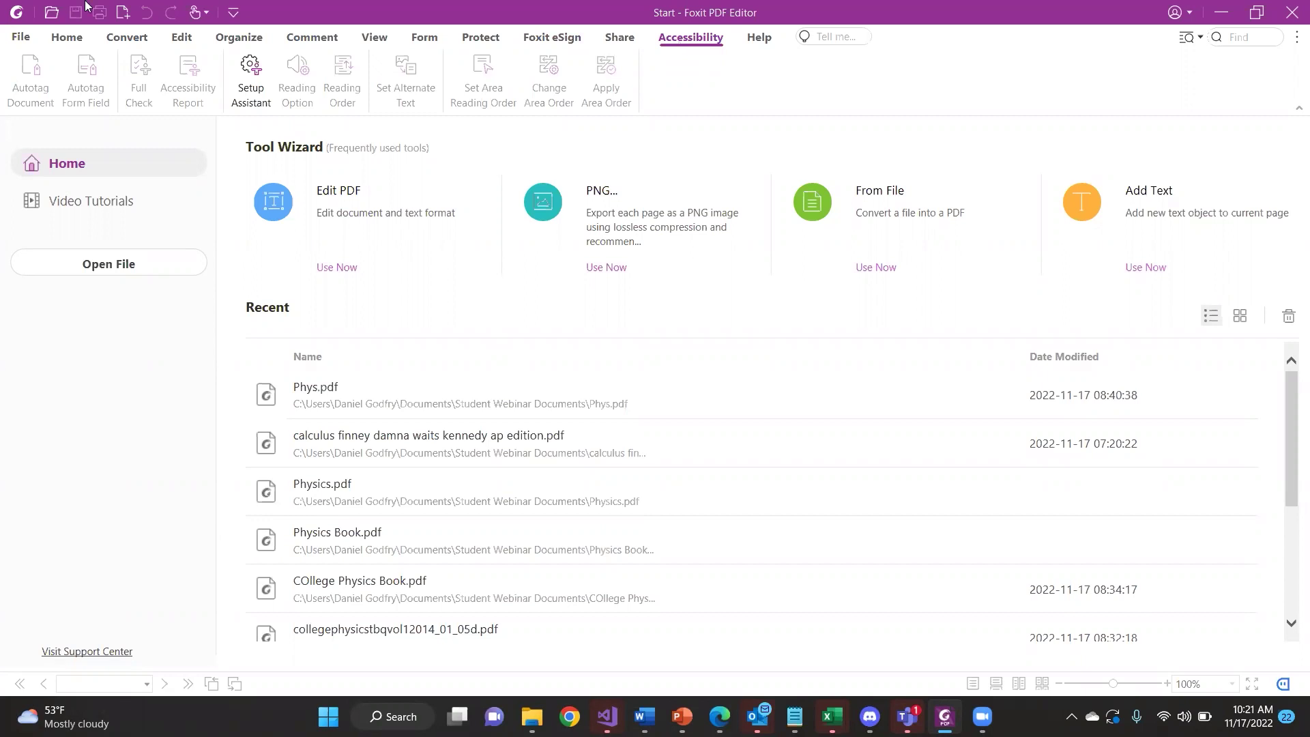
Open Phys.pdf from the recent documents with the conversion tools displayed
{"action": "left_click", "coordinate": [57, 41]}
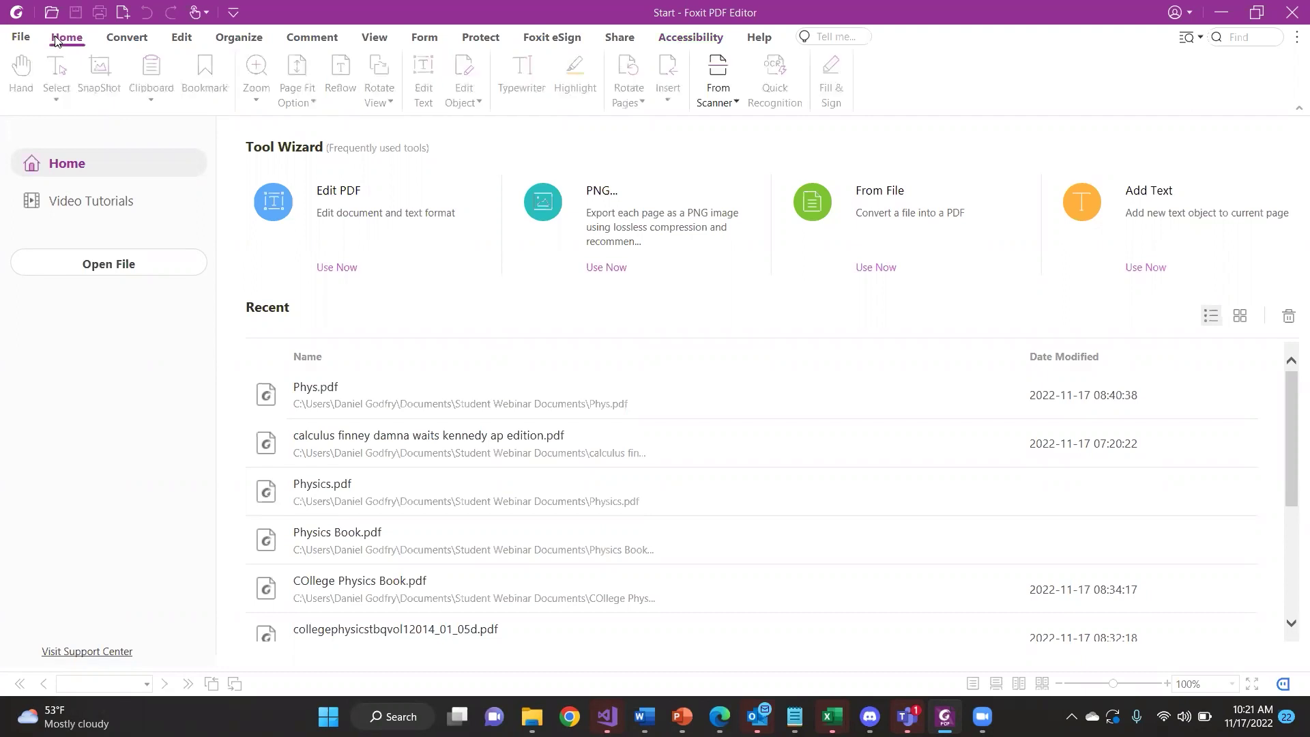
{"action": "left_click", "coordinate": [144, 41]}
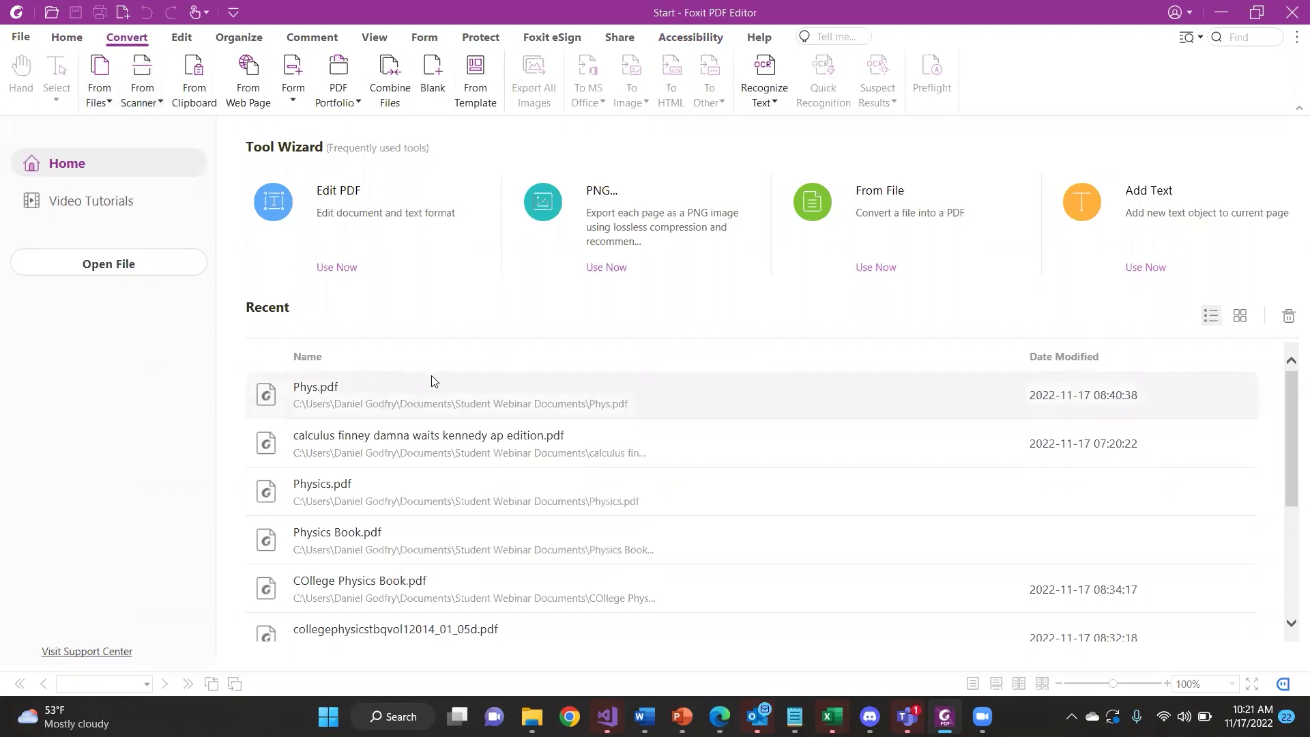
{"action": "left_click", "coordinate": [103, 103]}
{"action": "left_click", "coordinate": [420, 305]}
{"action": "left_click", "coordinate": [375, 397]}
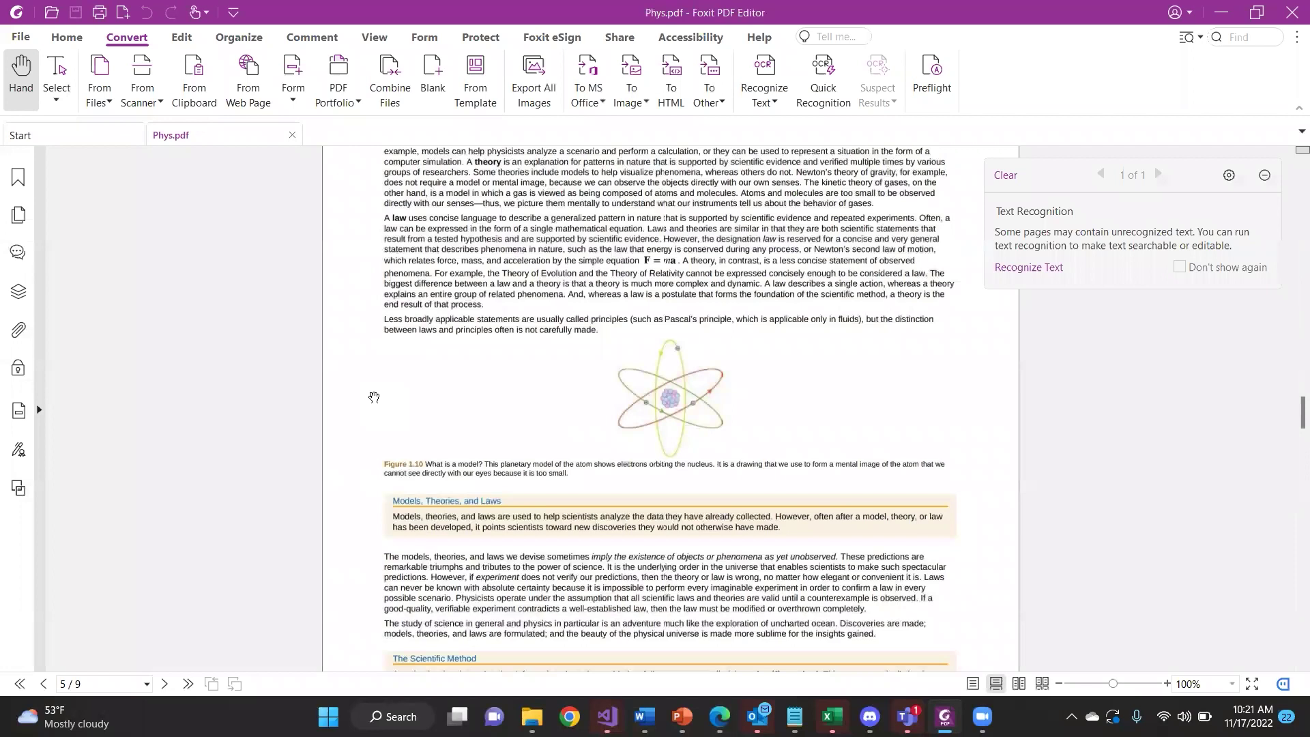
Examine the textbook pages around pages 4 and 5, including the passages on models, theories and laws
{"action": "scroll", "coordinate": [374, 397], "scroll_direction": "up", "scroll_amount": 5}
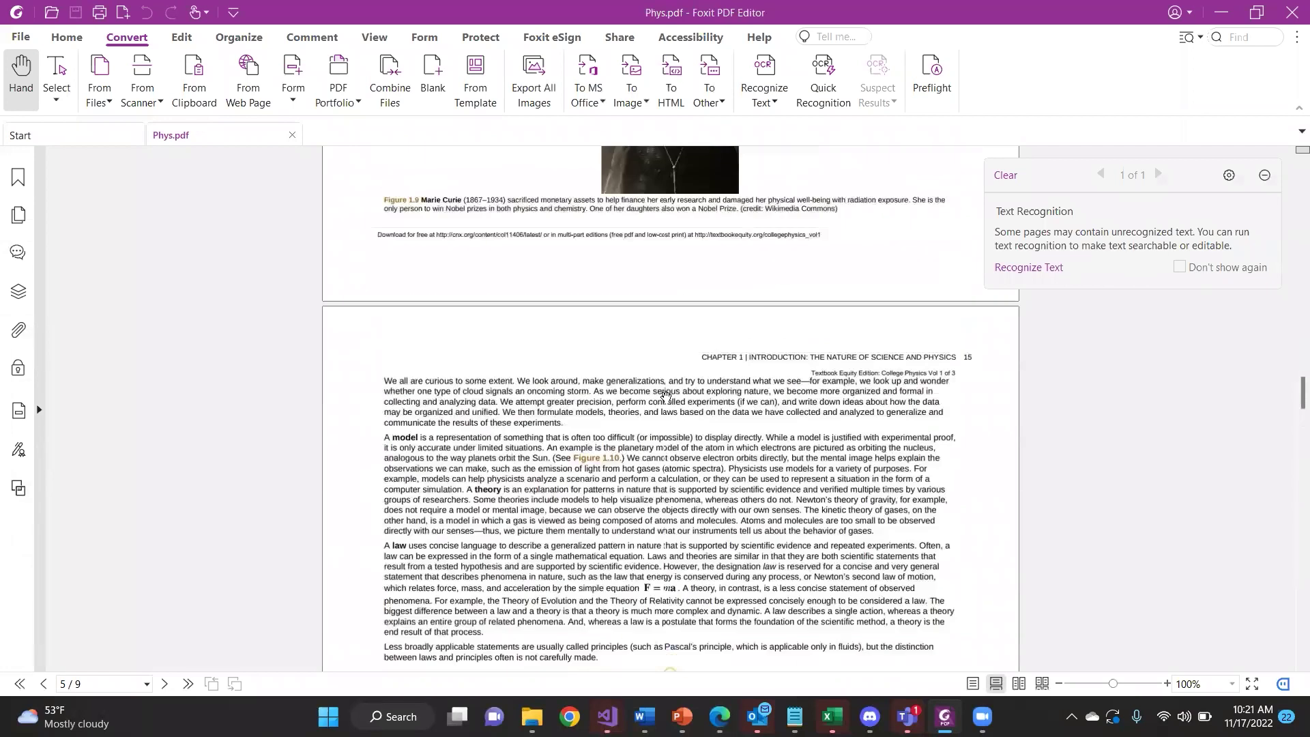
{"action": "scroll", "coordinate": [604, 407], "scroll_direction": "up", "scroll_amount": 1}
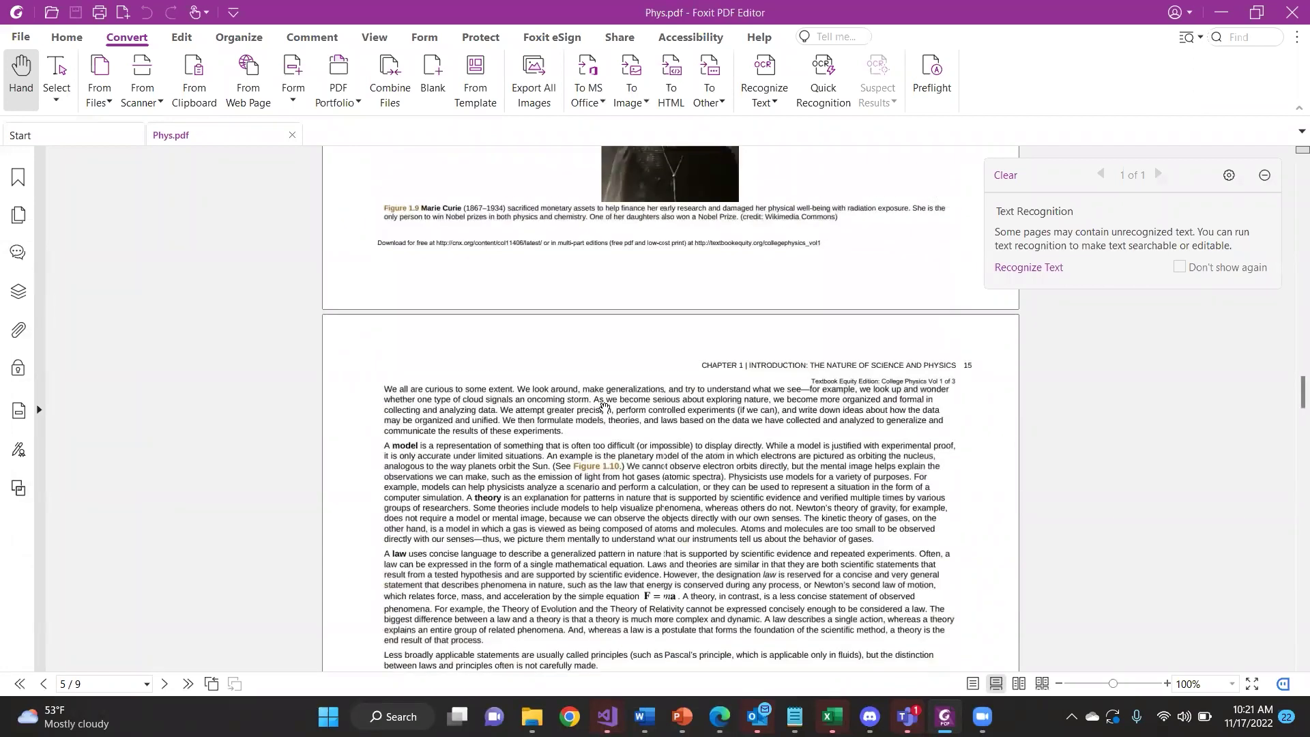
{"action": "scroll", "coordinate": [604, 407], "scroll_direction": "up", "scroll_amount": 4}
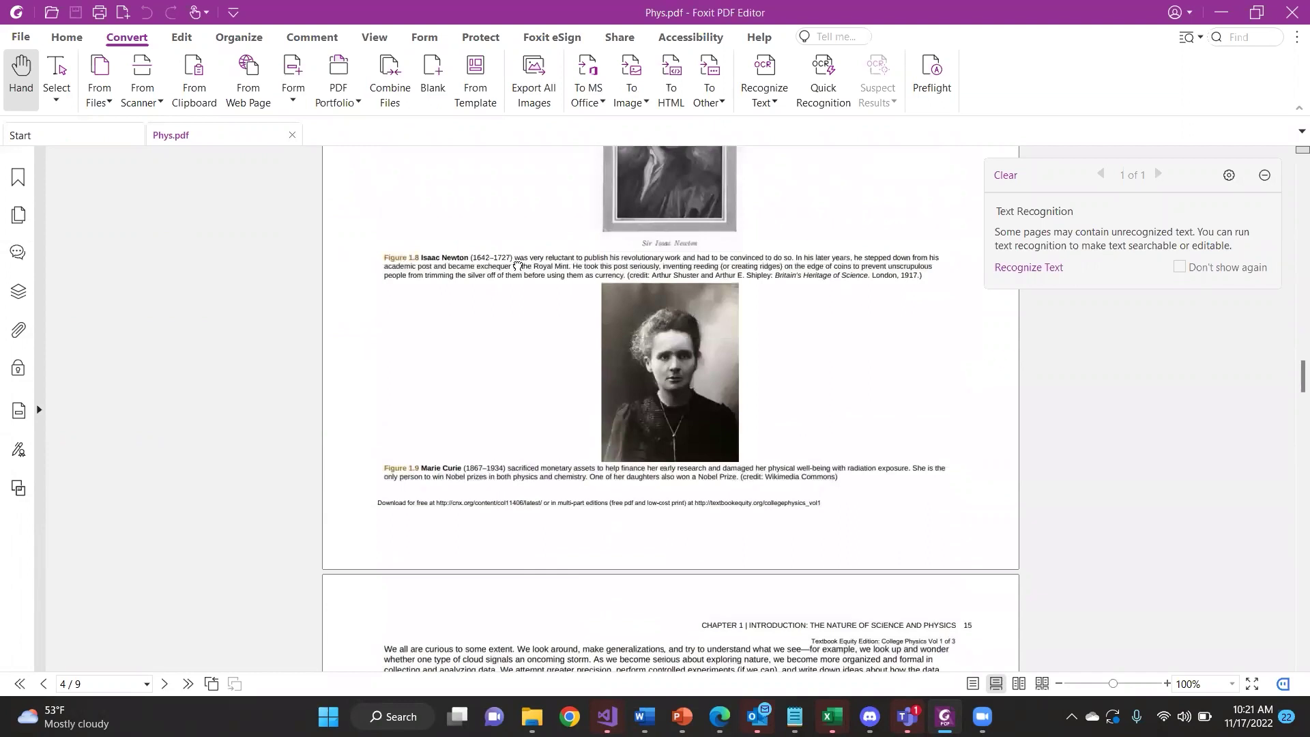
{"action": "scroll", "coordinate": [679, 410], "scroll_direction": "down", "scroll_amount": 3}
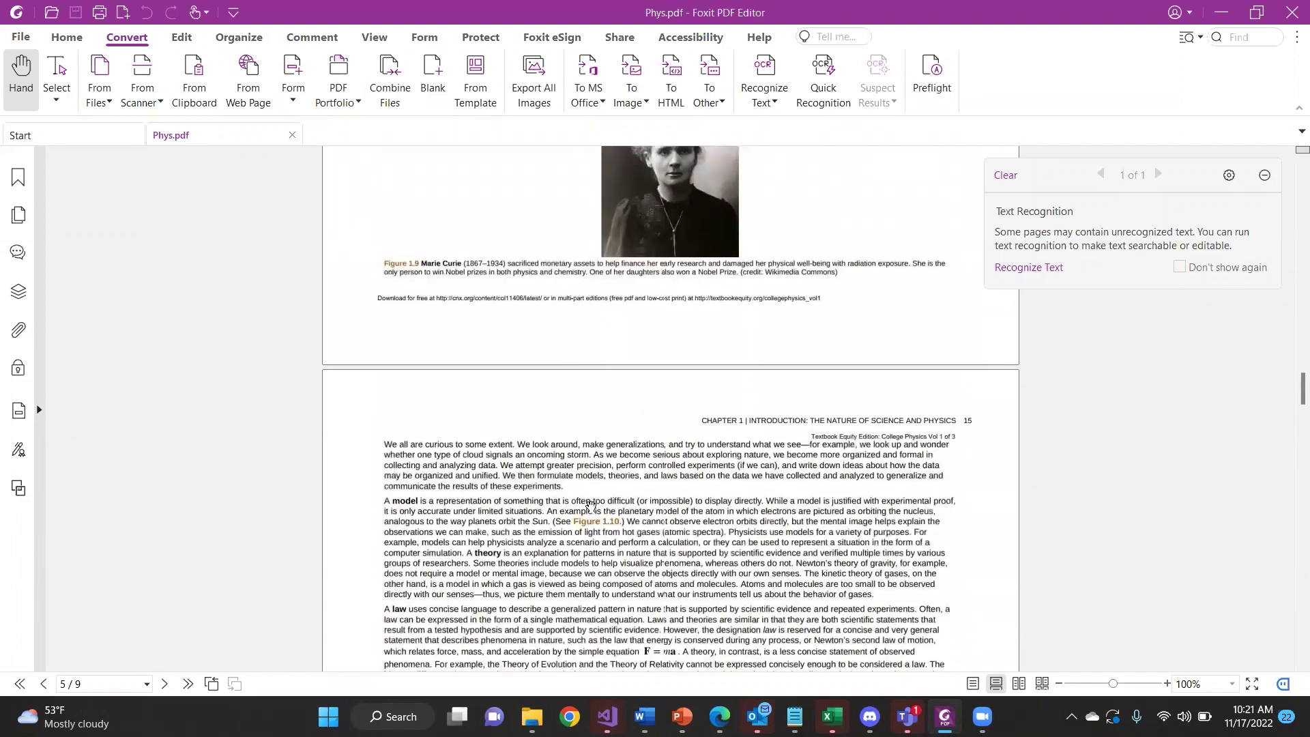
{"action": "scroll", "coordinate": [591, 505], "scroll_direction": "down", "scroll_amount": 20}
{"action": "scroll", "coordinate": [591, 505], "scroll_direction": "down", "scroll_amount": 3}
{"action": "scroll", "coordinate": [546, 314], "scroll_direction": "up", "scroll_amount": 12}
{"action": "scroll", "coordinate": [547, 316], "scroll_direction": "up", "scroll_amount": 3}
{"action": "scroll", "coordinate": [548, 317], "scroll_direction": "up", "scroll_amount": 7}
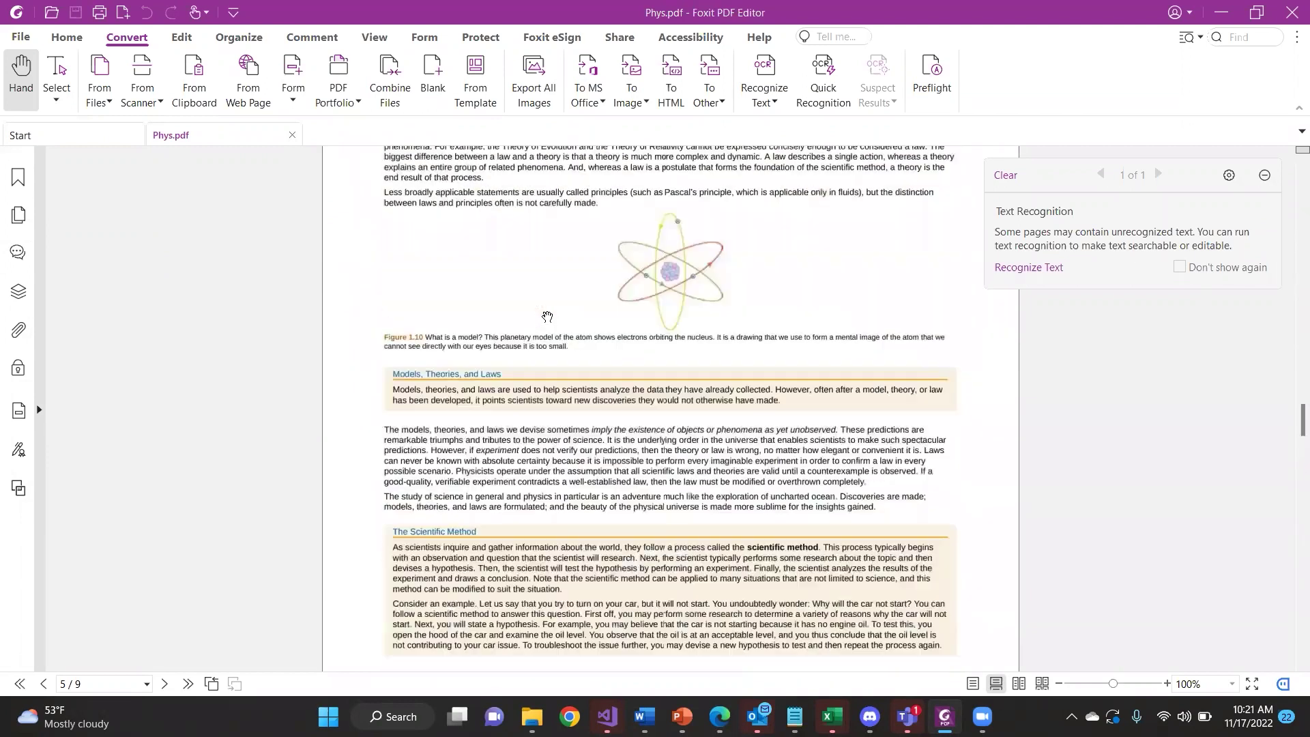
{"action": "scroll", "coordinate": [547, 317], "scroll_direction": "up", "scroll_amount": 1}
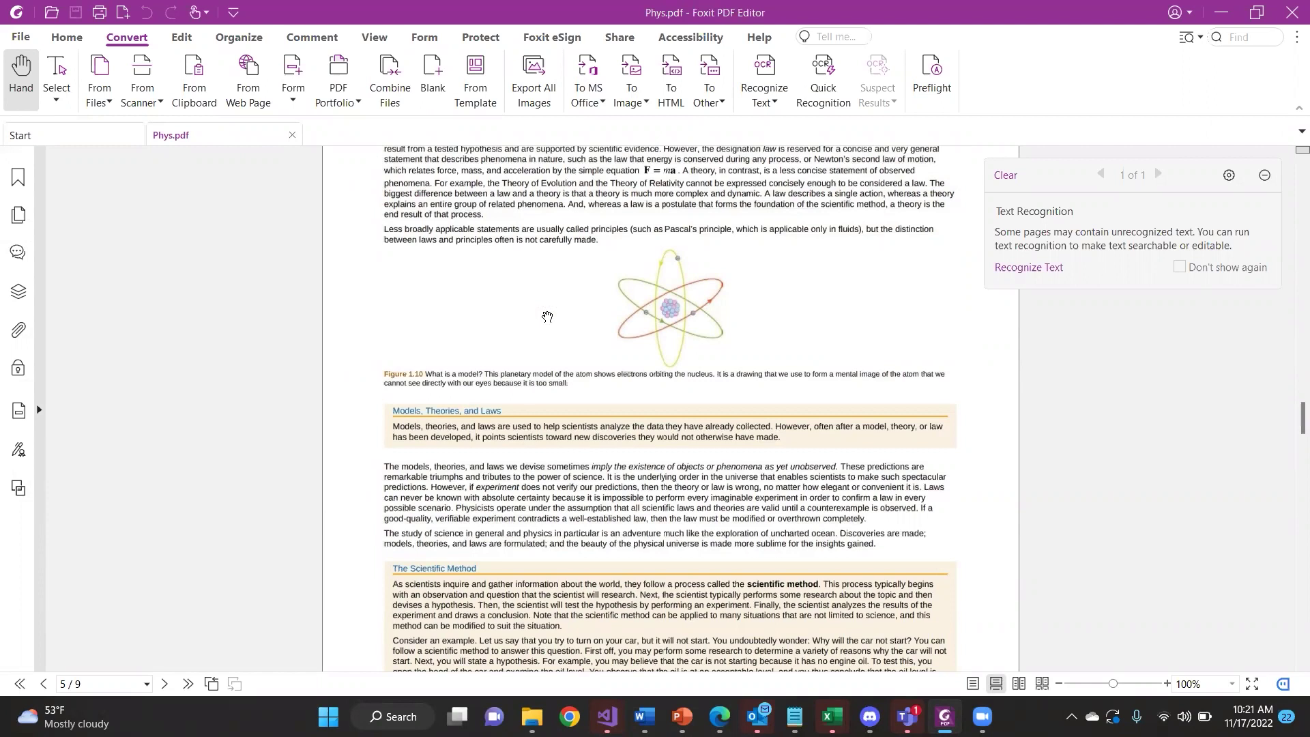
{"action": "scroll", "coordinate": [413, 216], "scroll_direction": "up", "scroll_amount": 3}
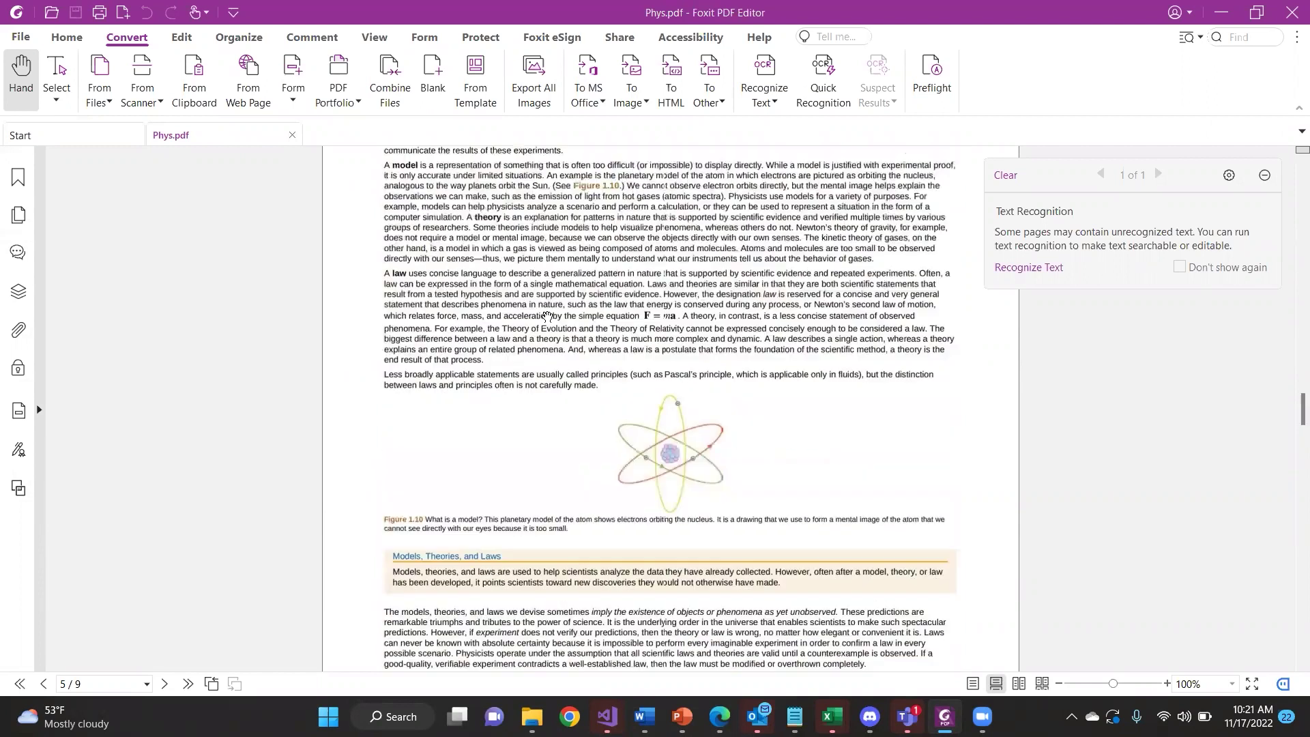
{"action": "scroll", "coordinate": [413, 216], "scroll_direction": "up", "scroll_amount": 5}
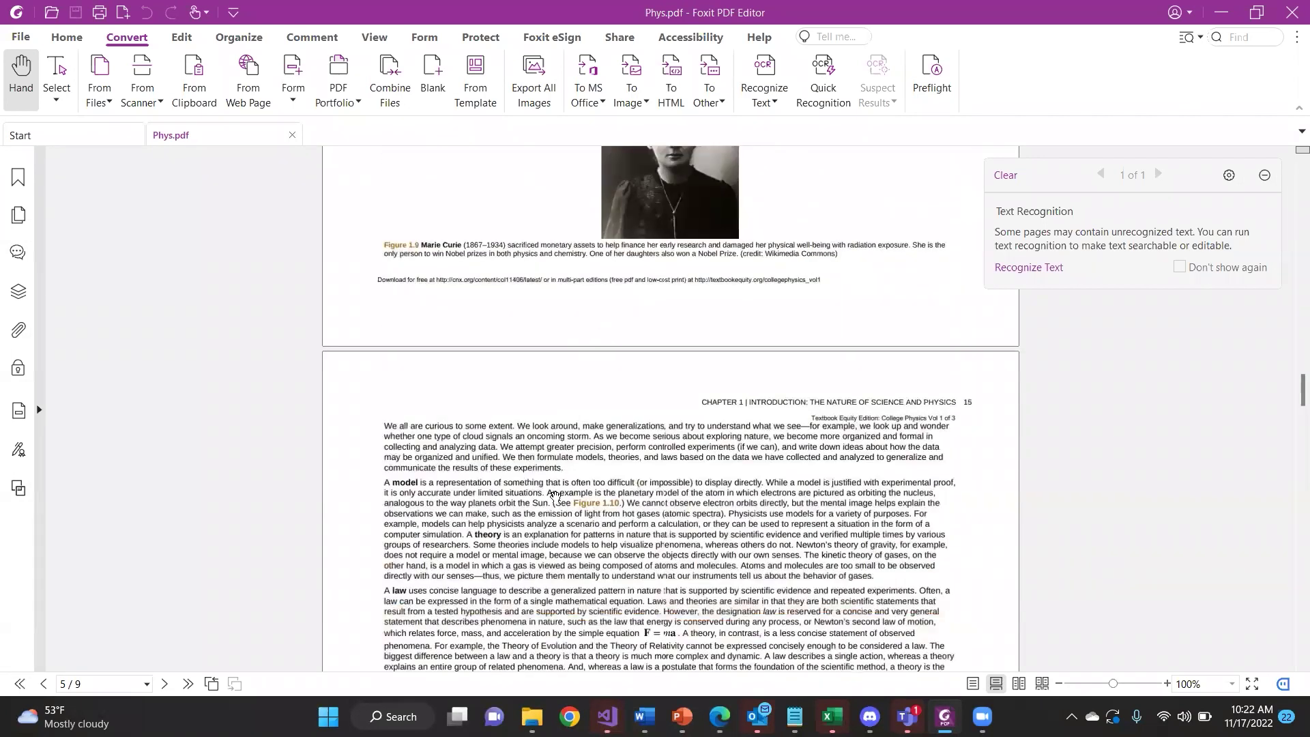
{"action": "left_click_drag", "start_coordinate": [554, 496], "coordinate": [465, 220]}
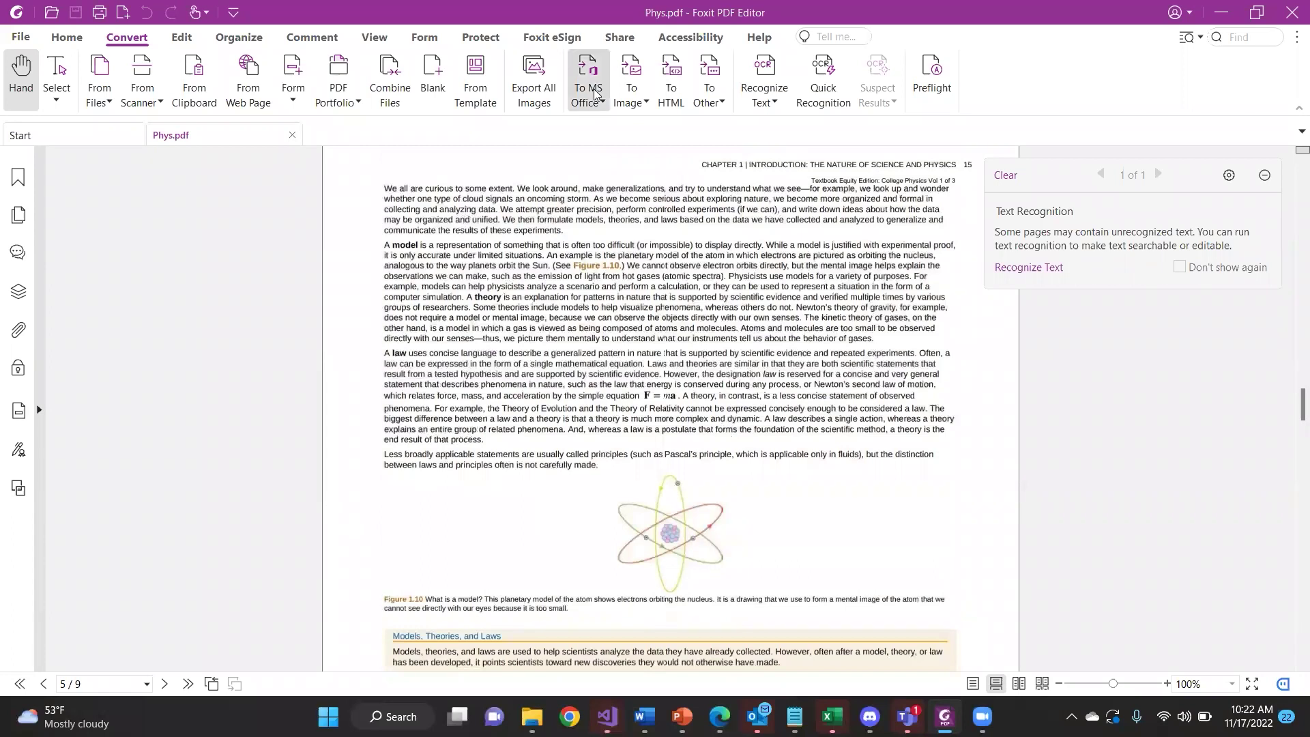
{"action": "scroll", "coordinate": [492, 508], "scroll_direction": "down", "scroll_amount": 3}
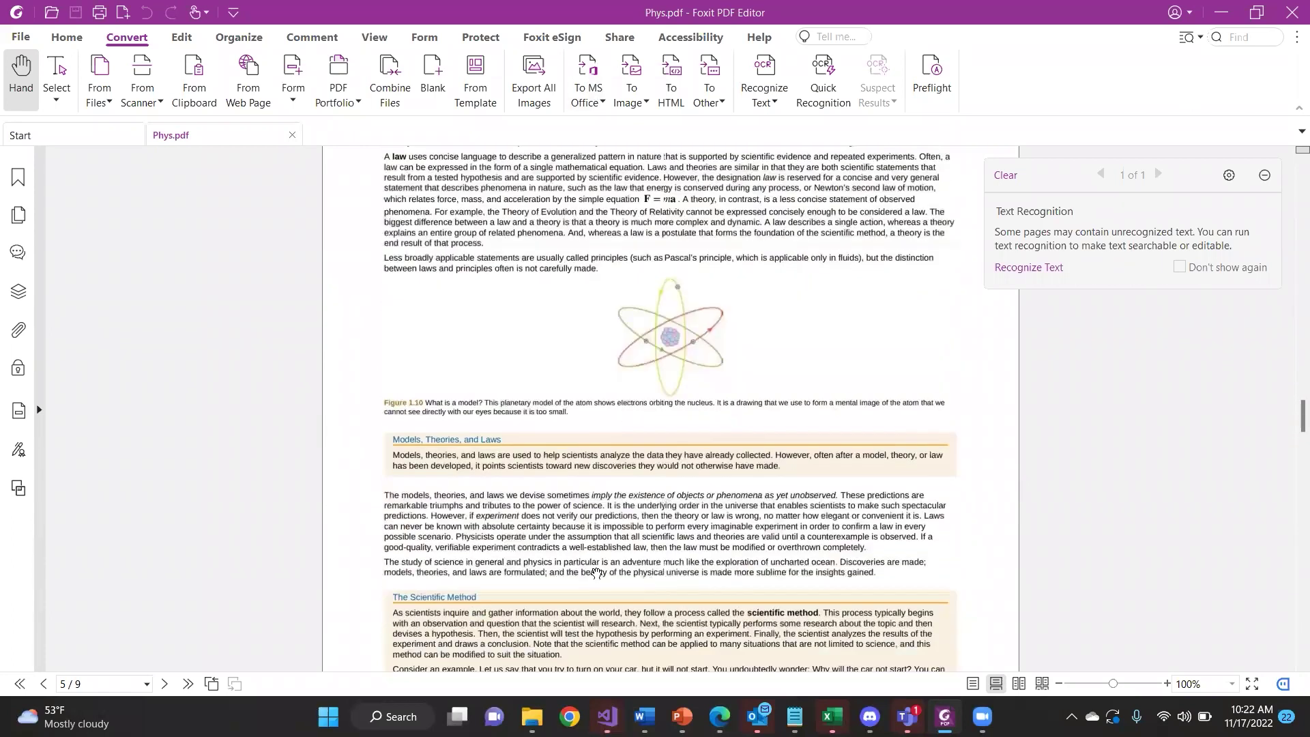
Search the document for the word "models" and dismiss the search message
{"action": "left_click", "coordinate": [1246, 39]}
{"action": "type", "text": "models"}
{"action": "key", "text": "Return"}
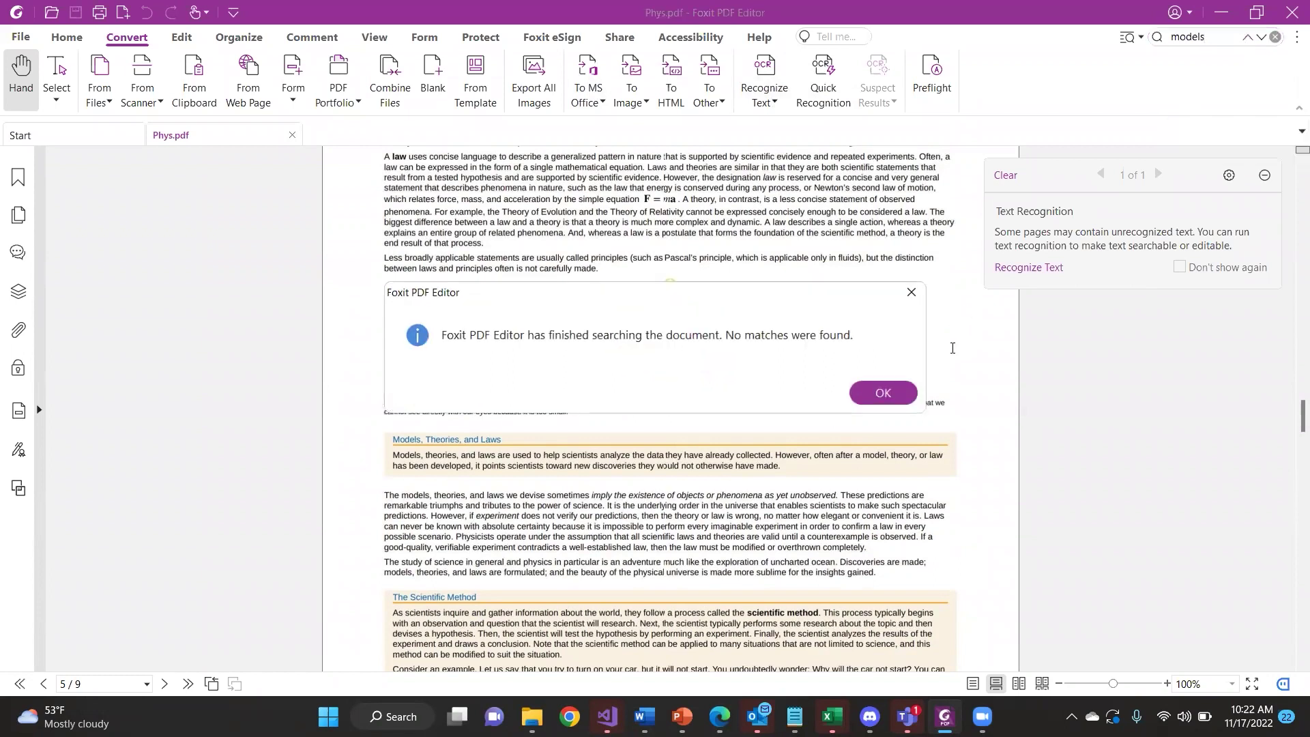
{"action": "left_click", "coordinate": [878, 393]}
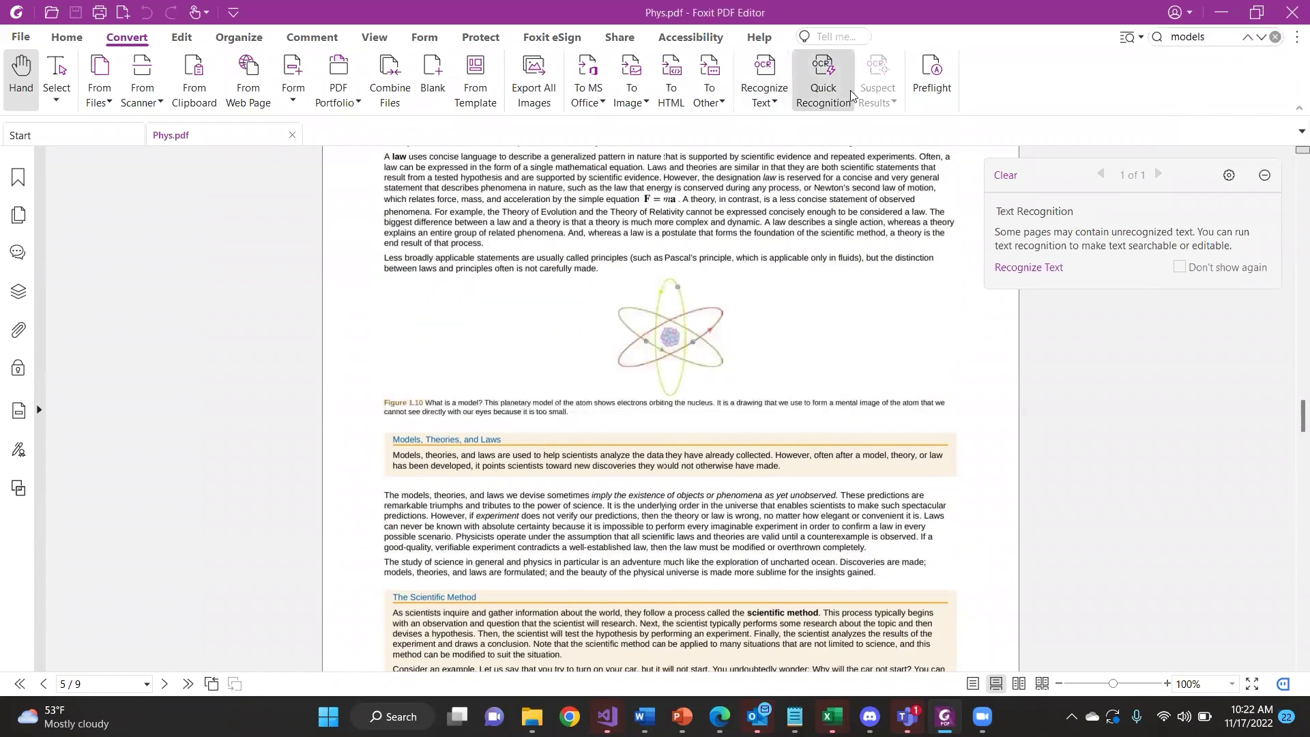
Run Quick Recognition on Phys.pdf to make its text searchable
{"action": "left_click", "coordinate": [824, 87]}
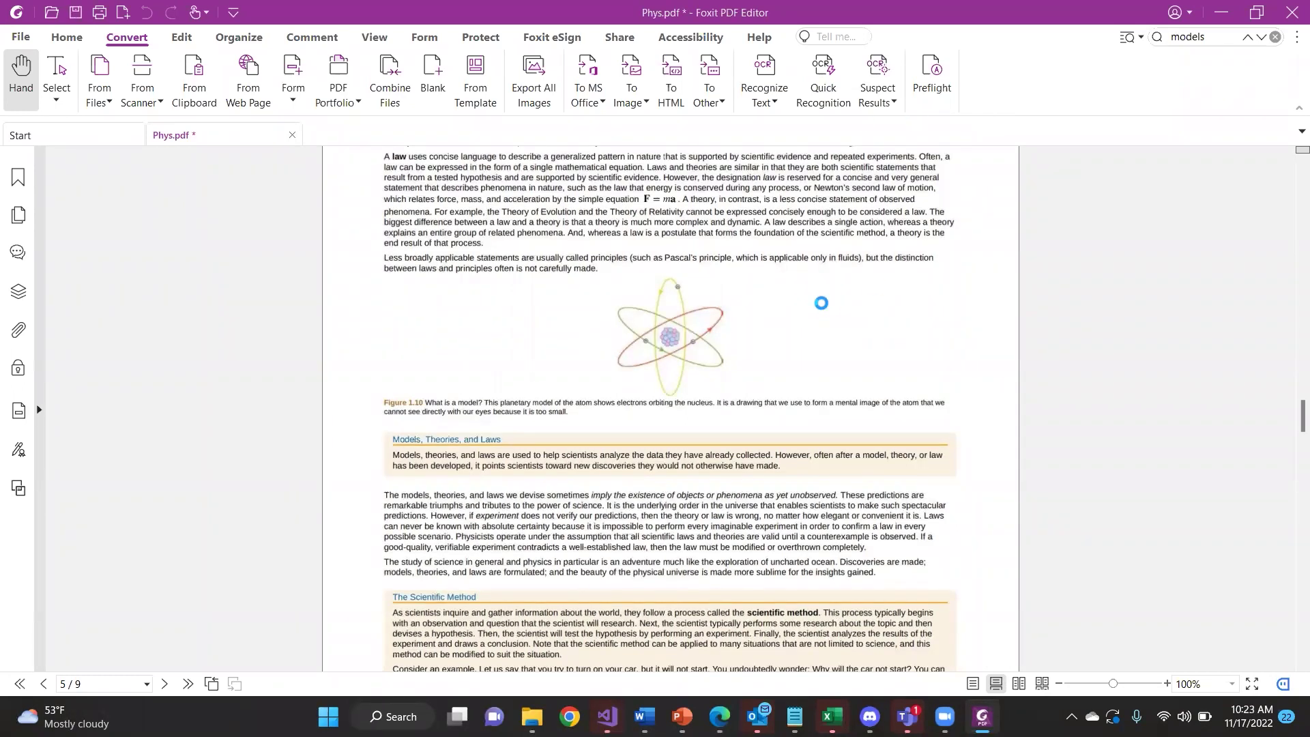
{"action": "scroll", "coordinate": [820, 217], "scroll_direction": "up", "scroll_amount": 3}
{"action": "scroll", "coordinate": [512, 292], "scroll_direction": "up", "scroll_amount": 1}
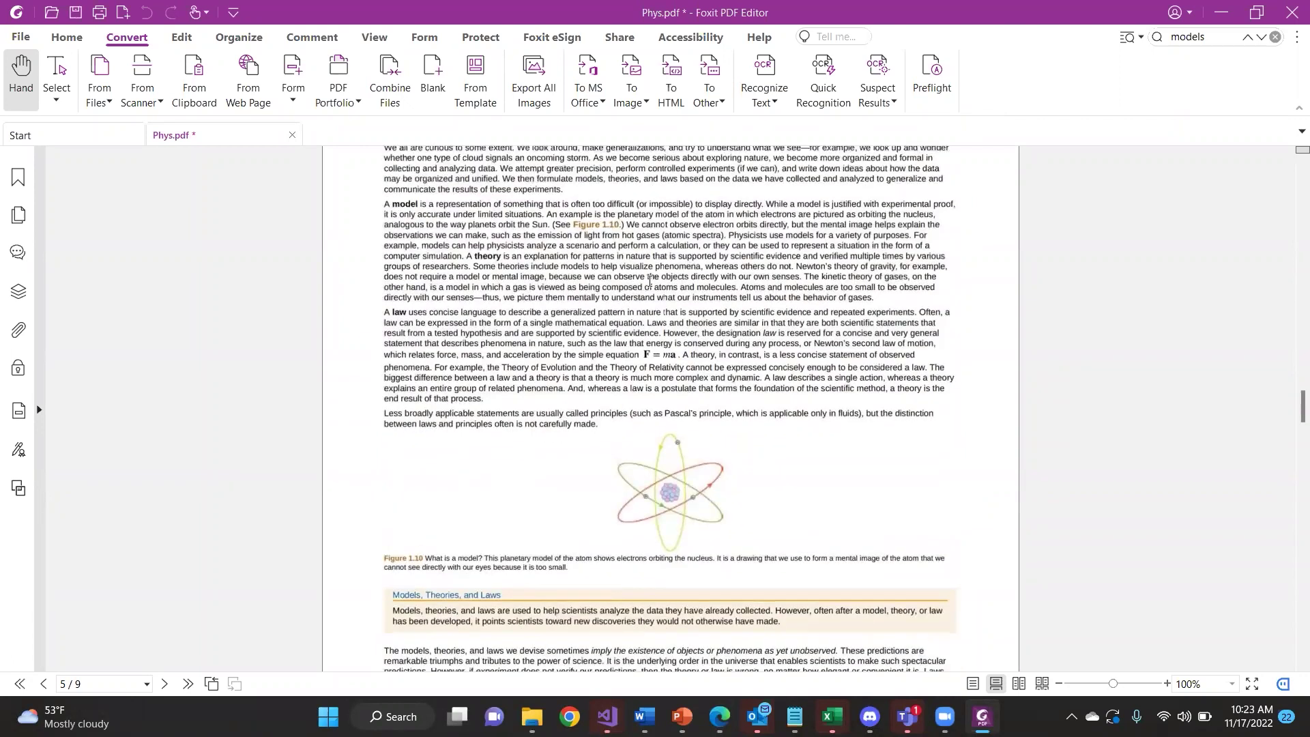
Search the recognized document for the word "theory" and clear the highlight on the match
{"action": "left_click", "coordinate": [1217, 40]}
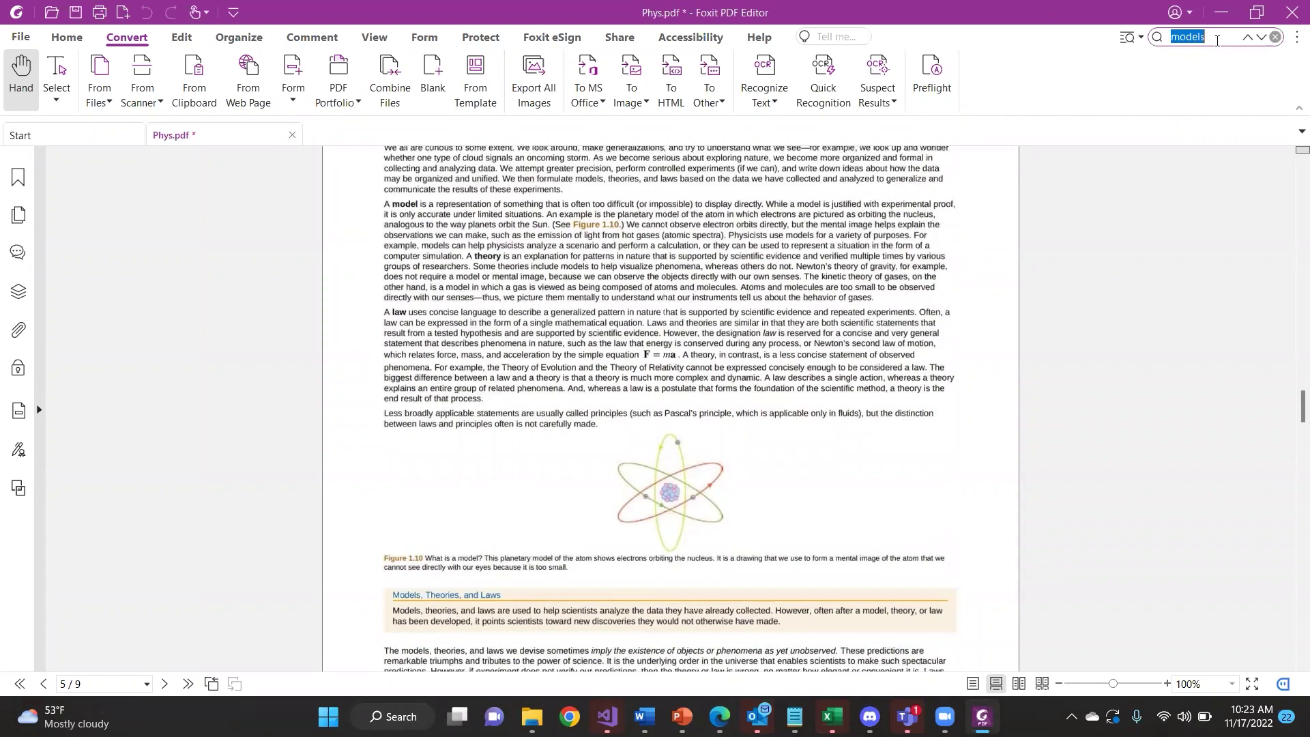
{"action": "type", "text": "theory"}
{"action": "key", "text": "Return"}
{"action": "scroll", "coordinate": [528, 316], "scroll_direction": "up", "scroll_amount": 3}
{"action": "scroll", "coordinate": [494, 372], "scroll_direction": "down", "scroll_amount": 1}
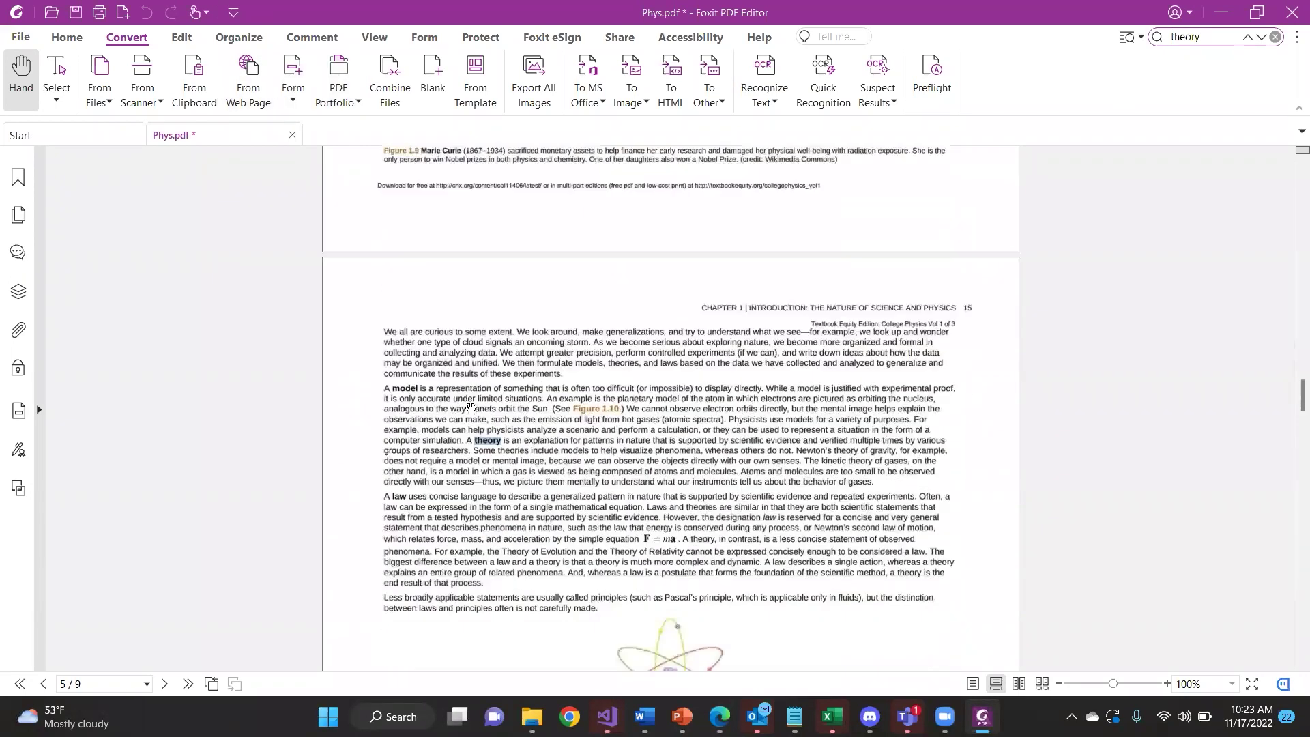
{"action": "left_click", "coordinate": [467, 438]}
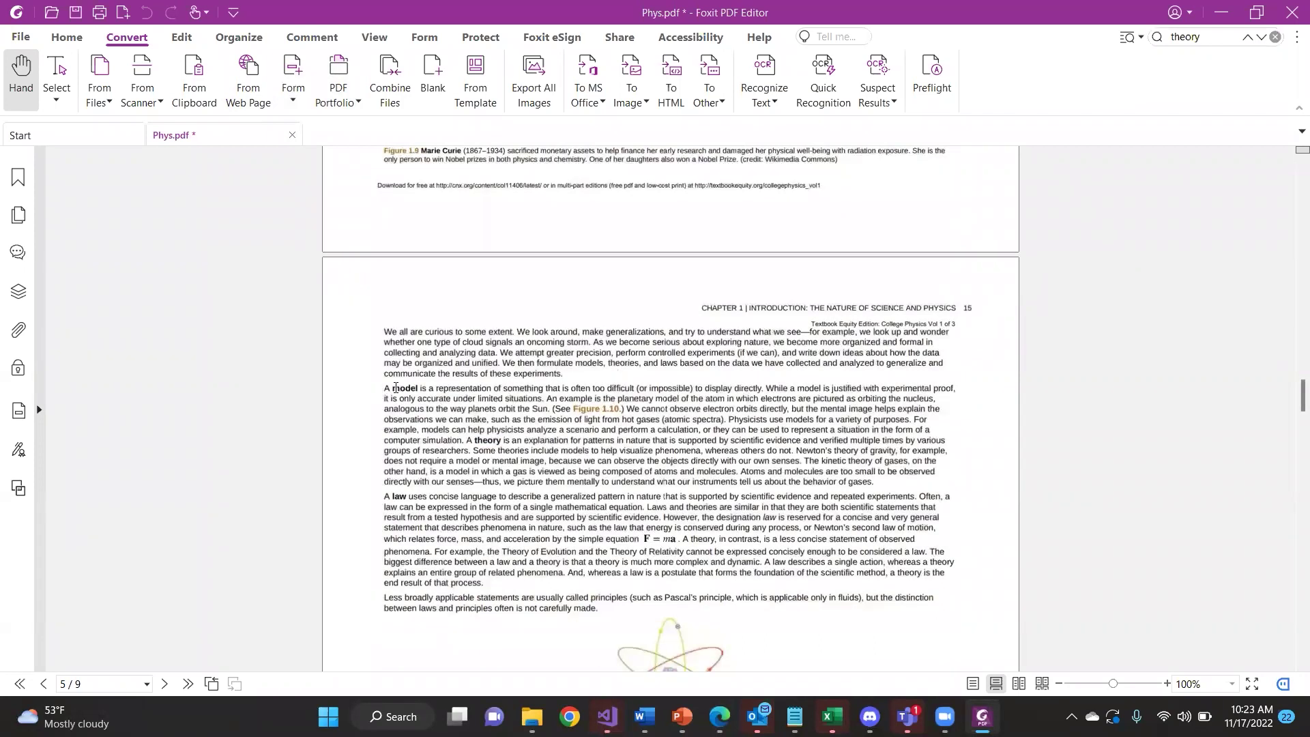
Highlight in yellow the passage on page 5 from "representation of something" into the sentence on the emission of light
{"action": "left_click_drag", "start_coordinate": [456, 388], "coordinate": [550, 398]}
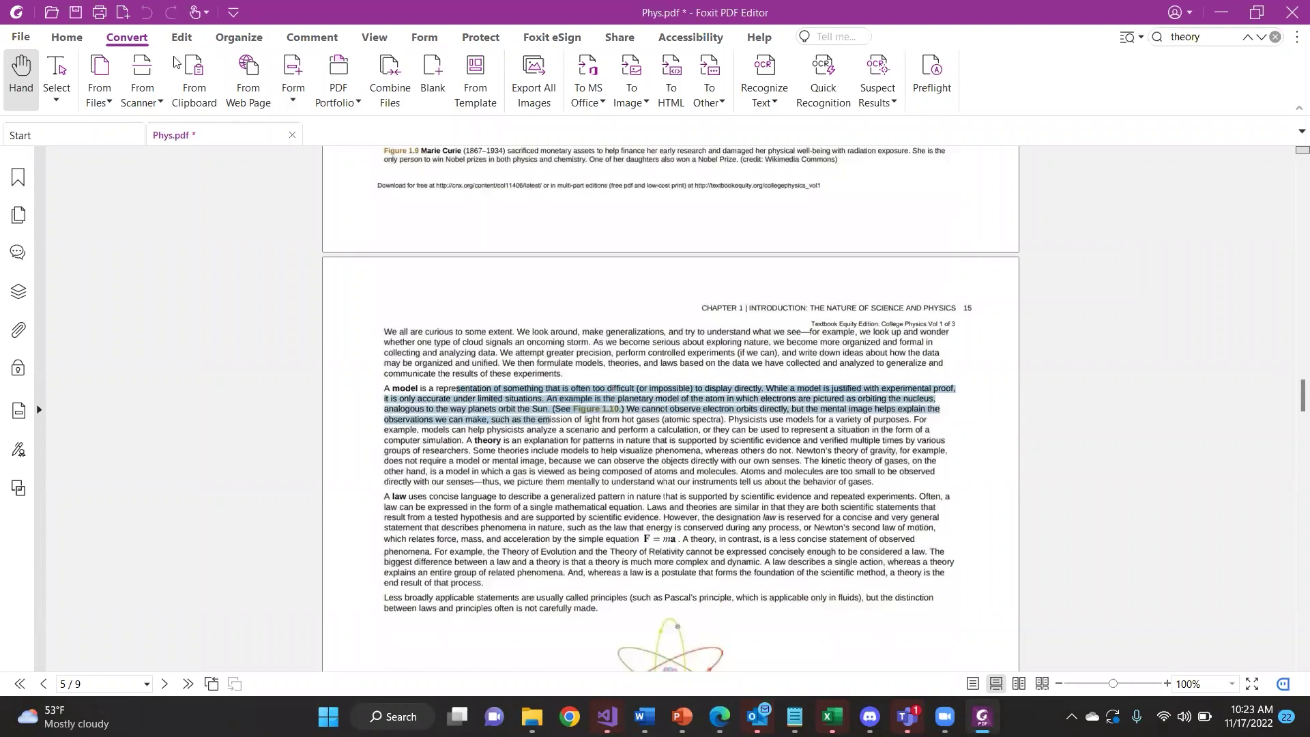
{"action": "left_click", "coordinate": [330, 40]}
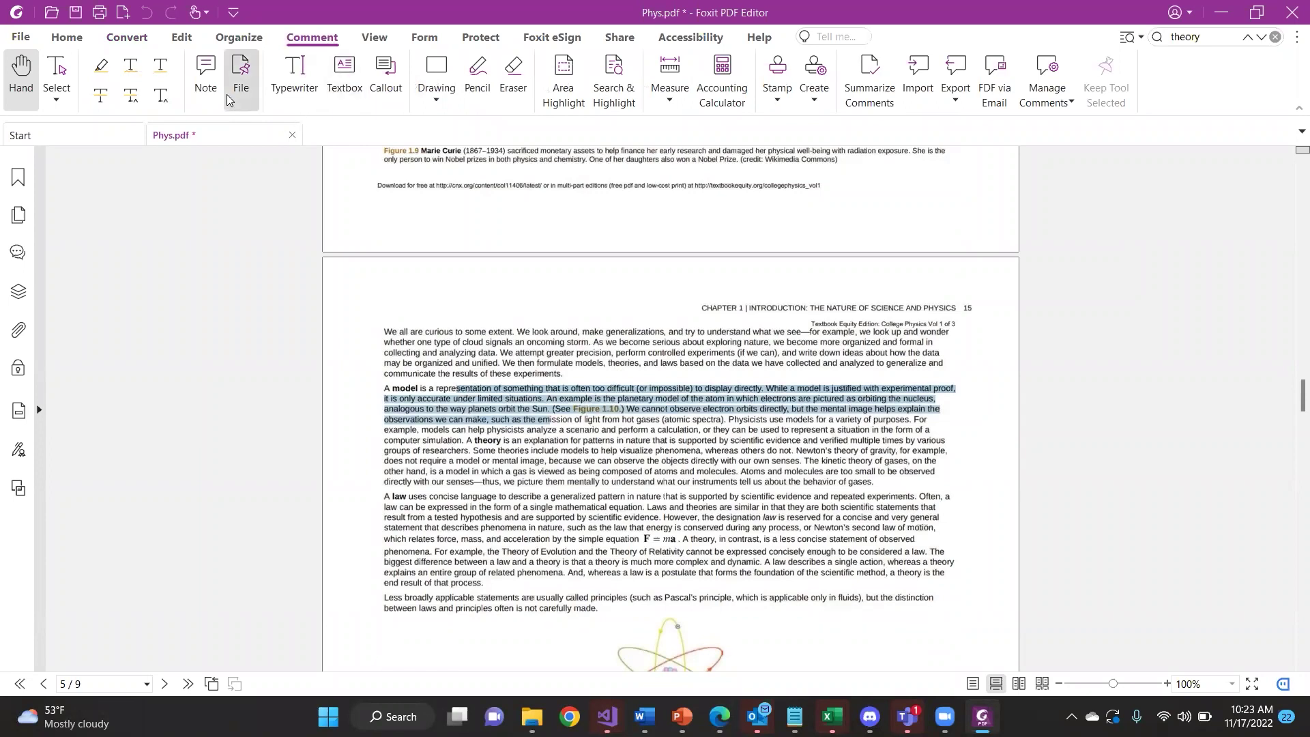
{"action": "left_click", "coordinate": [98, 65]}
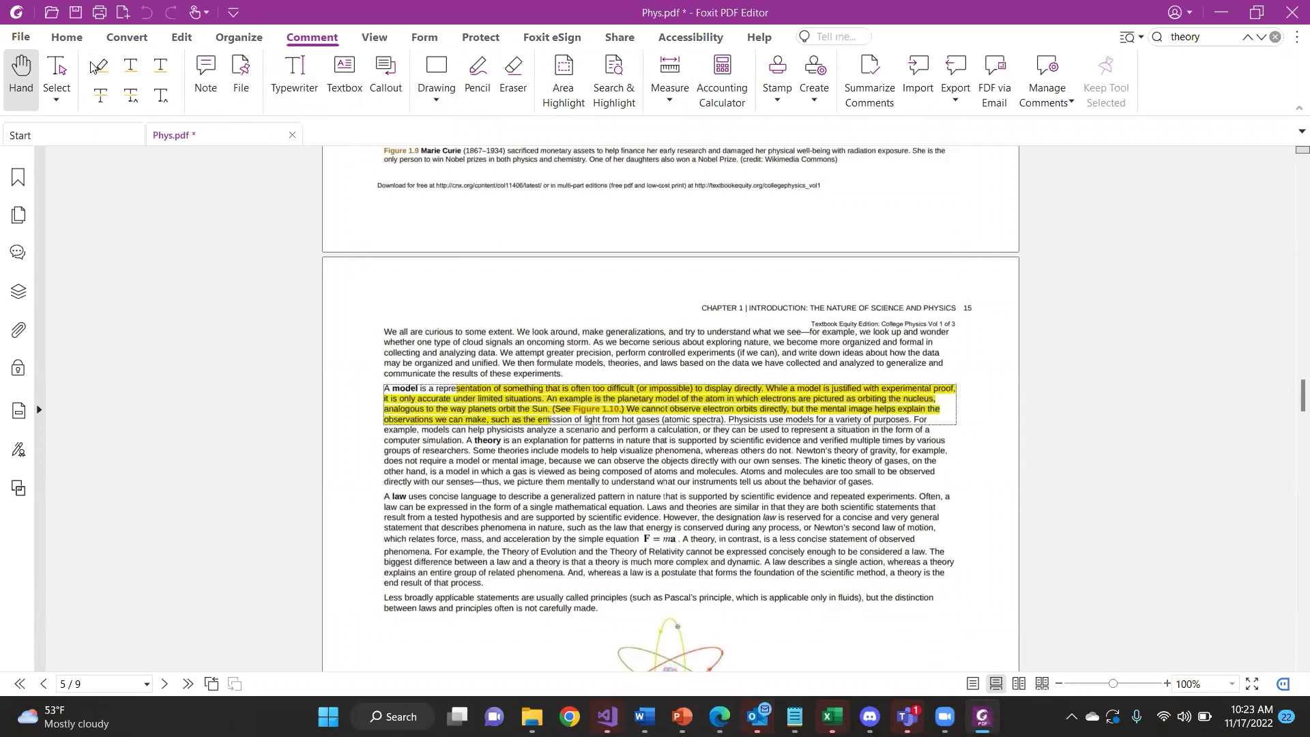
{"action": "left_click", "coordinate": [581, 421]}
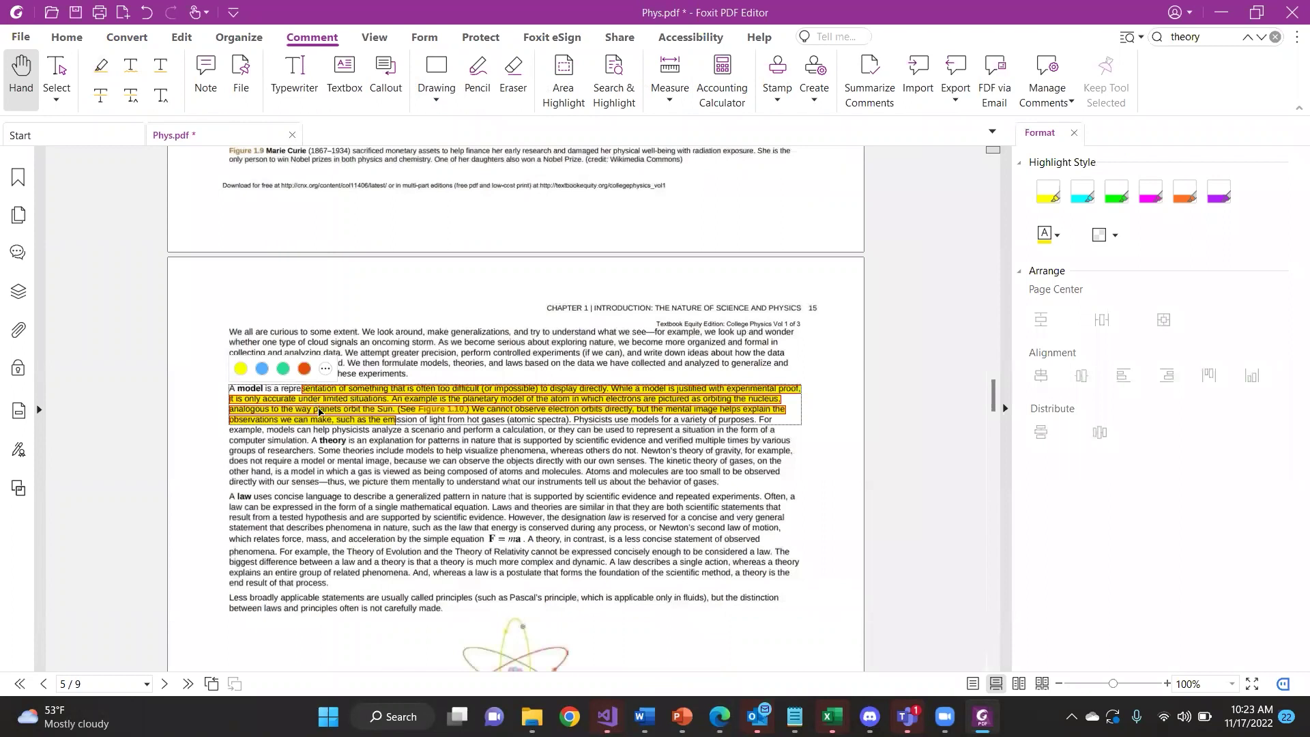
{"action": "left_click", "coordinate": [433, 343]}
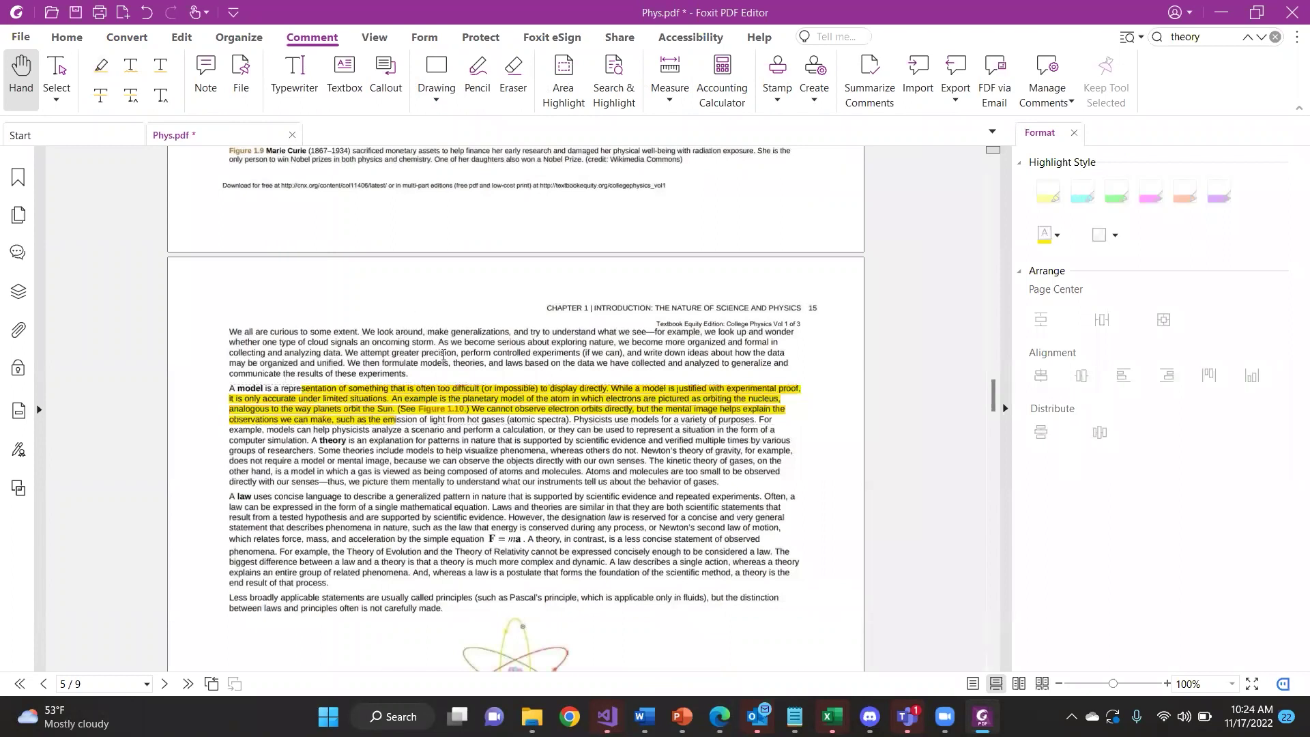
{"action": "left_click_drag", "start_coordinate": [357, 331], "coordinate": [463, 368]}
{"action": "right_click", "coordinate": [423, 344]}
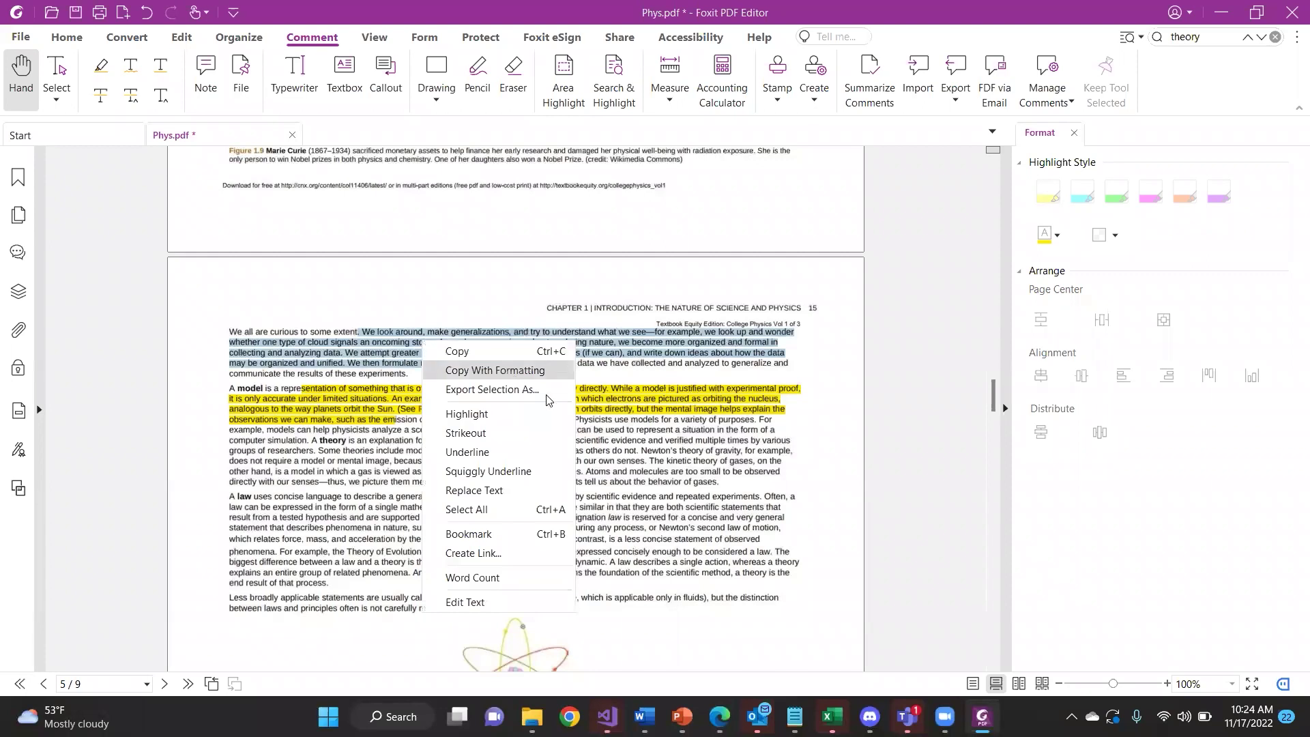
{"action": "left_click", "coordinate": [730, 471]}
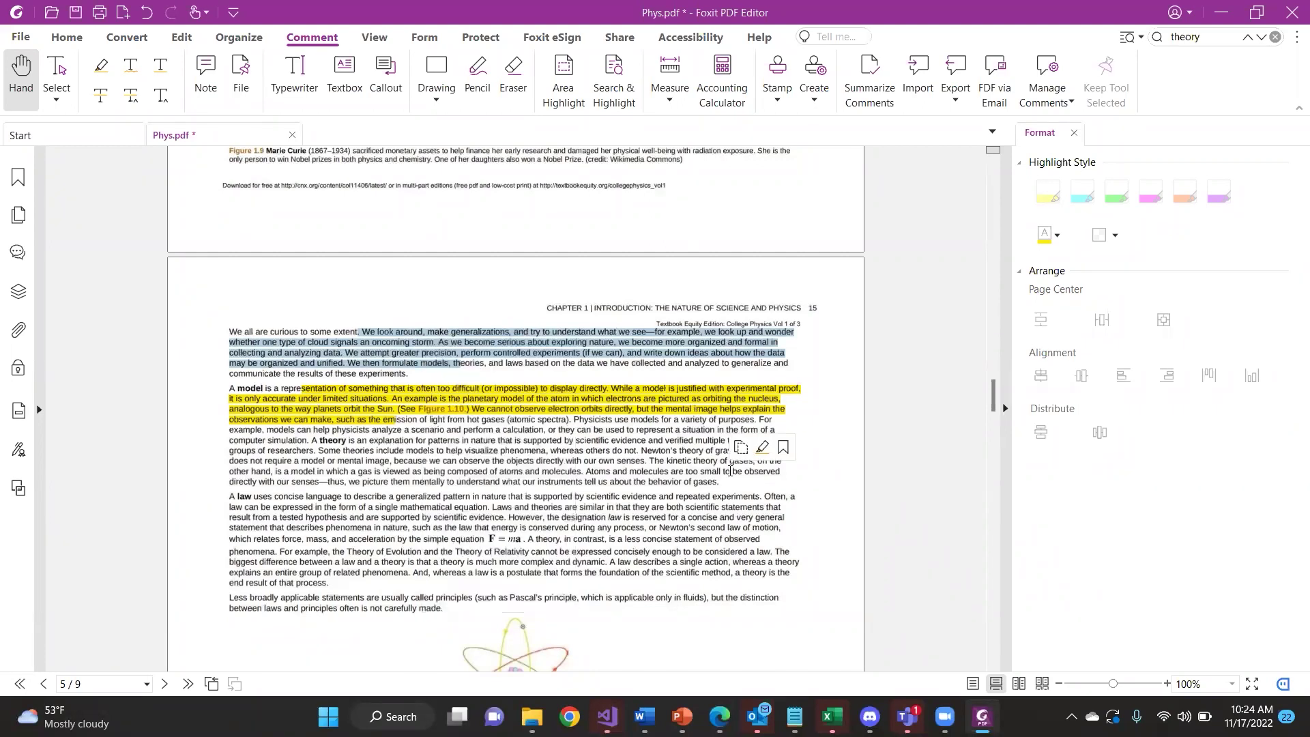
{"action": "scroll", "coordinate": [579, 344], "scroll_direction": "up", "scroll_amount": 6}
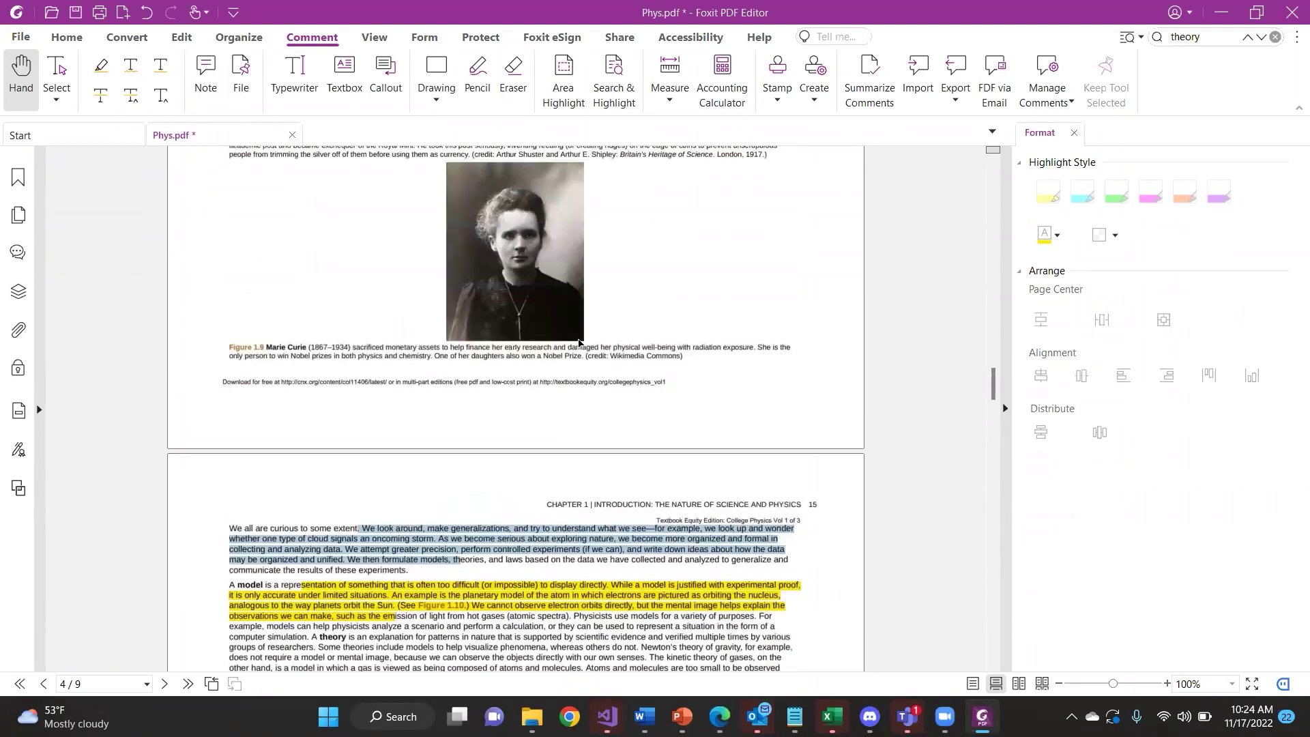
{"action": "scroll", "coordinate": [502, 237], "scroll_direction": "down", "scroll_amount": 7}
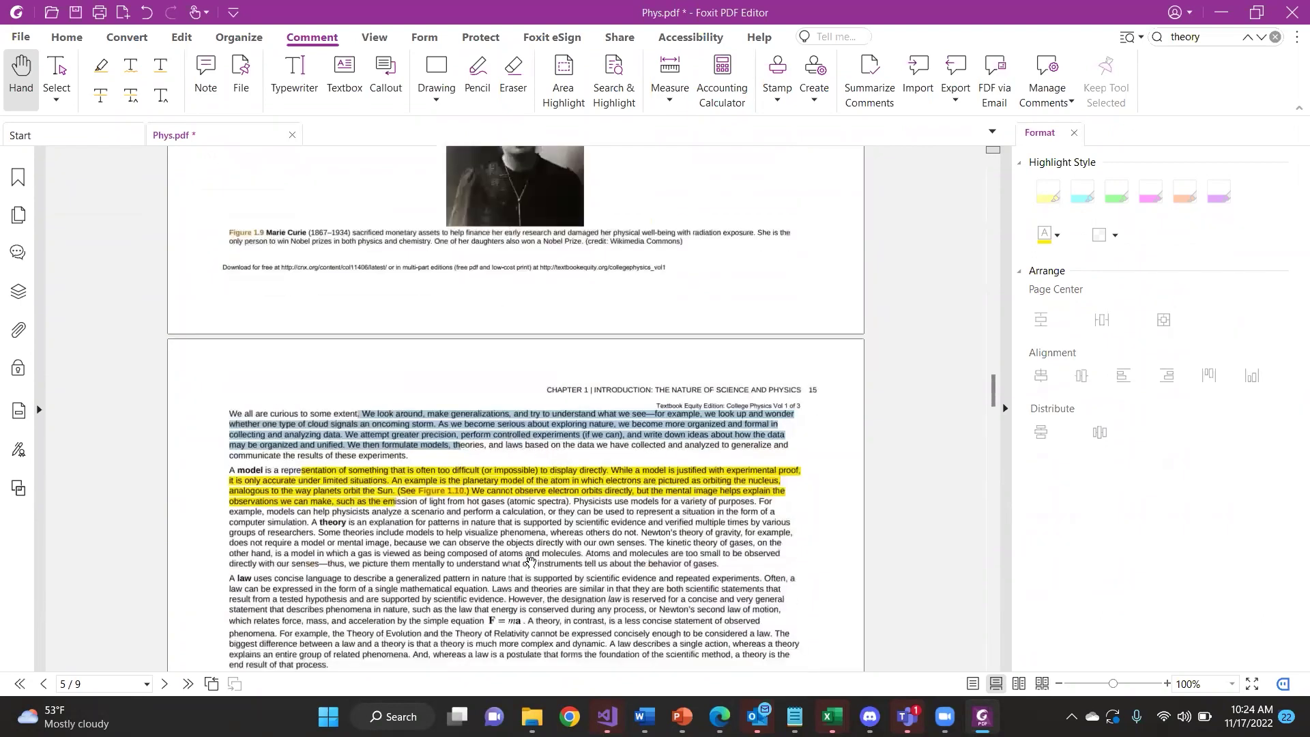
{"action": "left_click", "coordinate": [412, 370]}
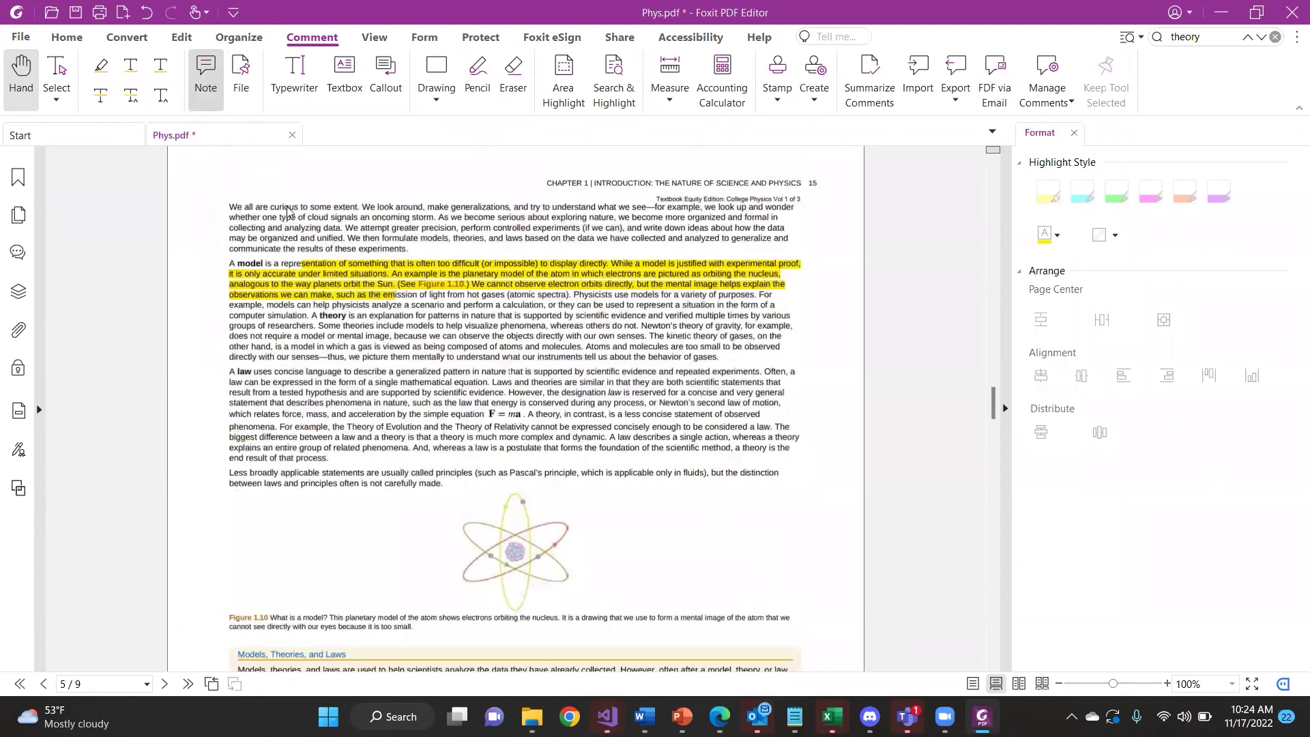
Add a note reading "Here is something important" to the law paragraph, plus blank notes there and in the model paragraph
{"action": "left_click", "coordinate": [206, 81]}
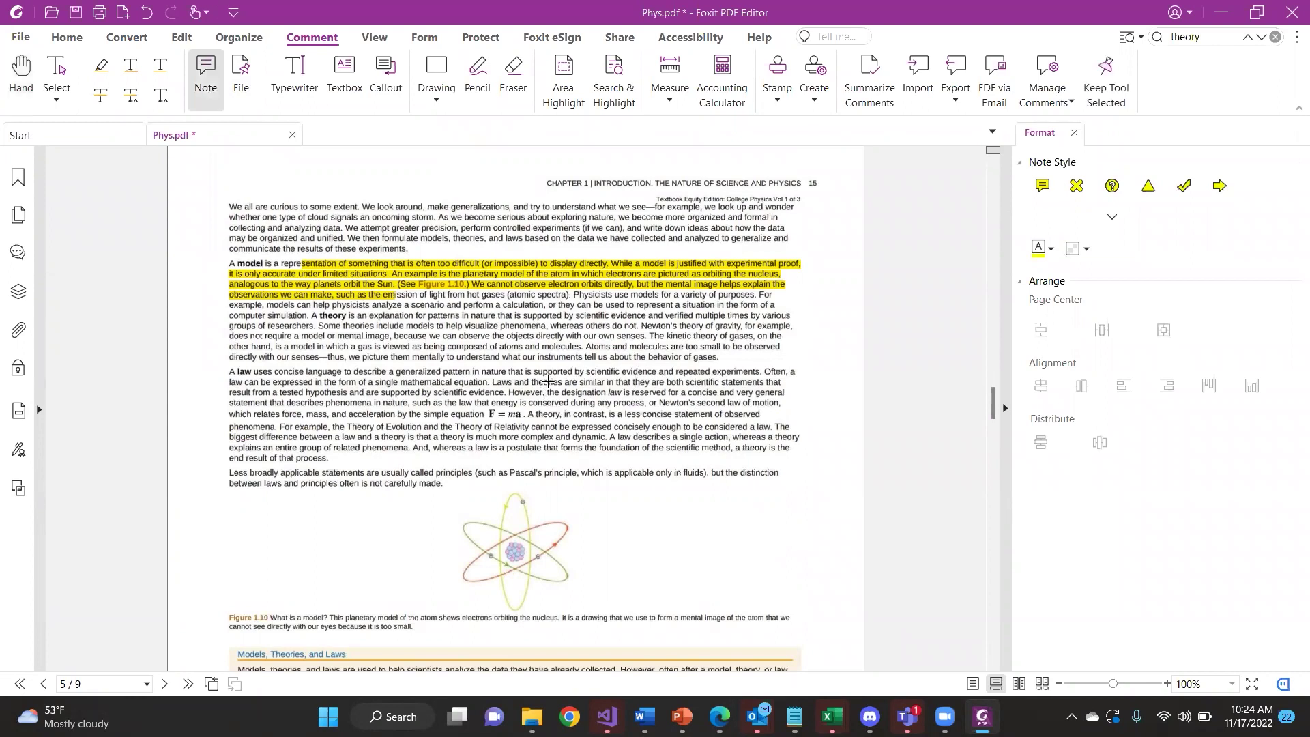
{"action": "left_click", "coordinate": [568, 388]}
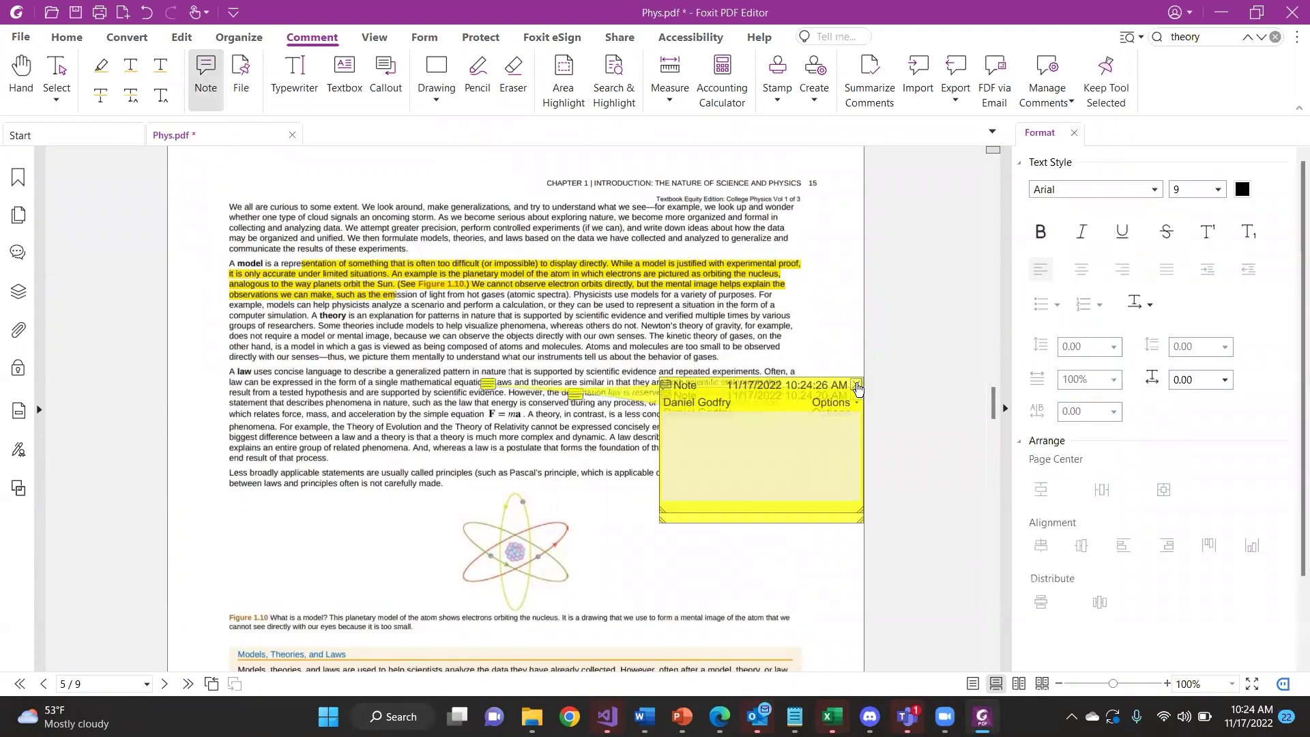
{"action": "left_click", "coordinate": [857, 388]}
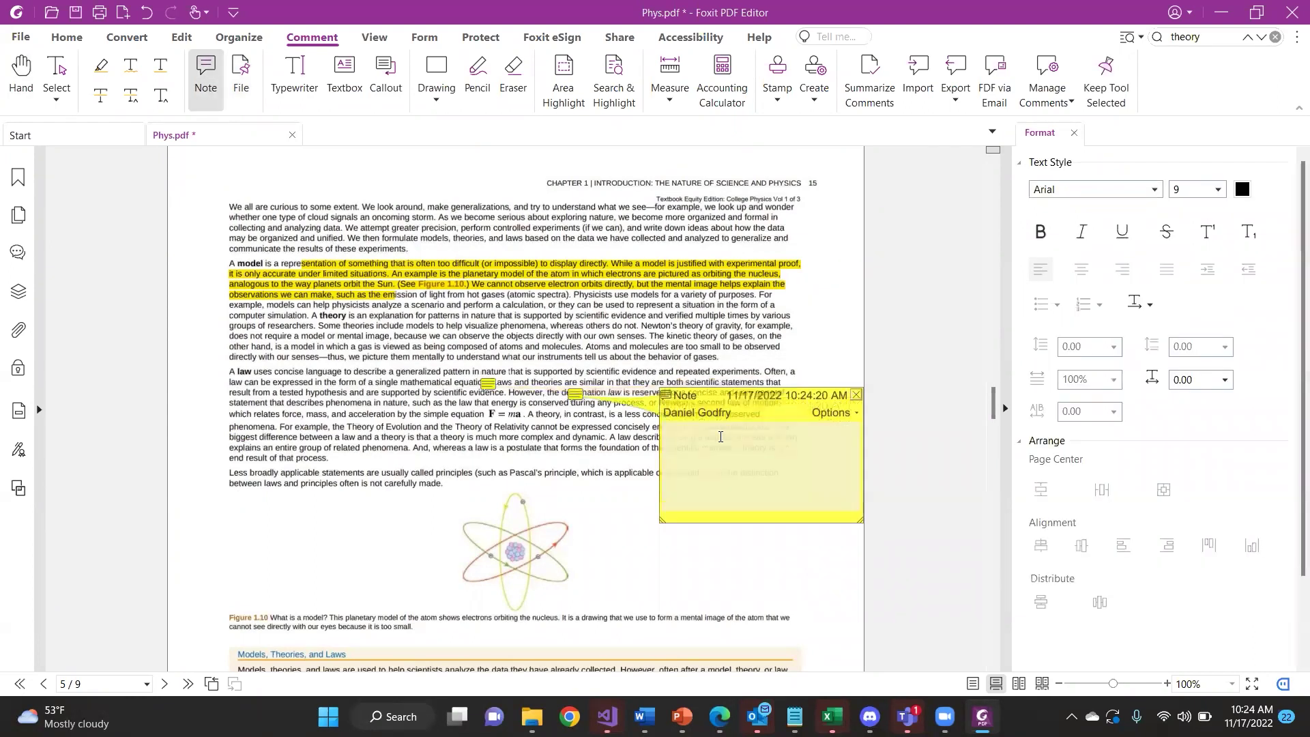
{"action": "left_click", "coordinate": [715, 438]}
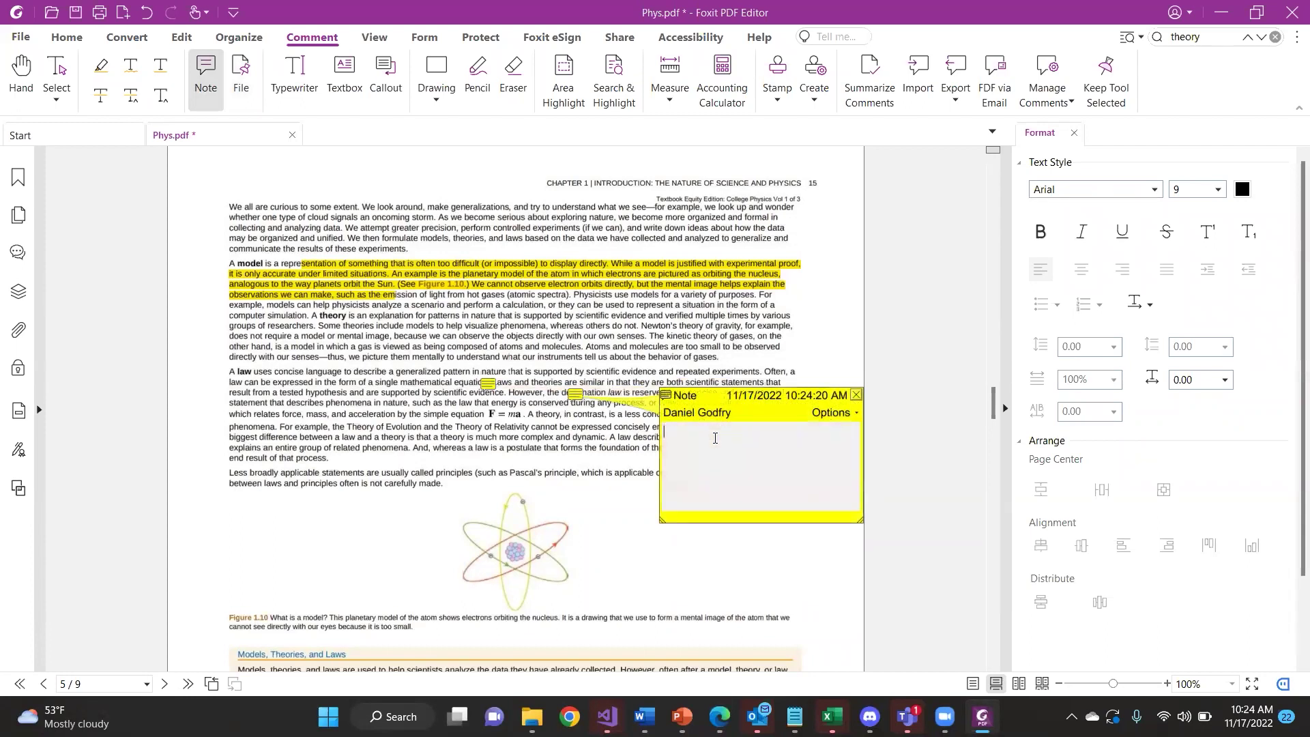
{"action": "type", "text": "Here is something important"}
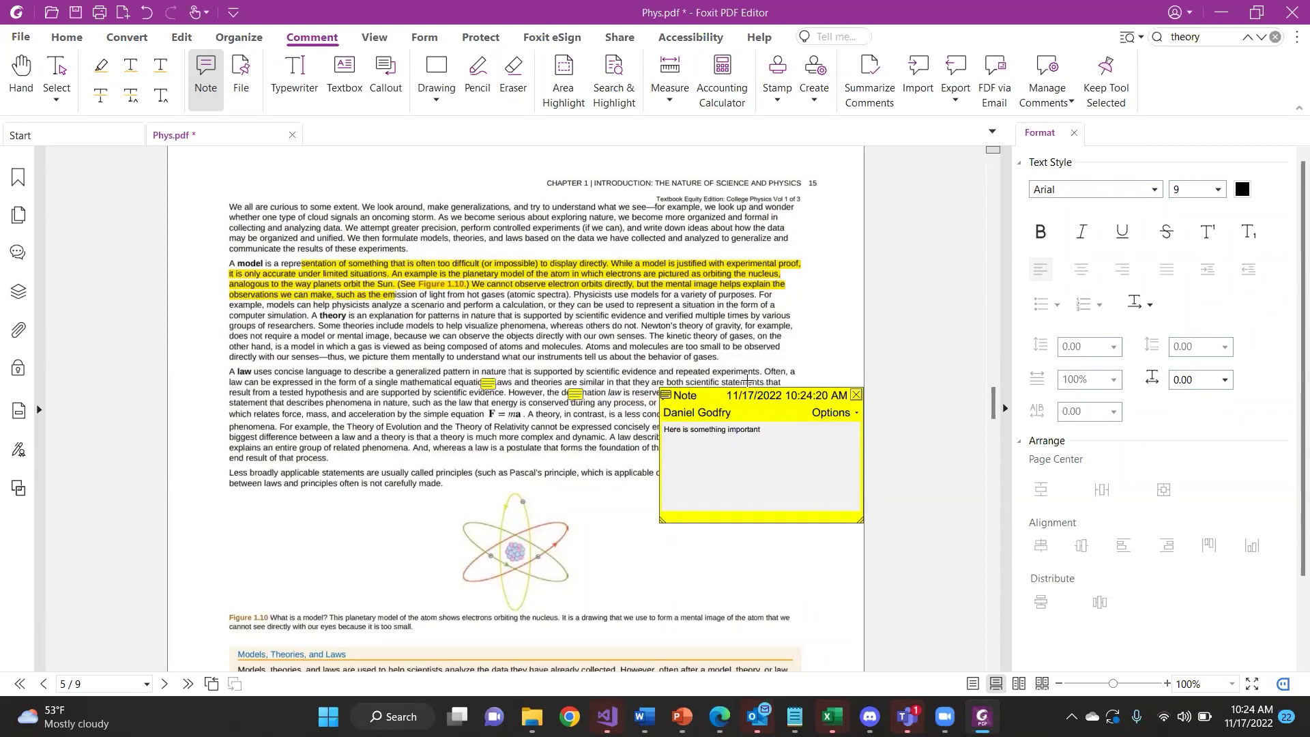
{"action": "left_click", "coordinate": [588, 334]}
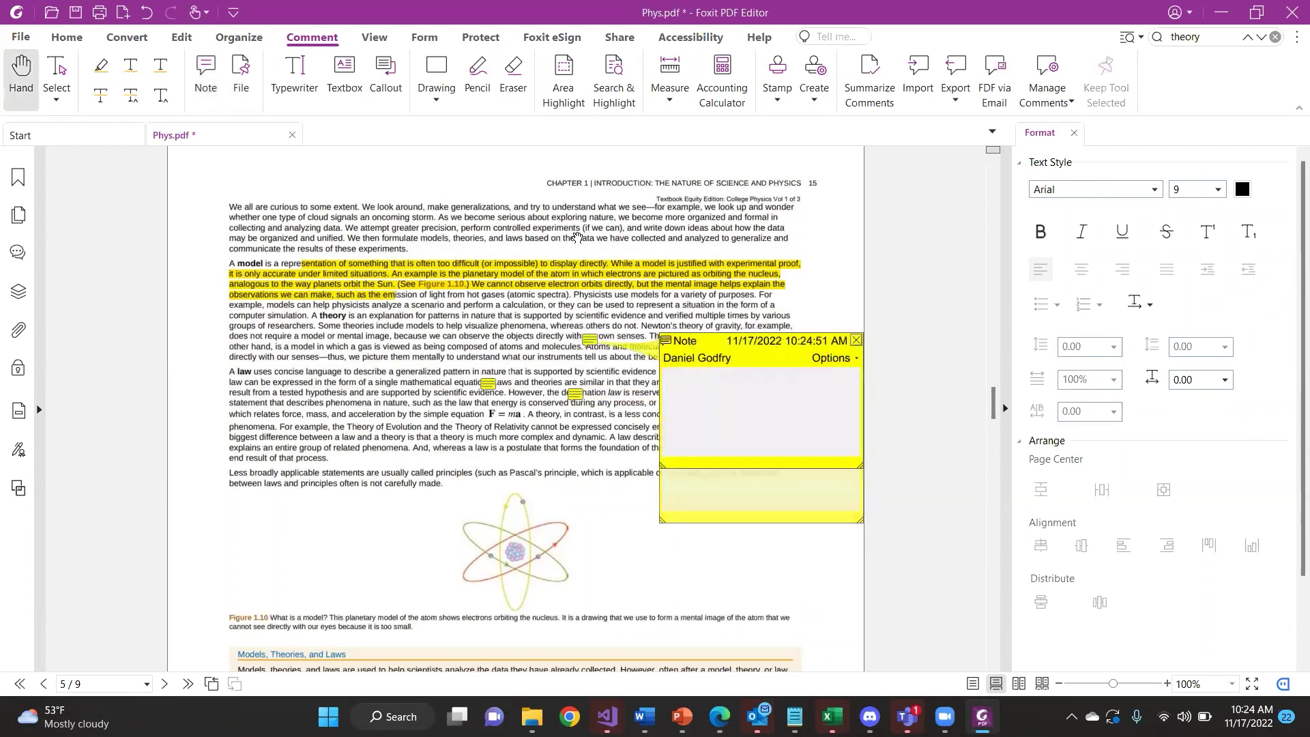
{"action": "left_click", "coordinate": [858, 342]}
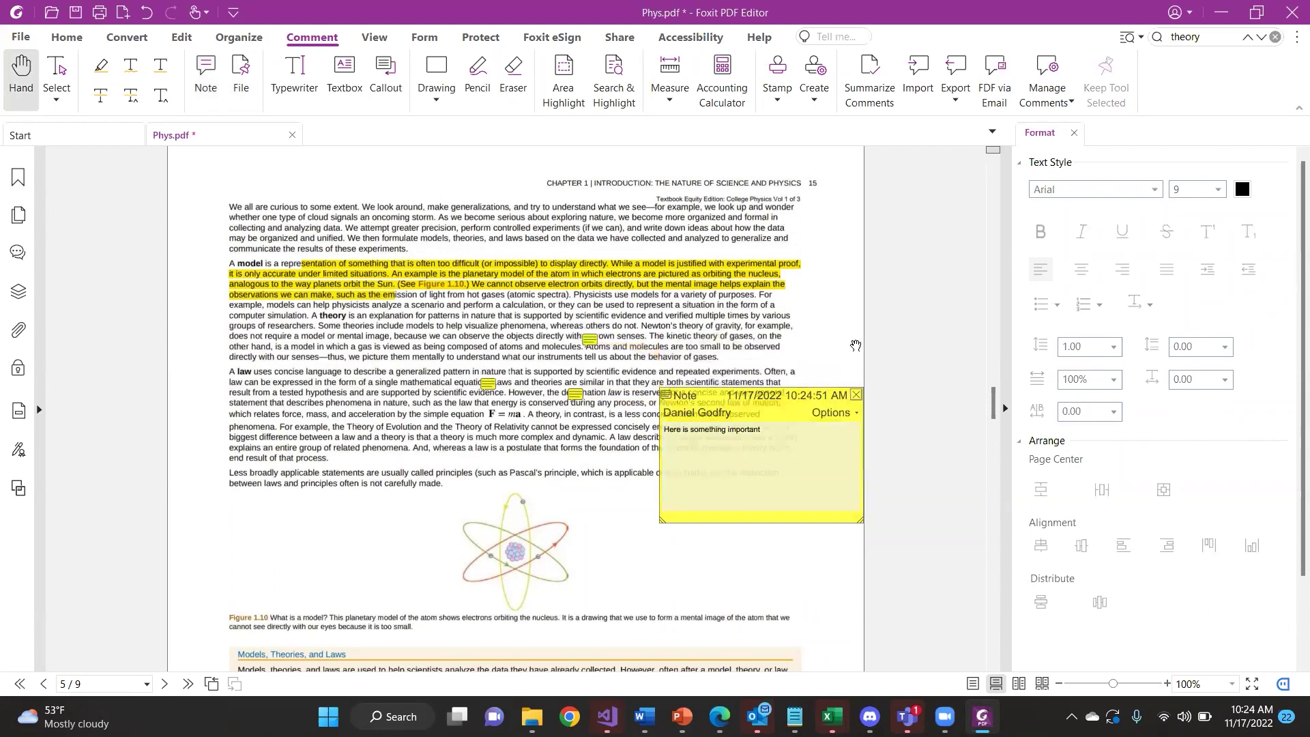
Attach the comment "Heere is some highlight text" to the yellow highlight in the model paragraph
{"action": "left_click", "coordinate": [424, 274]}
{"action": "double_click", "coordinate": [738, 276]}
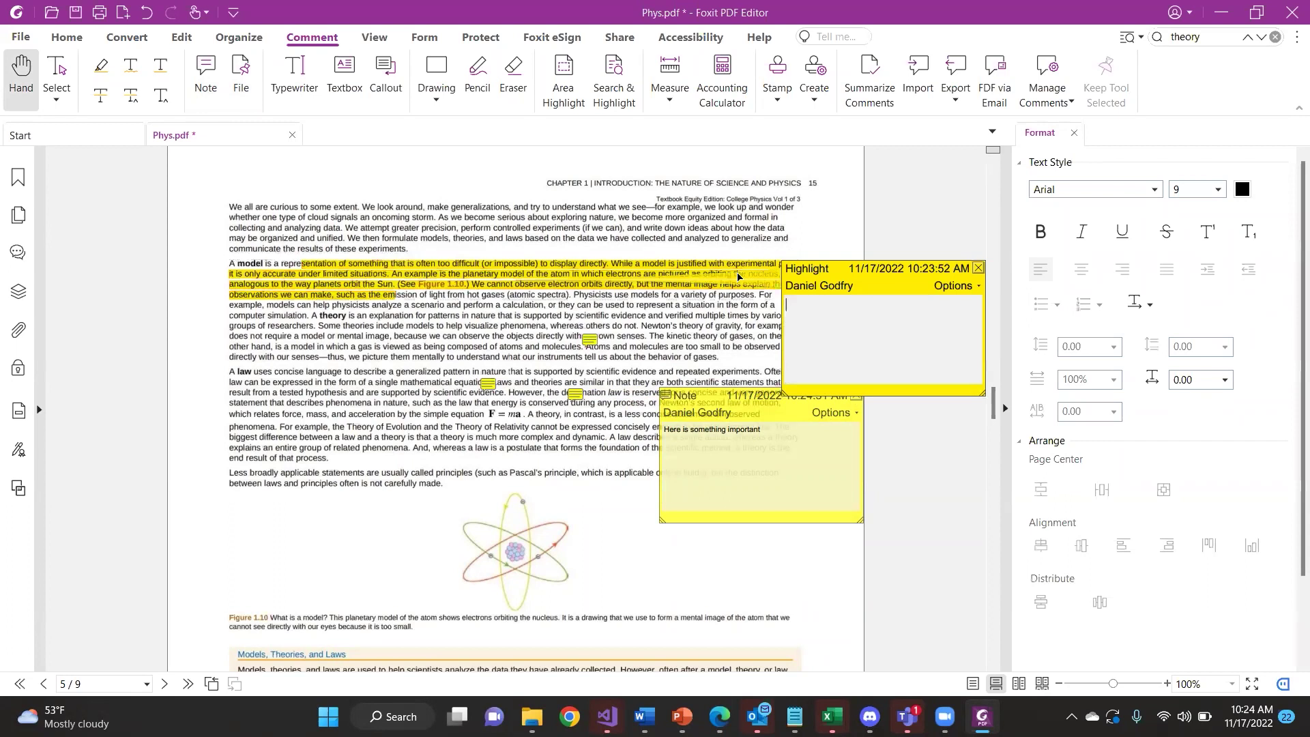
{"action": "left_click", "coordinate": [862, 323]}
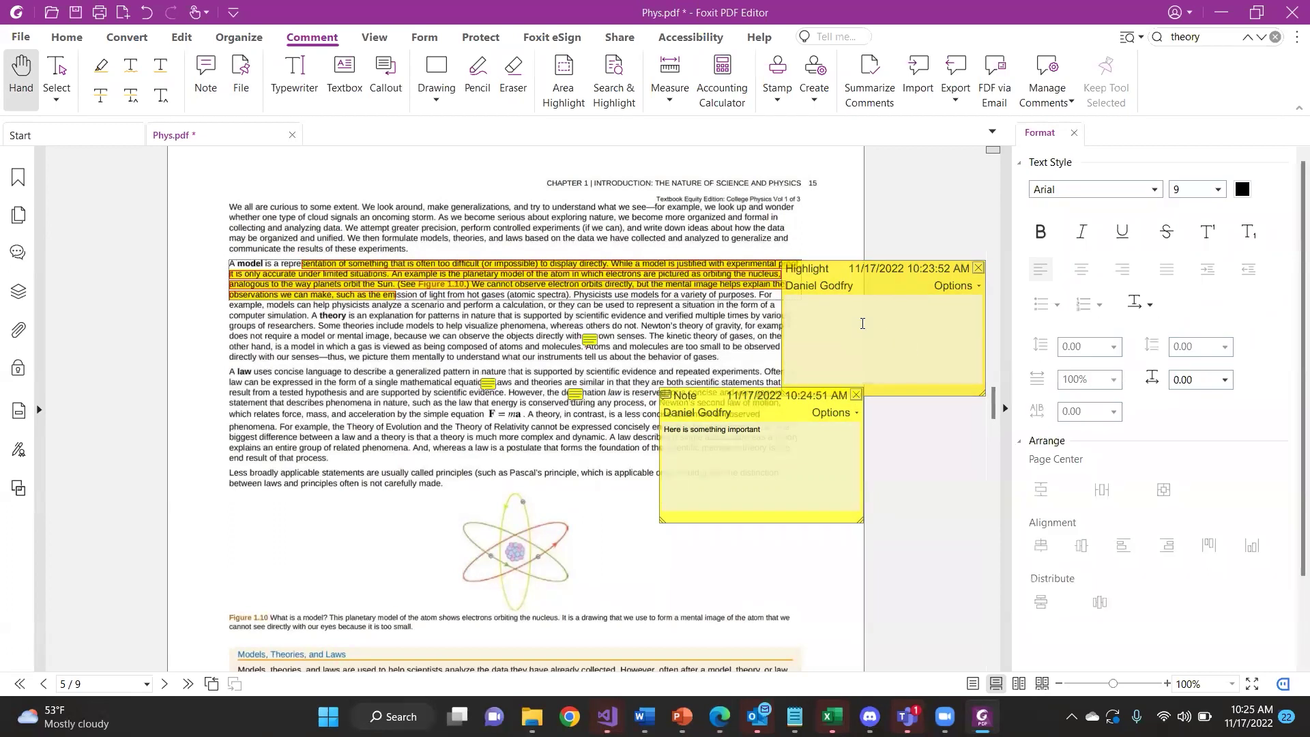
{"action": "type", "text": "Heere "}
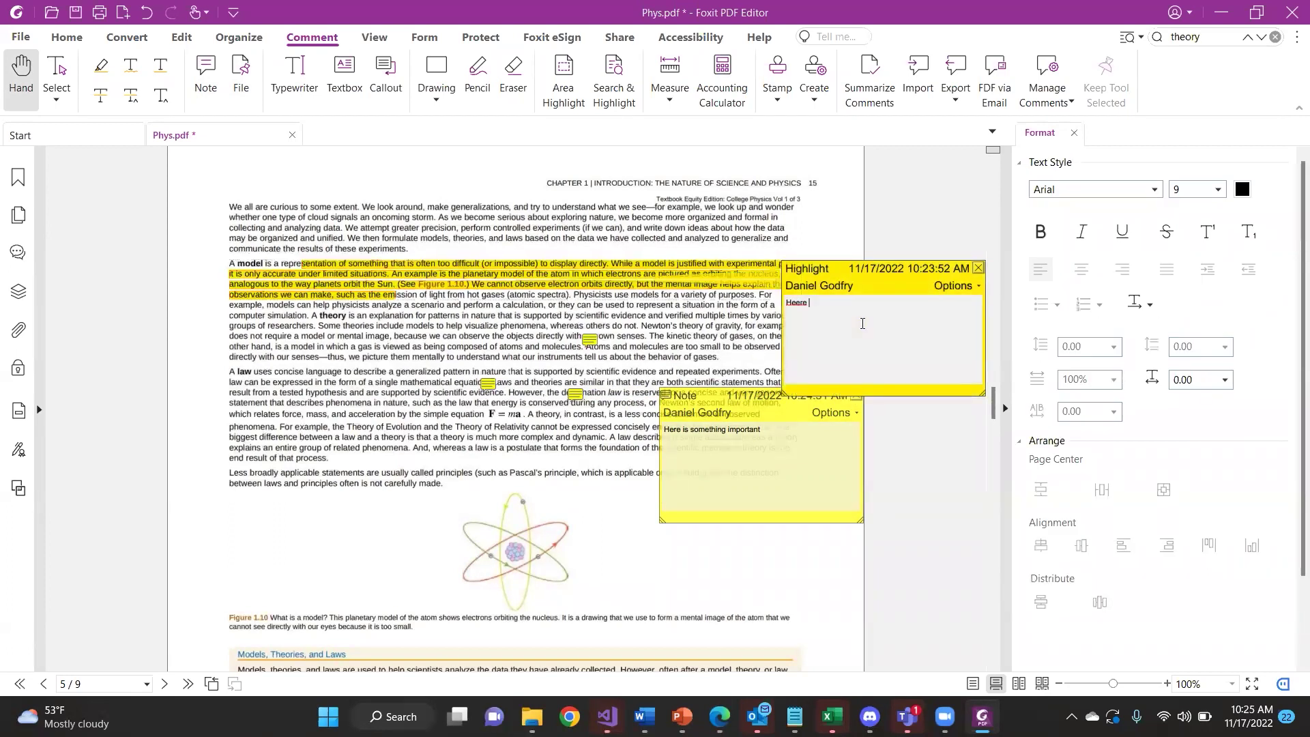
{"action": "type", "text": "is some highlight text"}
{"action": "left_click", "coordinate": [916, 240]}
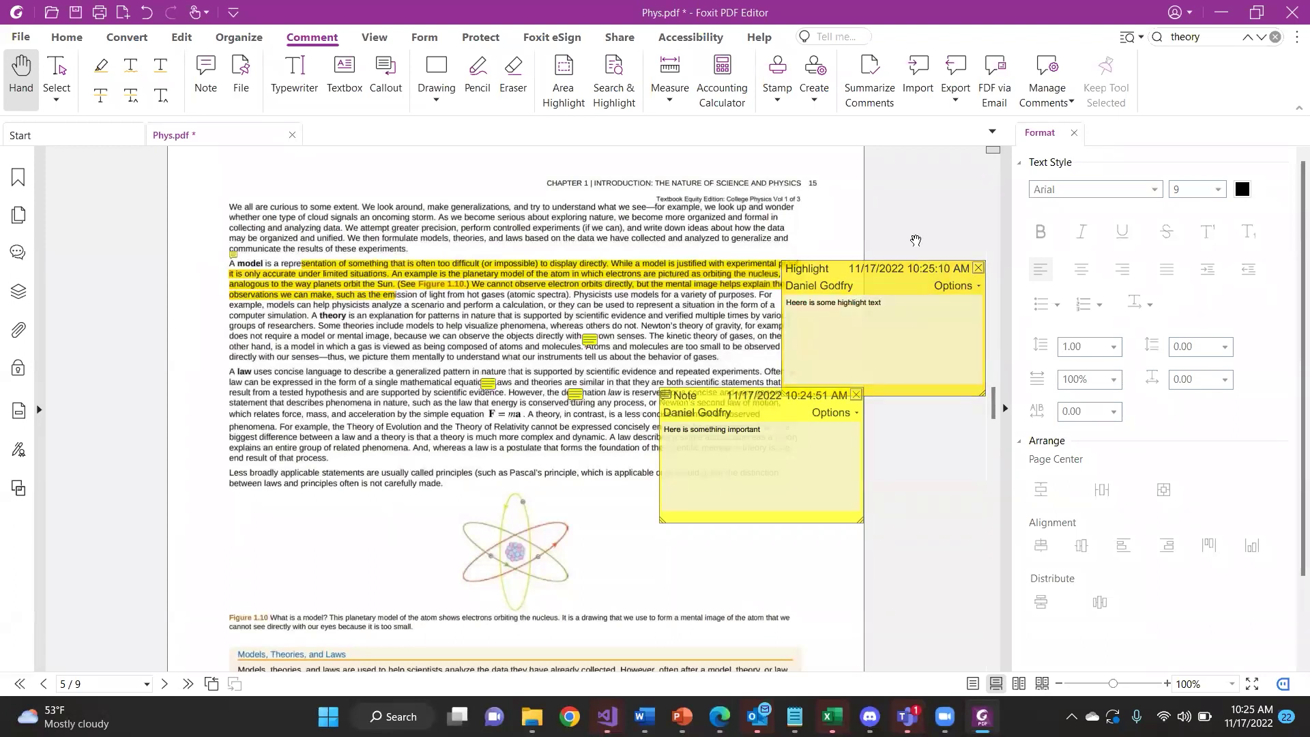
Create a comments-only summary covering all pages of Phys.pdf and review its entries
{"action": "left_click", "coordinate": [871, 93]}
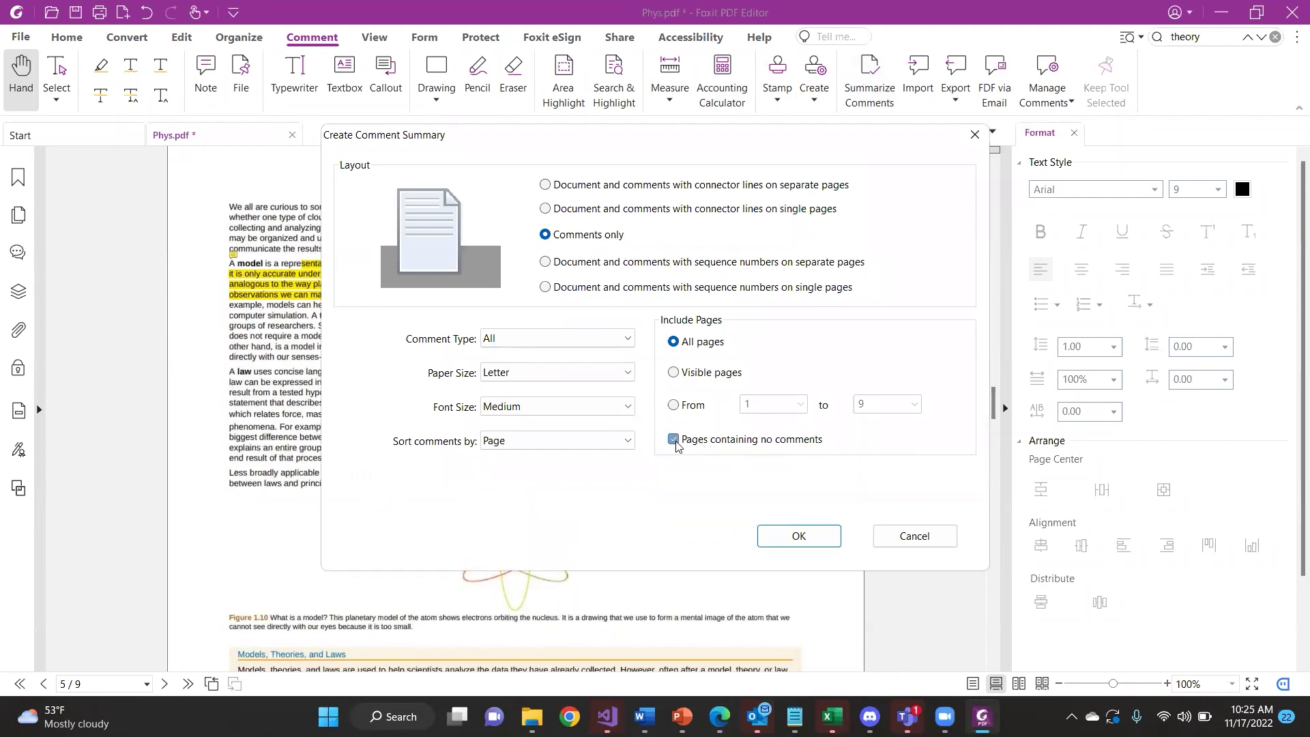
{"action": "left_click", "coordinate": [792, 536]}
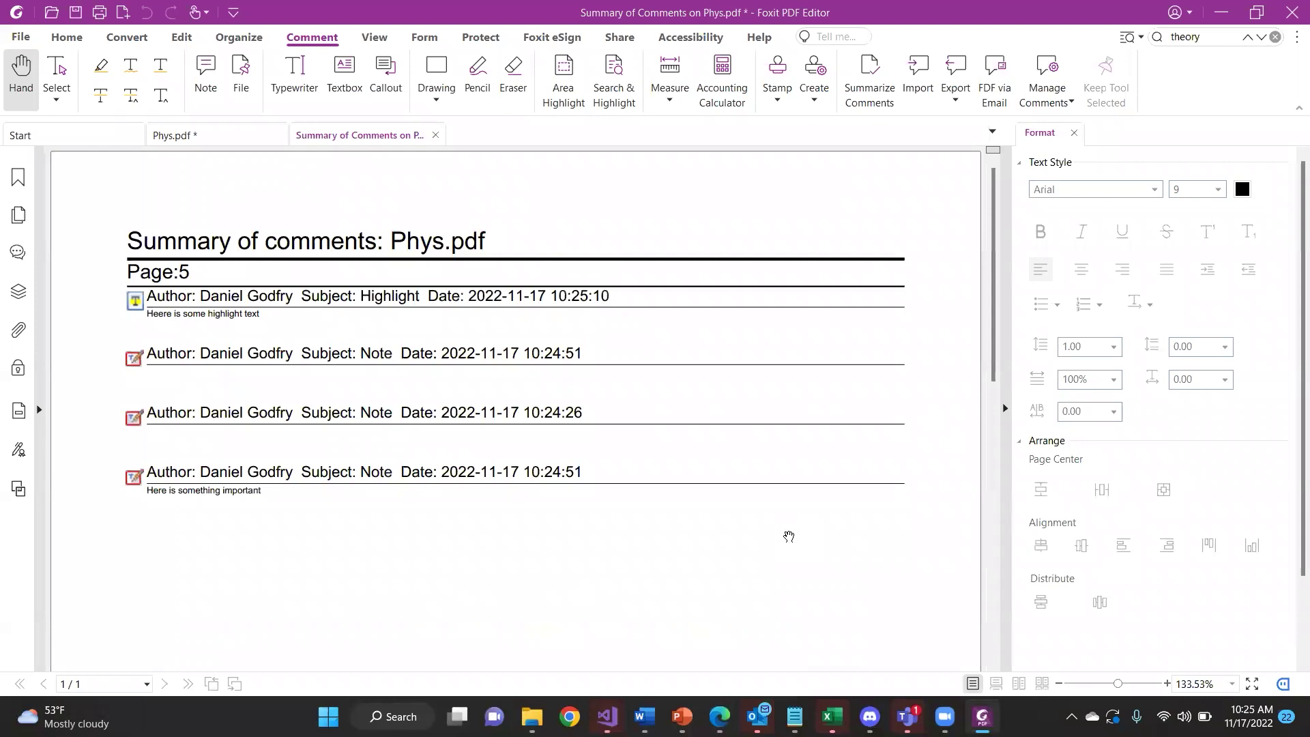
{"action": "scroll", "coordinate": [789, 537], "scroll_direction": "down", "scroll_amount": 8}
{"action": "scroll", "coordinate": [179, 313], "scroll_direction": "up", "scroll_amount": 3}
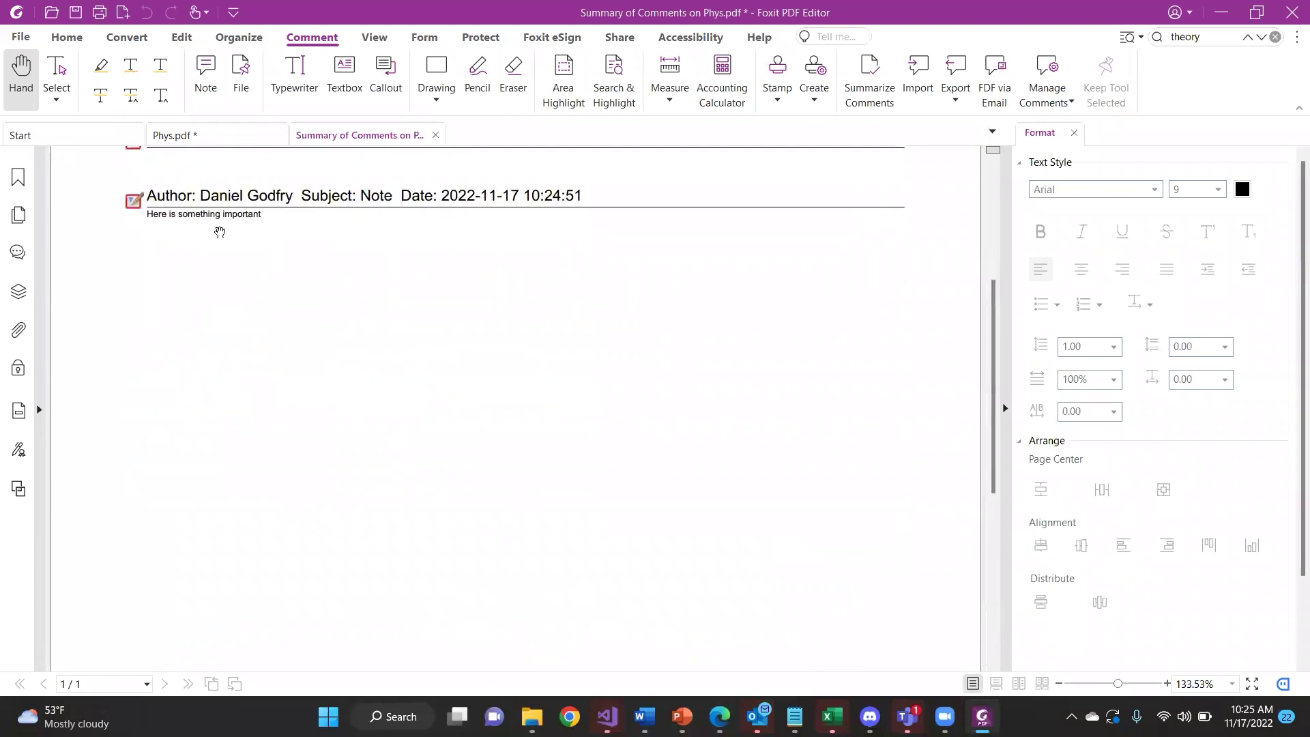
{"action": "scroll", "coordinate": [278, 242], "scroll_direction": "up", "scroll_amount": 2}
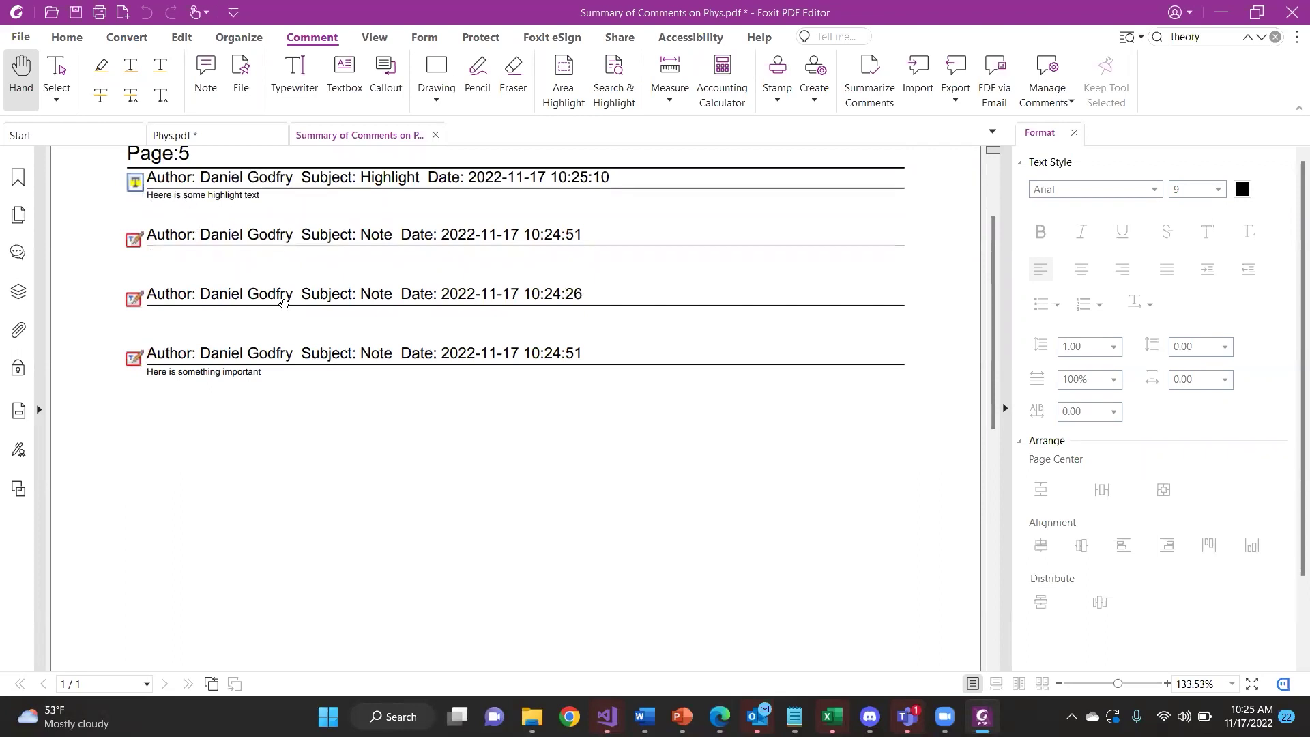
{"action": "scroll", "coordinate": [292, 376], "scroll_direction": "up", "scroll_amount": 2}
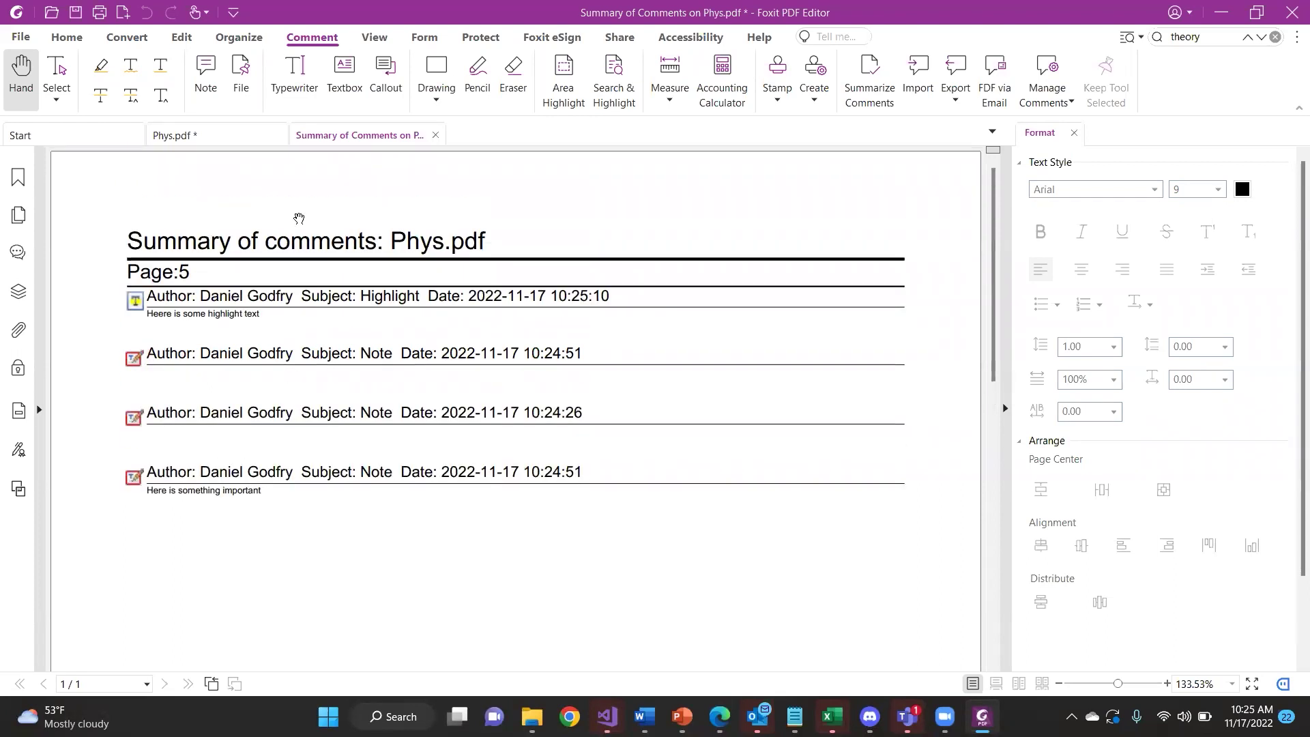
Close the comment summary without saving it, and save the annotated Phys.pdf
{"action": "left_click", "coordinate": [199, 139]}
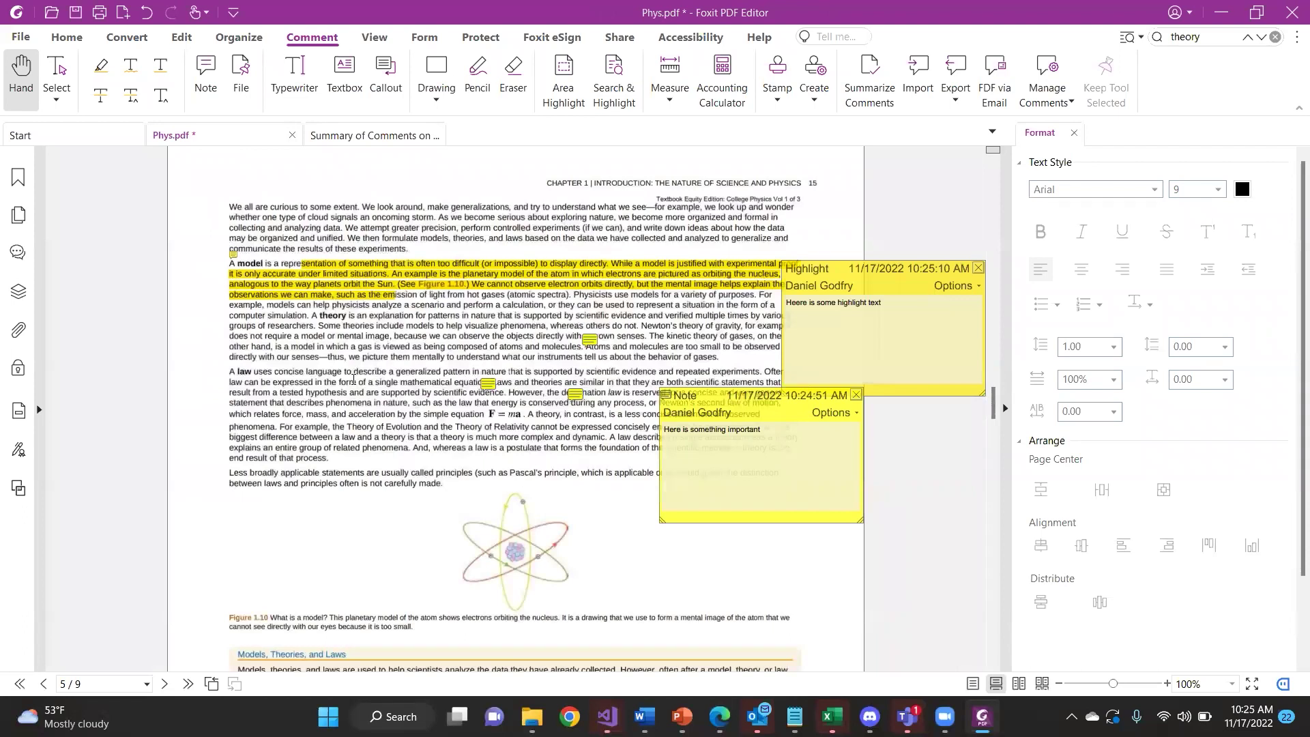
{"action": "scroll", "coordinate": [353, 379], "scroll_direction": "down", "scroll_amount": 3}
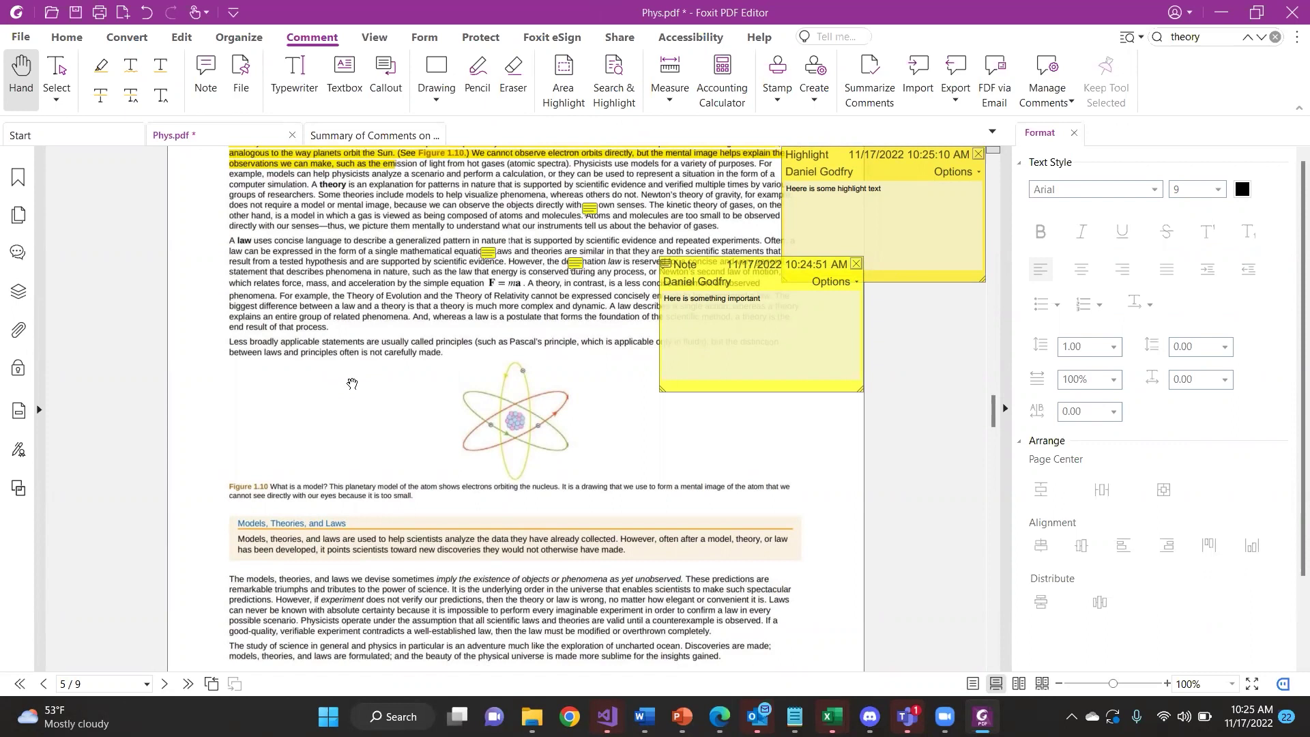
{"action": "left_click", "coordinate": [365, 135]}
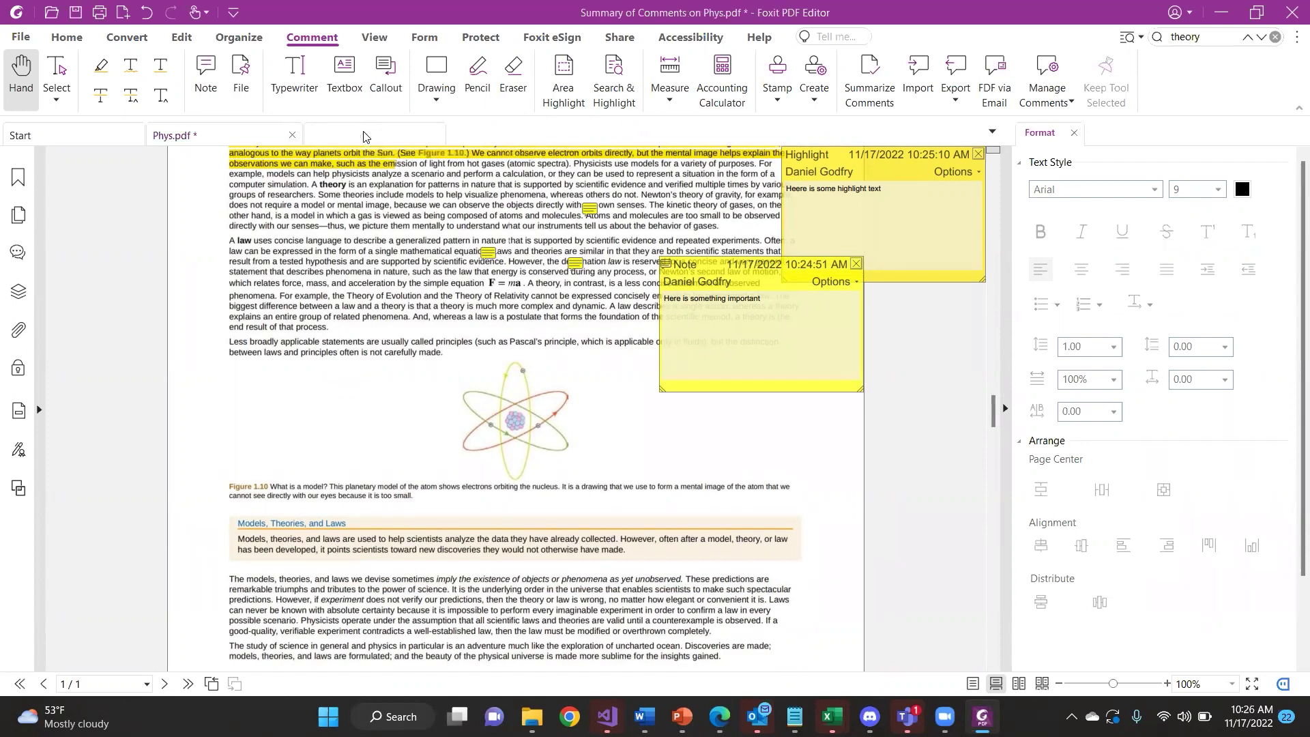
{"action": "left_click", "coordinate": [233, 134]}
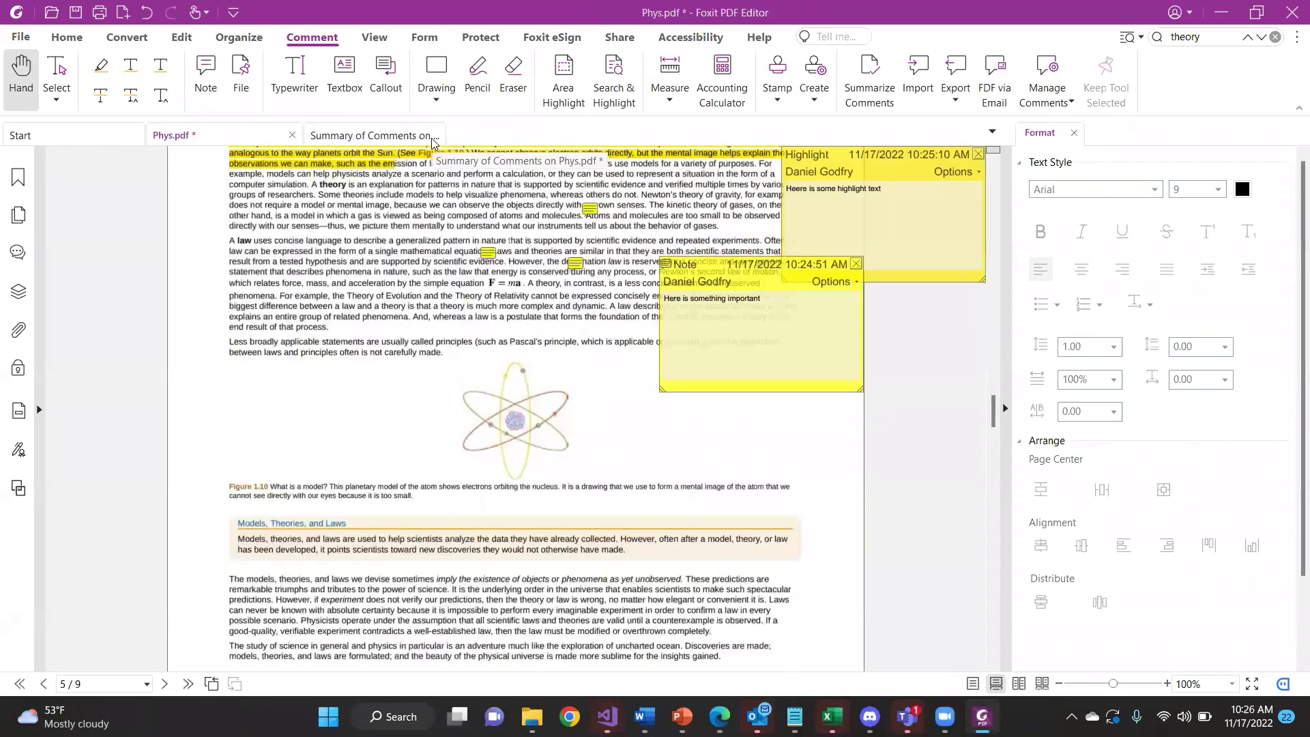
{"action": "left_click", "coordinate": [432, 140]}
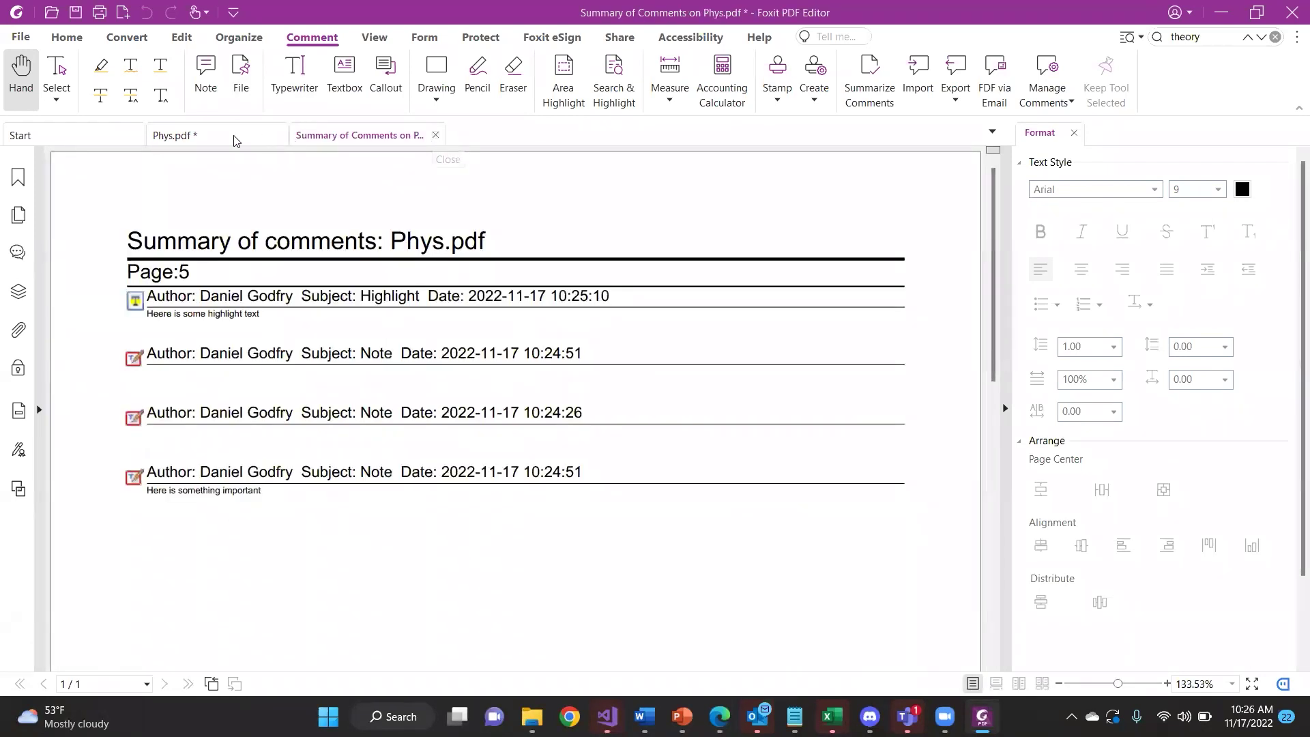
{"action": "left_click", "coordinate": [239, 140]}
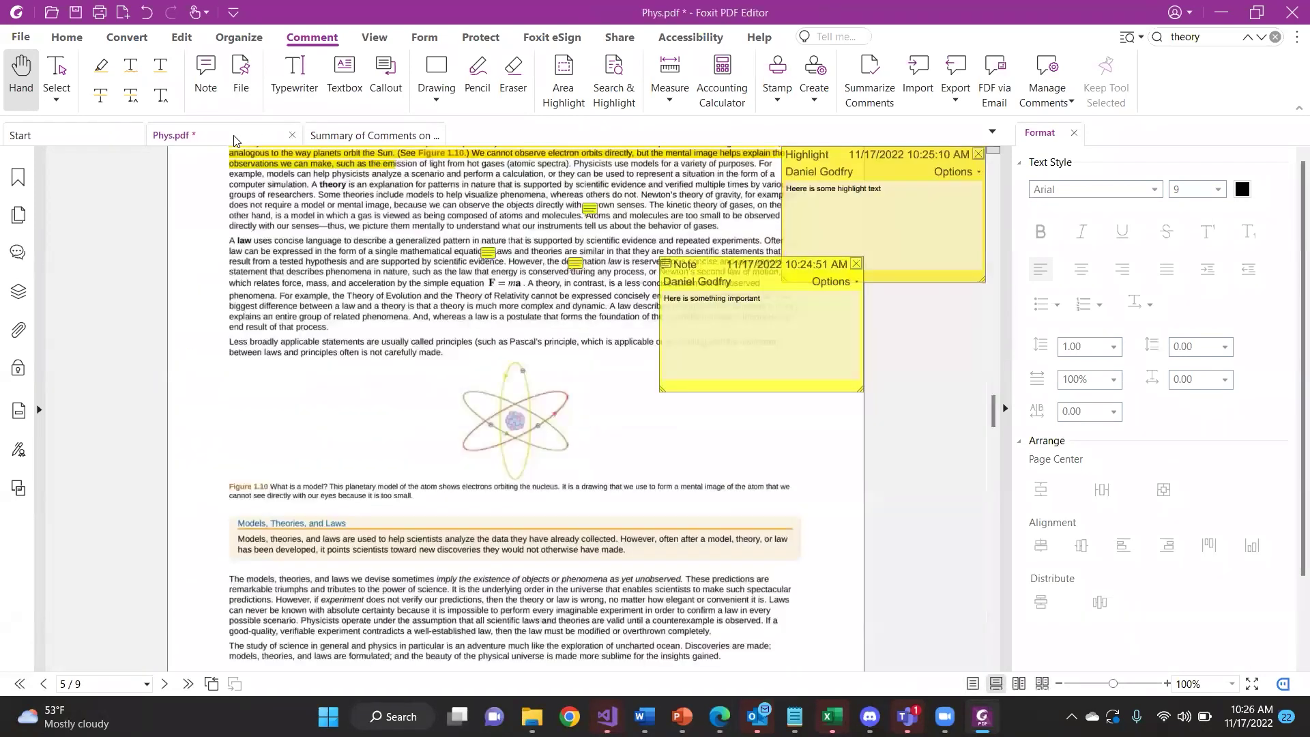
{"action": "left_click", "coordinate": [434, 137]}
{"action": "left_click", "coordinate": [435, 136]}
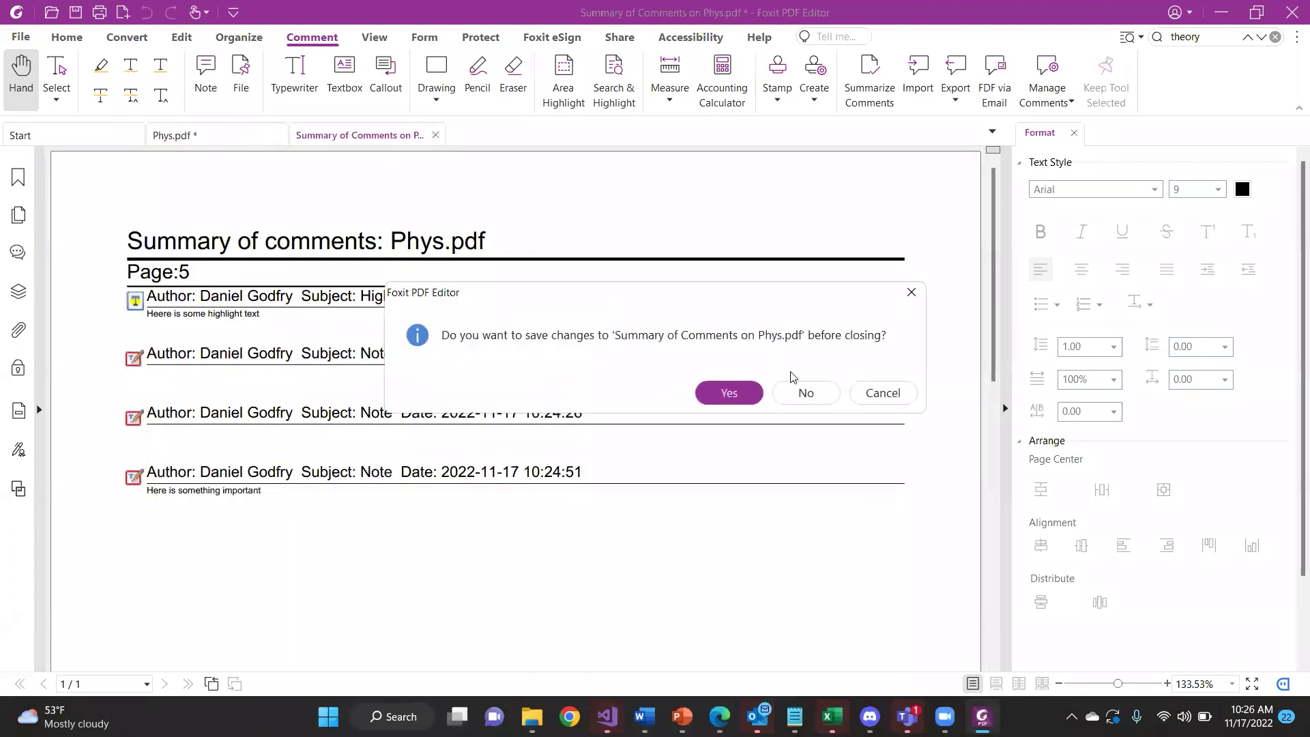
{"action": "left_click", "coordinate": [806, 393]}
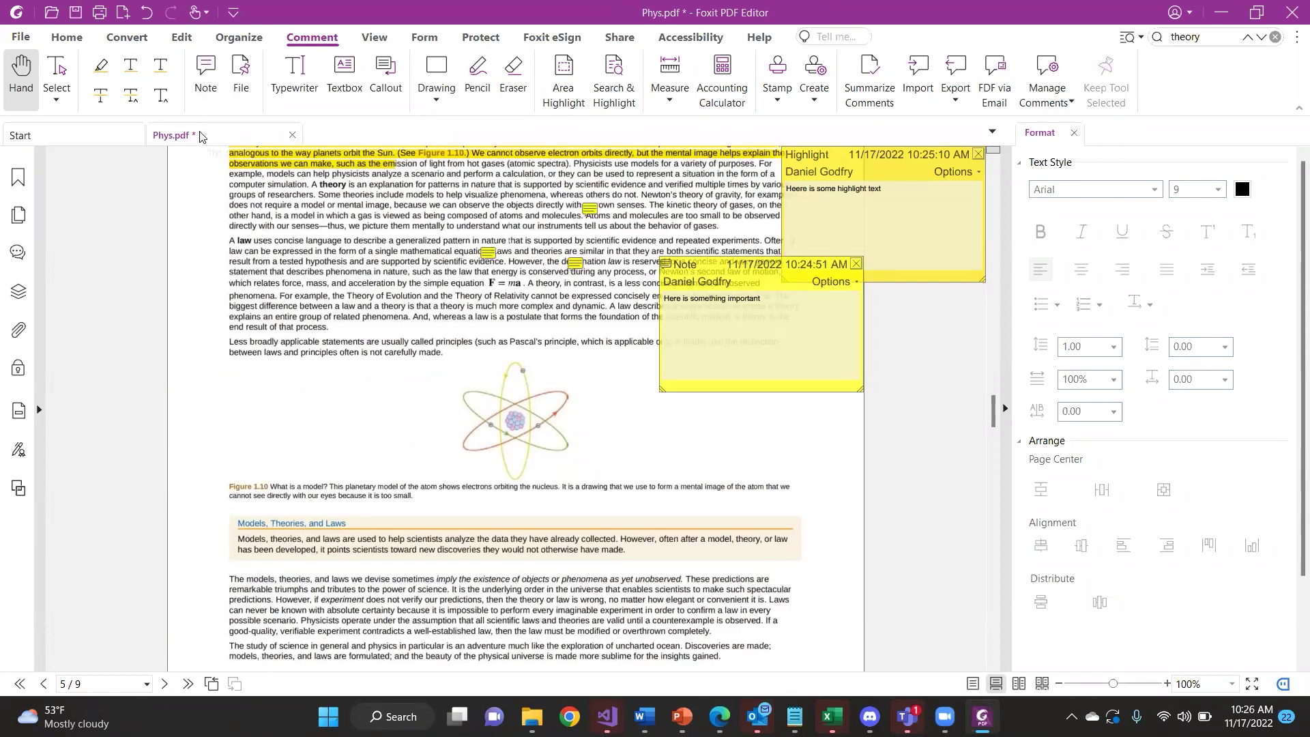
{"action": "left_click", "coordinate": [76, 14]}
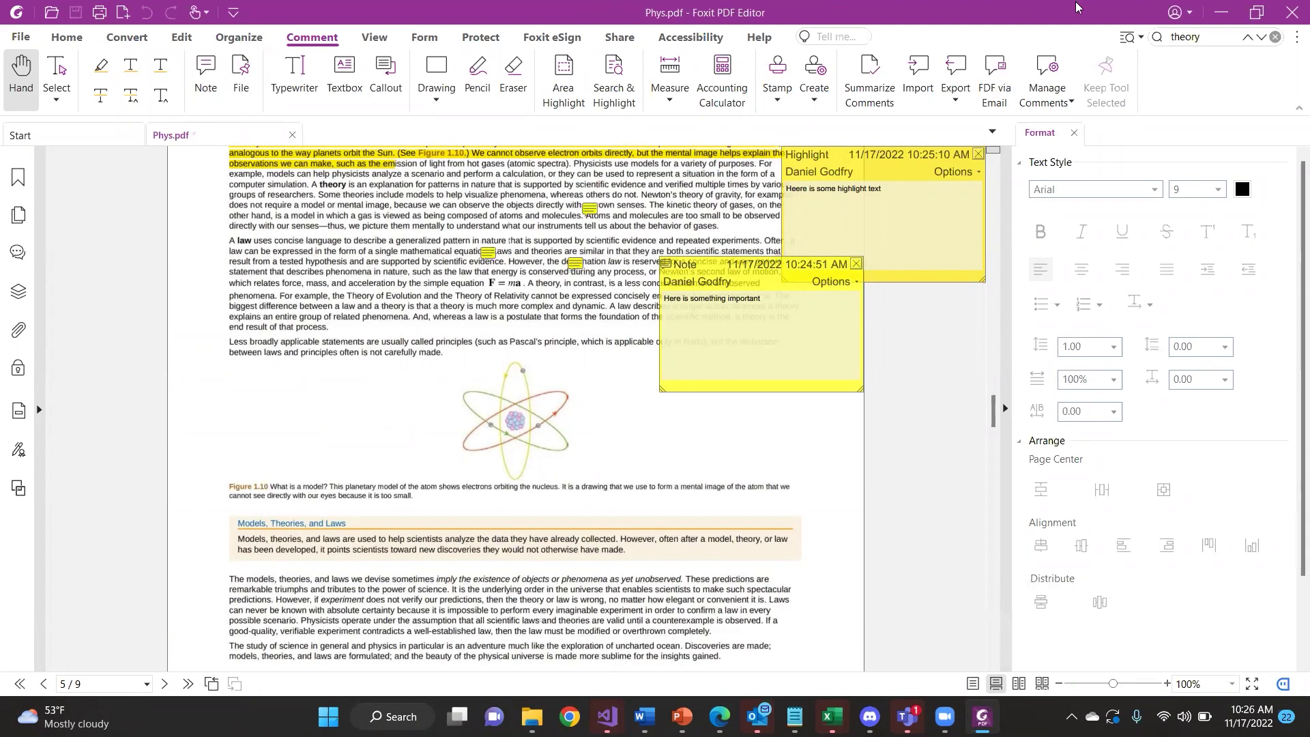
Open the advanced search and set its scope to all PDF documents in a folder
{"action": "left_click", "coordinate": [1141, 38]}
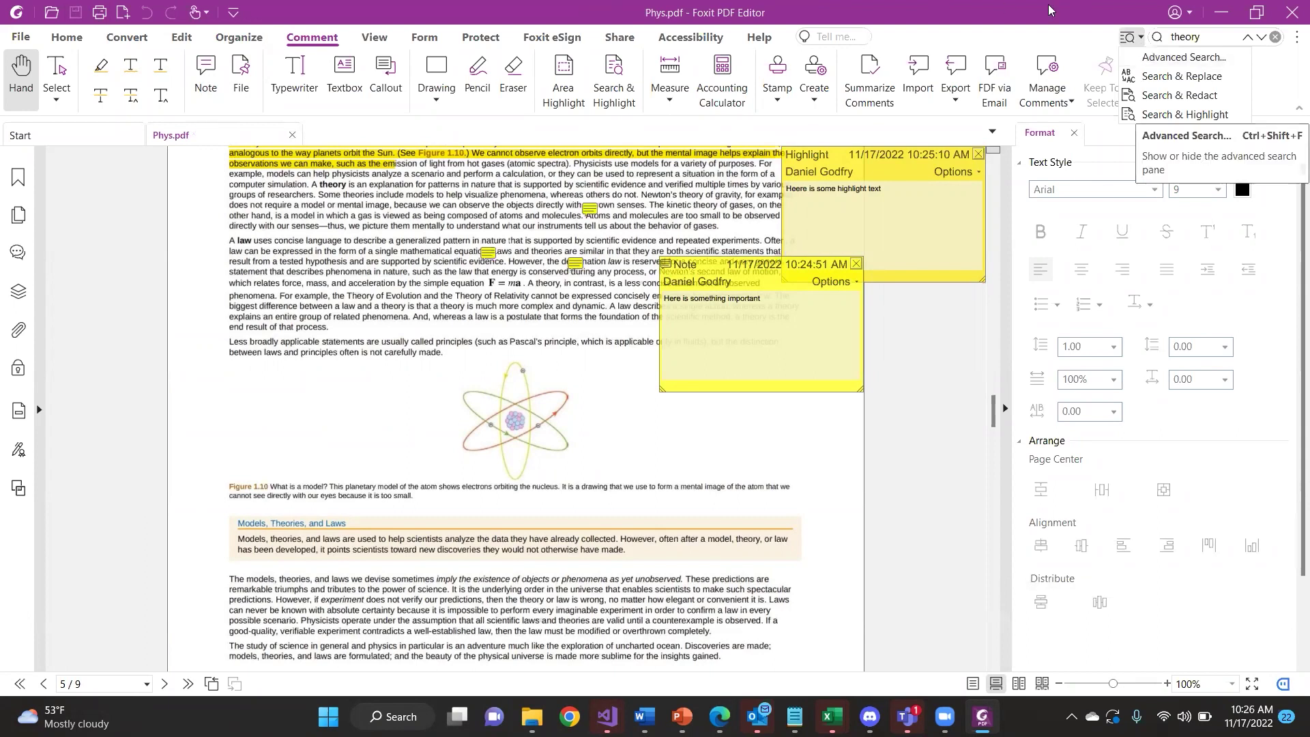
{"action": "left_click", "coordinate": [1221, 39]}
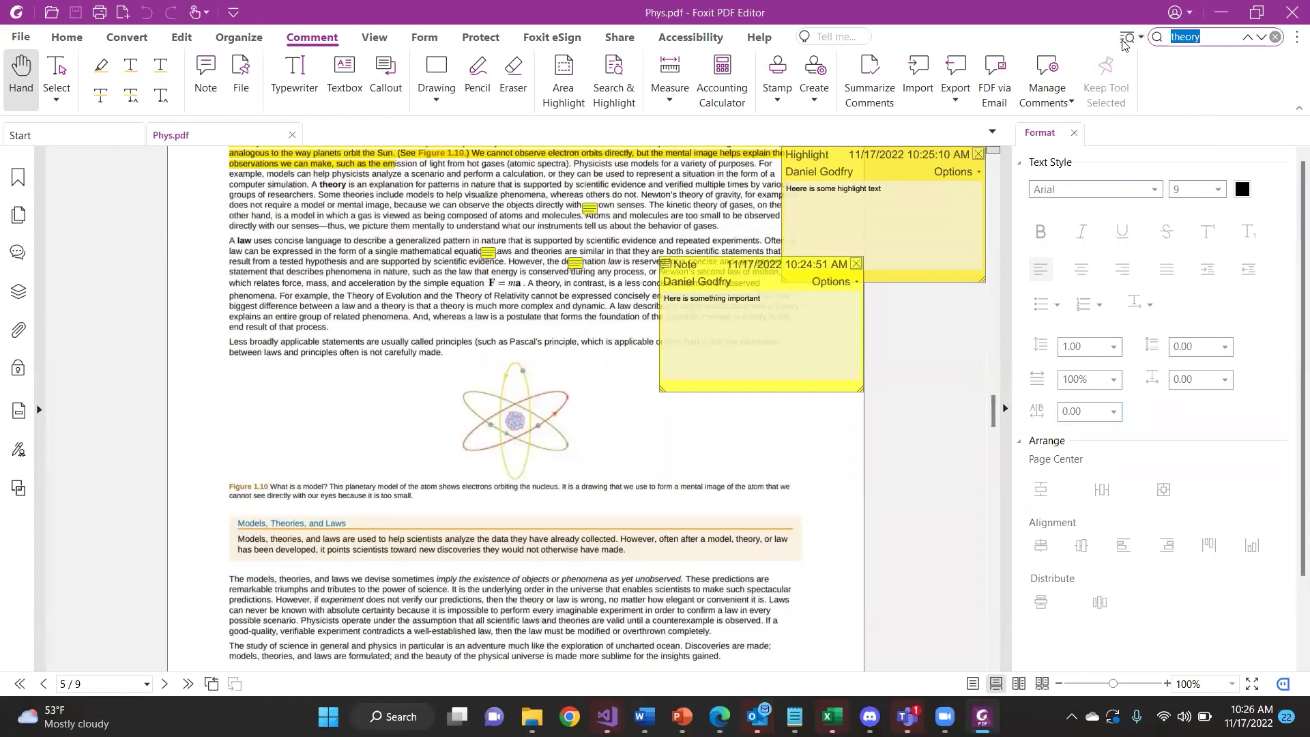
{"action": "left_click", "coordinate": [1144, 37]}
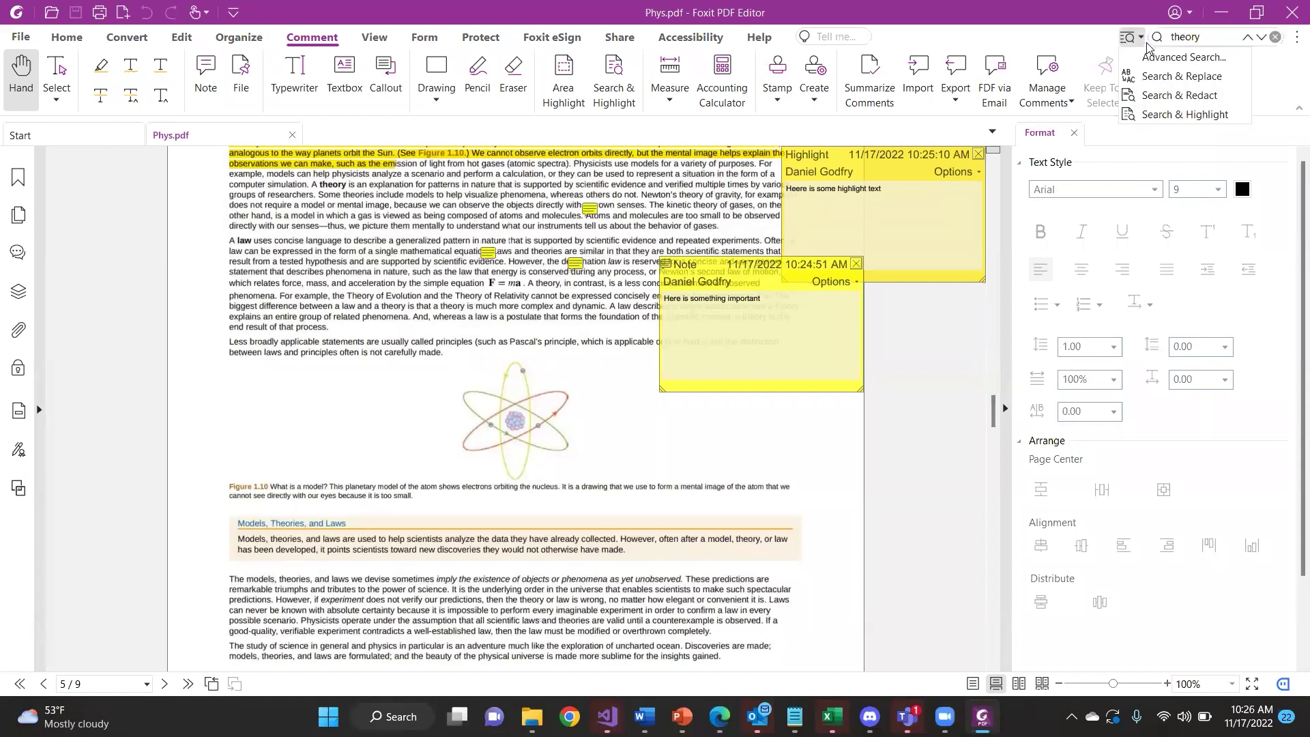
{"action": "left_click", "coordinate": [1152, 60]}
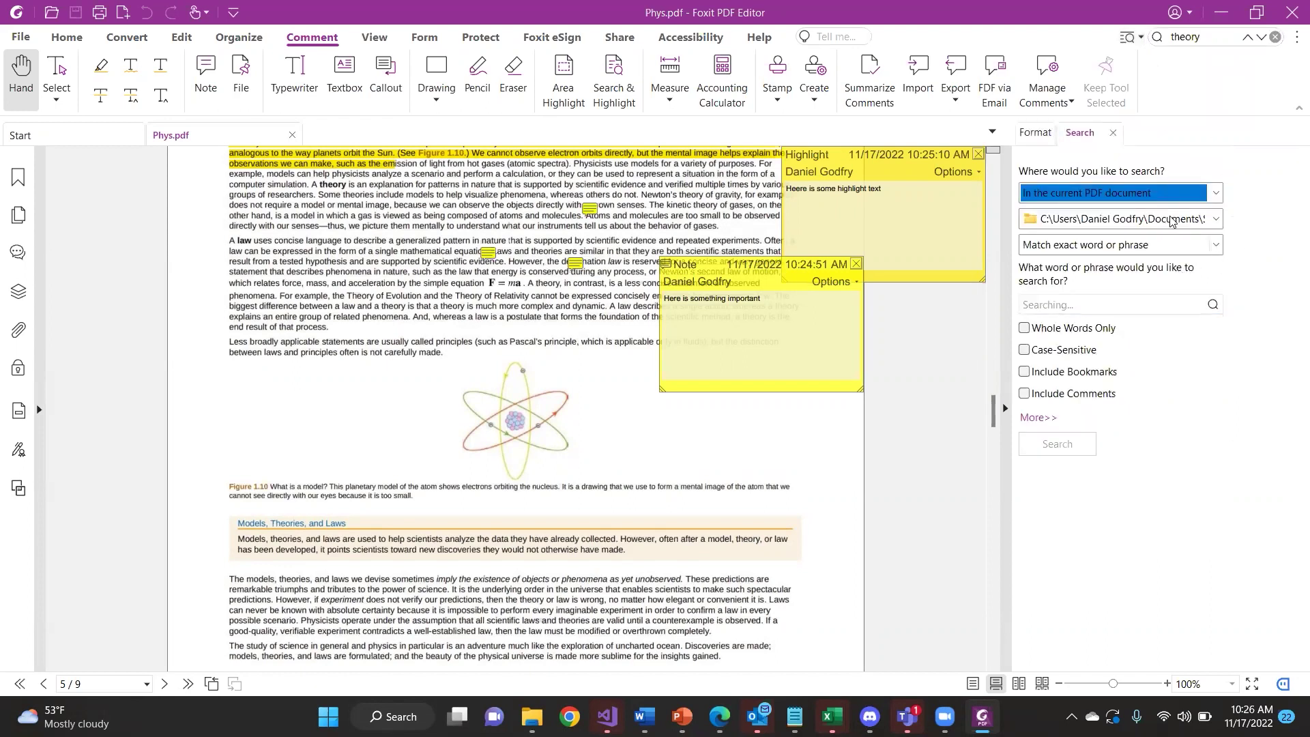
{"action": "left_click", "coordinate": [1164, 195]}
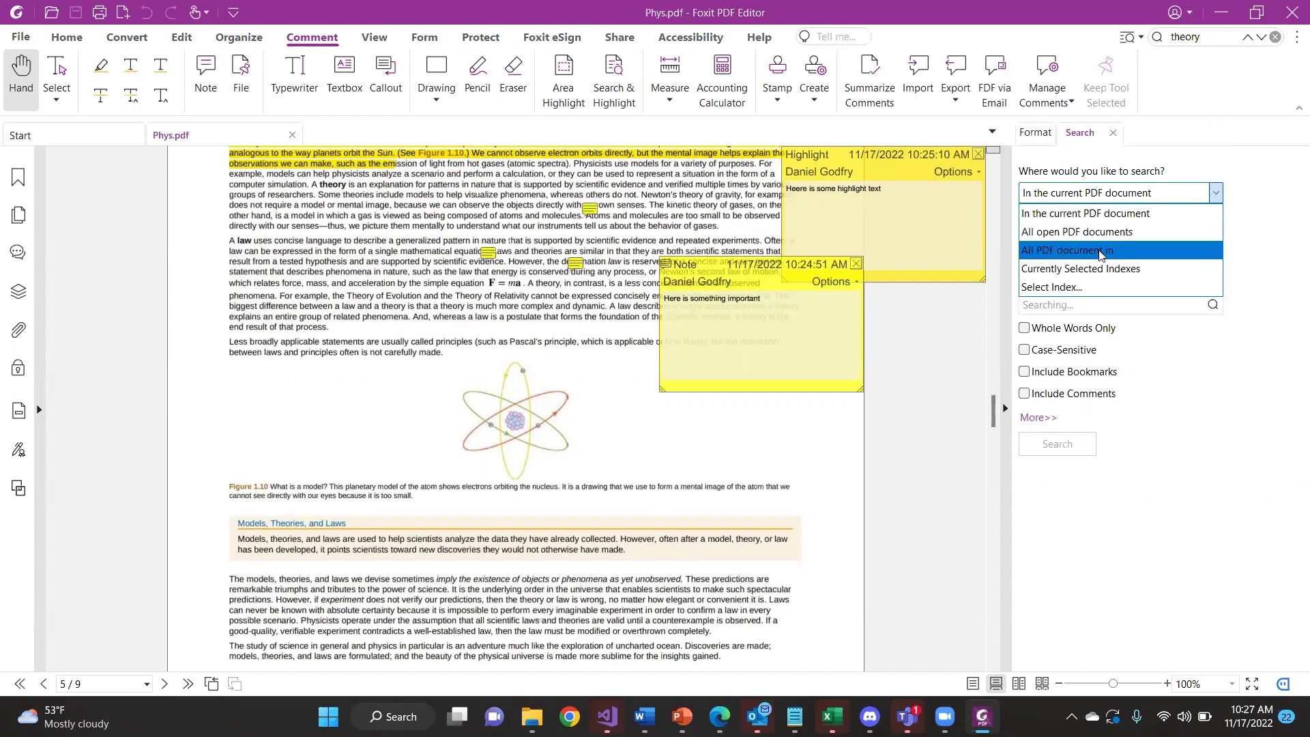
{"action": "key", "text": "Down"}
{"action": "left_click", "coordinate": [1059, 251]}
Browse to Student Webinar Documents inside the Documents folder and set it as the folder to search
{"action": "left_click", "coordinate": [1121, 227]}
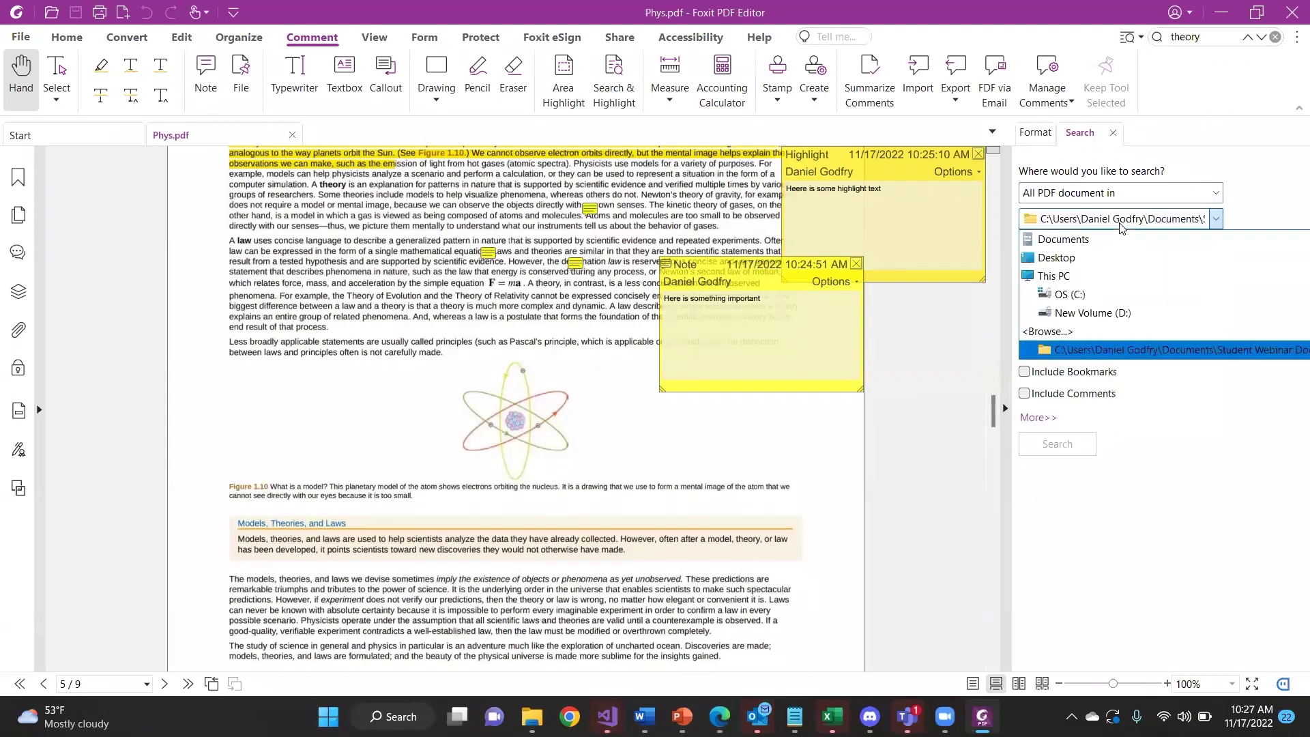
{"action": "left_click", "coordinate": [1039, 331]}
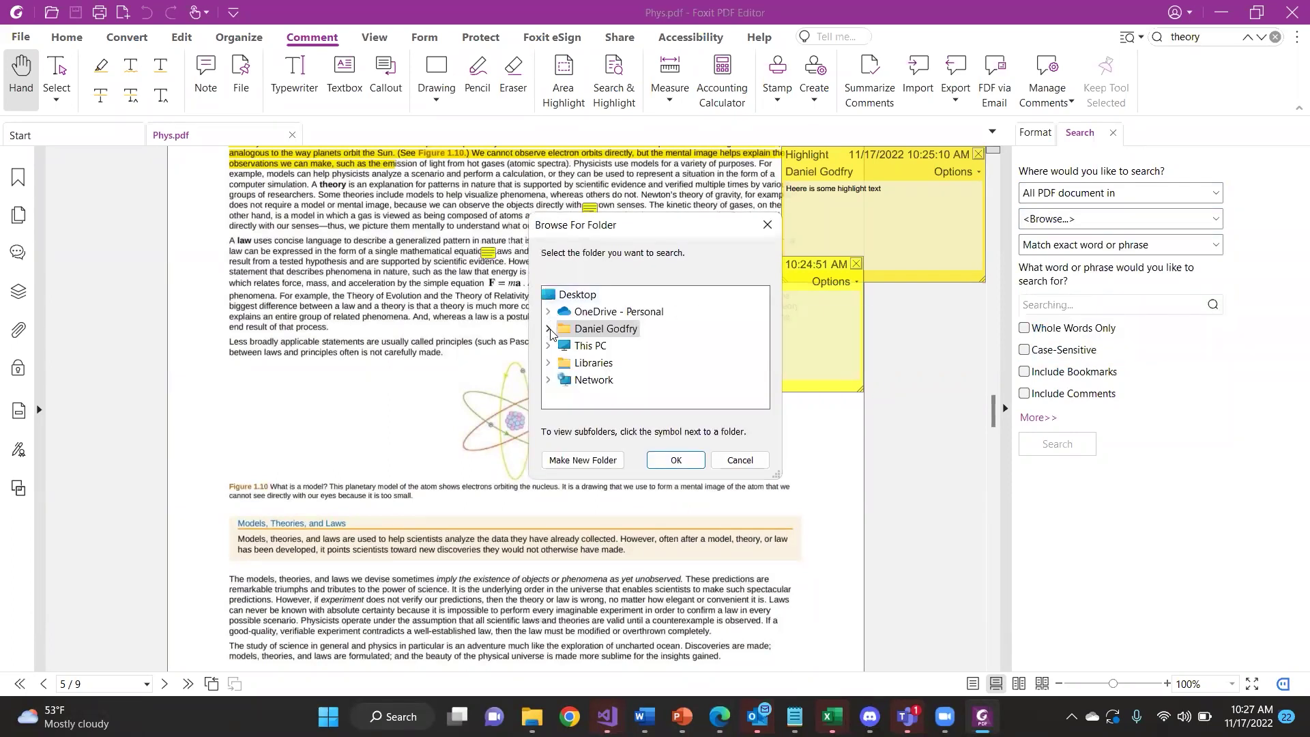
{"action": "left_click", "coordinate": [549, 329]}
{"action": "scroll", "coordinate": [618, 352], "scroll_direction": "down", "scroll_amount": 2}
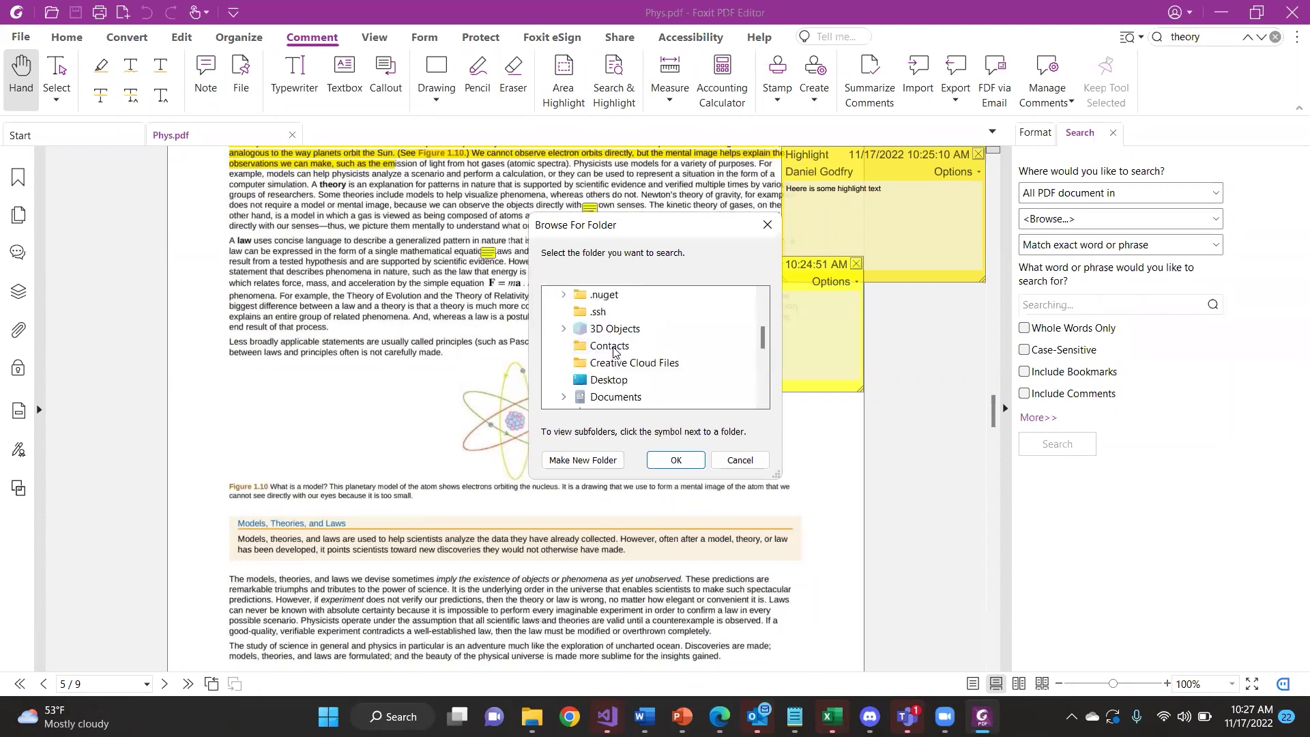
{"action": "scroll", "coordinate": [592, 353], "scroll_direction": "up", "scroll_amount": 3}
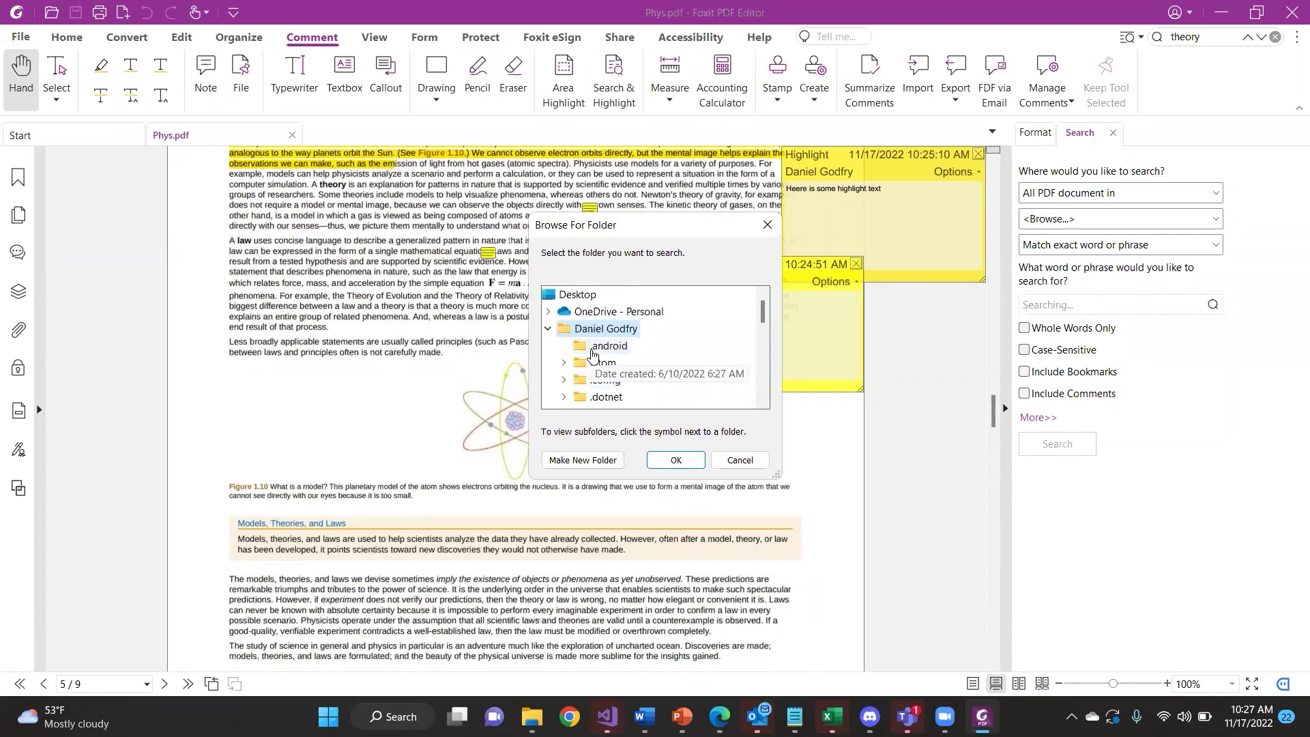
{"action": "scroll", "coordinate": [634, 382], "scroll_direction": "down", "scroll_amount": 3}
{"action": "scroll", "coordinate": [657, 382], "scroll_direction": "down", "scroll_amount": 2}
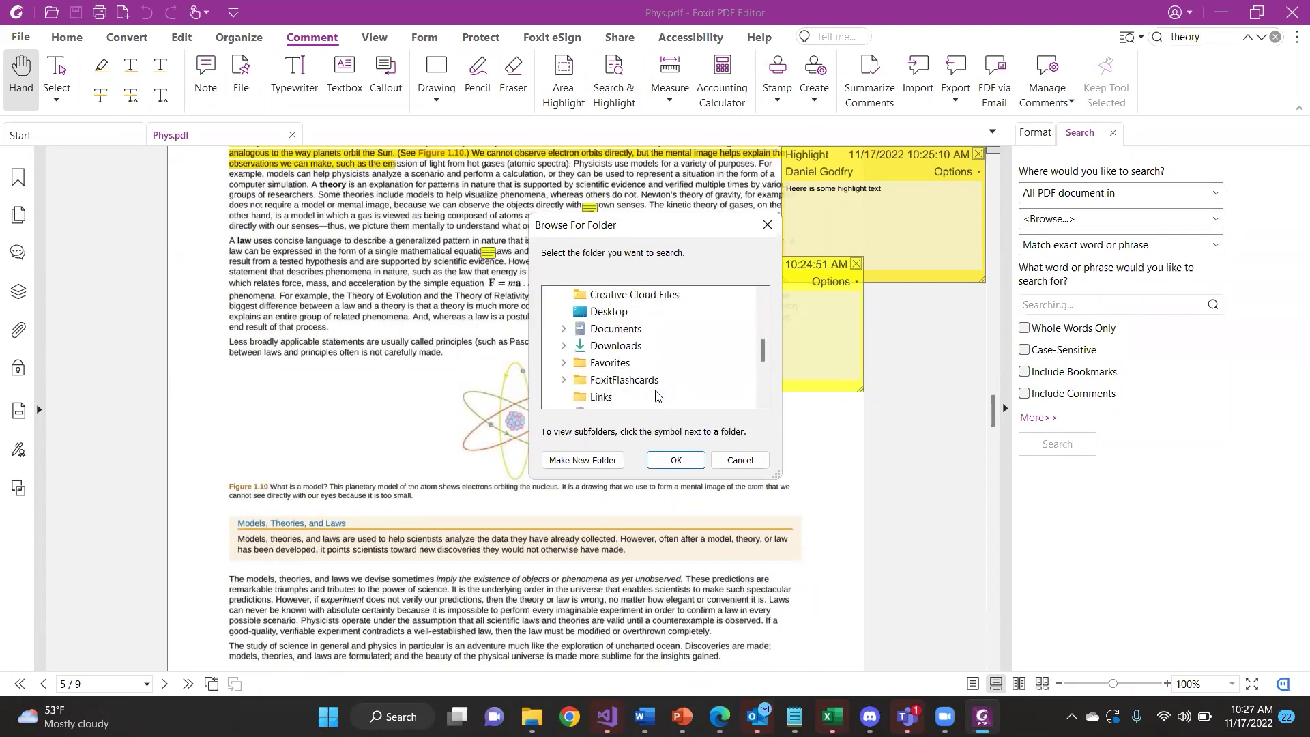
{"action": "double_click", "coordinate": [621, 331]}
{"action": "scroll", "coordinate": [717, 376], "scroll_direction": "down", "scroll_amount": 2}
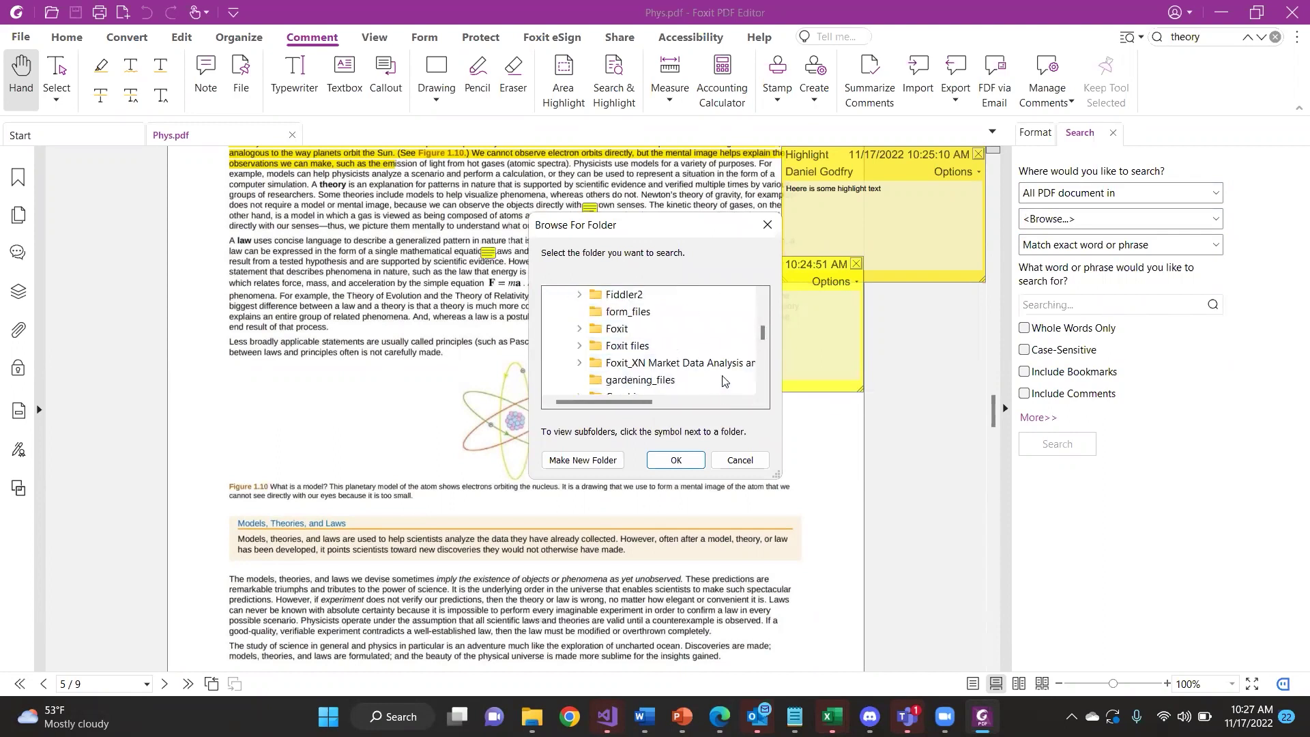
{"action": "scroll", "coordinate": [723, 380], "scroll_direction": "up", "scroll_amount": 1}
{"action": "scroll", "coordinate": [723, 381], "scroll_direction": "down", "scroll_amount": 4}
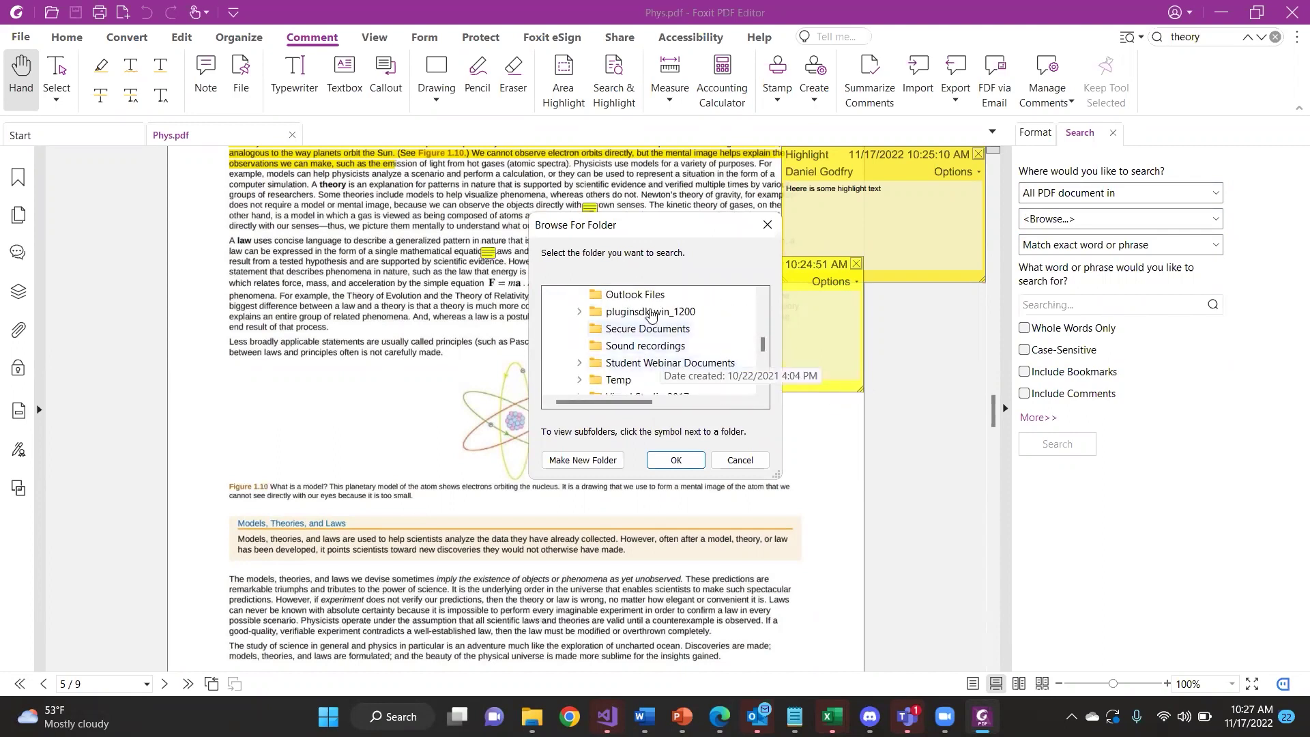
{"action": "left_click", "coordinate": [664, 365]}
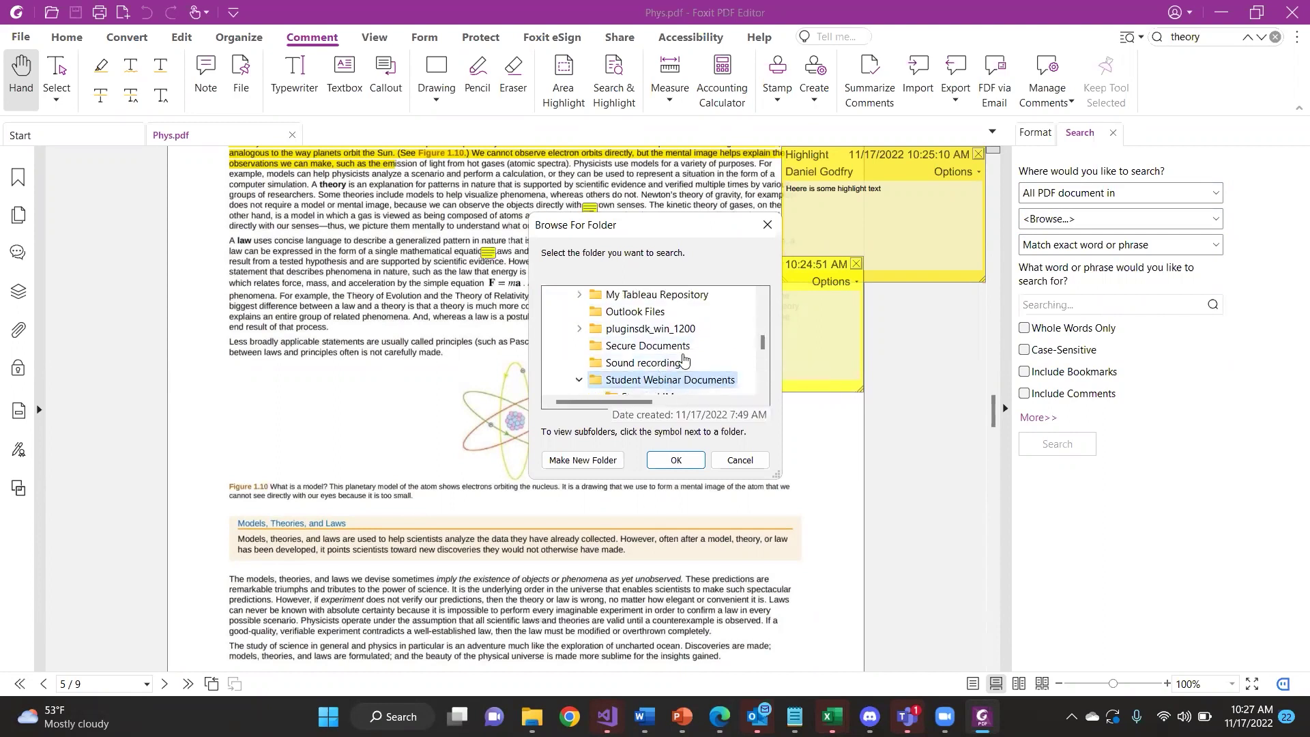
{"action": "double_click", "coordinate": [684, 362]}
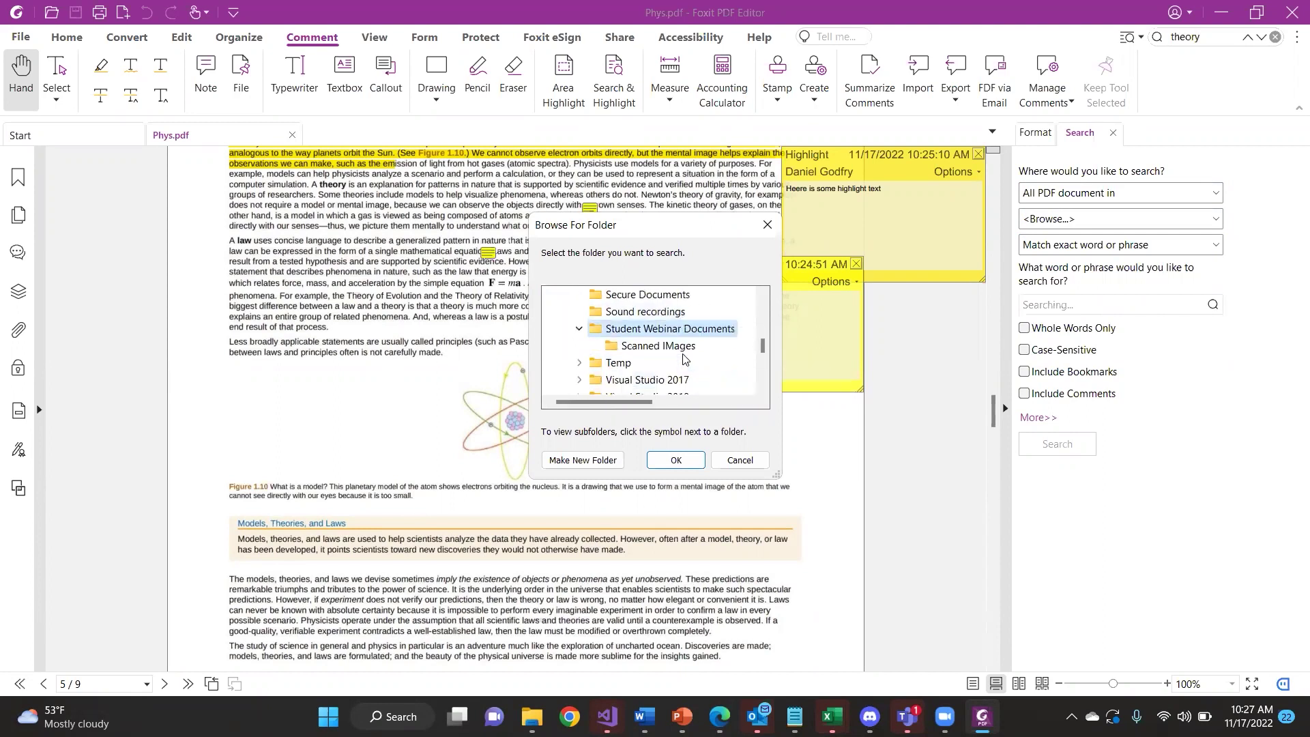
{"action": "left_click", "coordinate": [677, 462]}
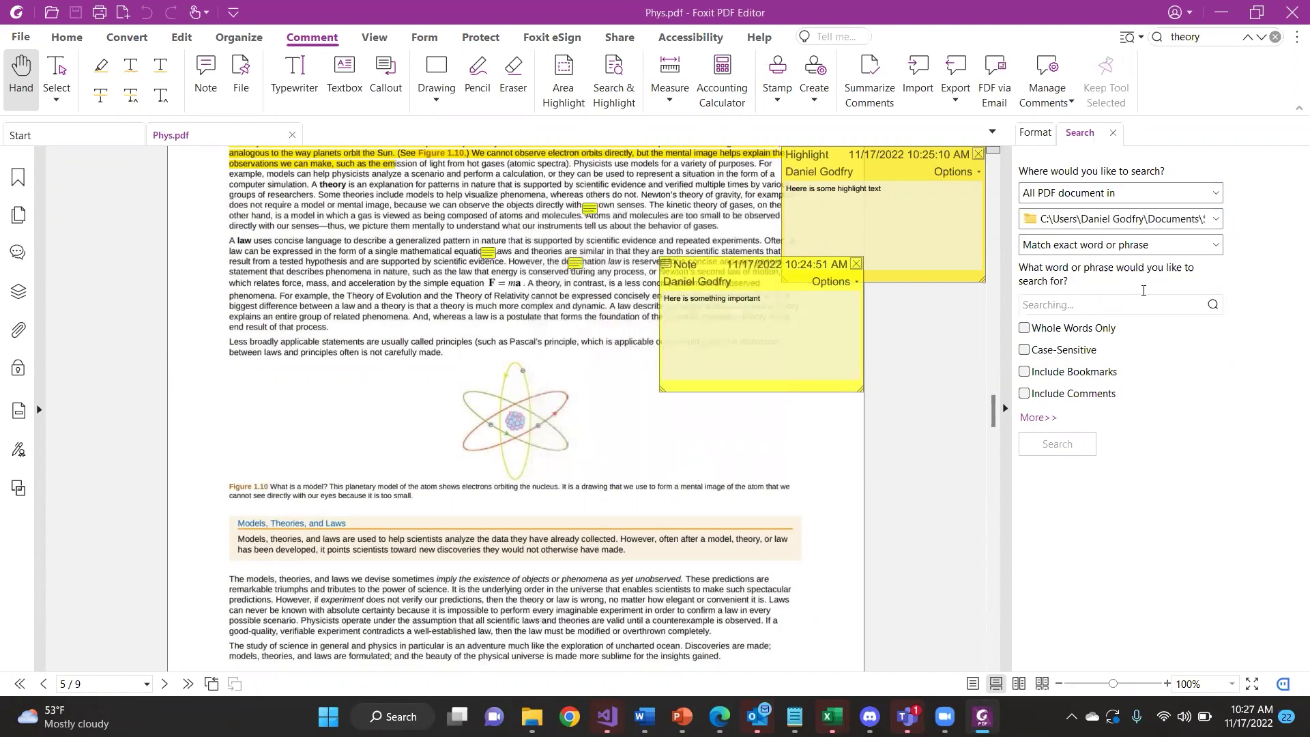
Search the folder's PDFs for "area" matching the exact word or phrase, with the additional search options expanded
{"action": "left_click", "coordinate": [1098, 244]}
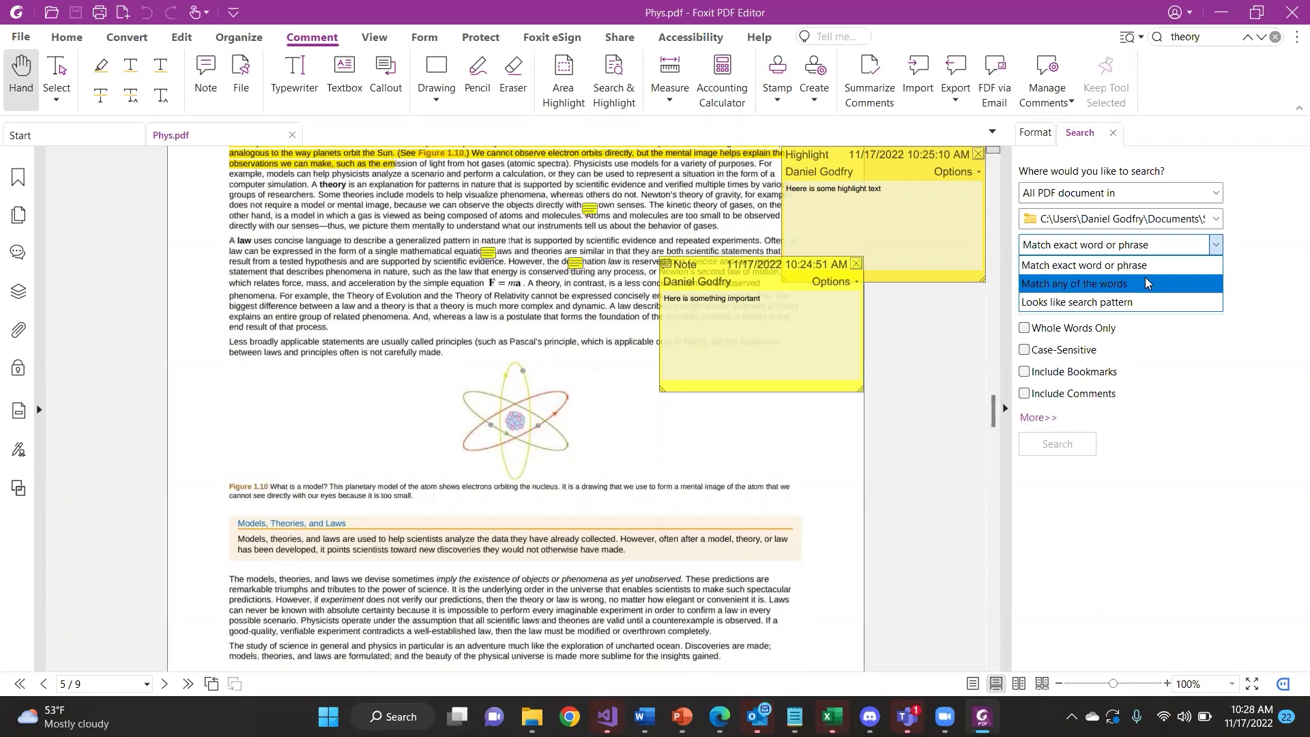
{"action": "left_click", "coordinate": [1095, 267]}
{"action": "left_click", "coordinate": [1116, 305]}
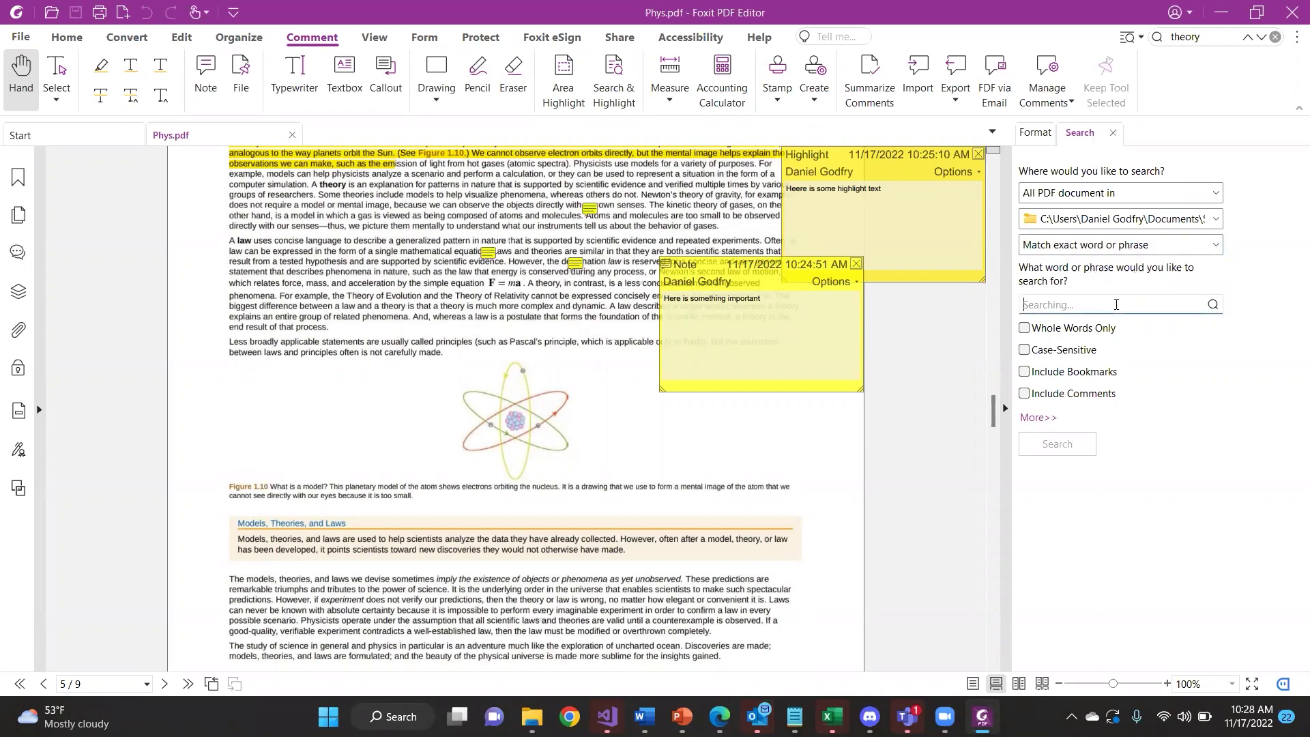
{"action": "type", "text": "area"}
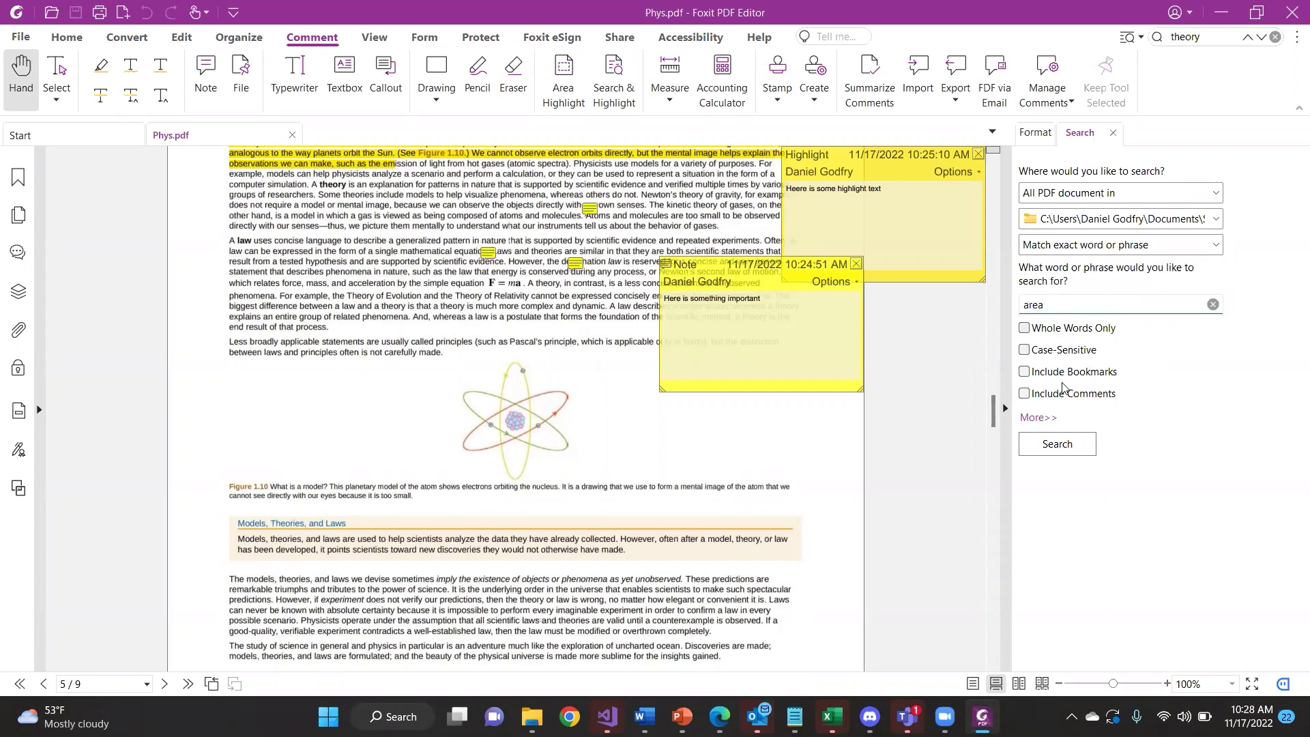
{"action": "left_click", "coordinate": [1038, 418]}
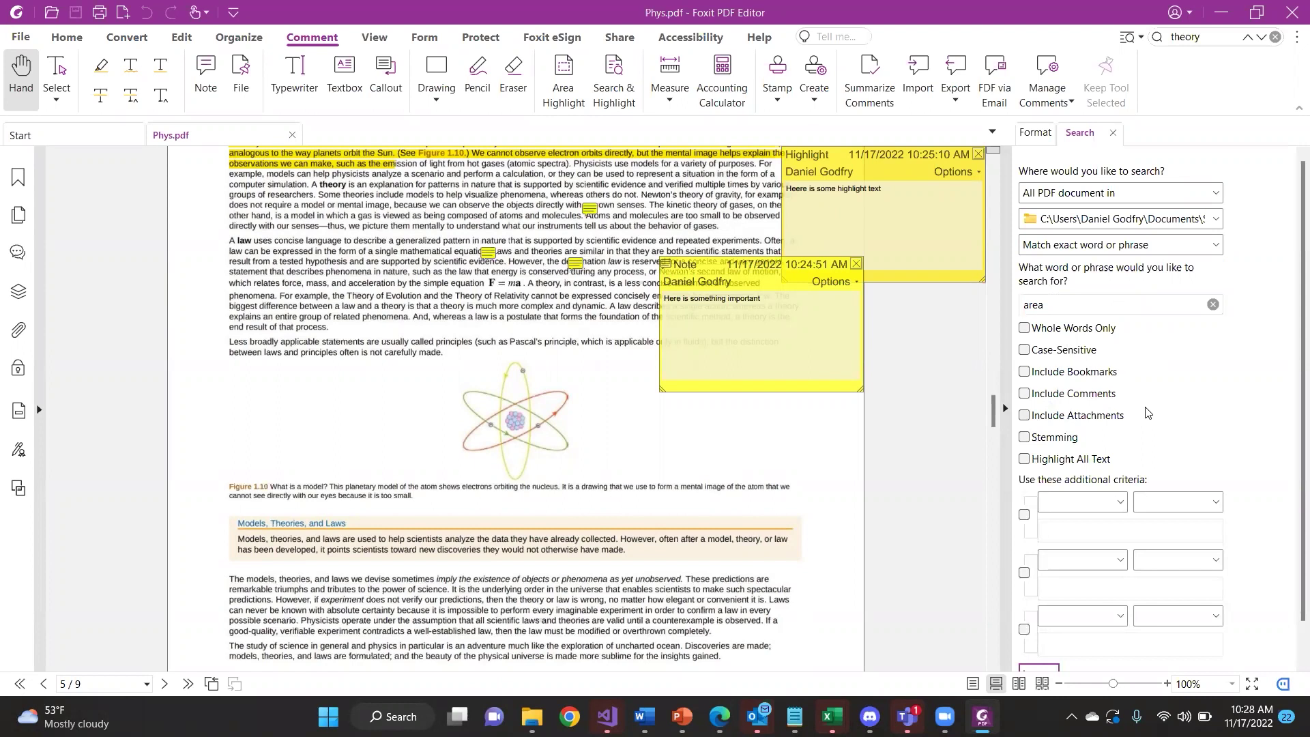
{"action": "double_click", "coordinate": [1082, 301]}
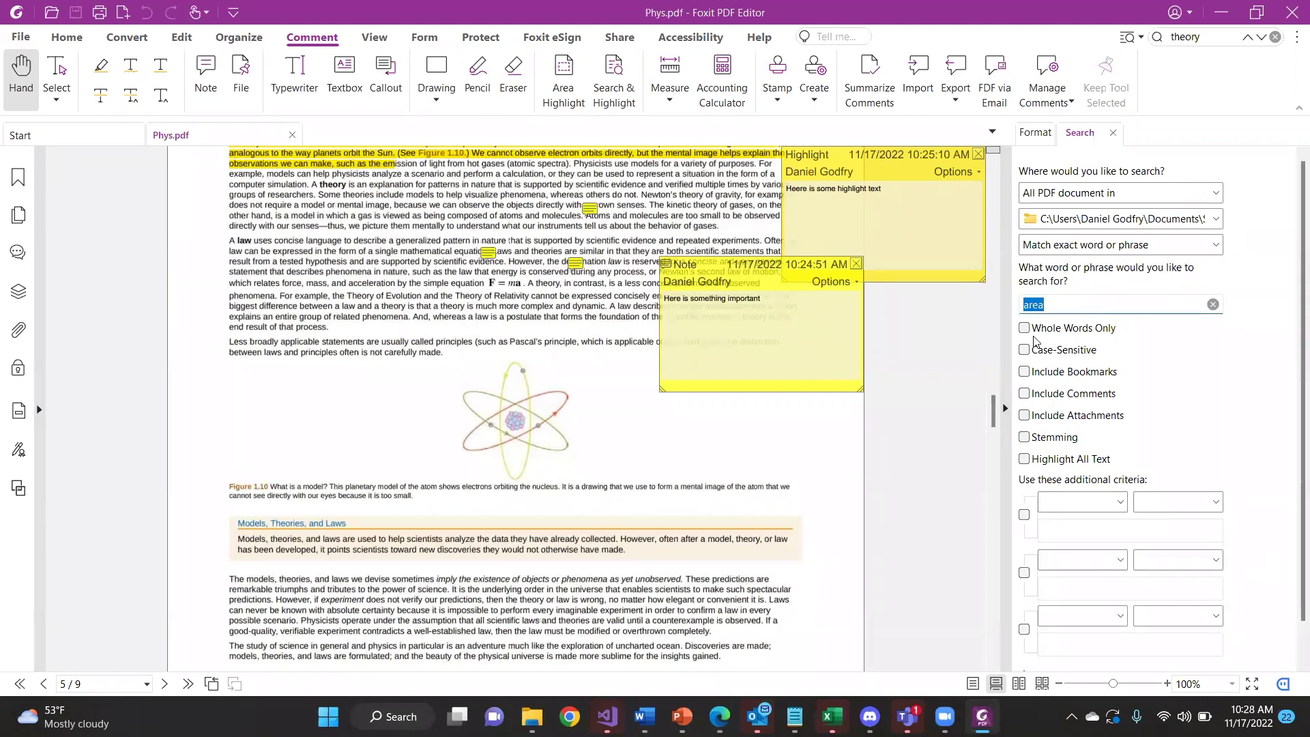
{"action": "key", "text": "Return"}
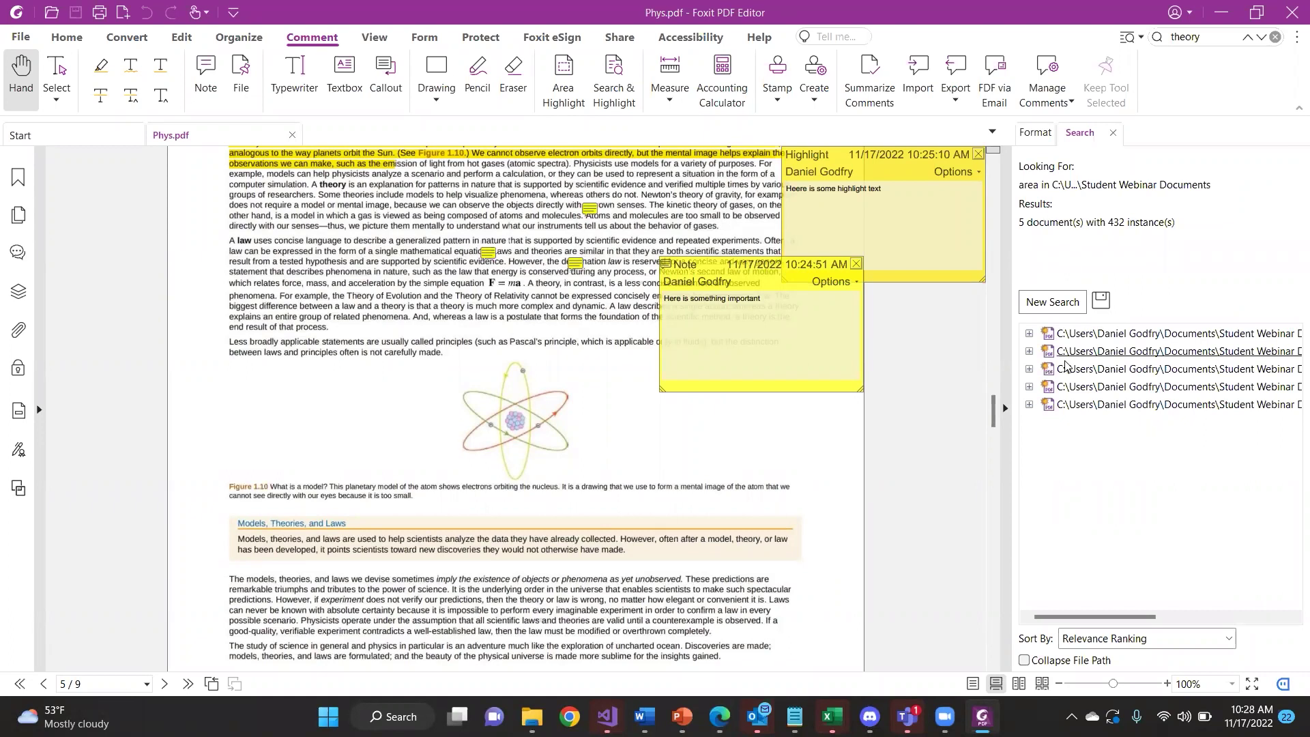
Expand the first document in the search results and look through its matches for "area"
{"action": "left_click", "coordinate": [1029, 333]}
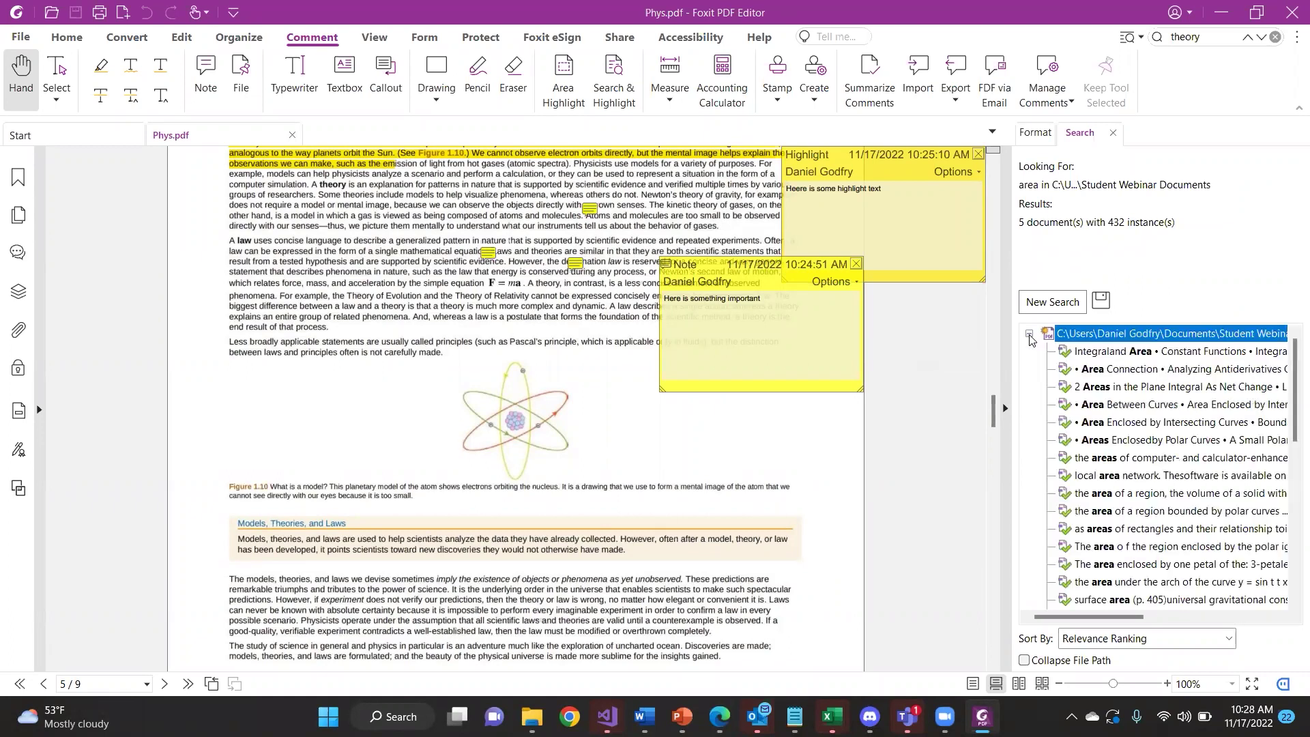
{"action": "scroll", "coordinate": [1133, 471], "scroll_direction": "down", "scroll_amount": 1}
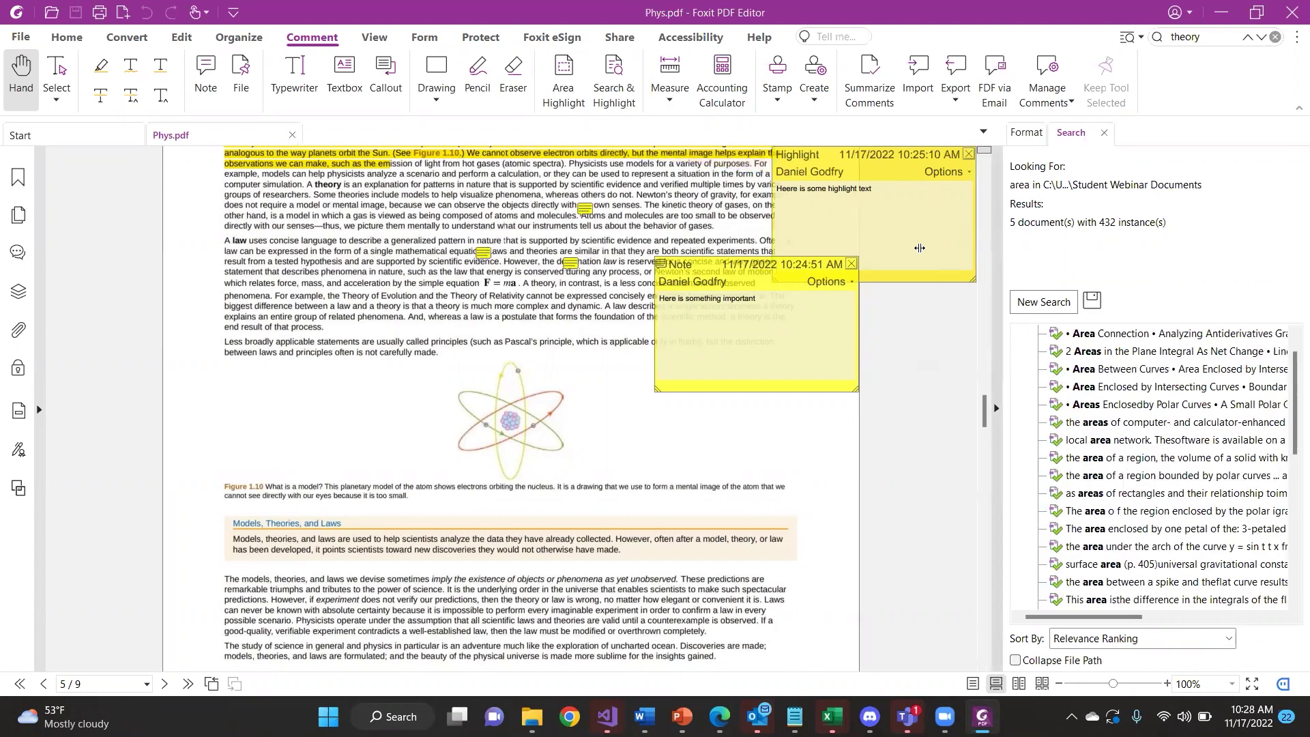
{"action": "scroll", "coordinate": [1122, 406], "scroll_direction": "up", "scroll_amount": 1}
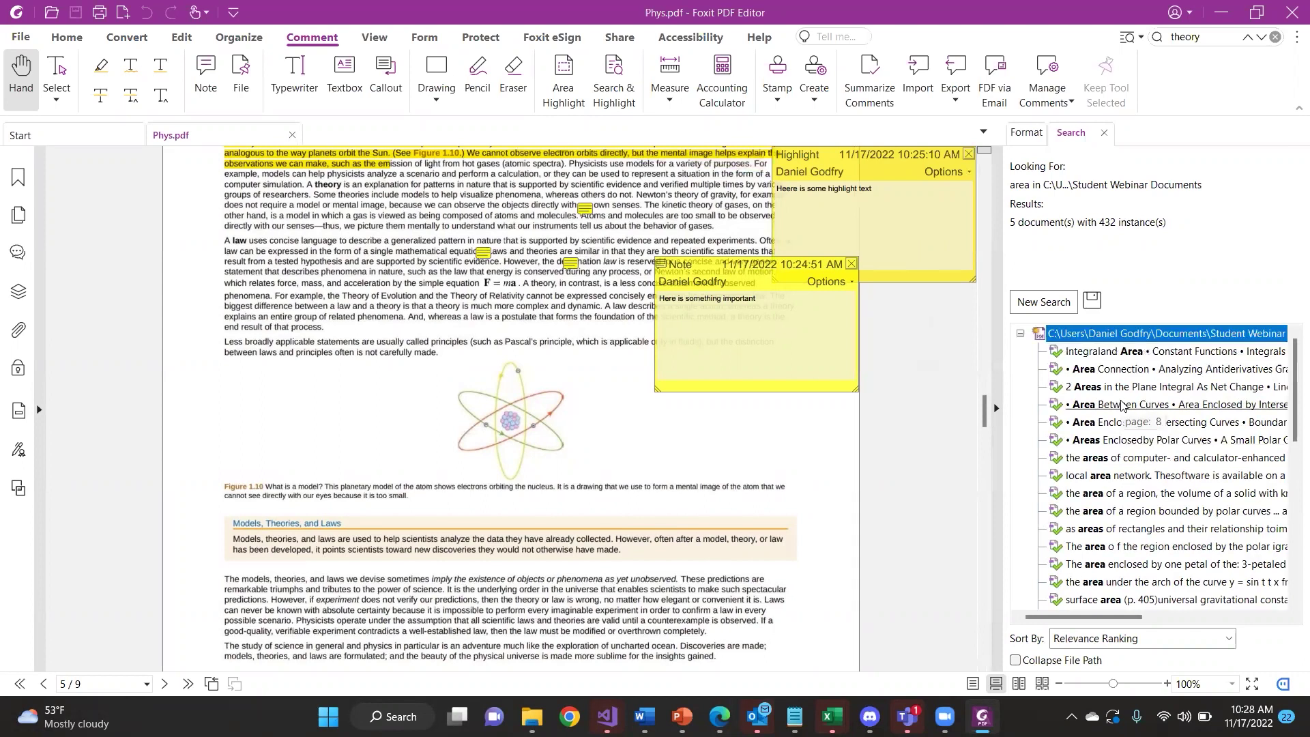
{"action": "scroll", "coordinate": [1123, 406], "scroll_direction": "down", "scroll_amount": 5}
{"action": "scroll", "coordinate": [1123, 406], "scroll_direction": "down", "scroll_amount": 5}
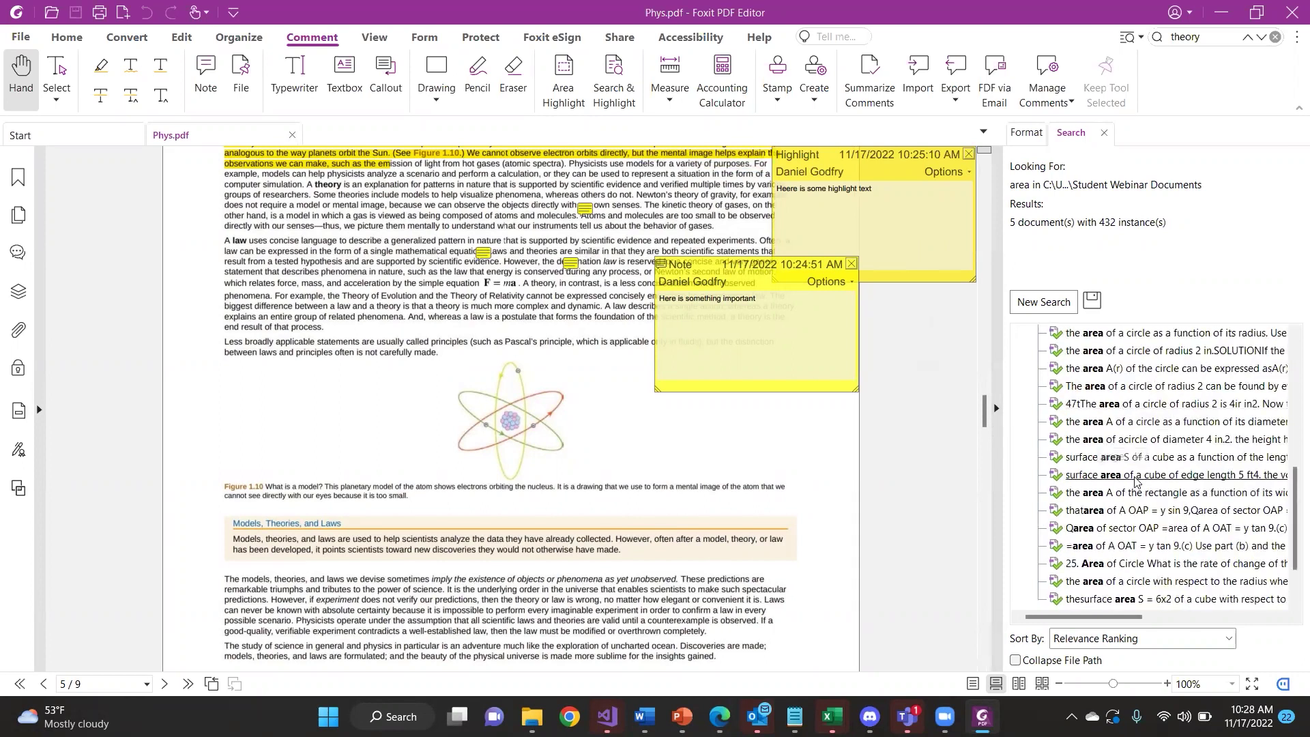
{"action": "scroll", "coordinate": [1085, 390], "scroll_direction": "up", "scroll_amount": 2}
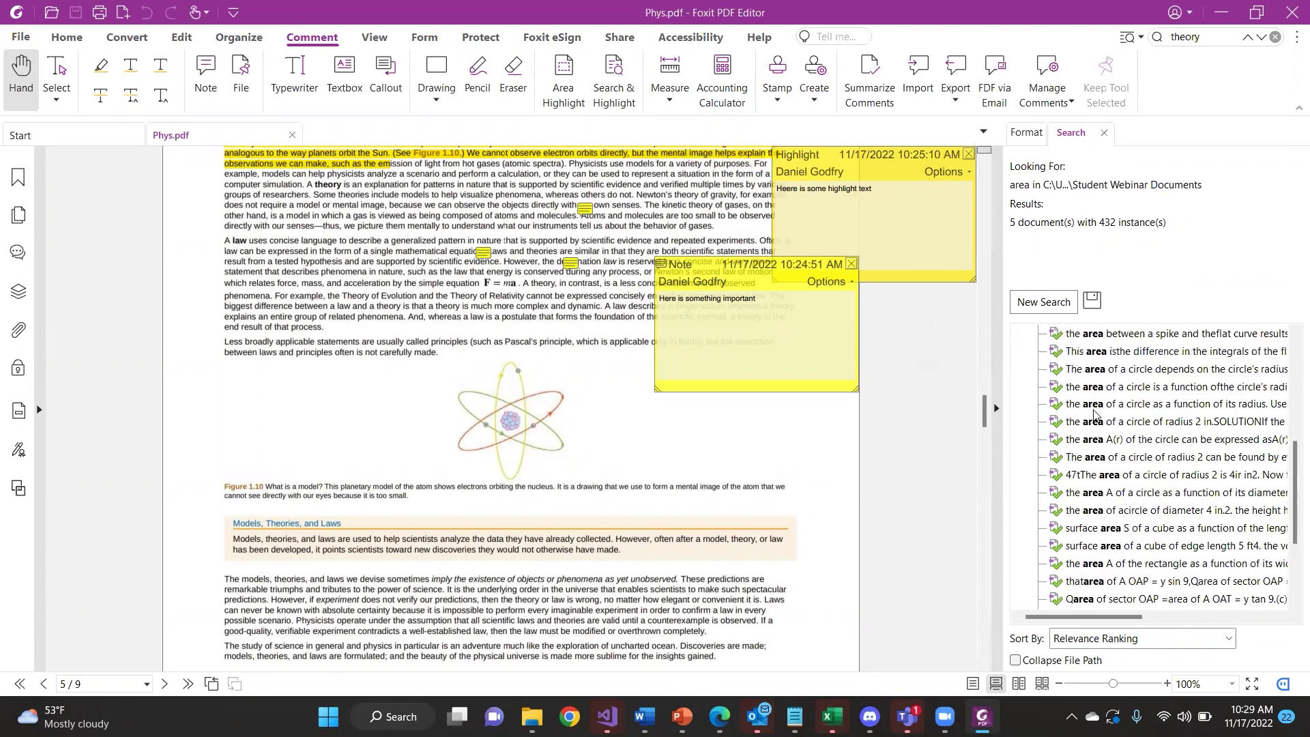
{"action": "scroll", "coordinate": [1133, 423], "scroll_direction": "up", "scroll_amount": 1}
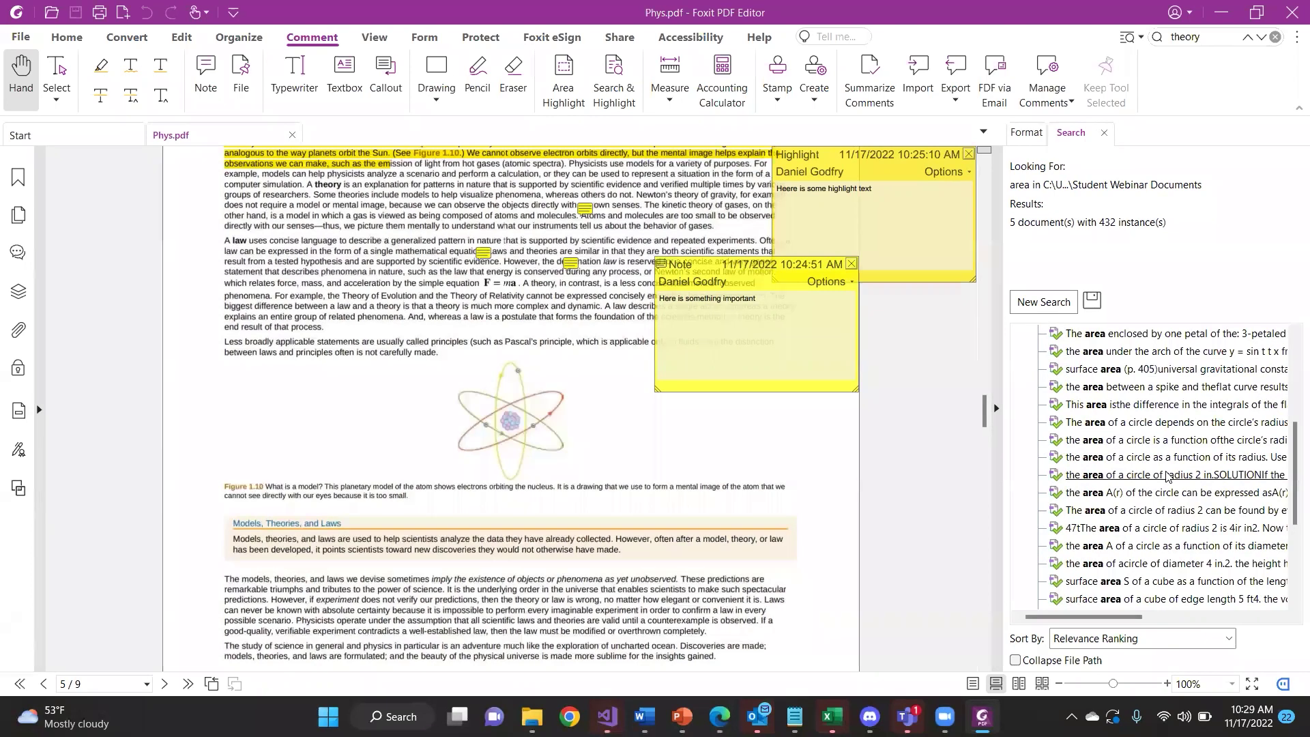
{"action": "scroll", "coordinate": [1167, 476], "scroll_direction": "down", "scroll_amount": 4}
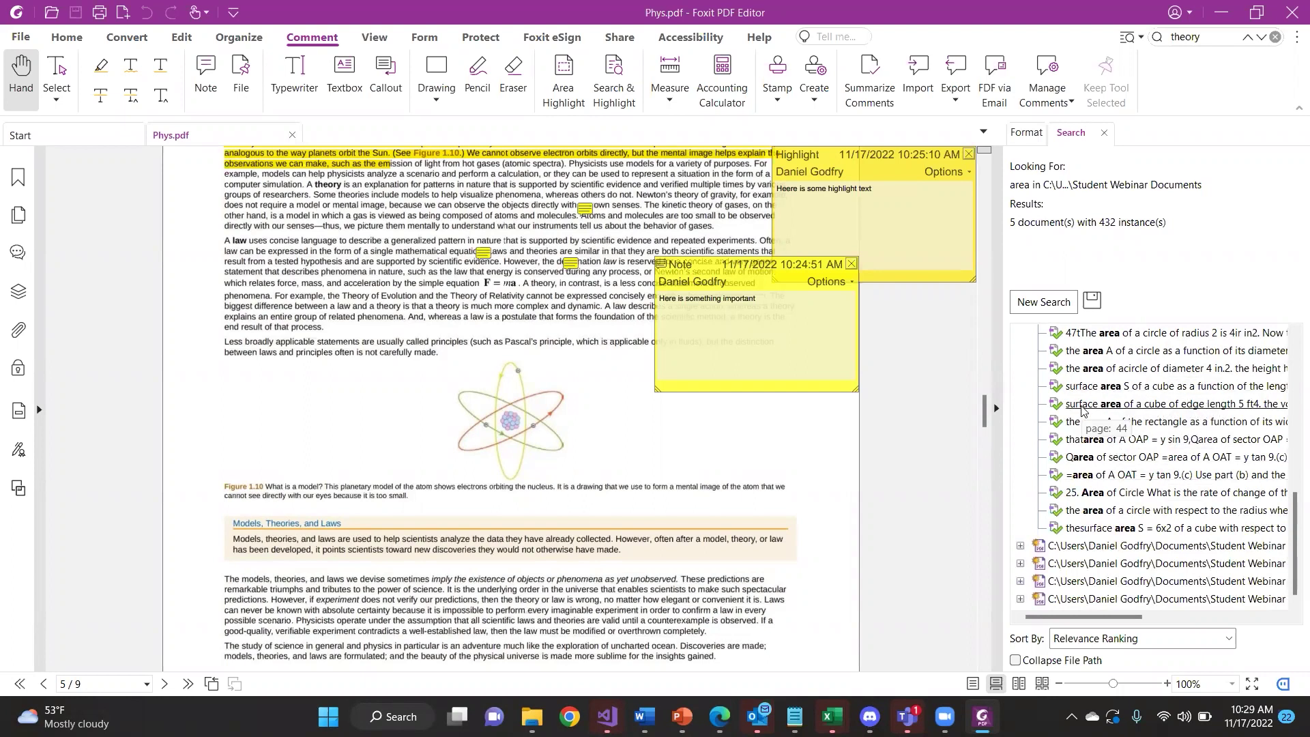
Expand the second and third documents in the search results and examine their matches for "area"
{"action": "left_click", "coordinate": [1021, 546]}
{"action": "scroll", "coordinate": [1160, 532], "scroll_direction": "down", "scroll_amount": 1}
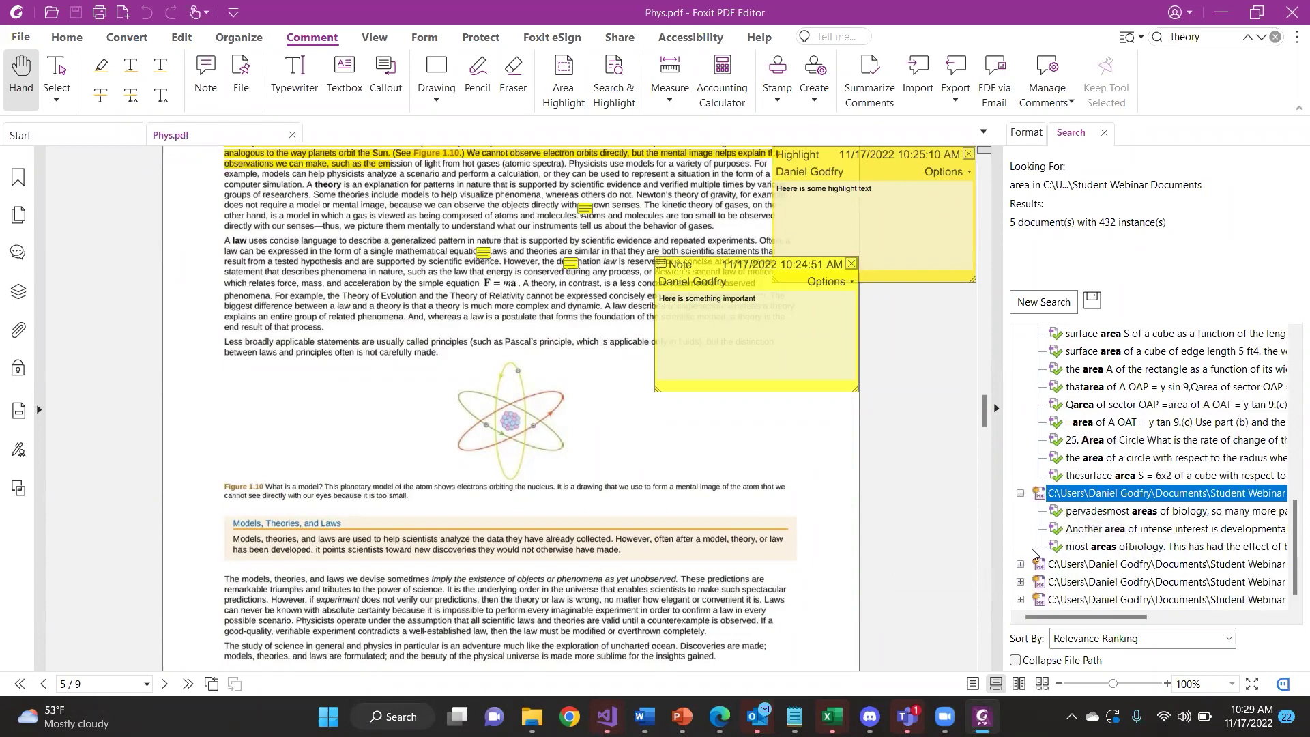
{"action": "left_click", "coordinate": [1019, 565]}
{"action": "scroll", "coordinate": [1150, 395], "scroll_direction": "down", "scroll_amount": 3}
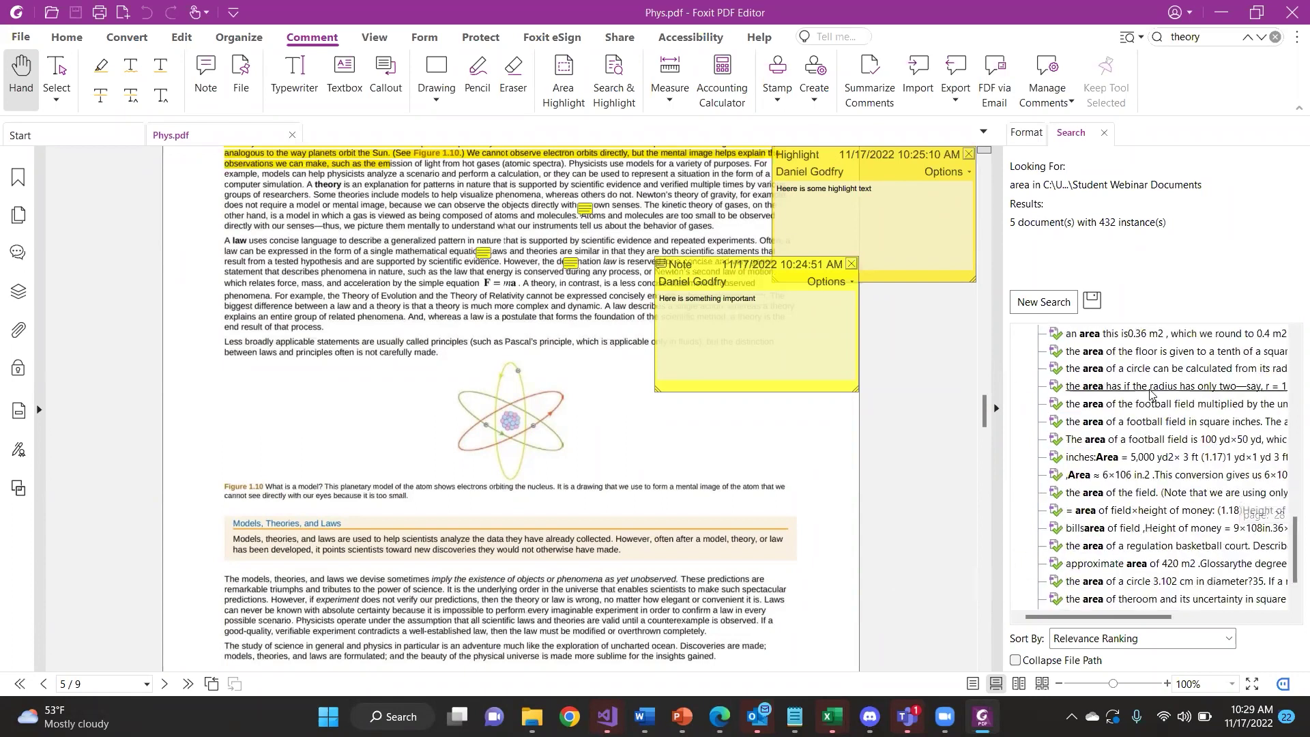
{"action": "scroll", "coordinate": [1150, 395], "scroll_direction": "up", "scroll_amount": 4}
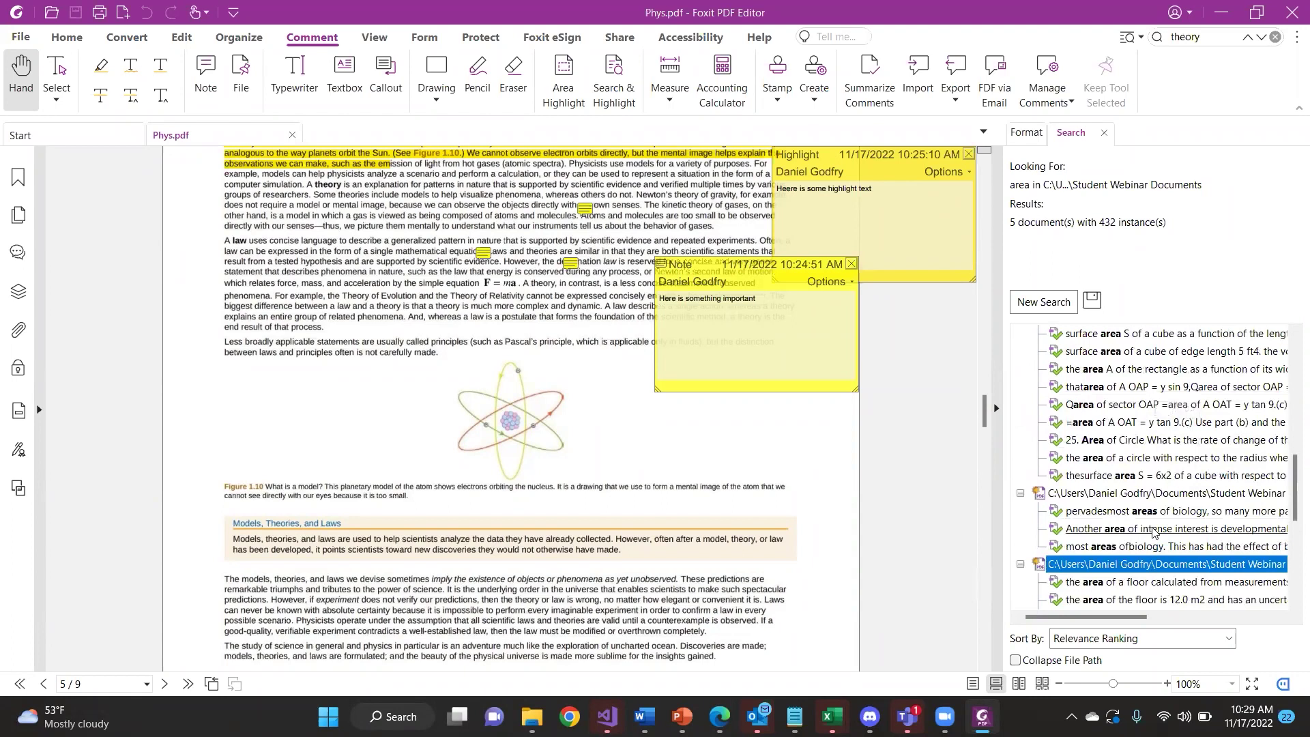
{"action": "scroll", "coordinate": [1154, 532], "scroll_direction": "down", "scroll_amount": 5}
{"action": "scroll", "coordinate": [1140, 505], "scroll_direction": "down", "scroll_amount": 5}
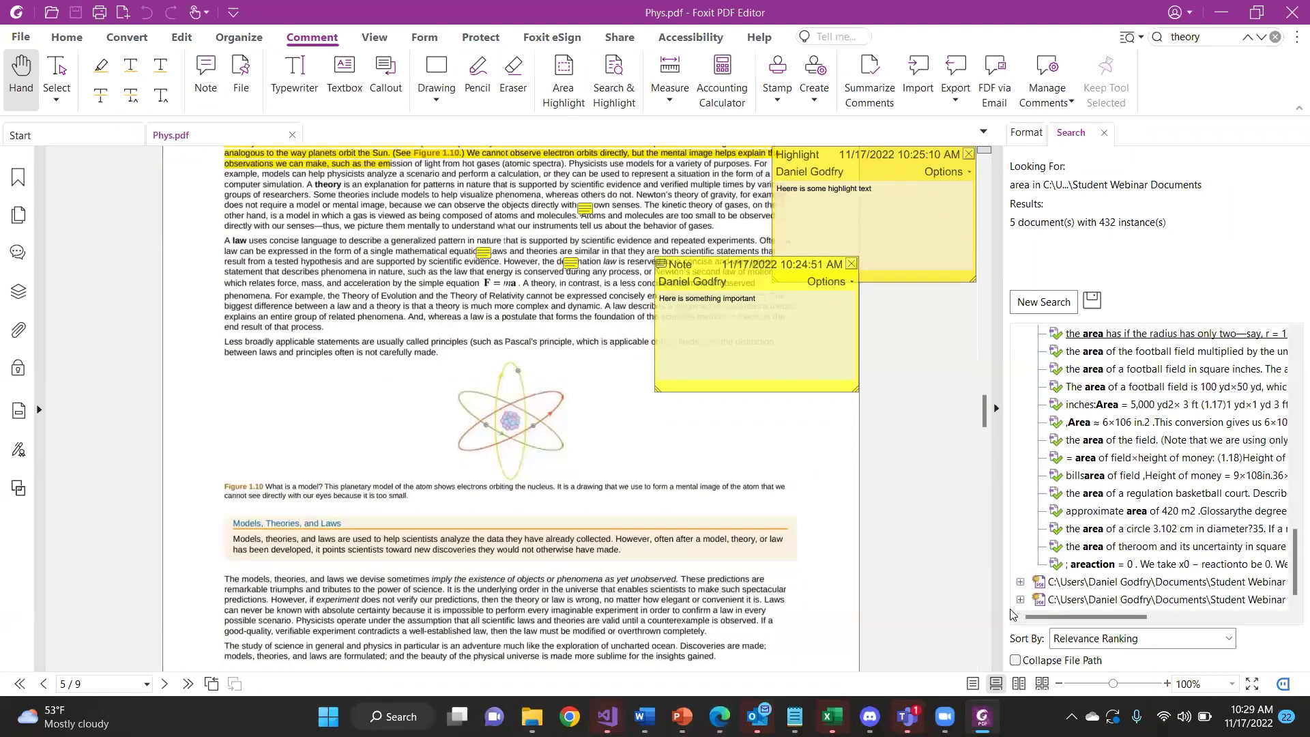
Open the college mathematics textbook at the match "the area of the rectangle below" and browse its further matches
{"action": "scroll", "coordinate": [1140, 529], "scroll_direction": "down", "scroll_amount": 3}
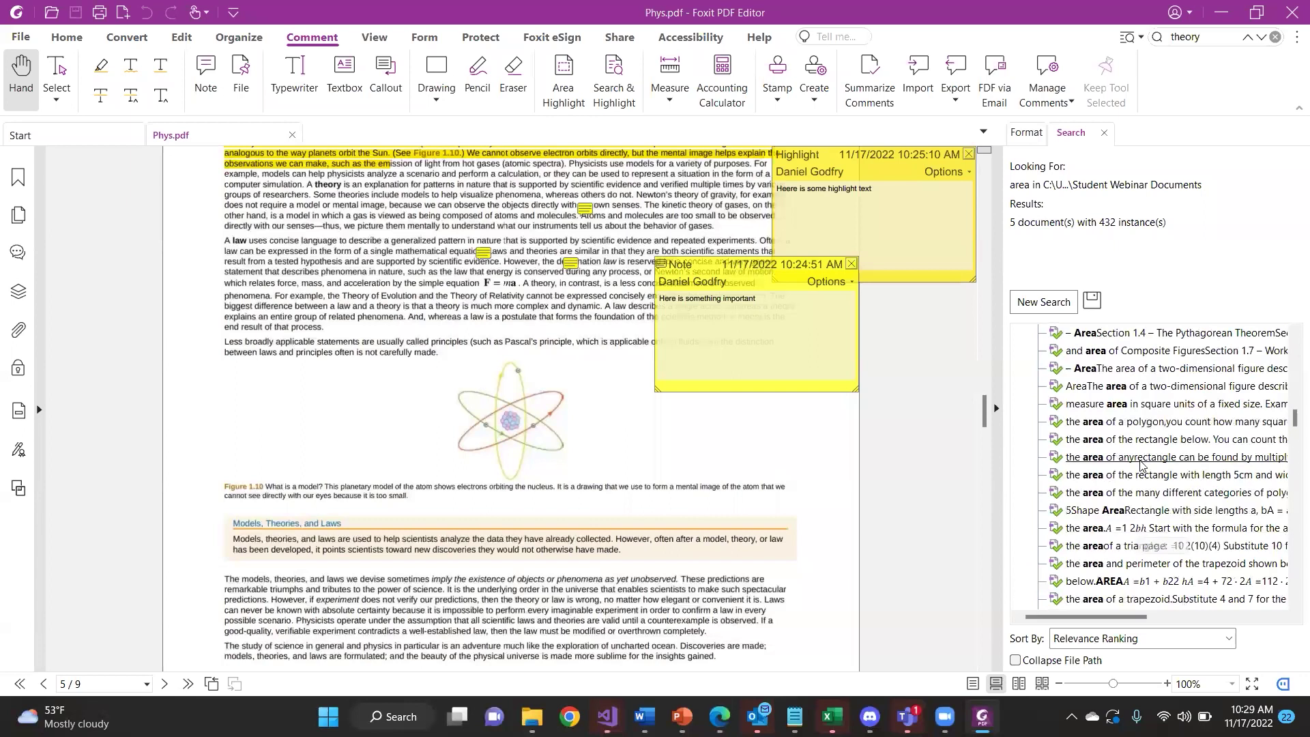
{"action": "left_click", "coordinate": [1141, 439]}
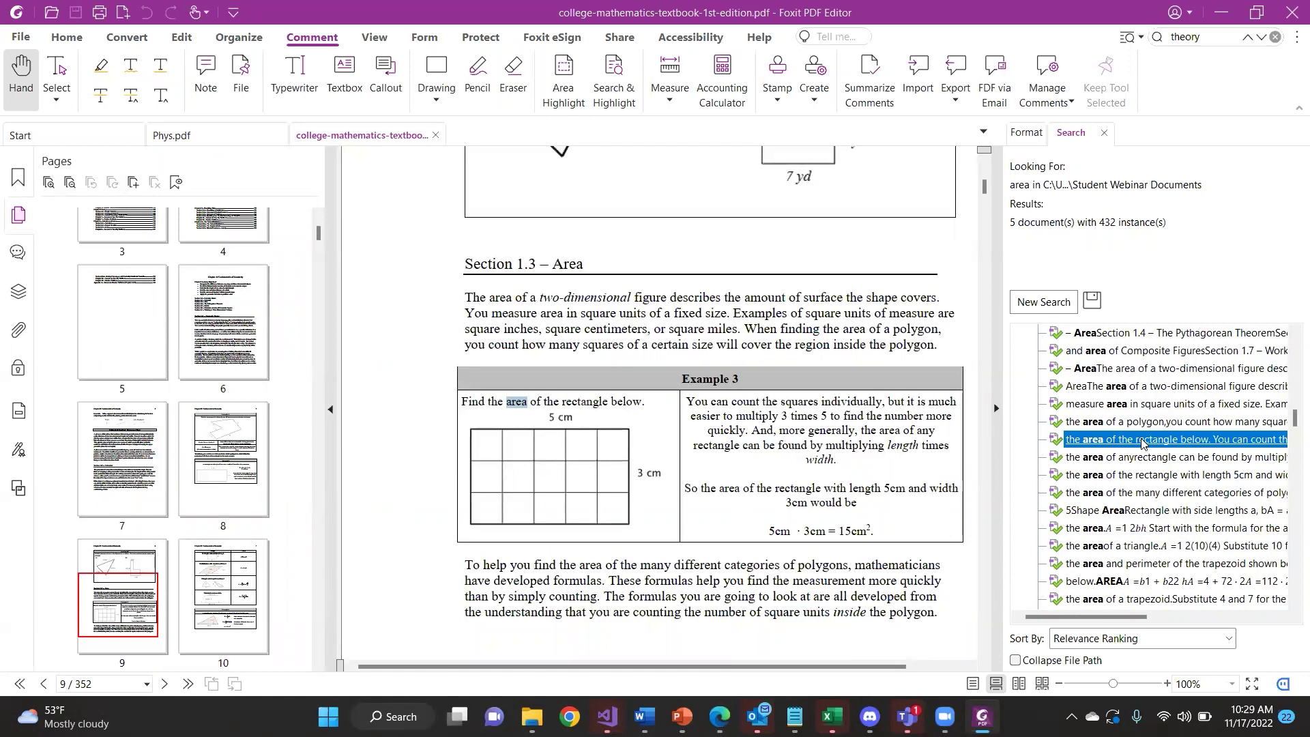
{"action": "scroll", "coordinate": [1141, 442], "scroll_direction": "down", "scroll_amount": 5}
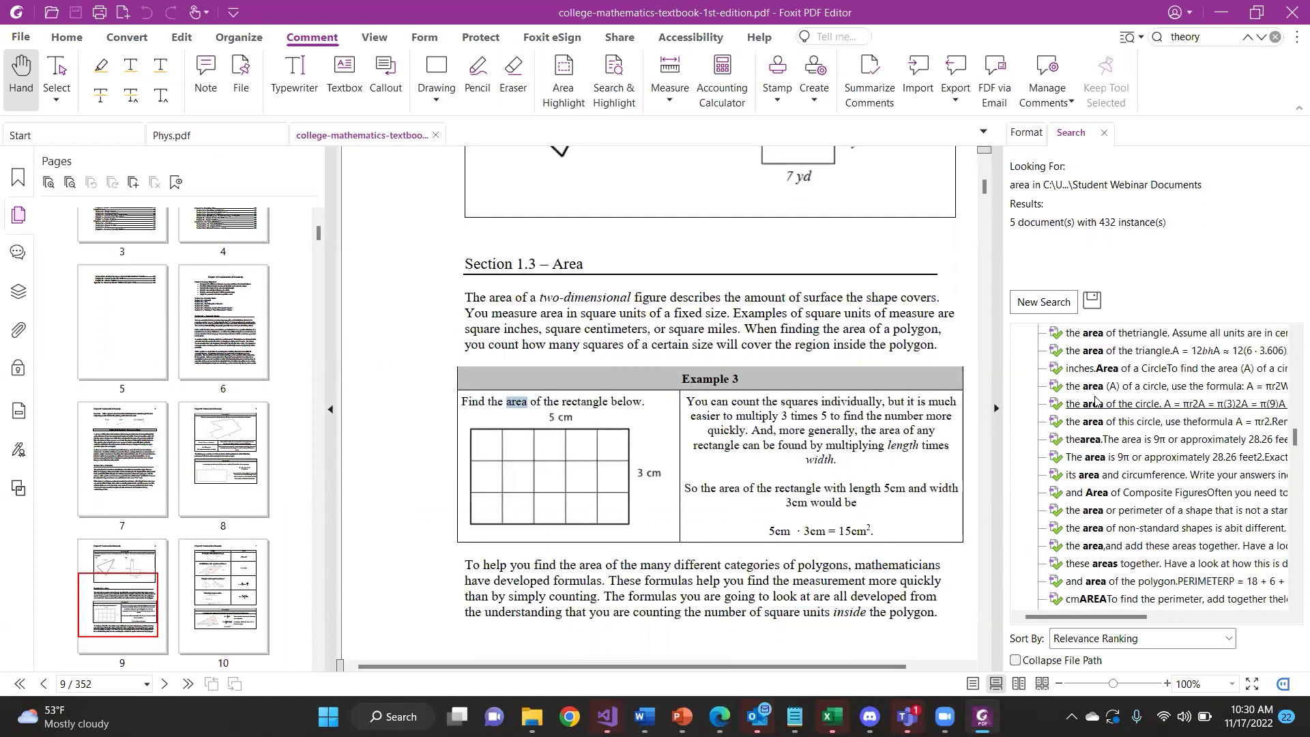
{"action": "scroll", "coordinate": [1142, 442], "scroll_direction": "up", "scroll_amount": 3}
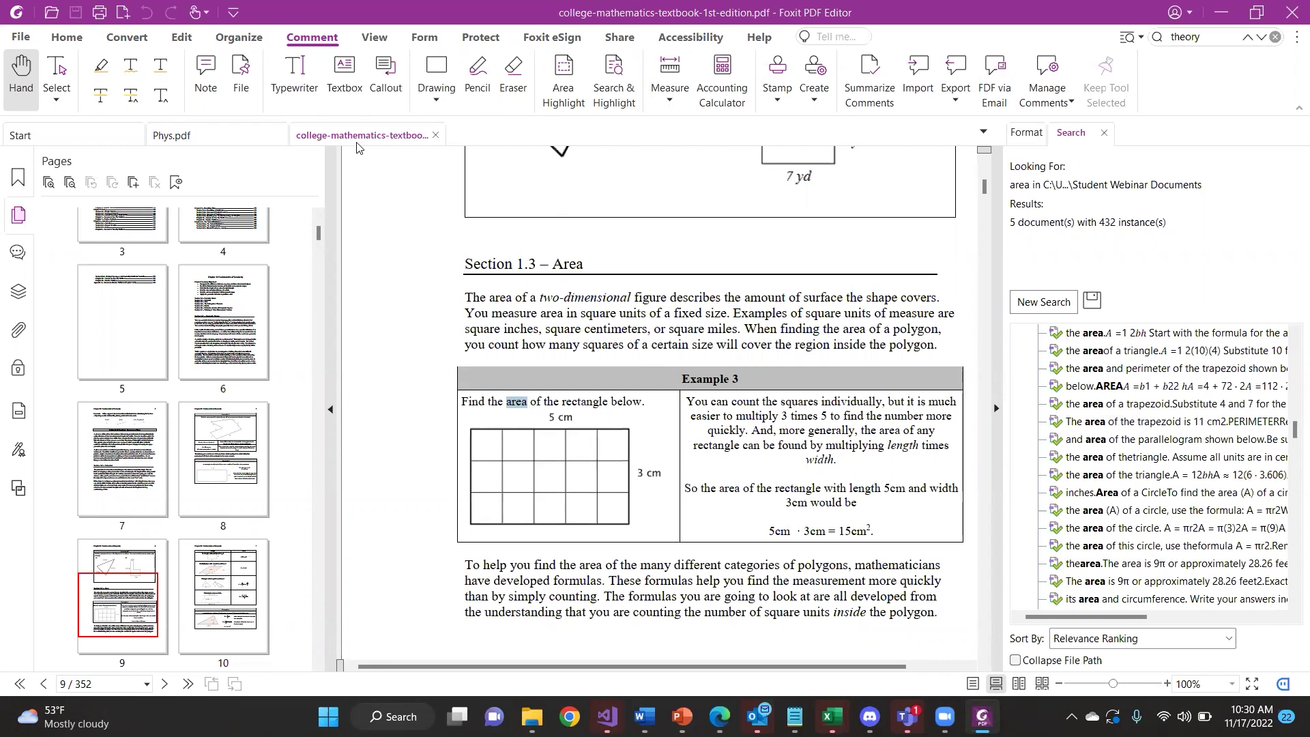
{"action": "scroll", "coordinate": [463, 337], "scroll_direction": "up", "scroll_amount": 3}
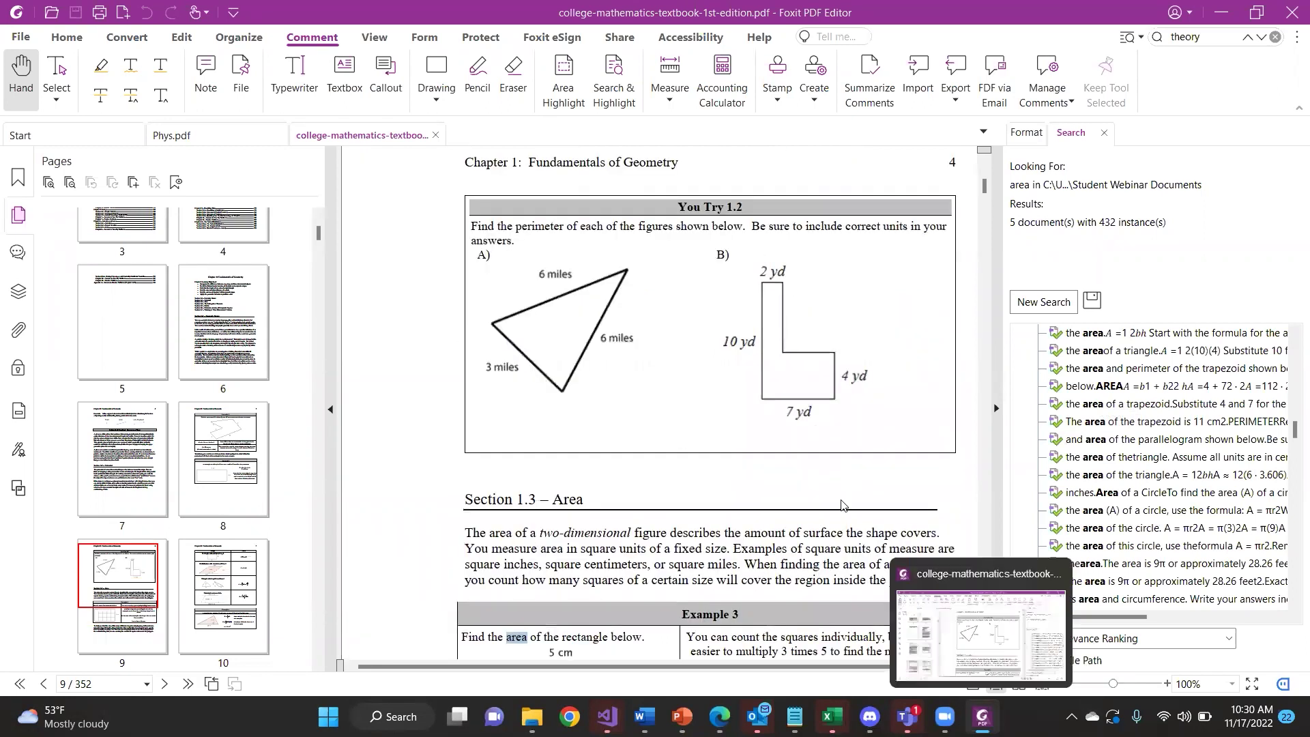
{"action": "left_click", "coordinate": [982, 716]}
{"action": "left_click", "coordinate": [715, 431]}
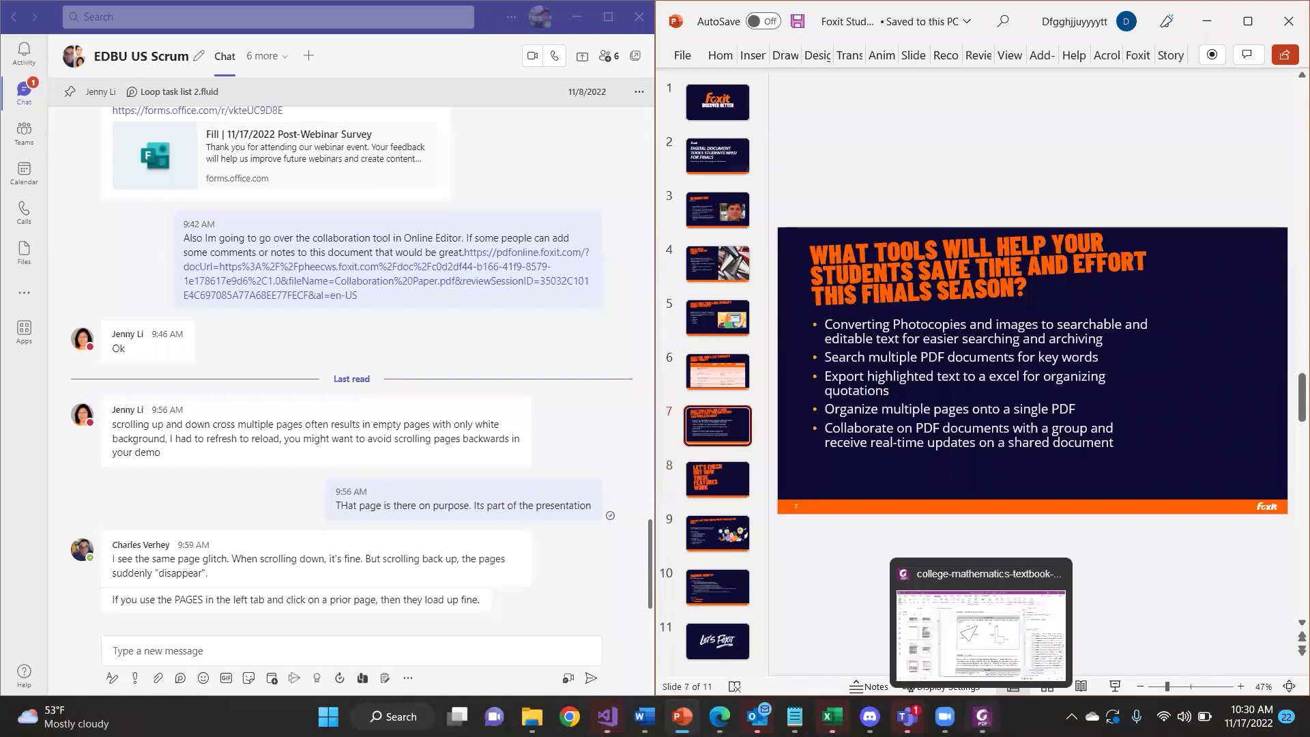
{"action": "left_click", "coordinate": [983, 716]}
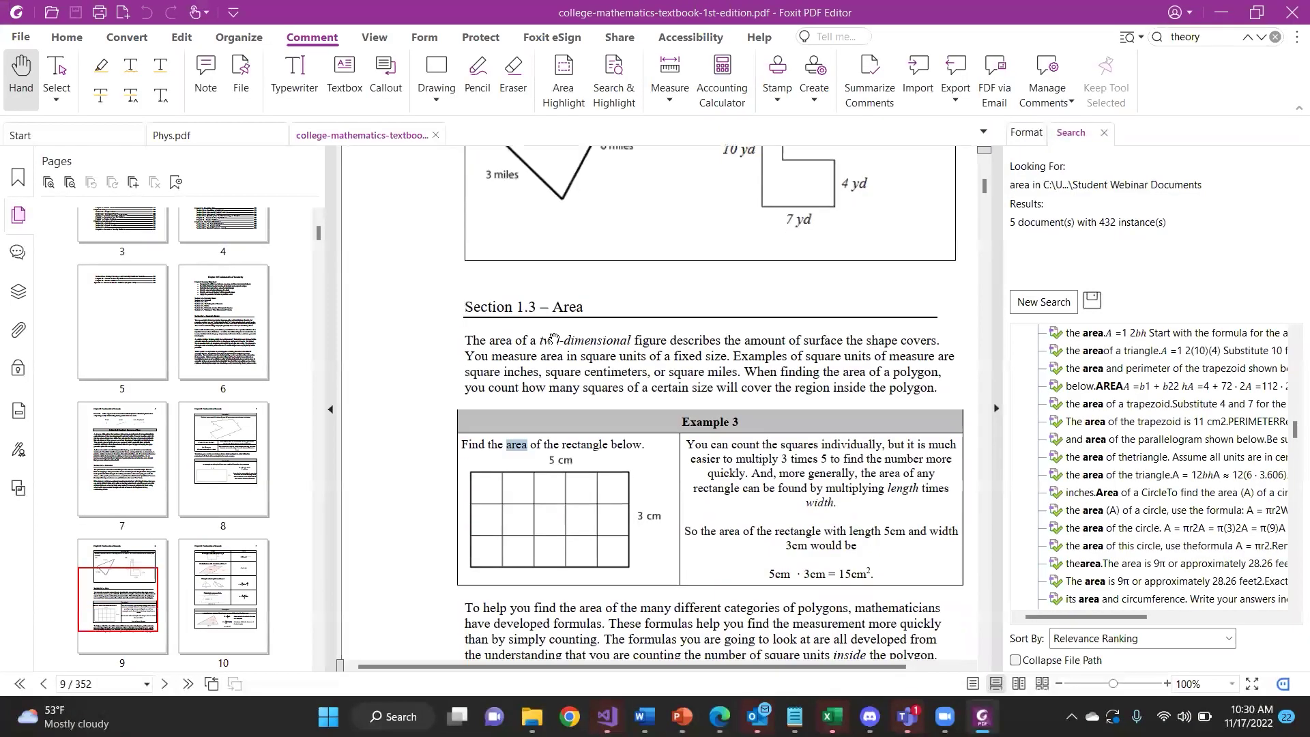
Highlight the opening lines under the Section 1.3 – Area heading and the start of the paragraph below Example 3 in yellow
{"action": "left_click_drag", "start_coordinate": [465, 339], "coordinate": [765, 374]}
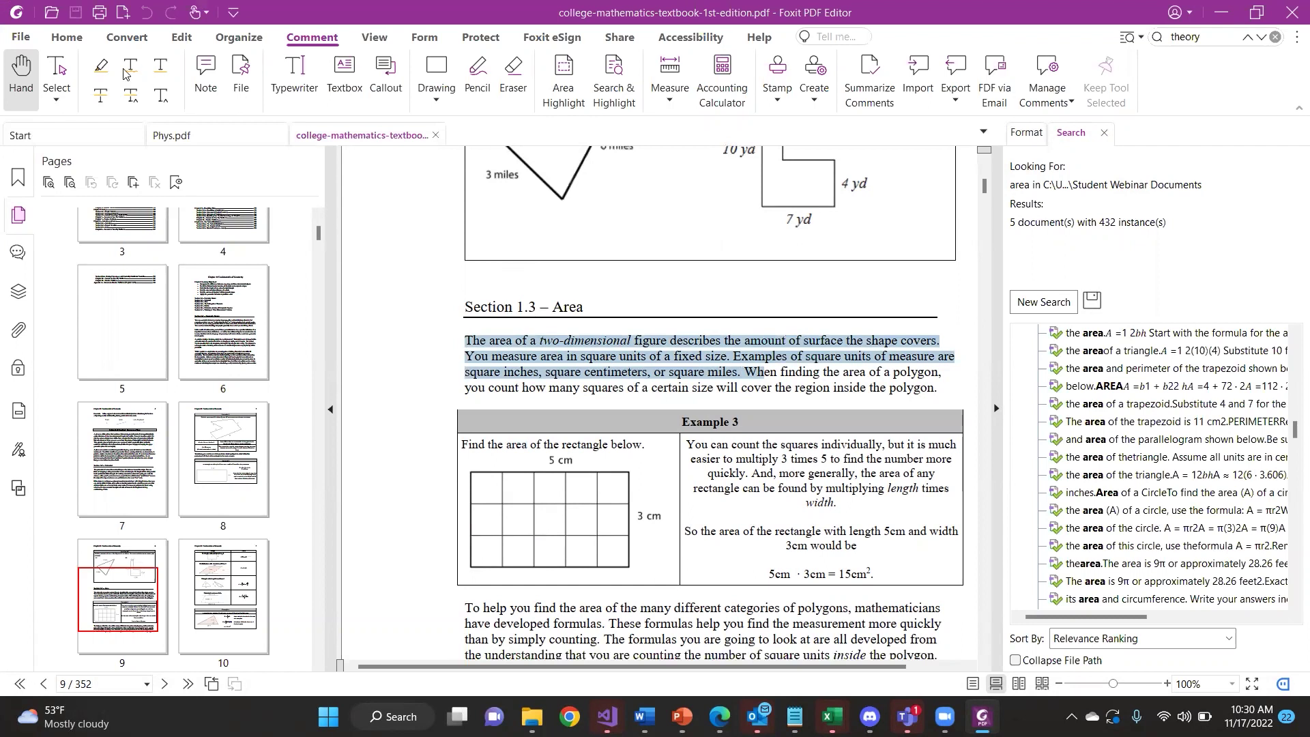
{"action": "left_click", "coordinate": [101, 66]}
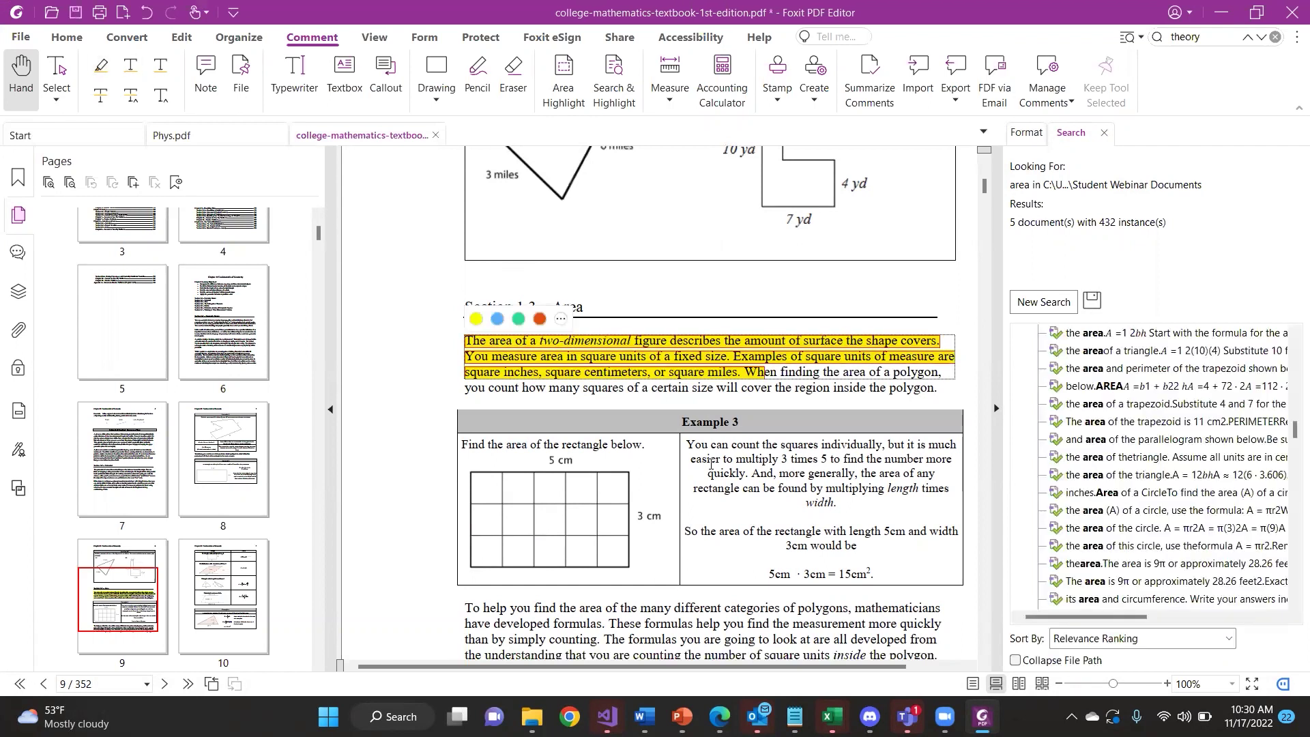
{"action": "scroll", "coordinate": [710, 467], "scroll_direction": "down", "scroll_amount": 3}
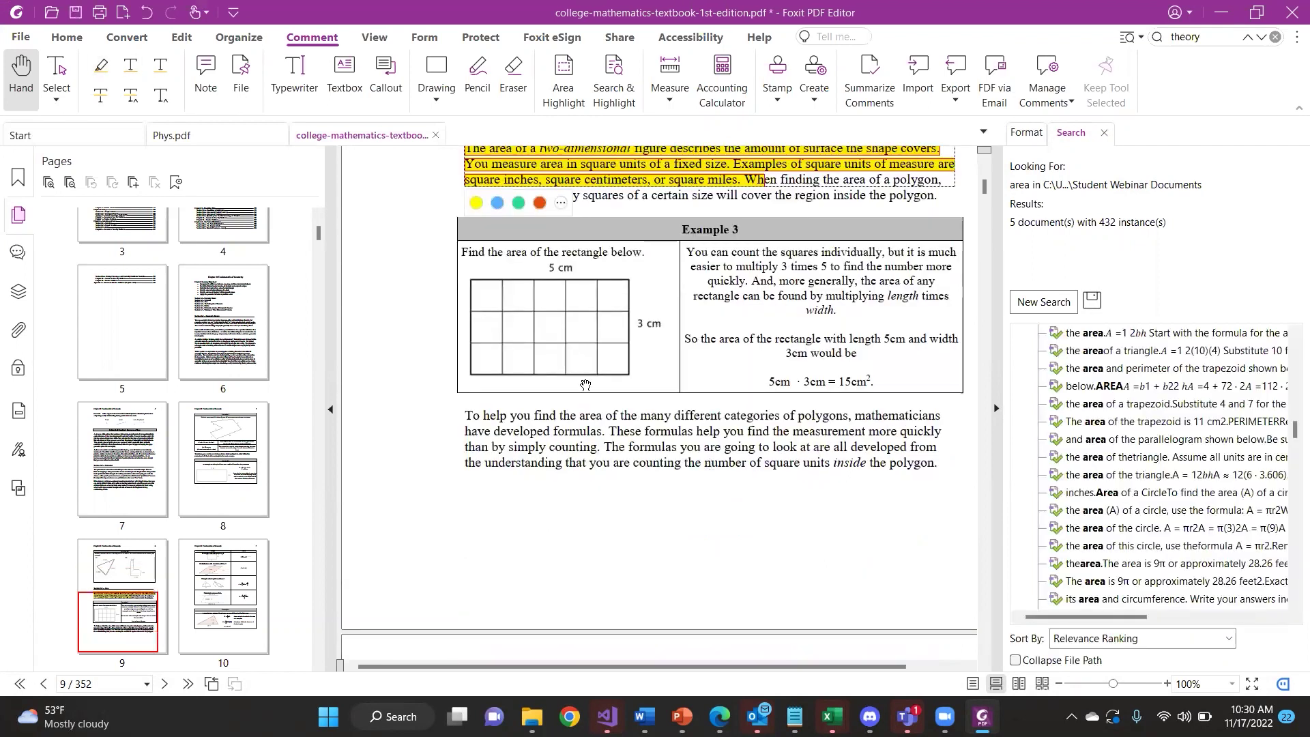
{"action": "left_click_drag", "start_coordinate": [465, 413], "coordinate": [764, 424]}
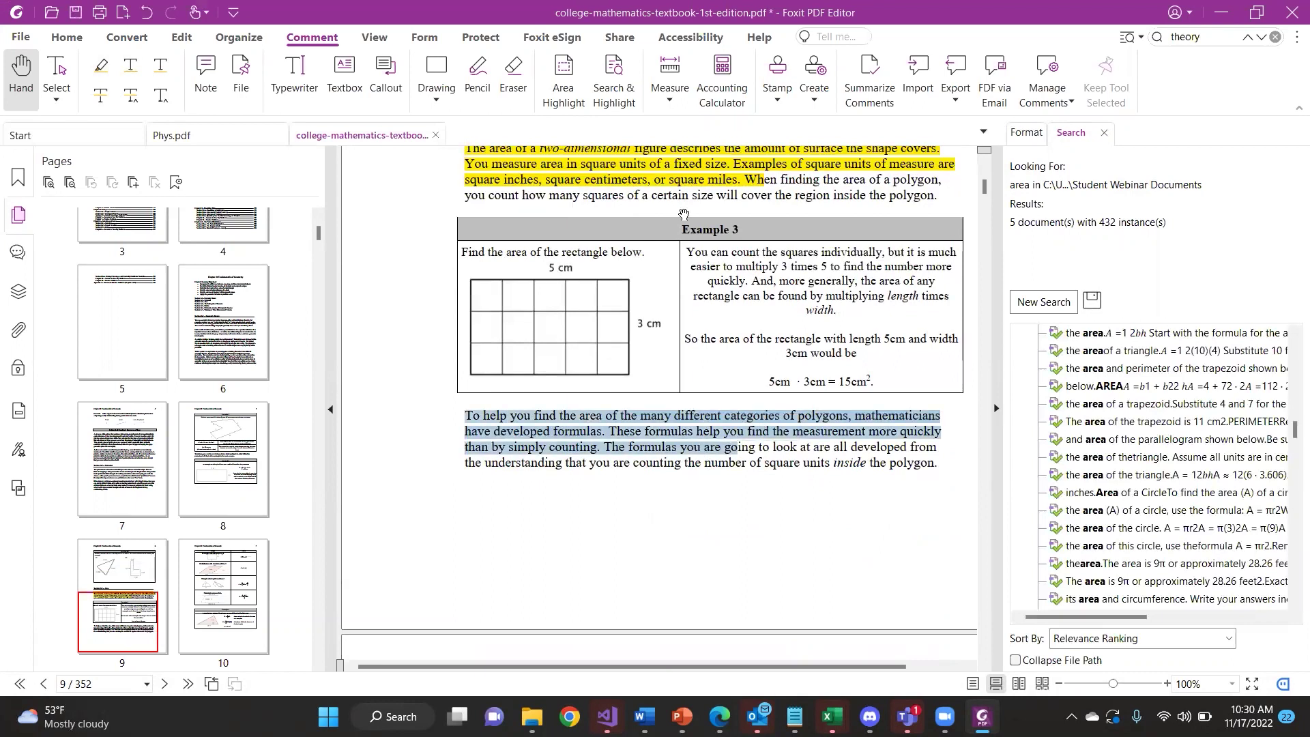
{"action": "scroll", "coordinate": [684, 216], "scroll_direction": "down", "scroll_amount": 3}
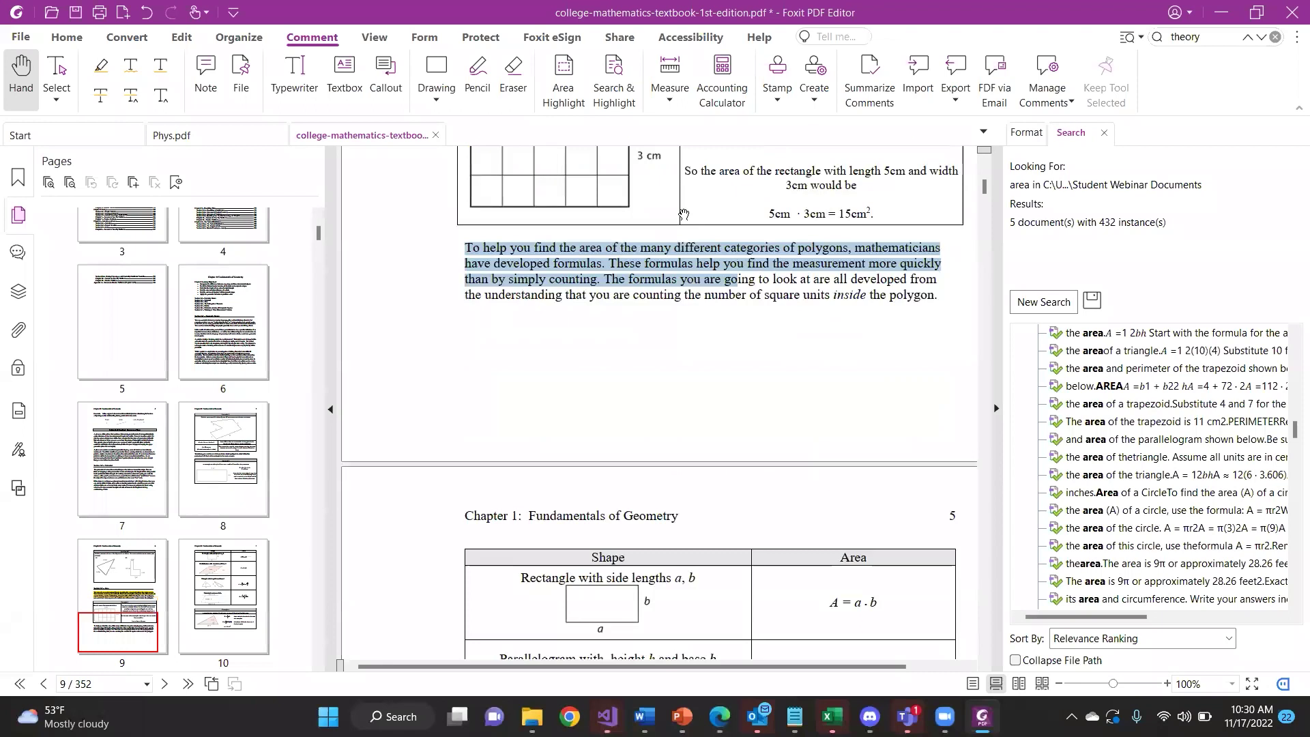
{"action": "right_click", "coordinate": [674, 264]}
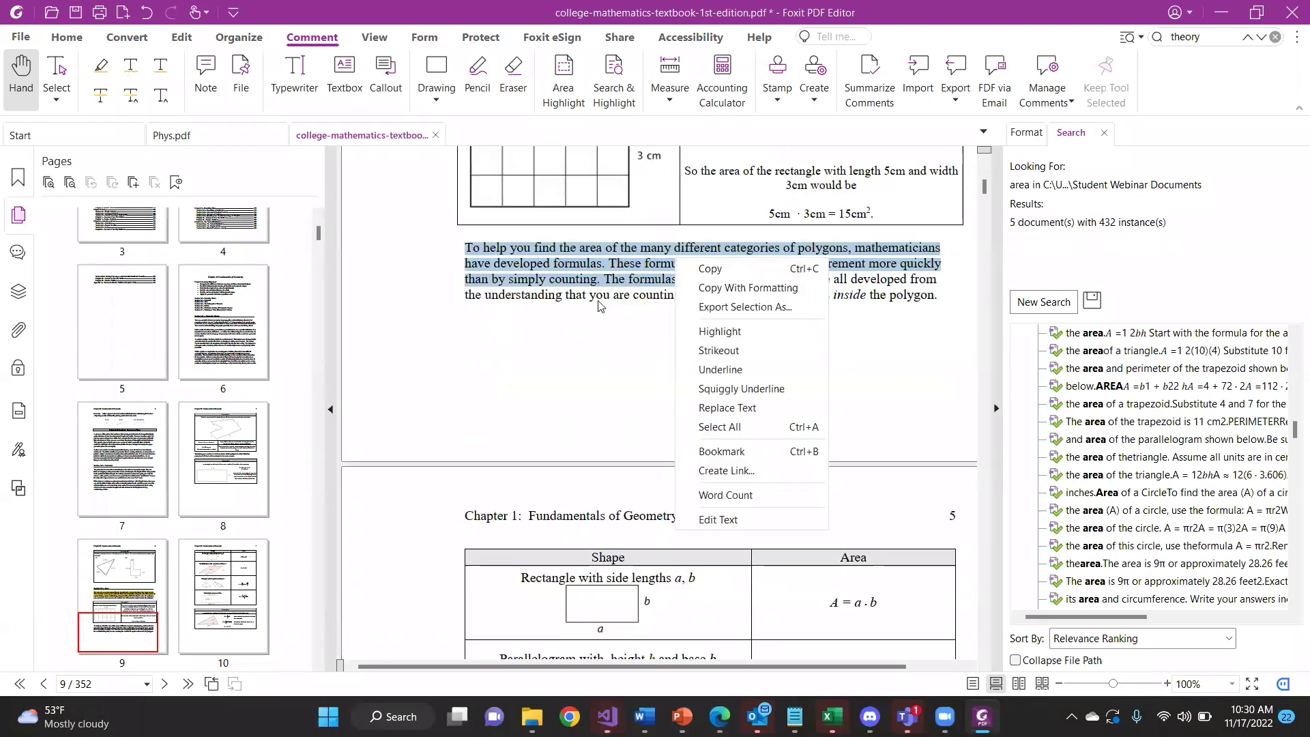
{"action": "right_click", "coordinate": [533, 262]}
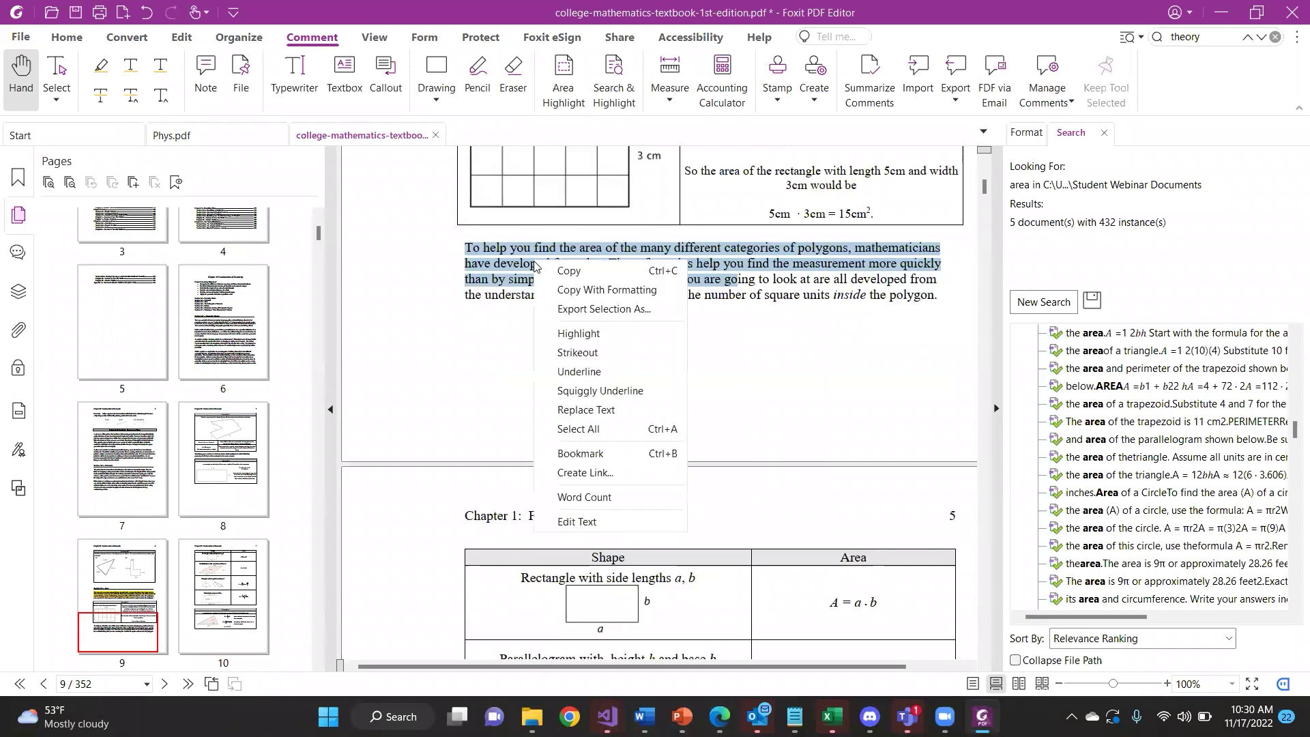
{"action": "left_click", "coordinate": [632, 336]}
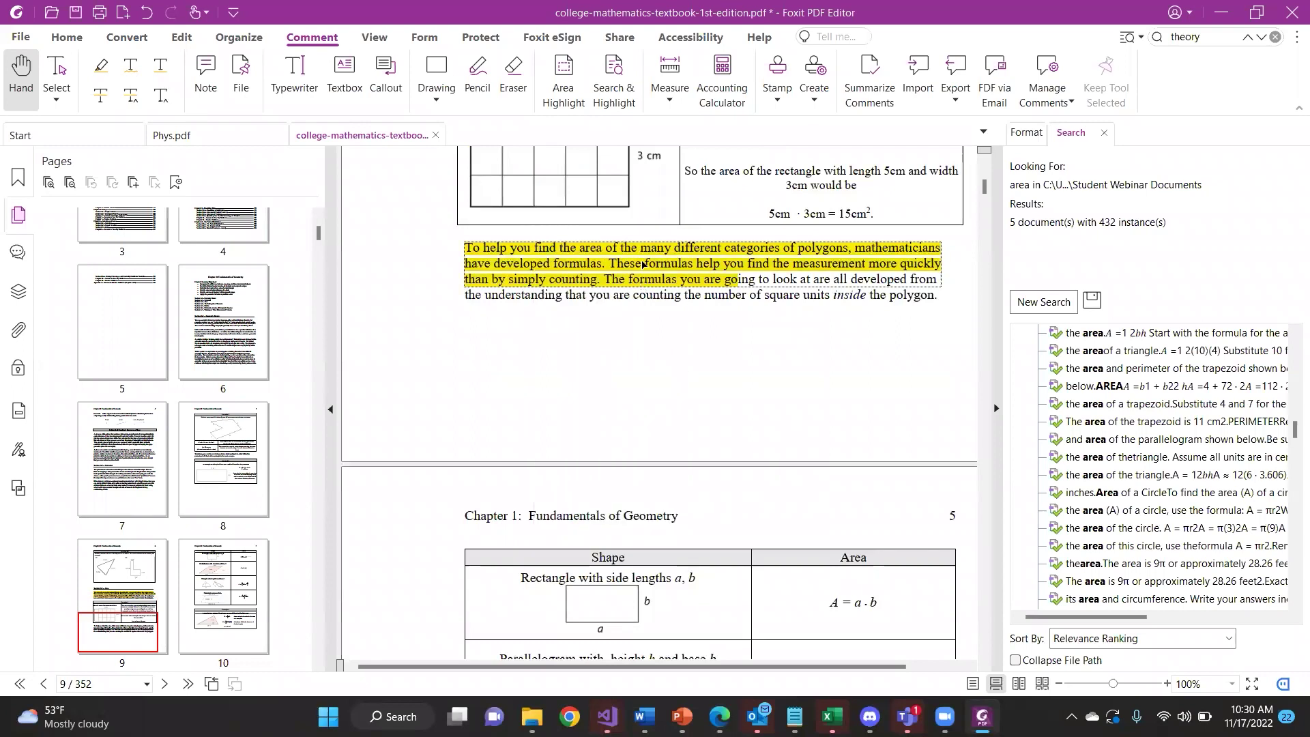
Highlight the paragraph beginning "In the box above" on page 12, up to "you multiply", and change that highlight's color to green
{"action": "scroll", "coordinate": [682, 401], "scroll_direction": "down", "scroll_amount": 10}
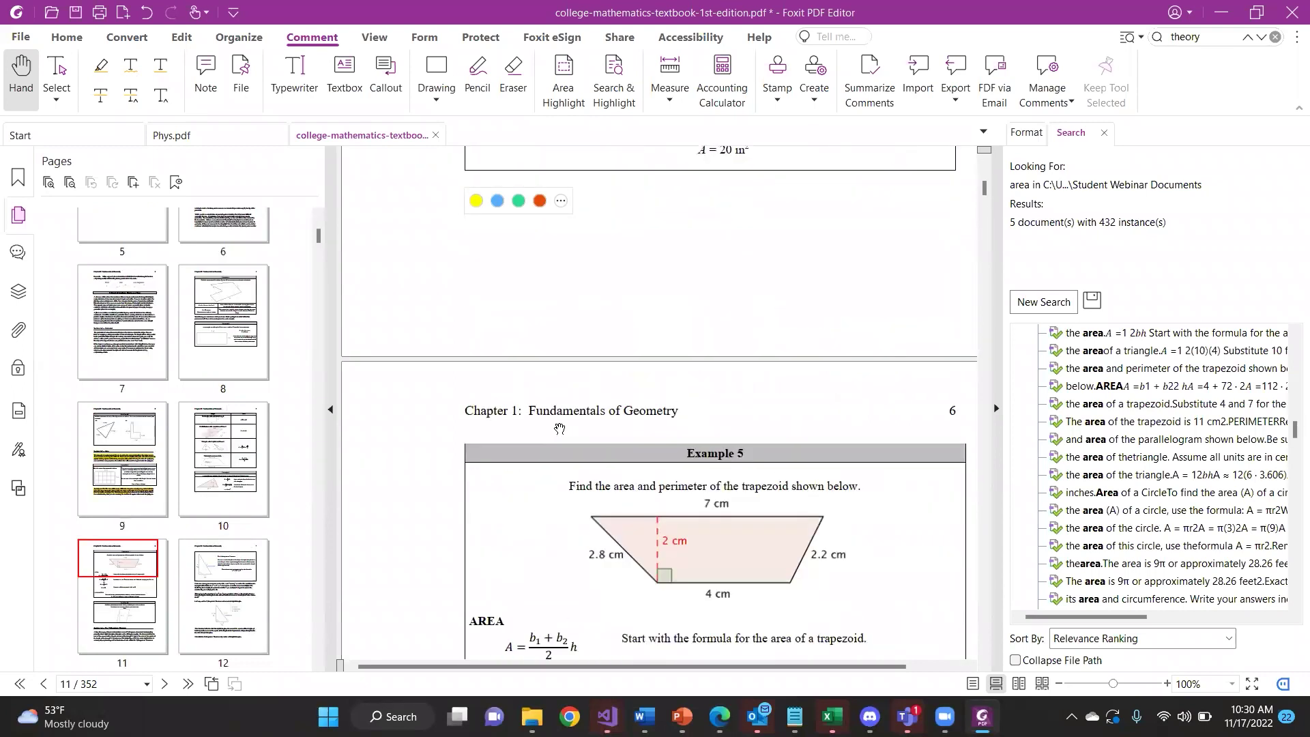
{"action": "scroll", "coordinate": [546, 408], "scroll_direction": "down", "scroll_amount": 10}
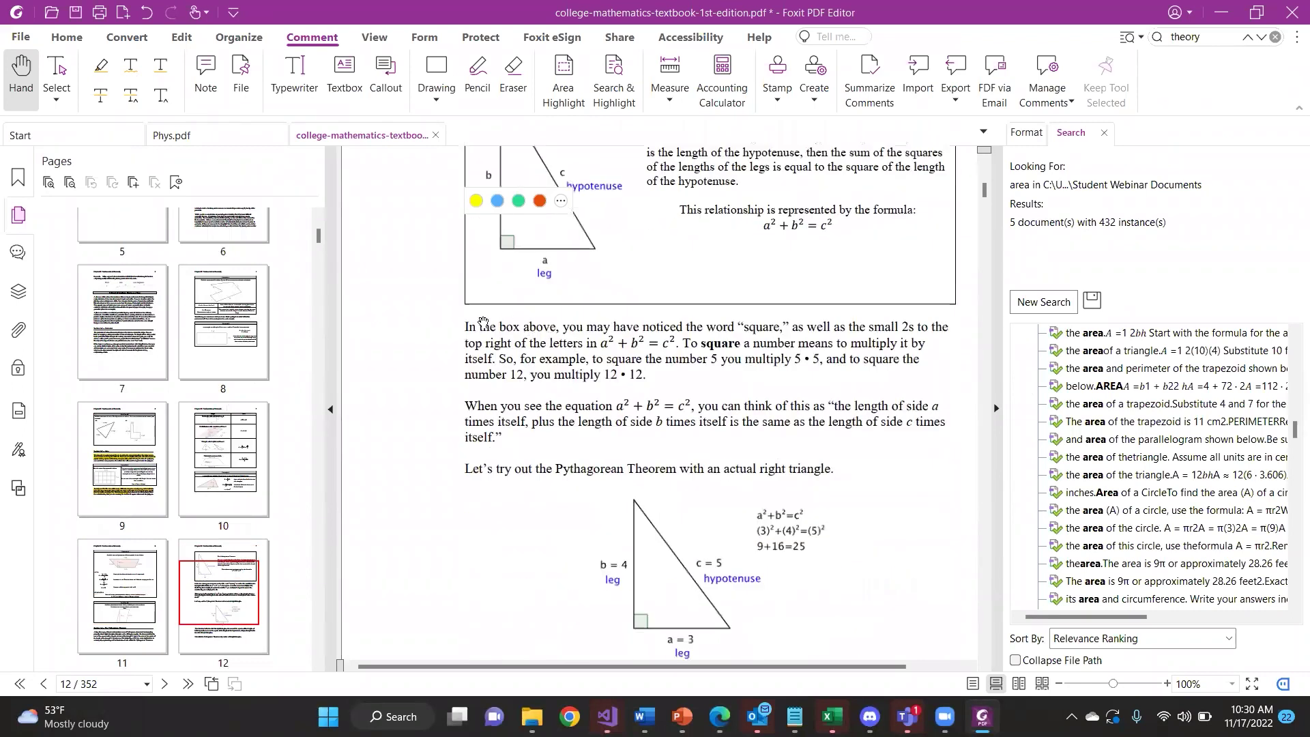
{"action": "left_click_drag", "start_coordinate": [465, 327], "coordinate": [600, 376]}
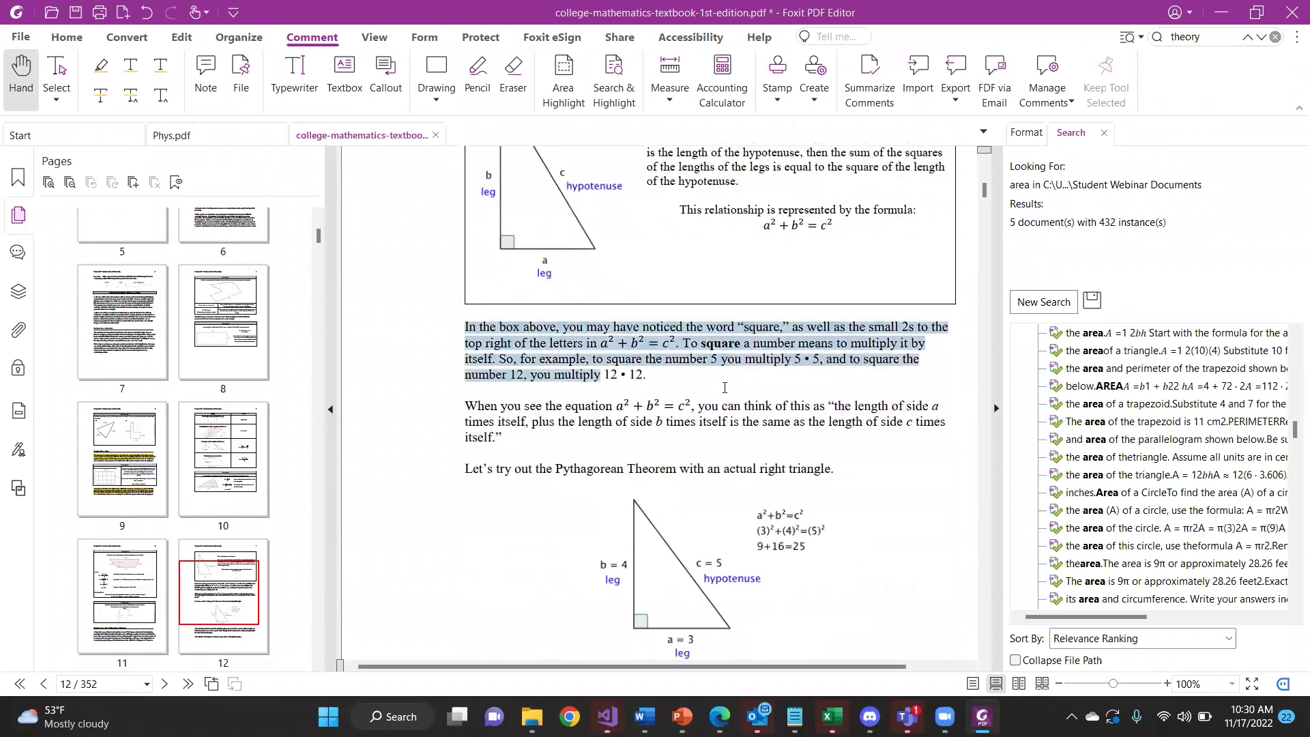
{"action": "left_click", "coordinate": [756, 365]}
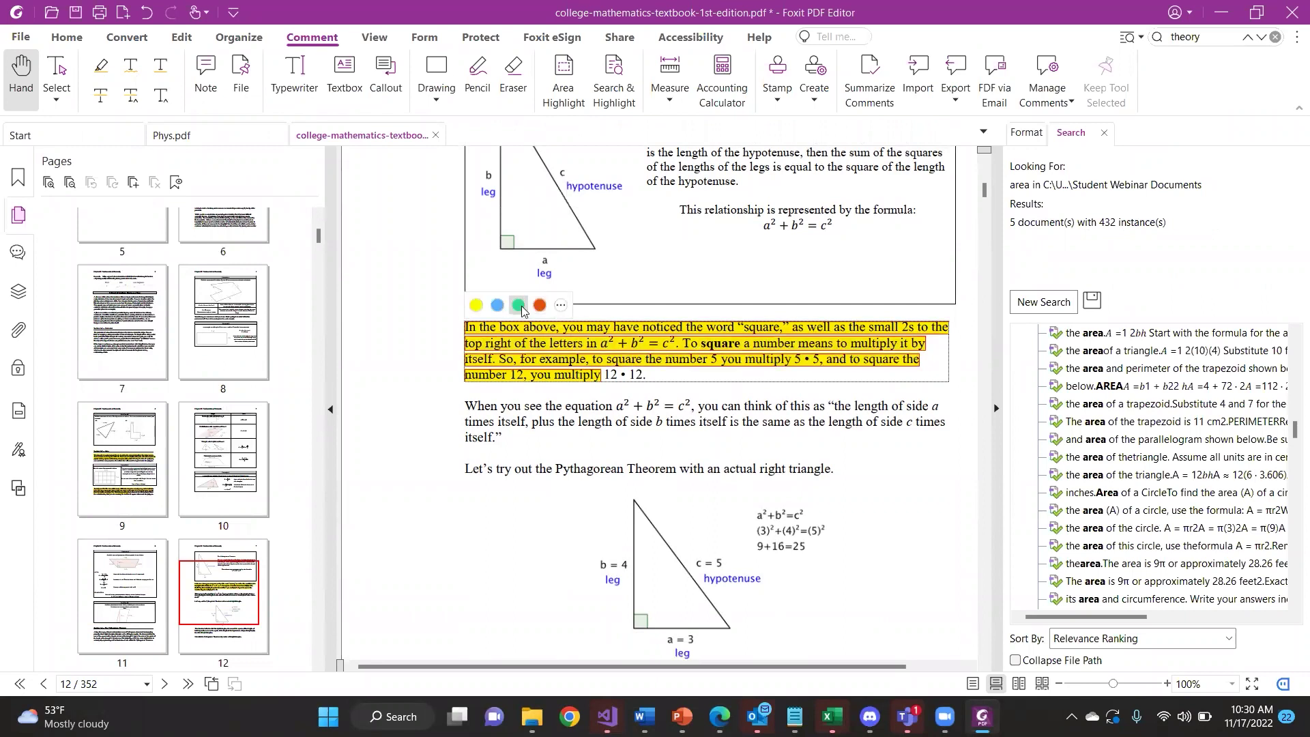
{"action": "left_click", "coordinate": [520, 307]}
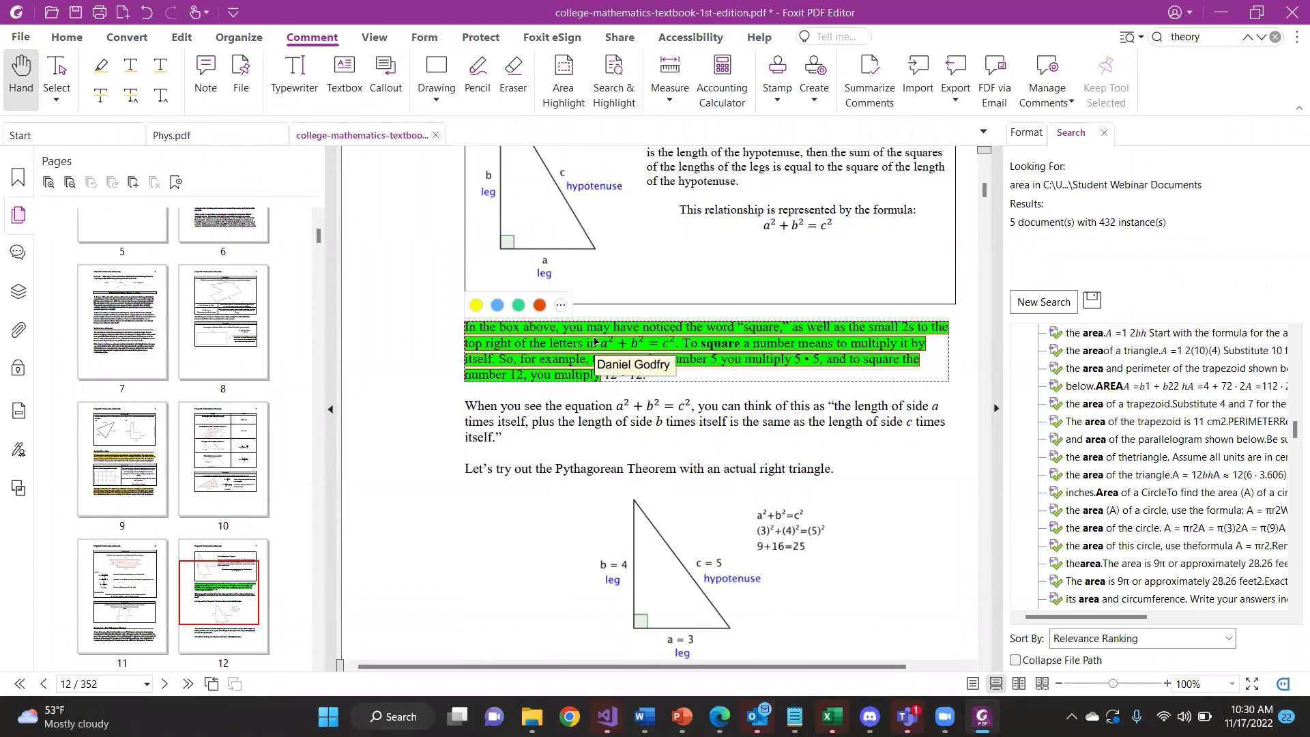
{"action": "scroll", "coordinate": [605, 426], "scroll_direction": "down", "scroll_amount": 1}
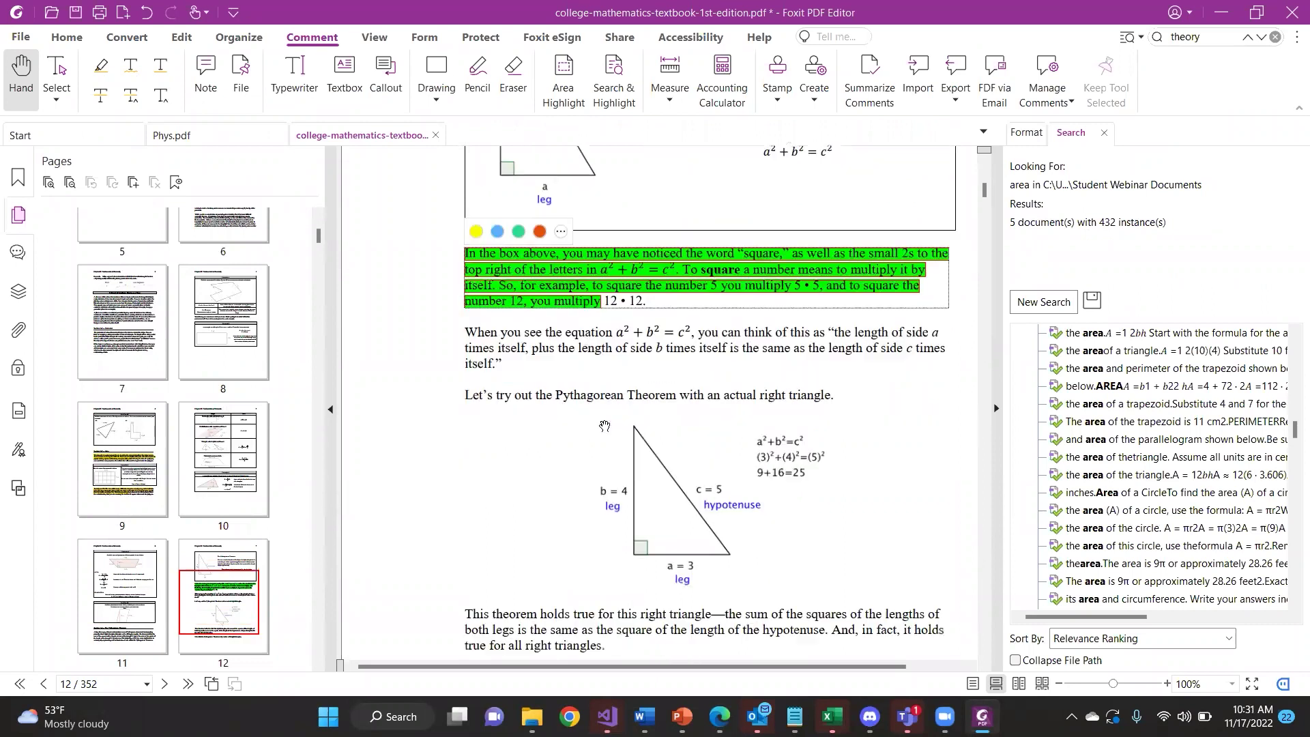
{"action": "scroll", "coordinate": [604, 427], "scroll_direction": "down", "scroll_amount": 2}
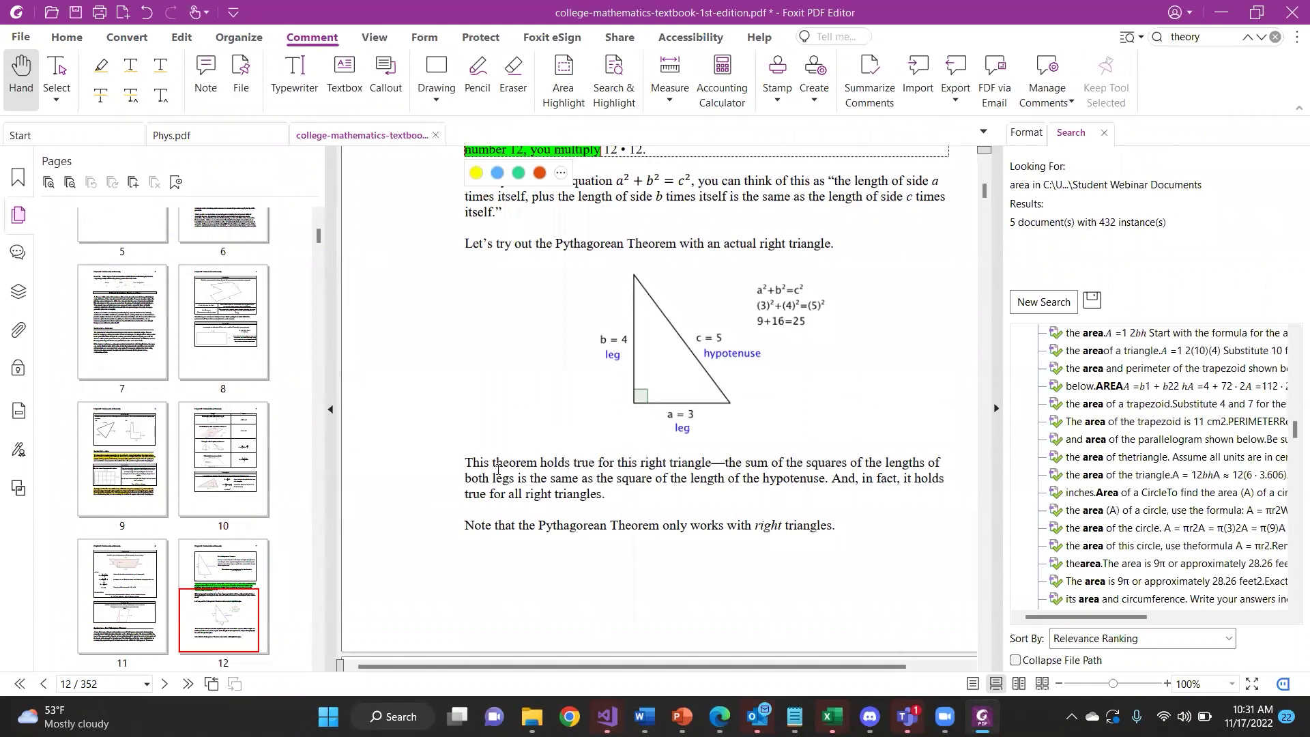
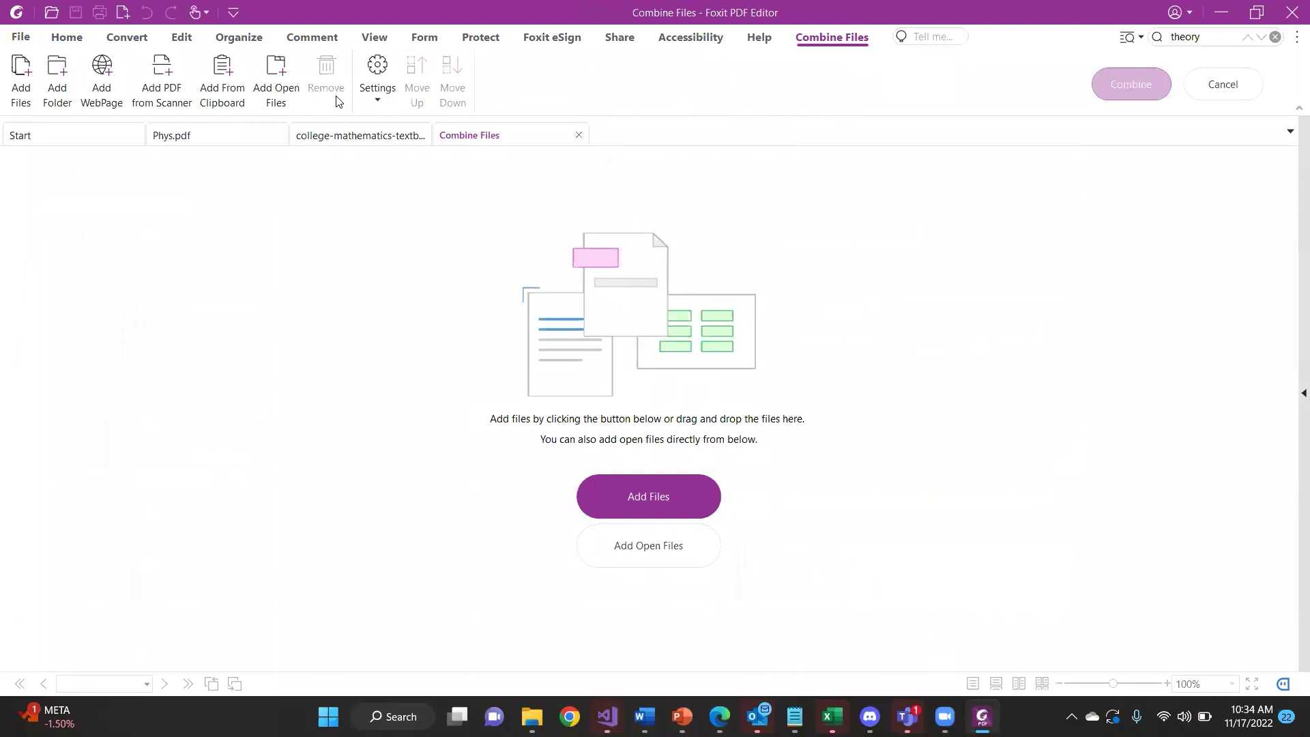
Add all nine images from the Scanned IMages folder to the file list and combine them into a single PDF
{"action": "left_click", "coordinate": [14, 101]}
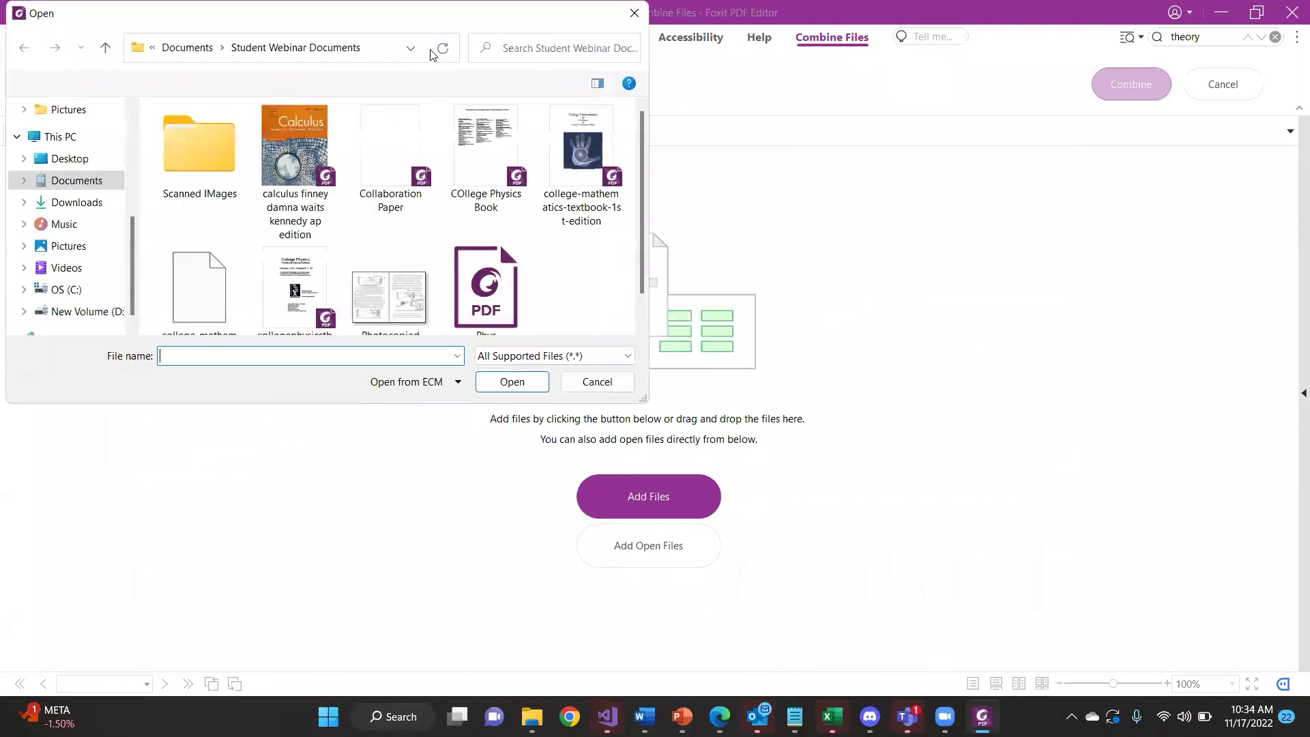
{"action": "scroll", "coordinate": [571, 271], "scroll_direction": "down", "scroll_amount": 1}
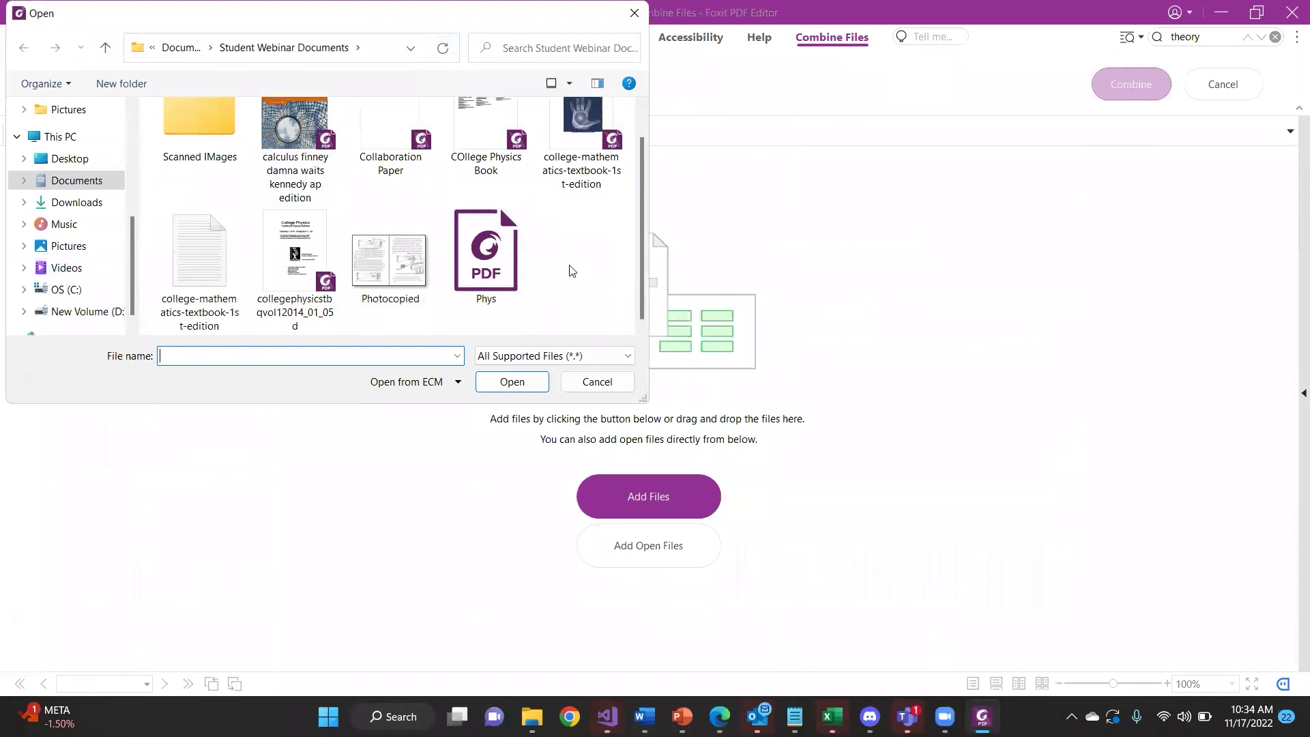
{"action": "left_click", "coordinate": [190, 132]}
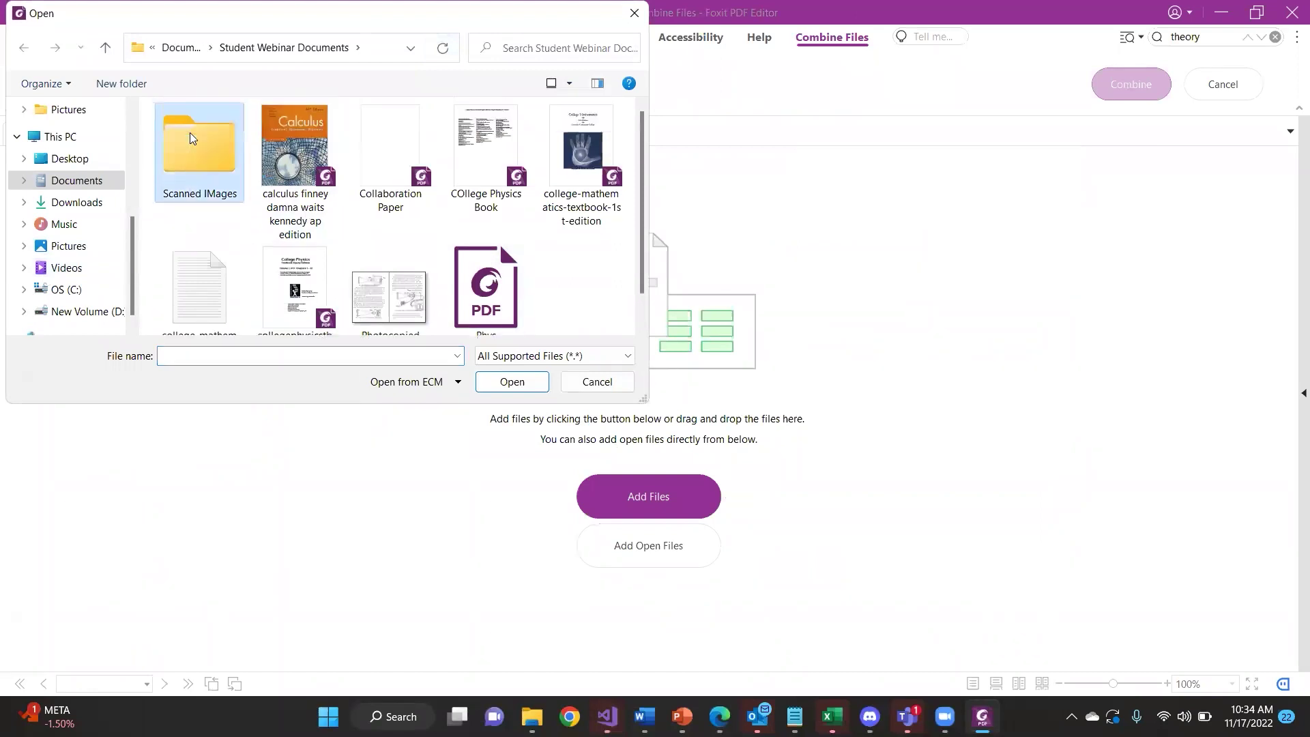
{"action": "double_click", "coordinate": [204, 155]}
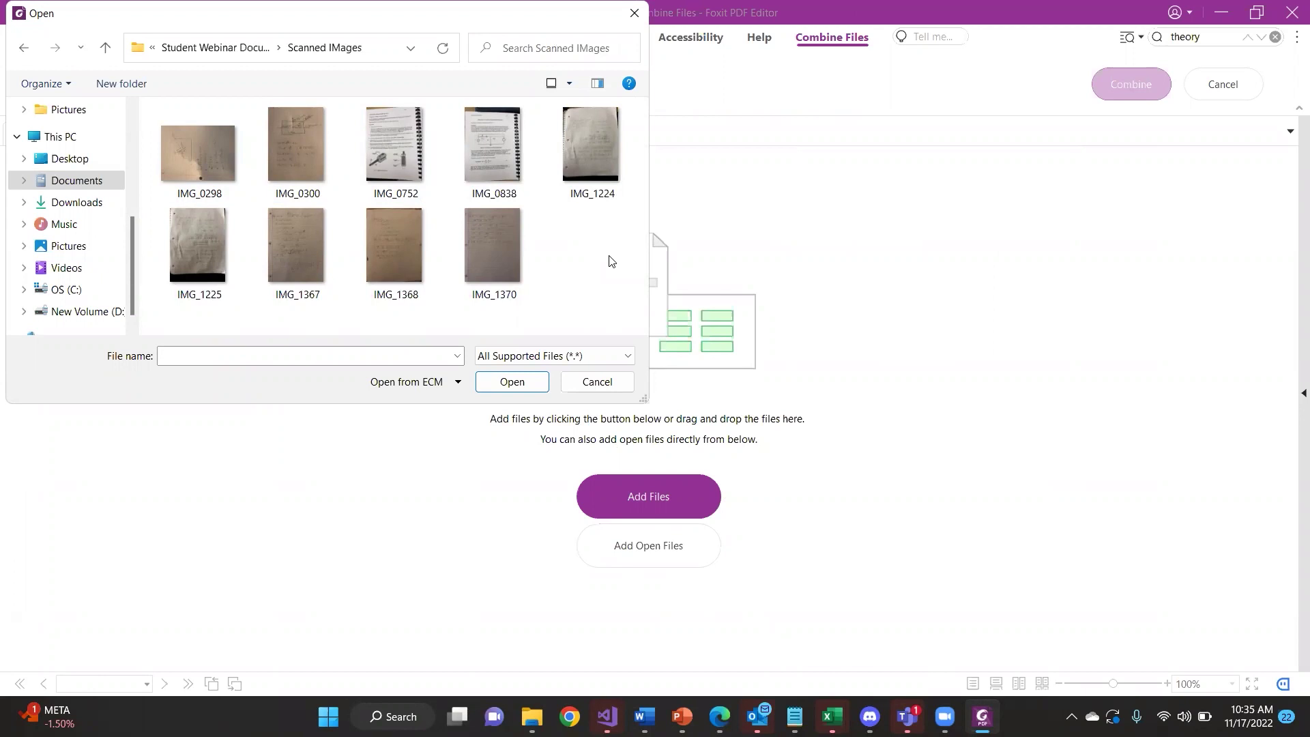
{"action": "left_click_drag", "start_coordinate": [606, 247], "coordinate": [206, 155]}
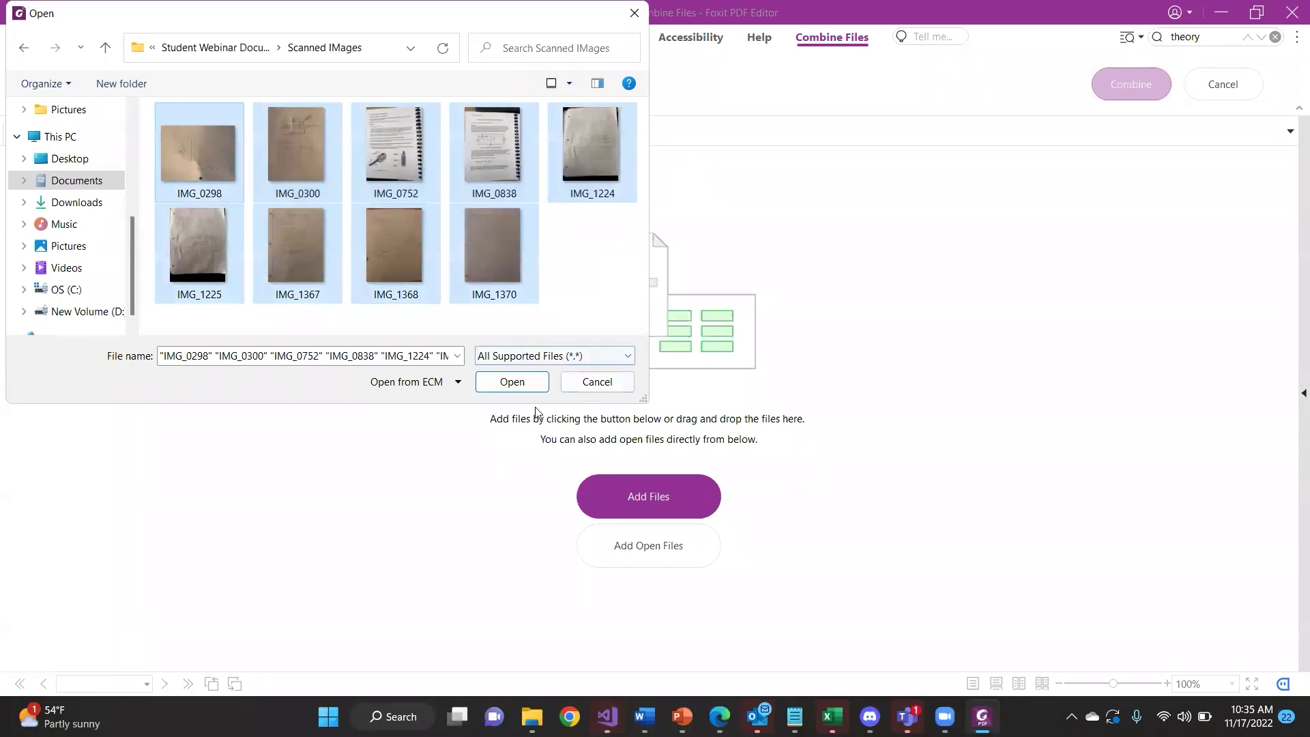
{"action": "left_click", "coordinate": [516, 388]}
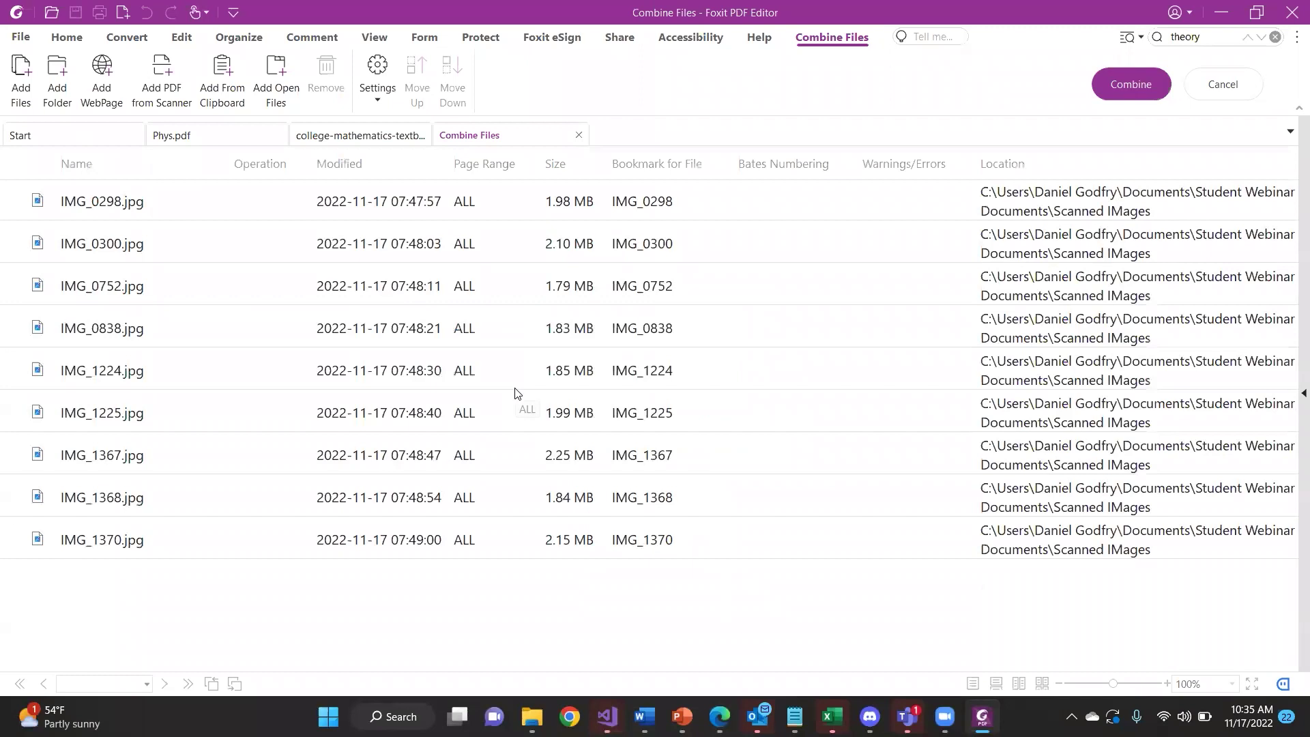
{"action": "left_click", "coordinate": [1125, 88]}
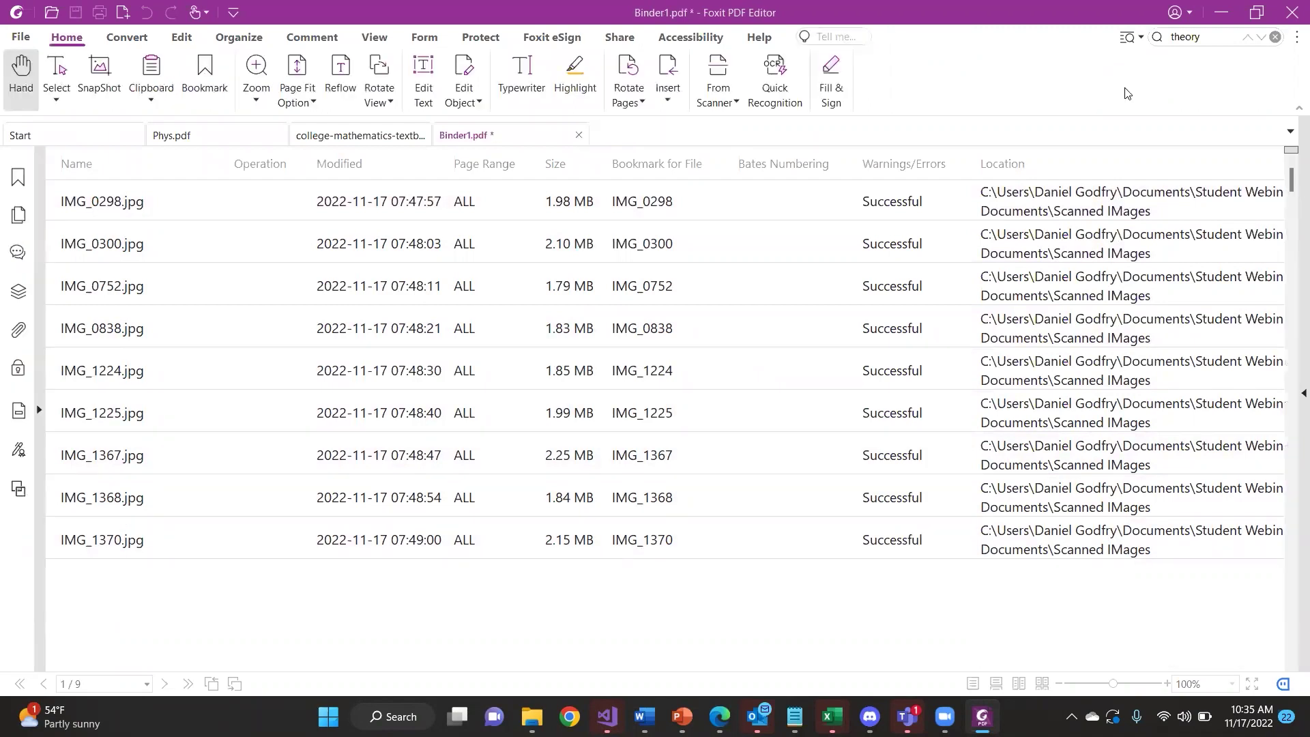
Show the combined PDF's page thumbnails in a widened pane and move the magnetic field lab page from third to first position
{"action": "scroll", "coordinate": [397, 262], "scroll_direction": "down", "scroll_amount": 3}
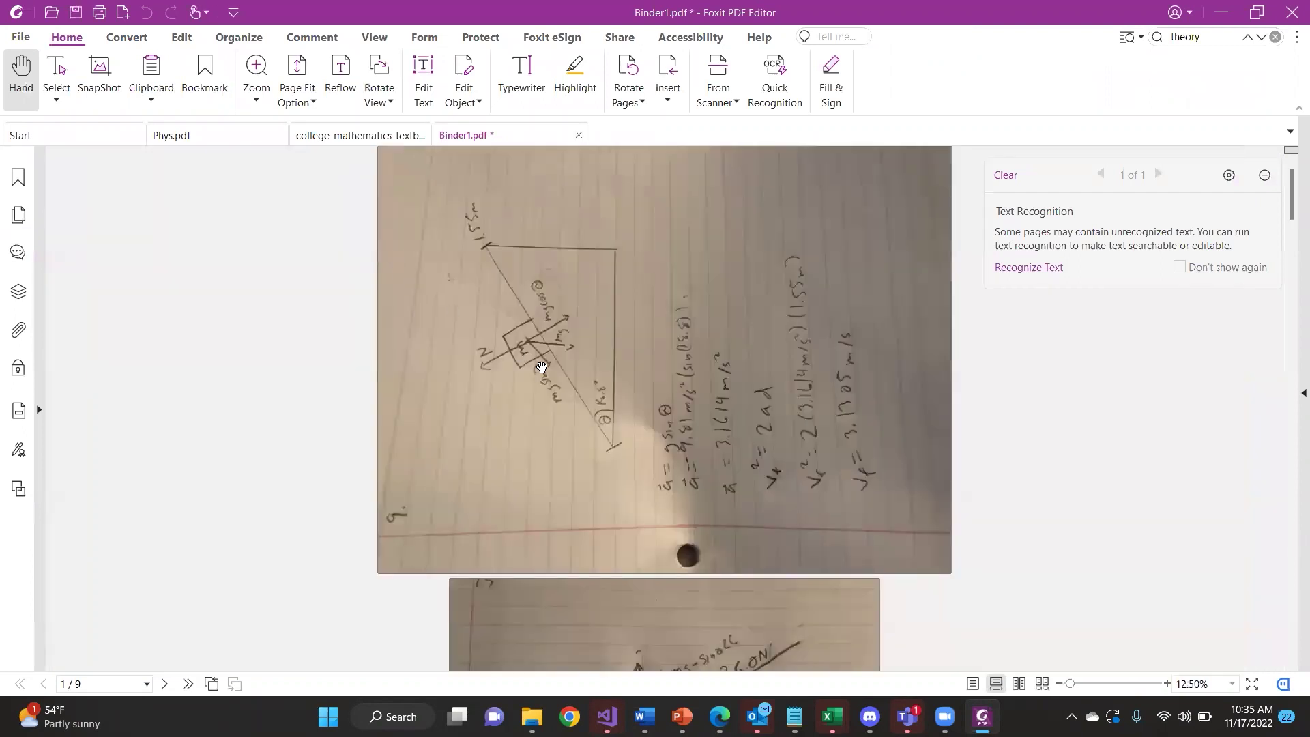
{"action": "scroll", "coordinate": [541, 367], "scroll_direction": "up", "scroll_amount": 2}
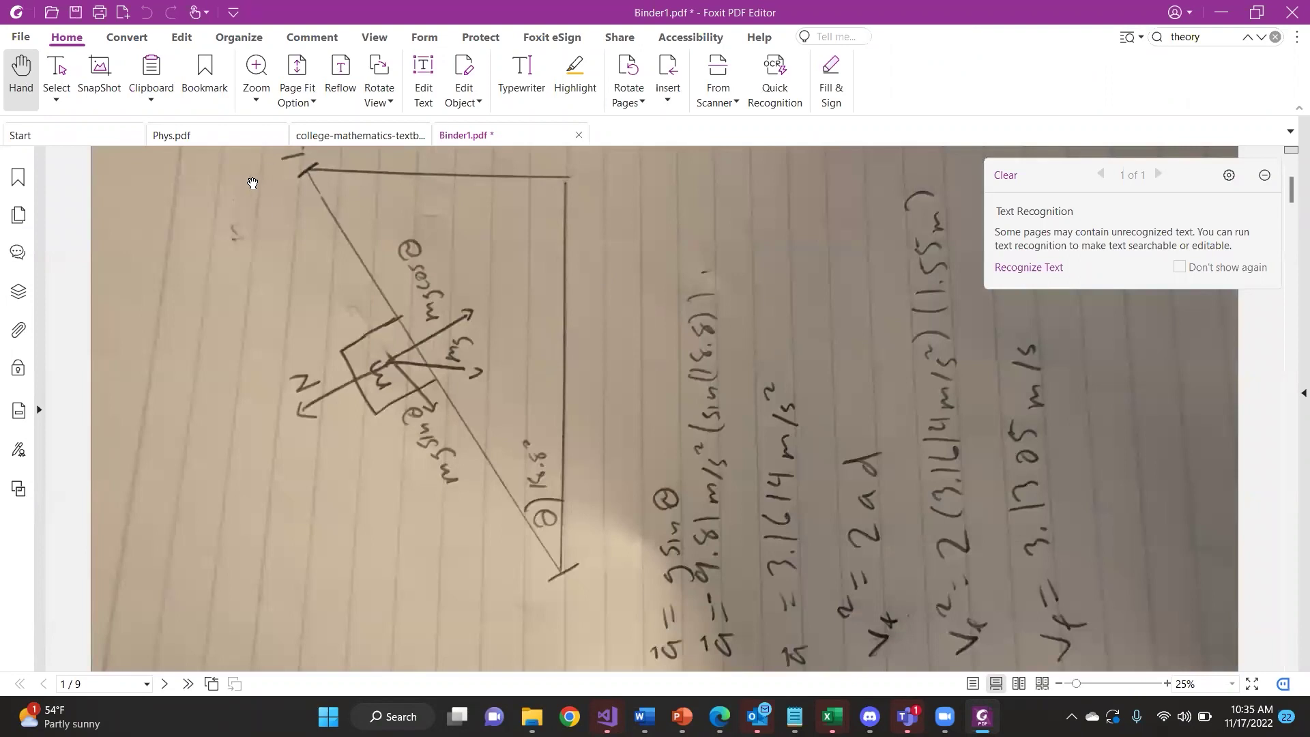
{"action": "left_click", "coordinate": [18, 215]}
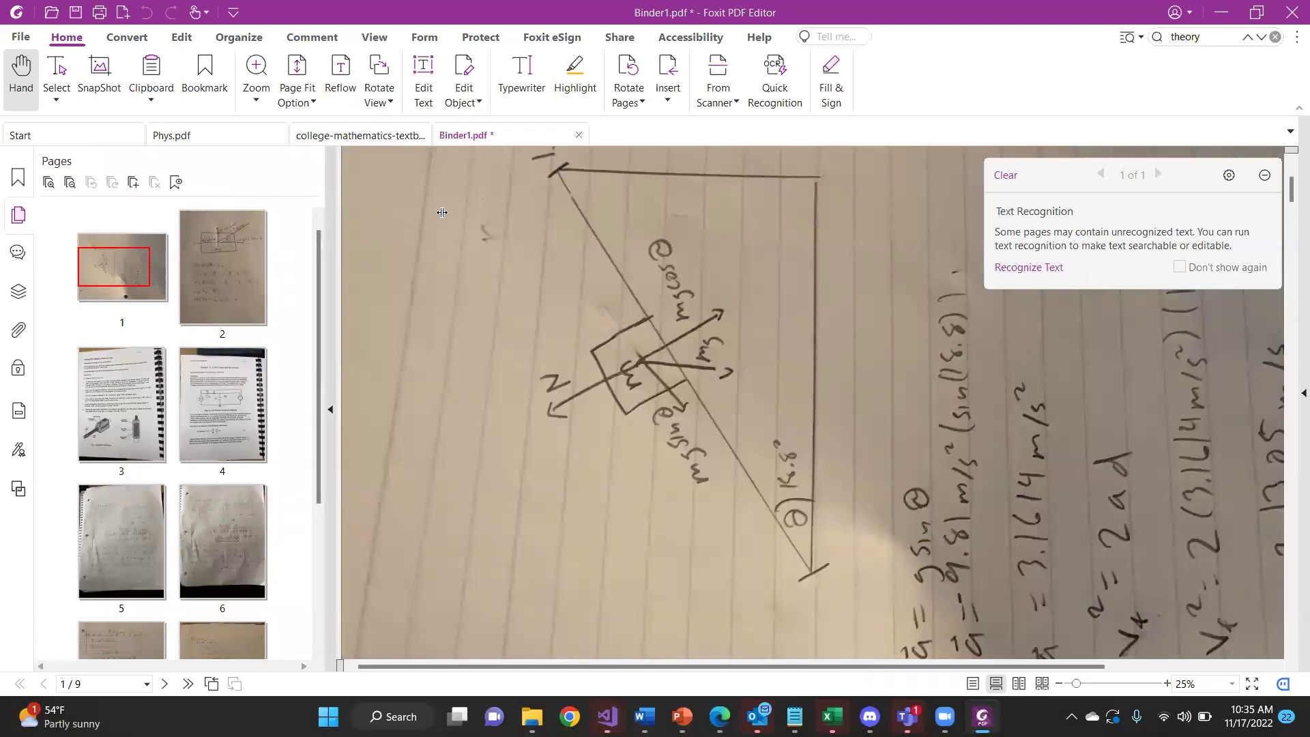
{"action": "left_click_drag", "start_coordinate": [492, 213], "coordinate": [492, 214]}
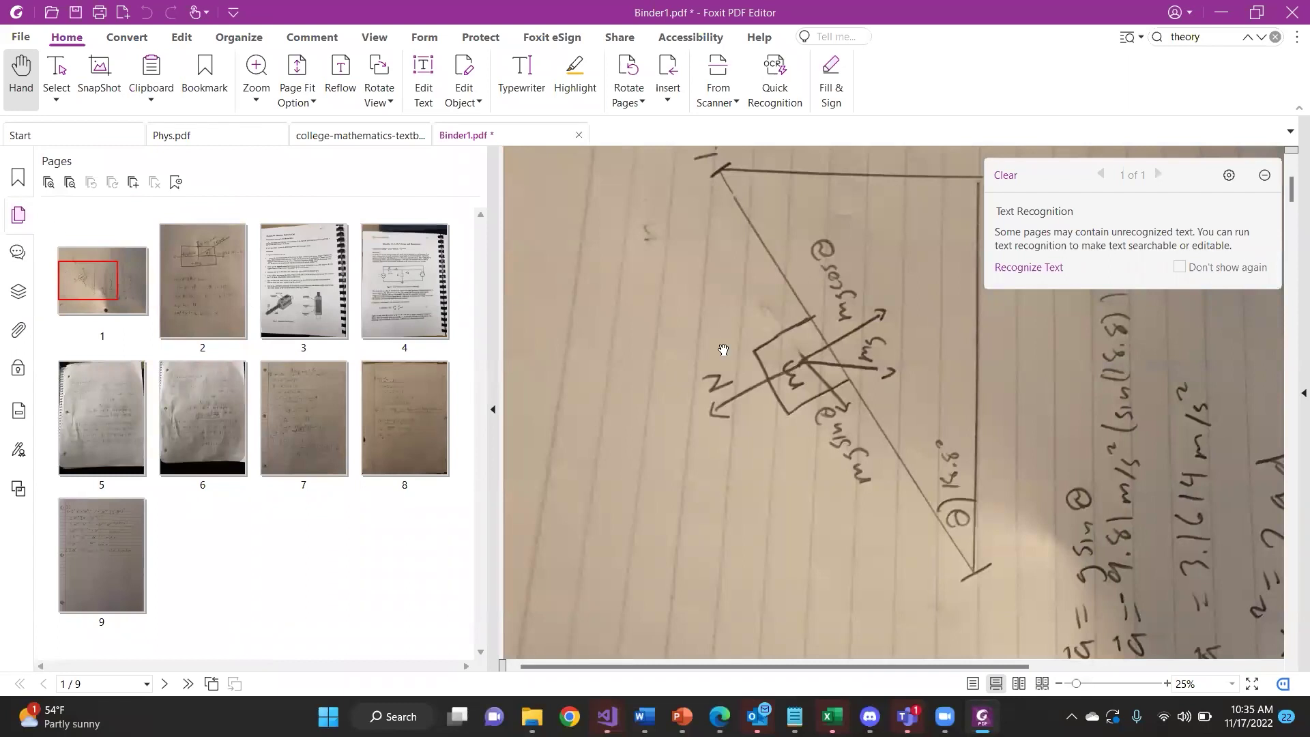
{"action": "left_click", "coordinate": [309, 288]}
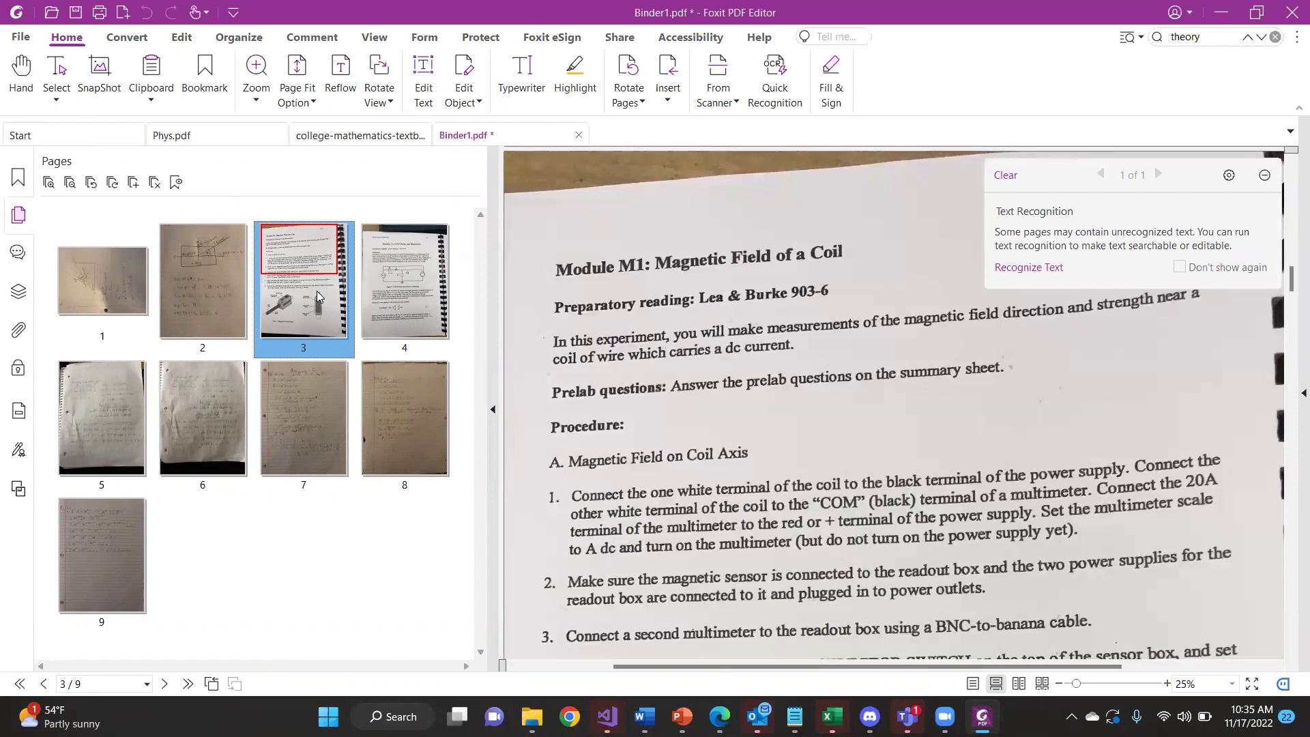
{"action": "left_click_drag", "start_coordinate": [153, 301], "coordinate": [56, 295]}
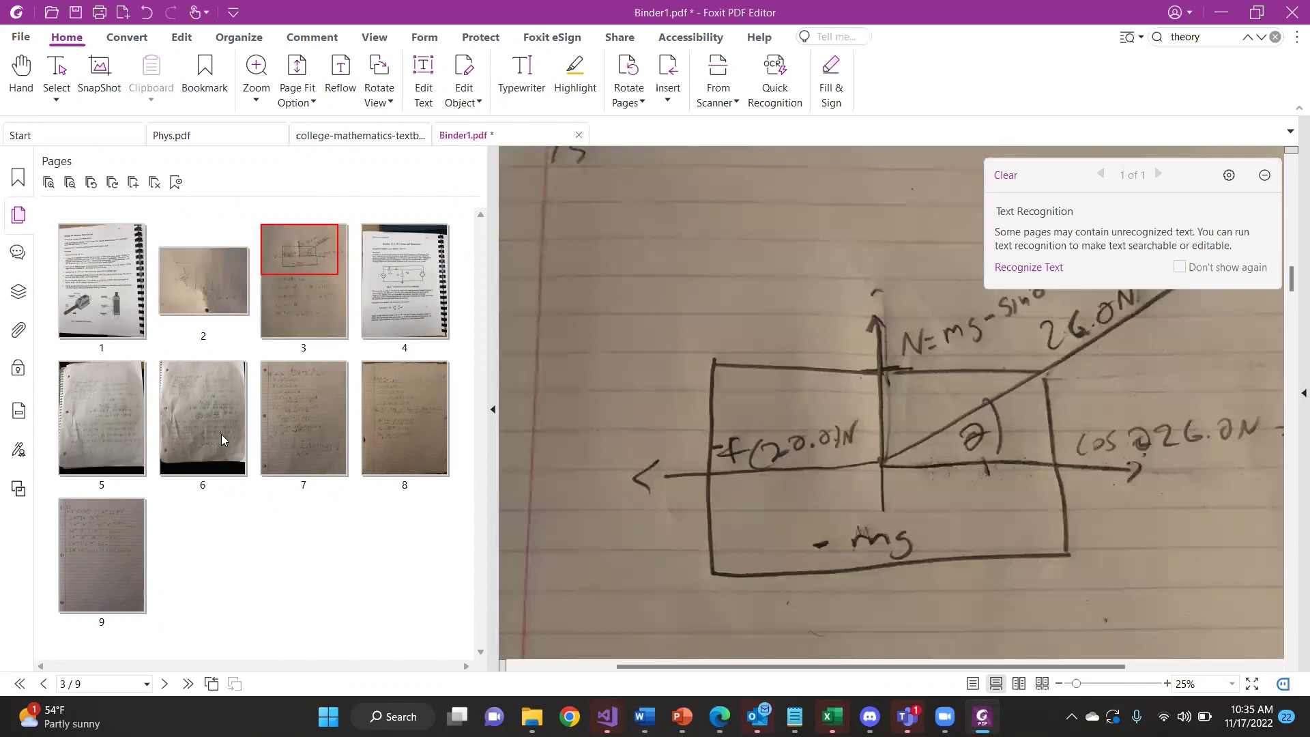
Extract pages 4, 6 and 7 of the combined PDF into one new PDF and view the extracted pages
{"action": "left_click", "coordinate": [207, 394]}
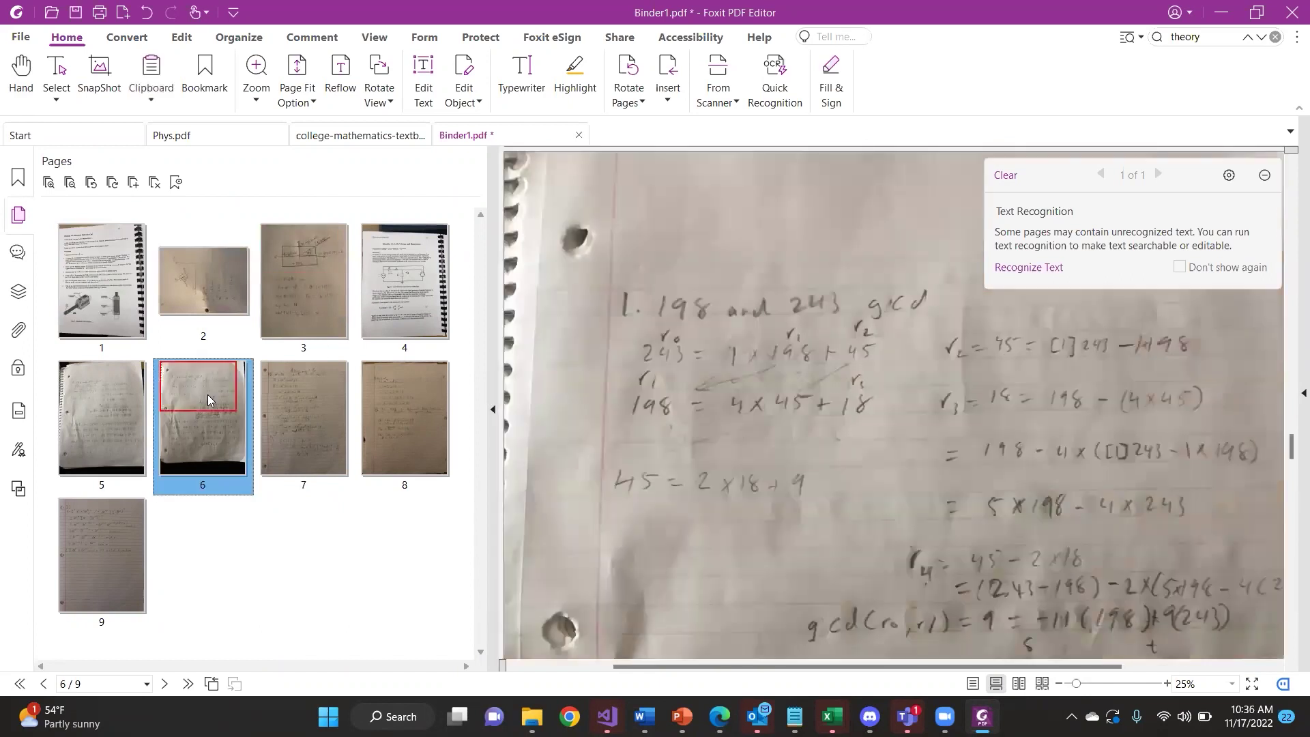
{"action": "left_click", "coordinate": [314, 383], "text": "ctrl"}
{"action": "left_click", "coordinate": [406, 286], "text": "ctrl"}
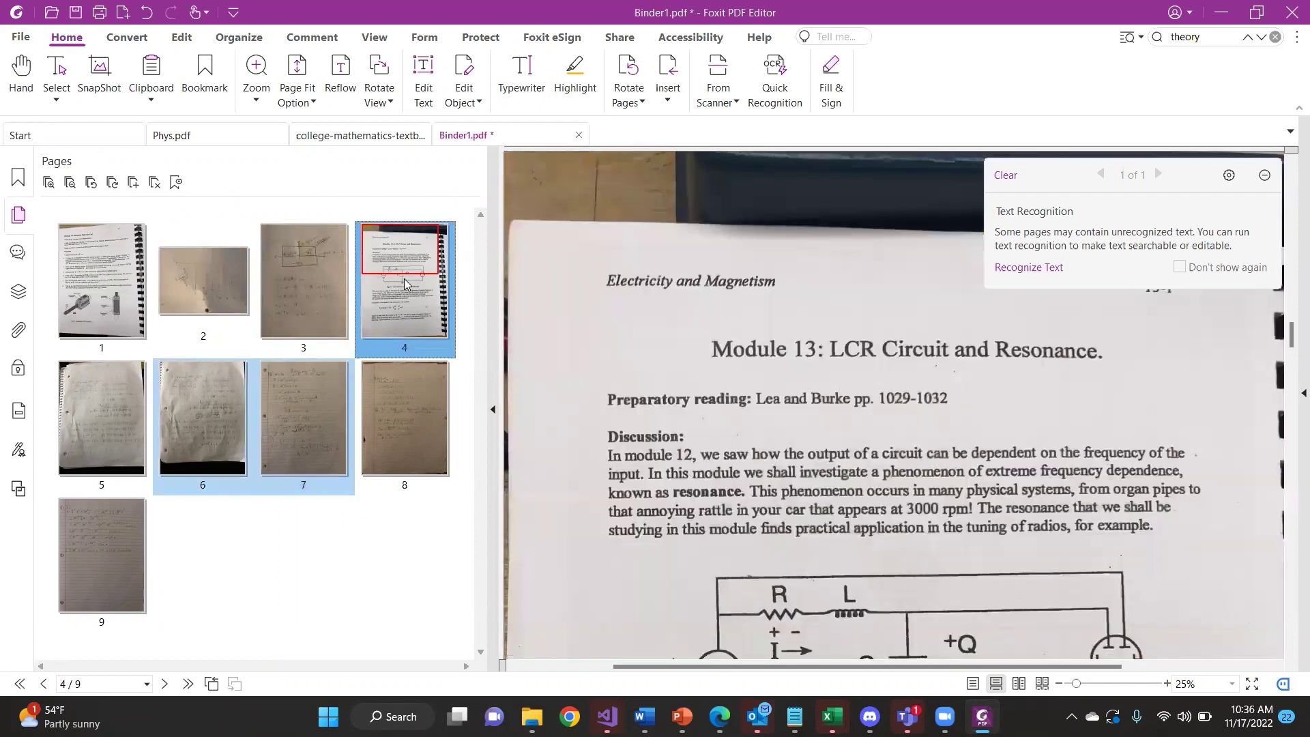
{"action": "right_click", "coordinate": [405, 284]}
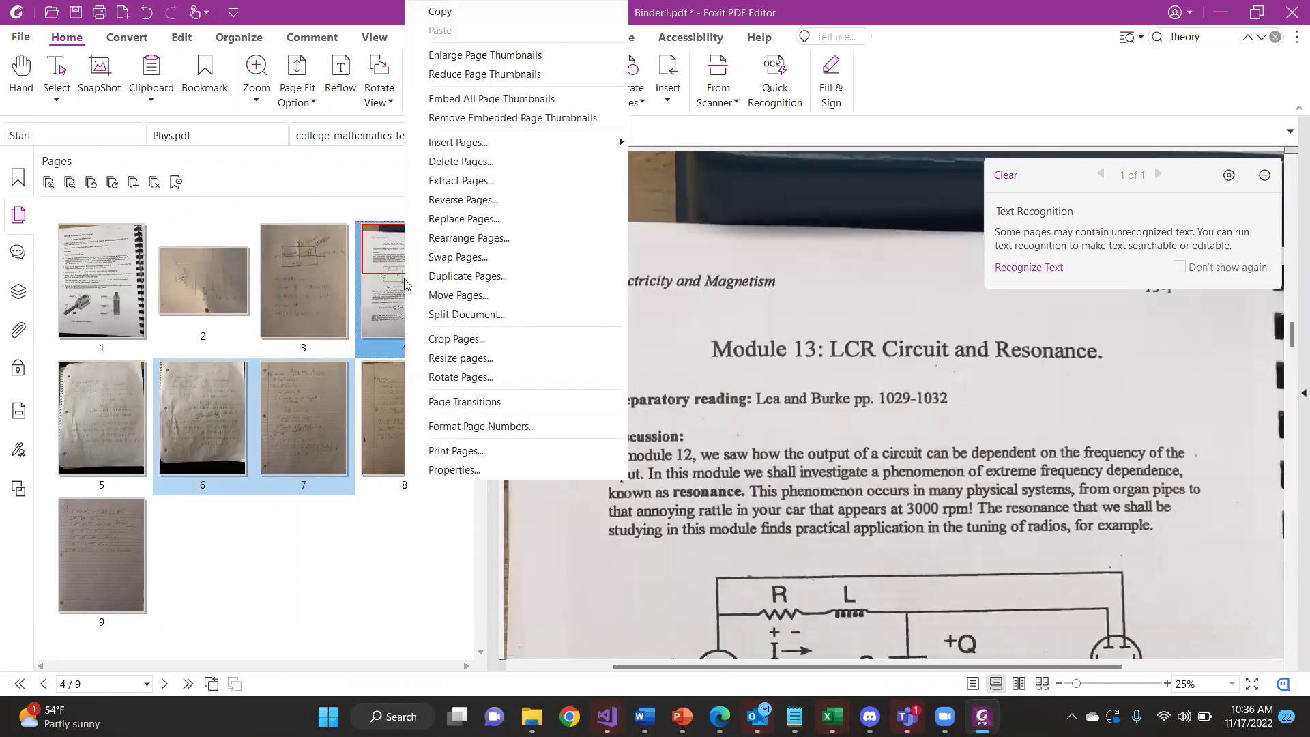
{"action": "left_click", "coordinate": [478, 187]}
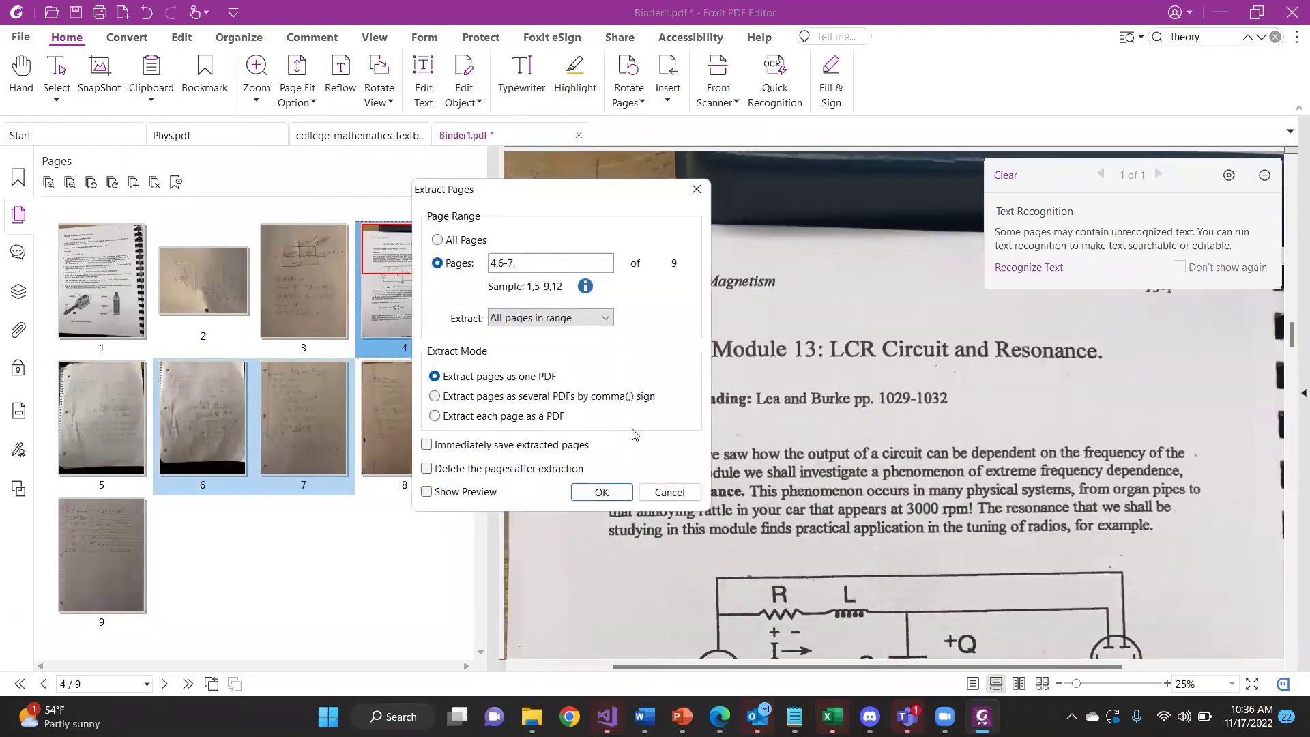
{"action": "left_click", "coordinate": [597, 493]}
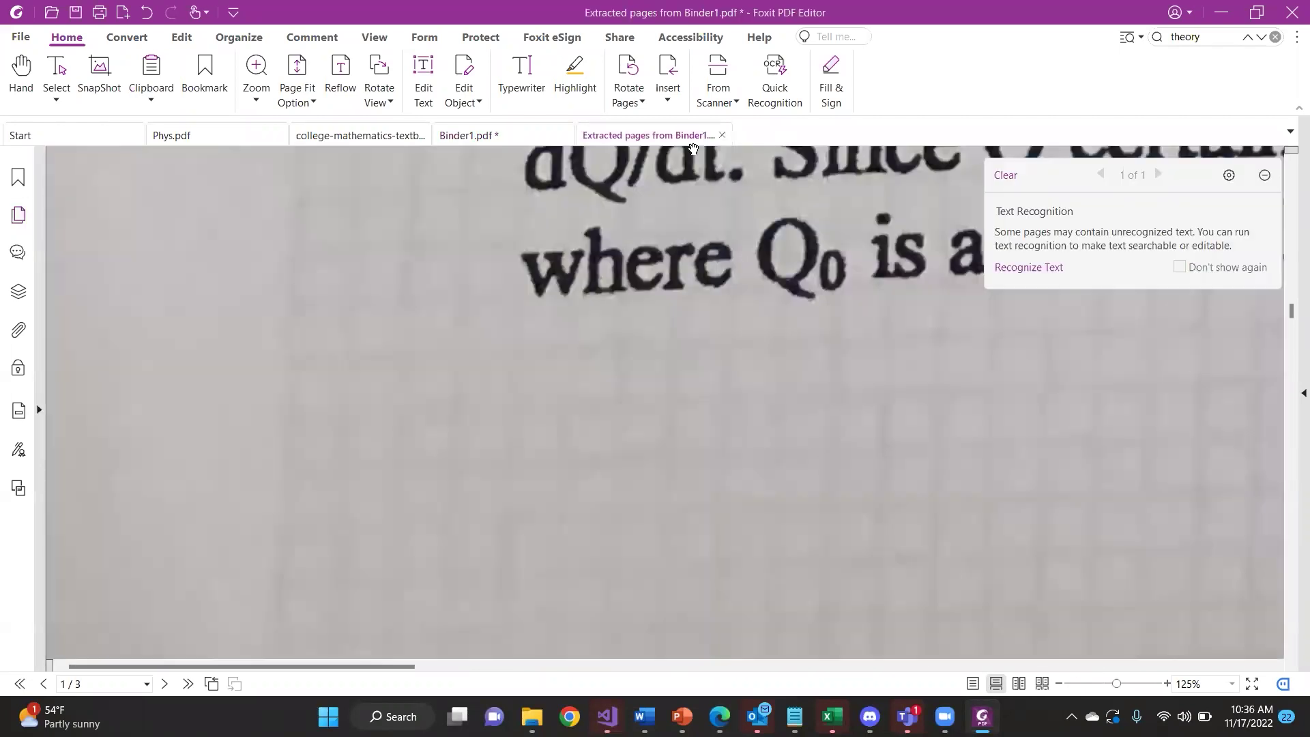
{"action": "scroll", "coordinate": [667, 255], "scroll_direction": "down", "scroll_amount": 4, "text": "ctrl"}
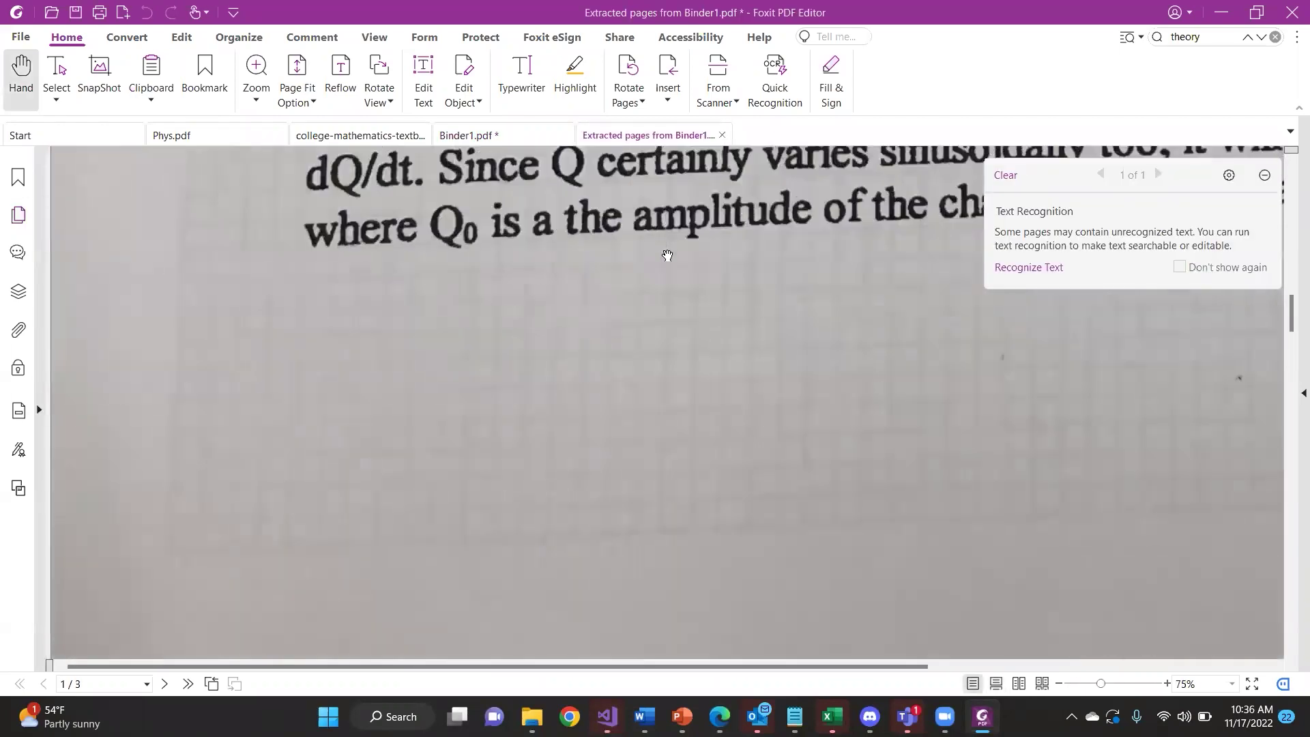
{"action": "scroll", "coordinate": [667, 255], "scroll_direction": "down", "scroll_amount": 2, "text": "ctrl"}
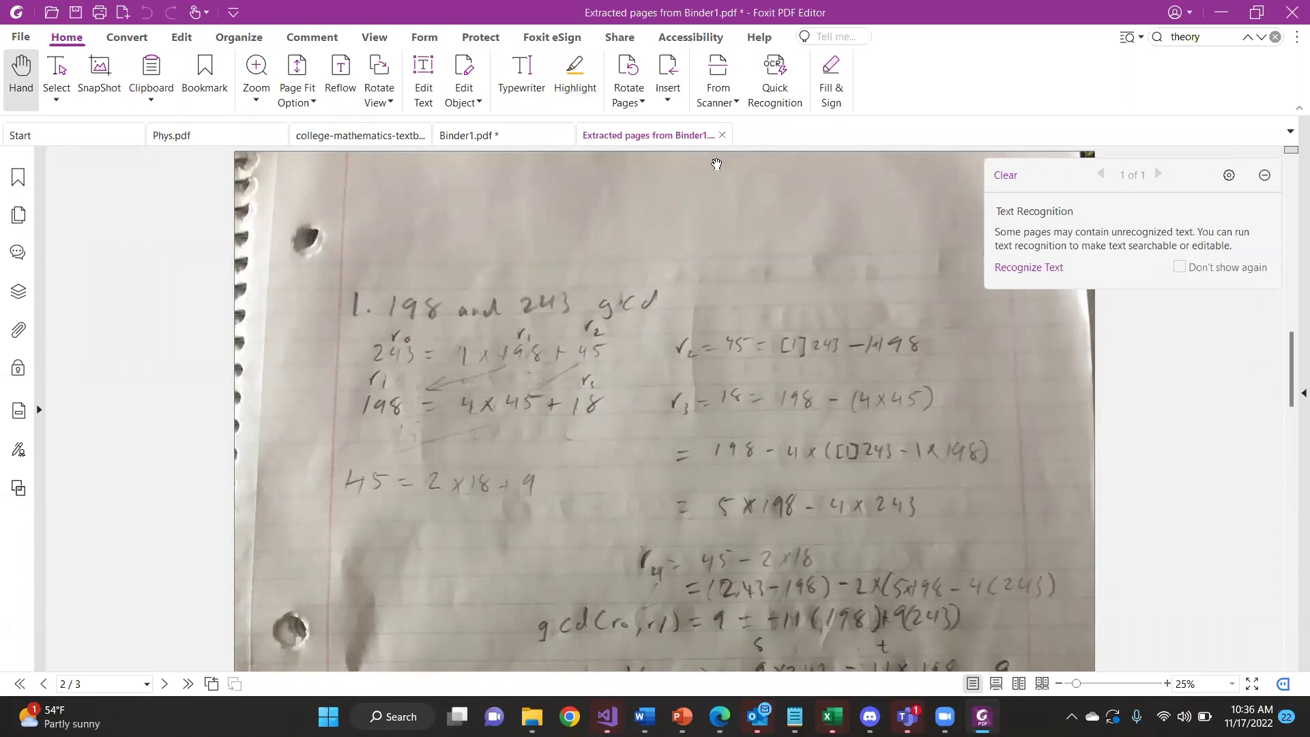
Return to Binder1.pdf and run Quick Recognition on its scanned pages
{"action": "left_click", "coordinate": [508, 140]}
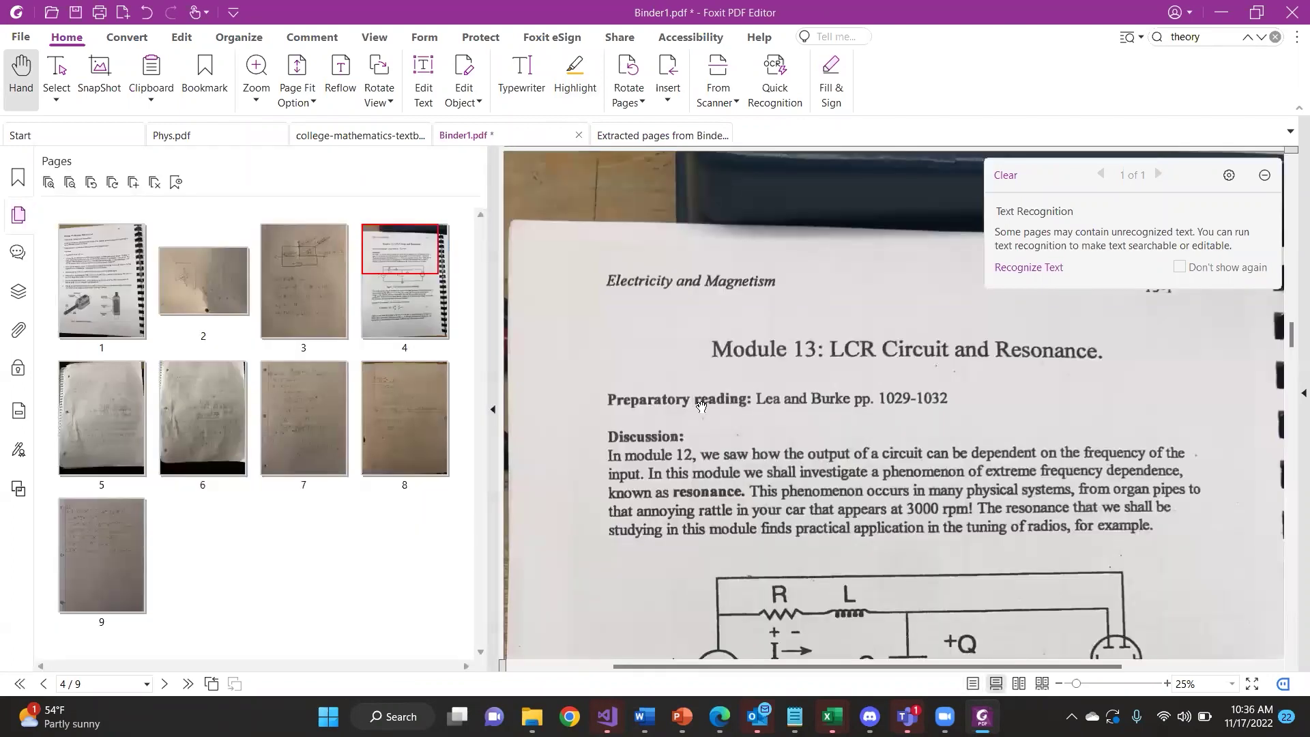
{"action": "scroll", "coordinate": [701, 406], "scroll_direction": "down", "scroll_amount": 1}
{"action": "scroll", "coordinate": [791, 380], "scroll_direction": "down", "scroll_amount": 1}
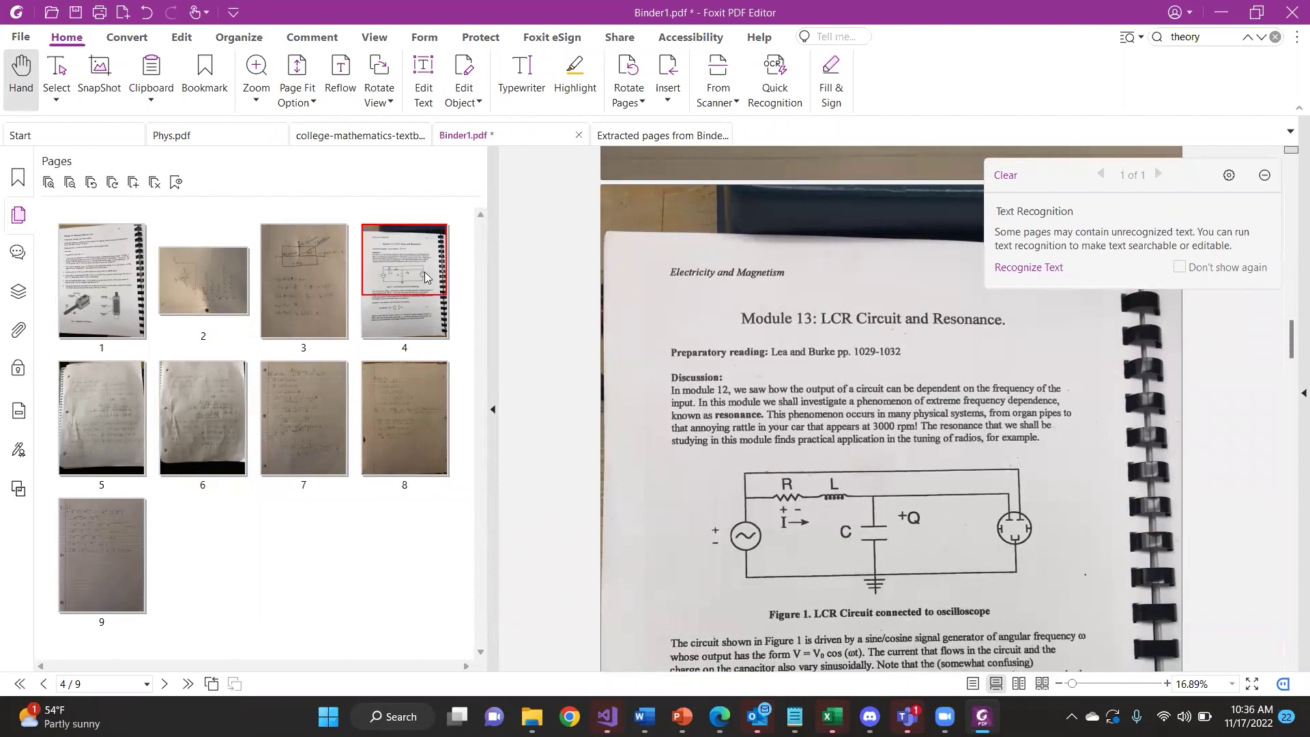
{"action": "left_click", "coordinate": [284, 271]}
{"action": "scroll", "coordinate": [901, 452], "scroll_direction": "down", "scroll_amount": 3}
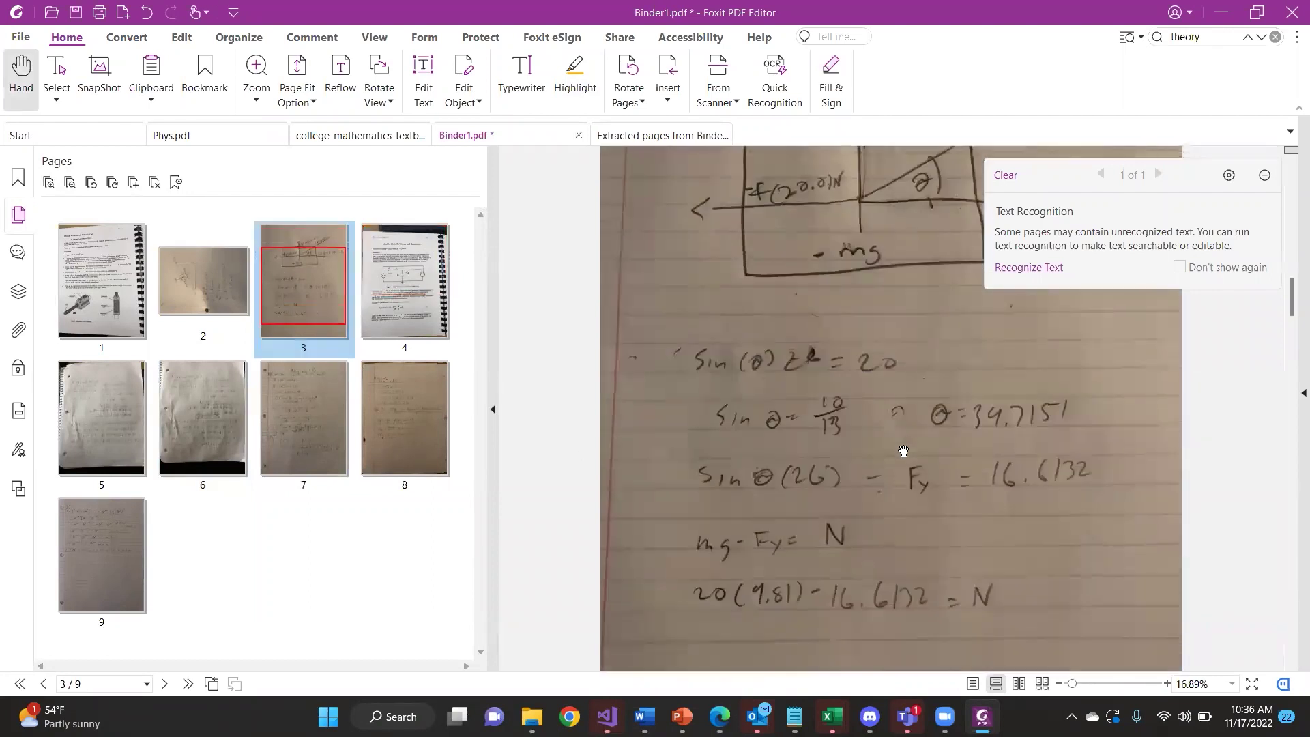
{"action": "left_click", "coordinate": [425, 327]}
{"action": "scroll", "coordinate": [894, 401], "scroll_direction": "down", "scroll_amount": 3}
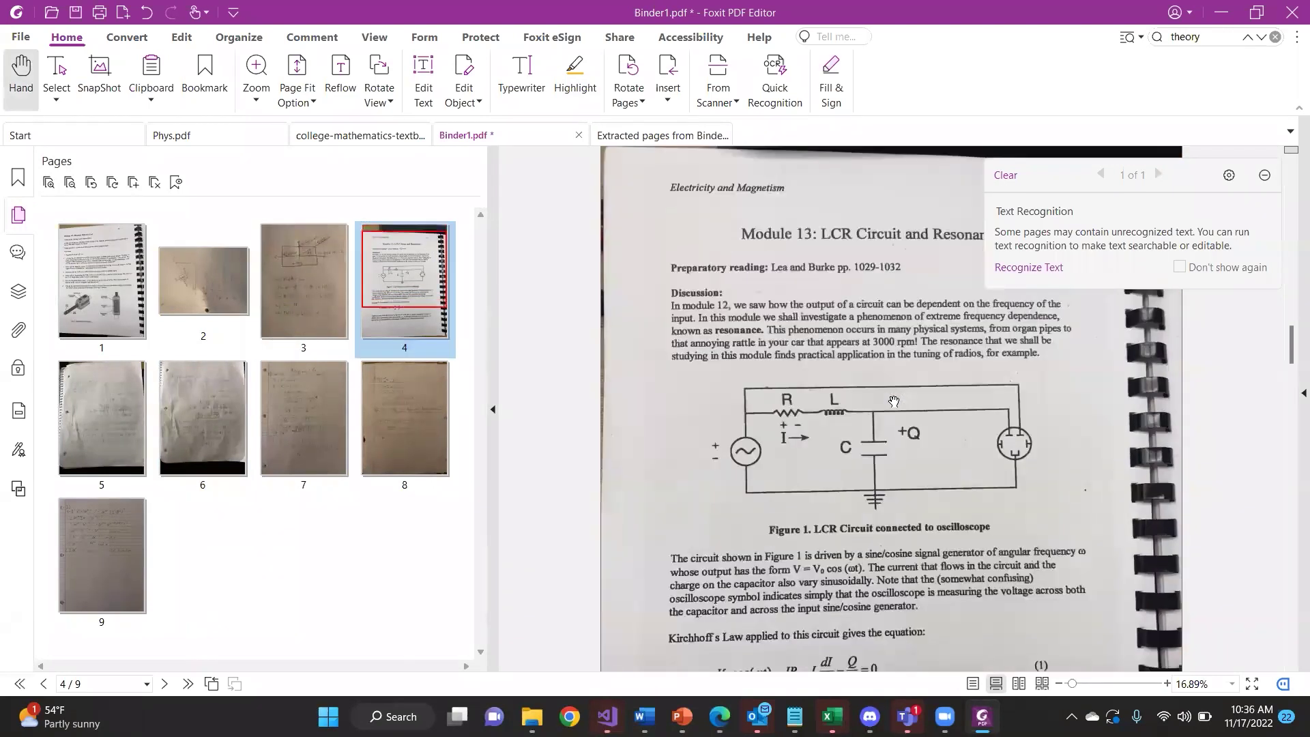
{"action": "scroll", "coordinate": [894, 402], "scroll_direction": "up", "scroll_amount": 2}
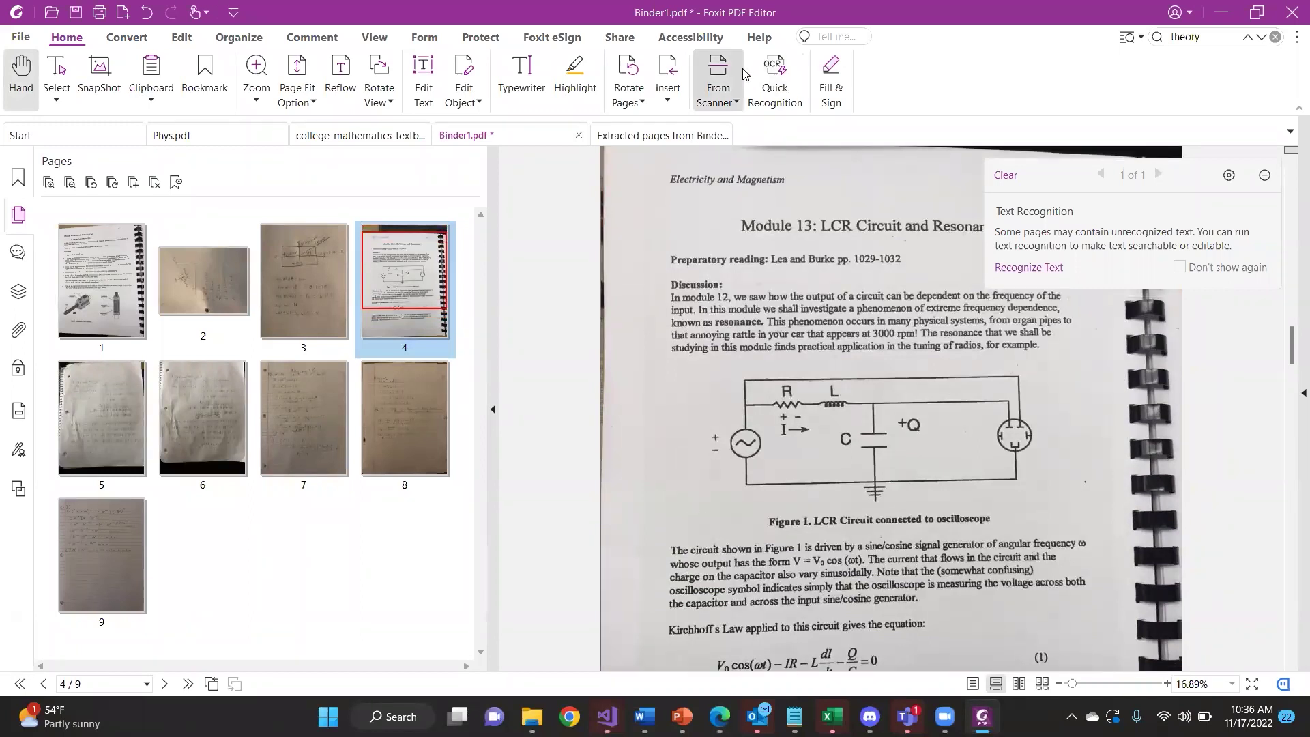
{"action": "left_click", "coordinate": [790, 82]}
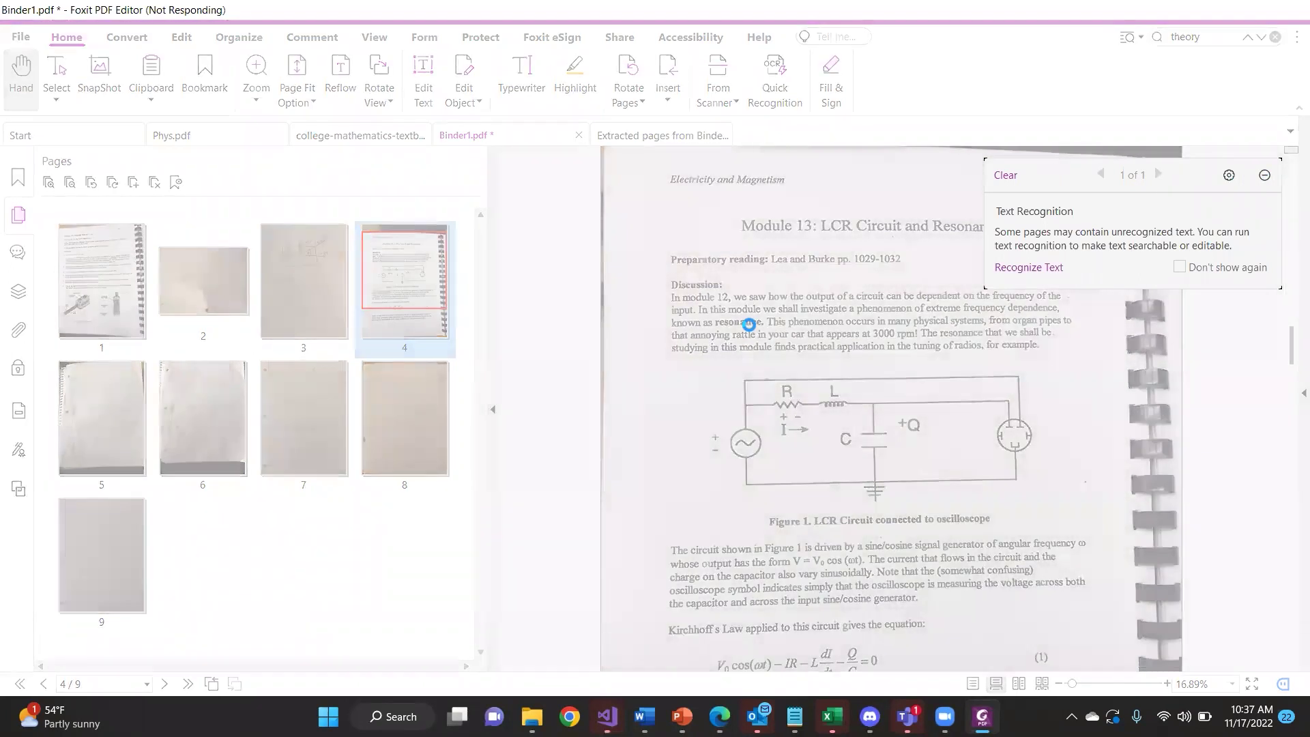
{"action": "left_click", "coordinate": [748, 325]}
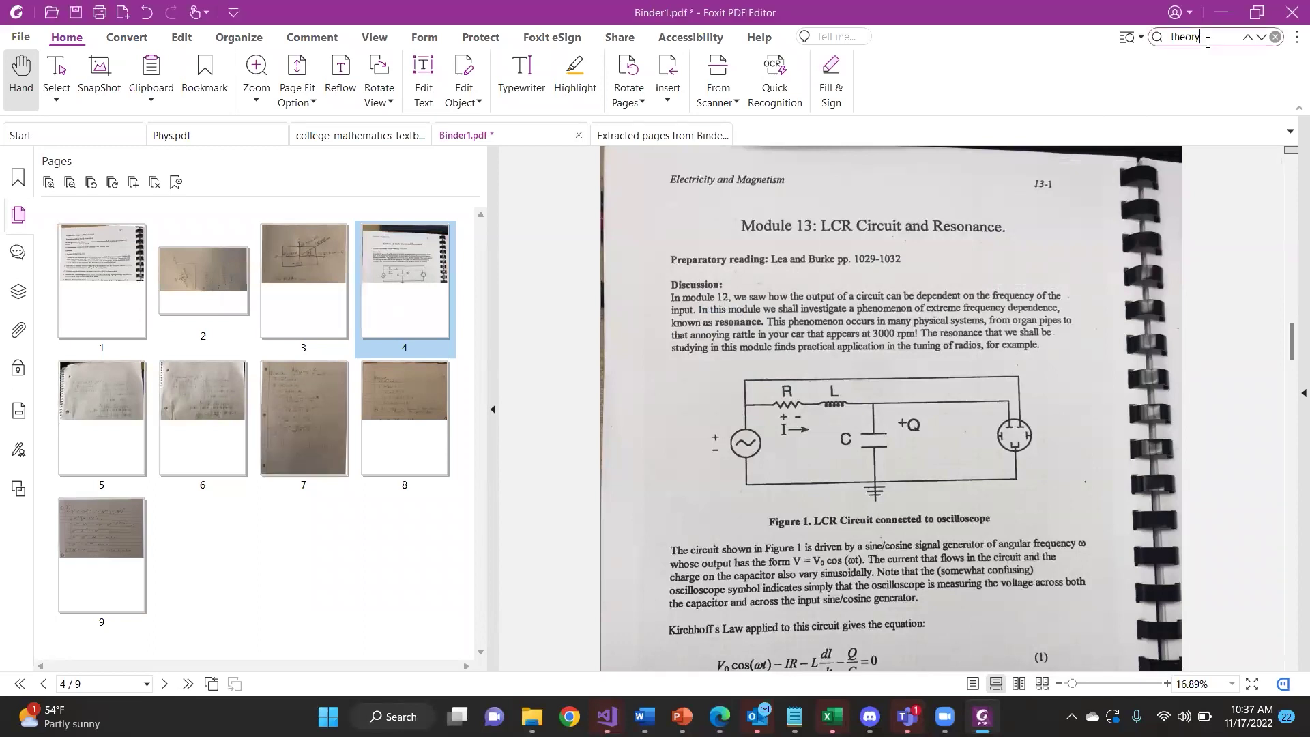
Search Binder1.pdf for "circuit" and go through to the match in the paragraph below Figure 1
{"action": "key", "text": "BackSpace"}
{"action": "key", "text": "BackSpace"}
{"action": "key", "text": "BackSpace"}
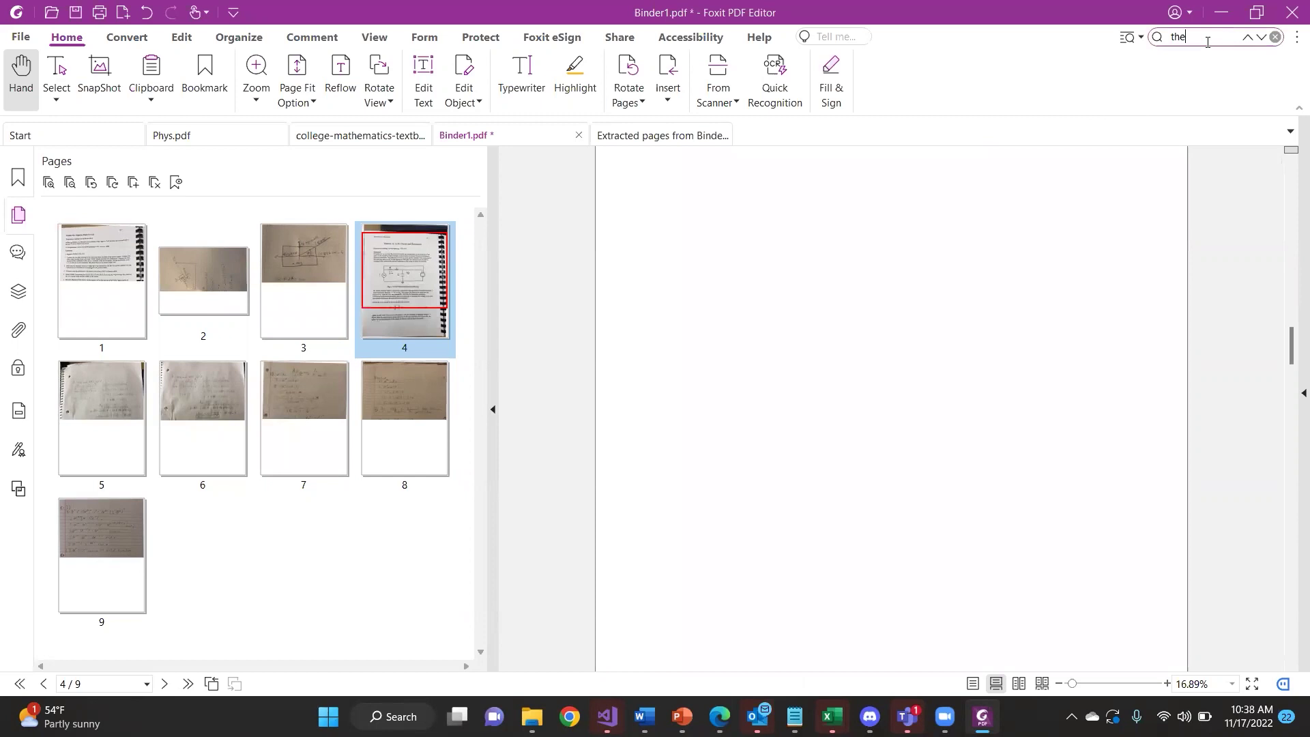
{"action": "key", "text": "BackSpace"}
{"action": "key", "text": "BackSpace"}
{"action": "key", "text": "BackSpace"}
{"action": "type", "text": "circuit"}
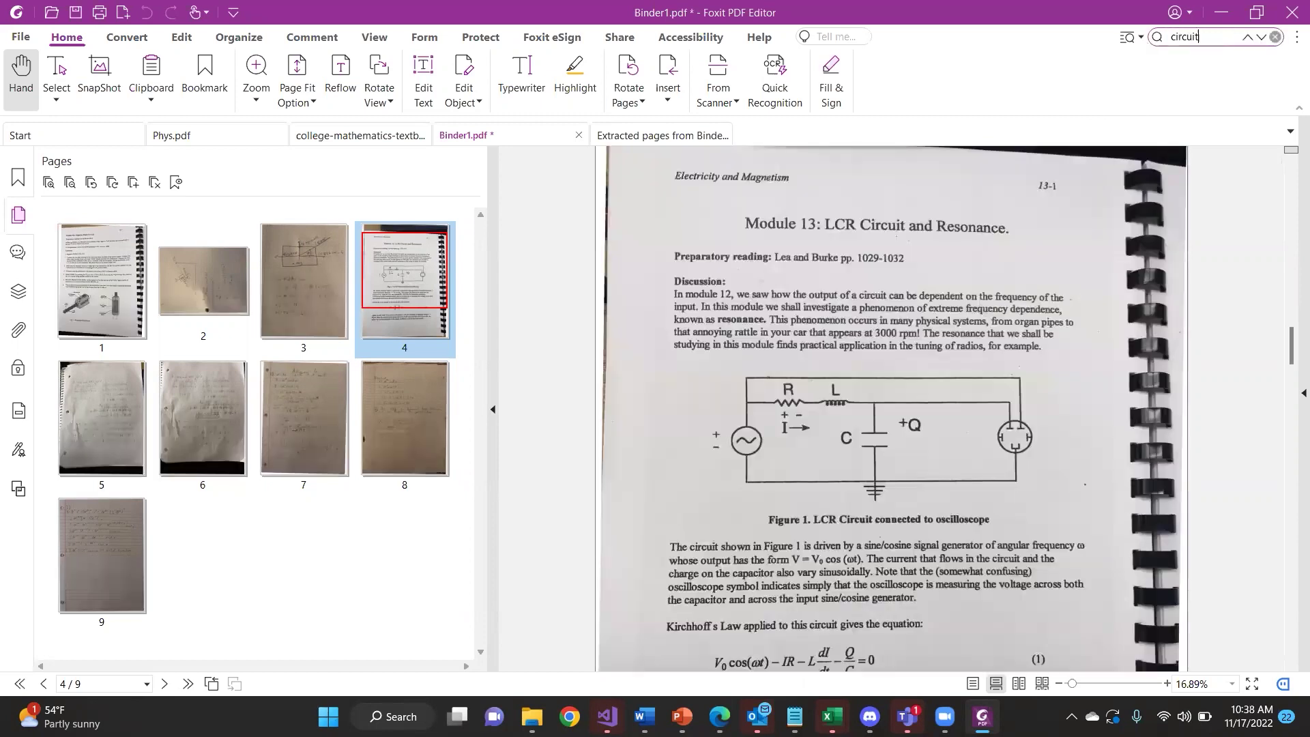
{"action": "key", "text": "Return"}
{"action": "key", "text": "Return"}
{"action": "scroll", "coordinate": [832, 438], "scroll_direction": "down", "scroll_amount": 2}
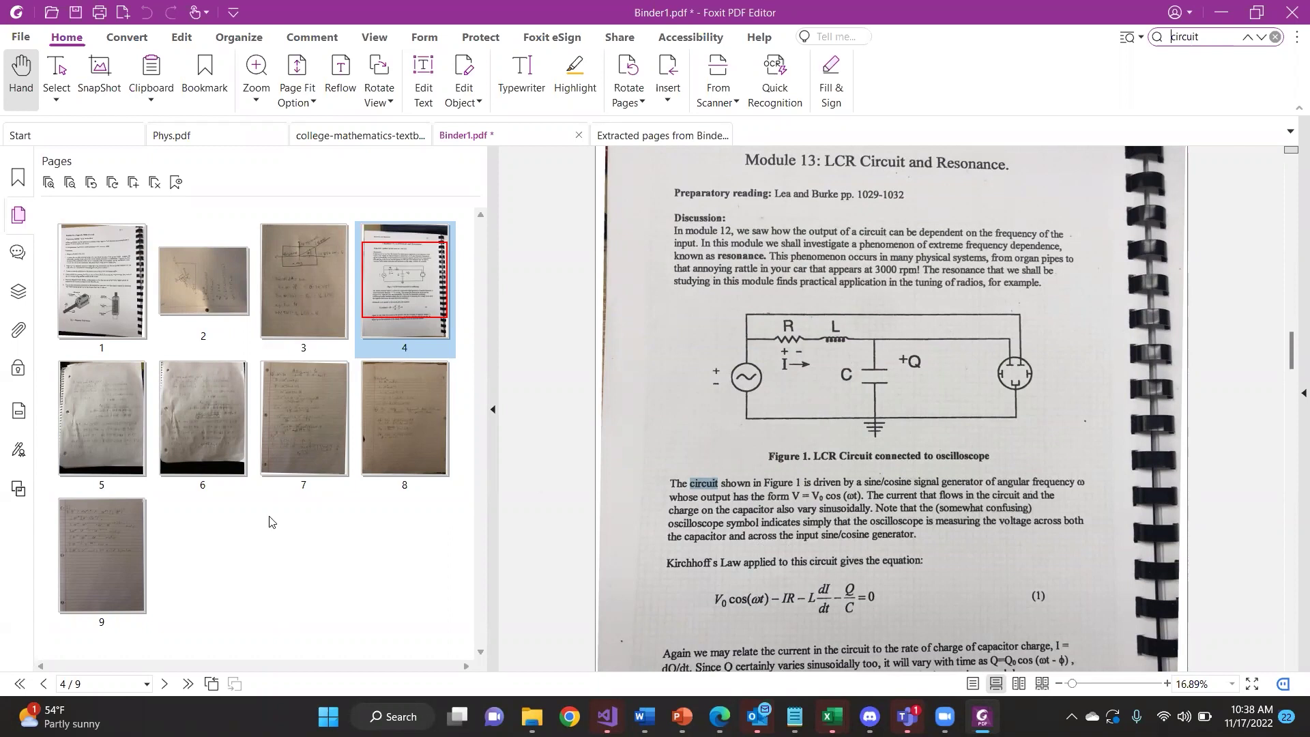
Review the handwritten notes on pages 7 and 3 and the printed LCR circuit text on page 4
{"action": "left_click", "coordinate": [314, 368]}
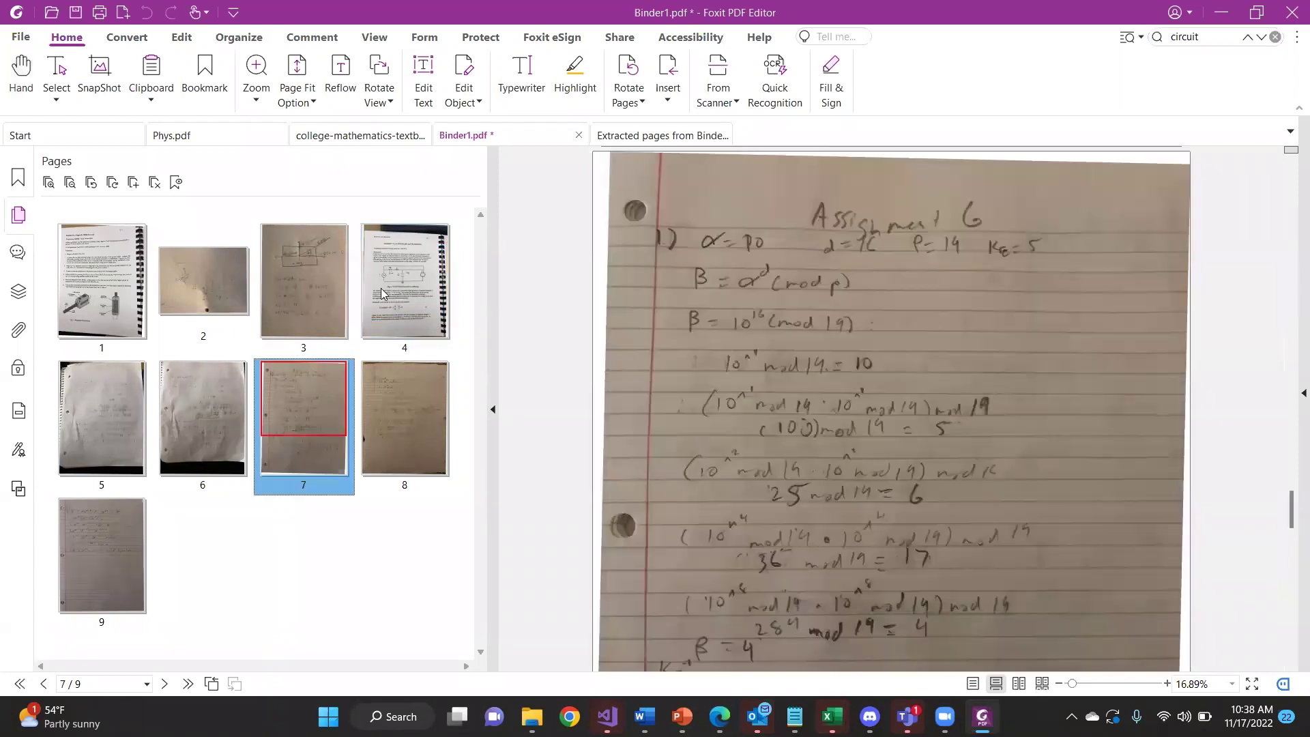
{"action": "left_click", "coordinate": [394, 275]}
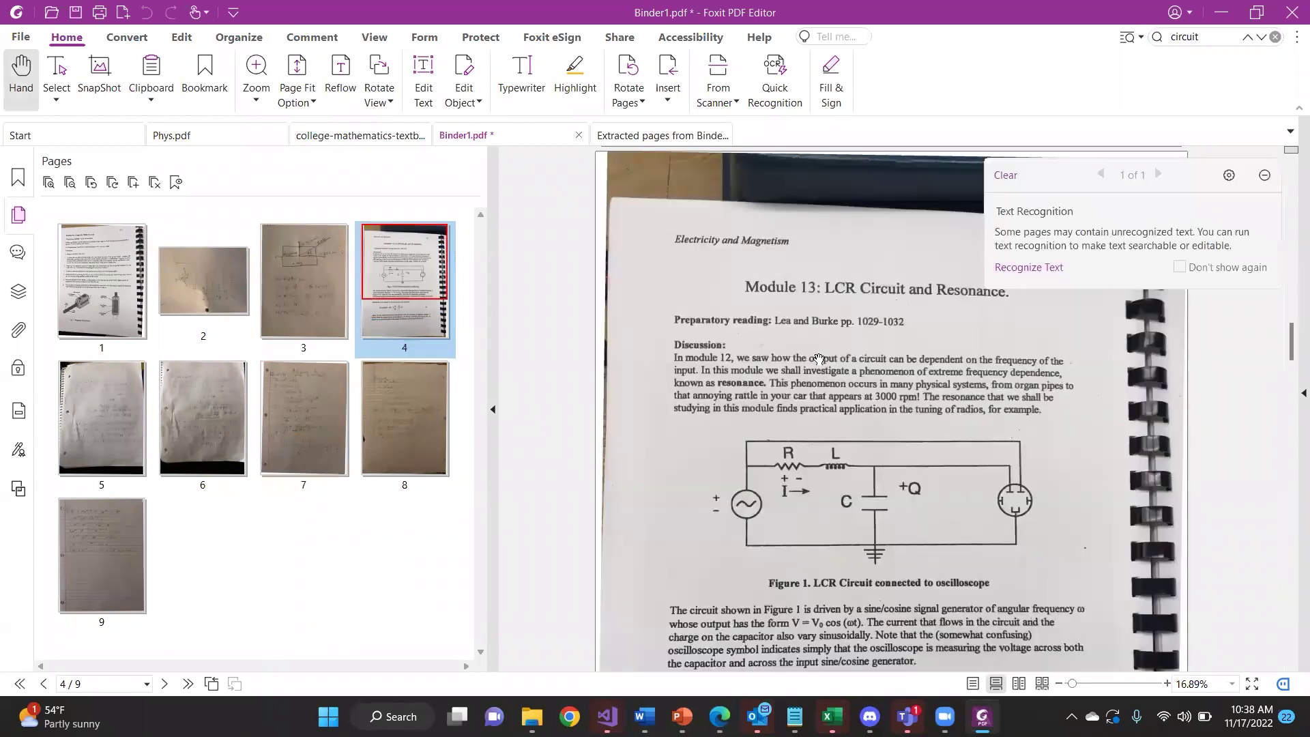
{"action": "scroll", "coordinate": [819, 359], "scroll_direction": "down", "scroll_amount": 1}
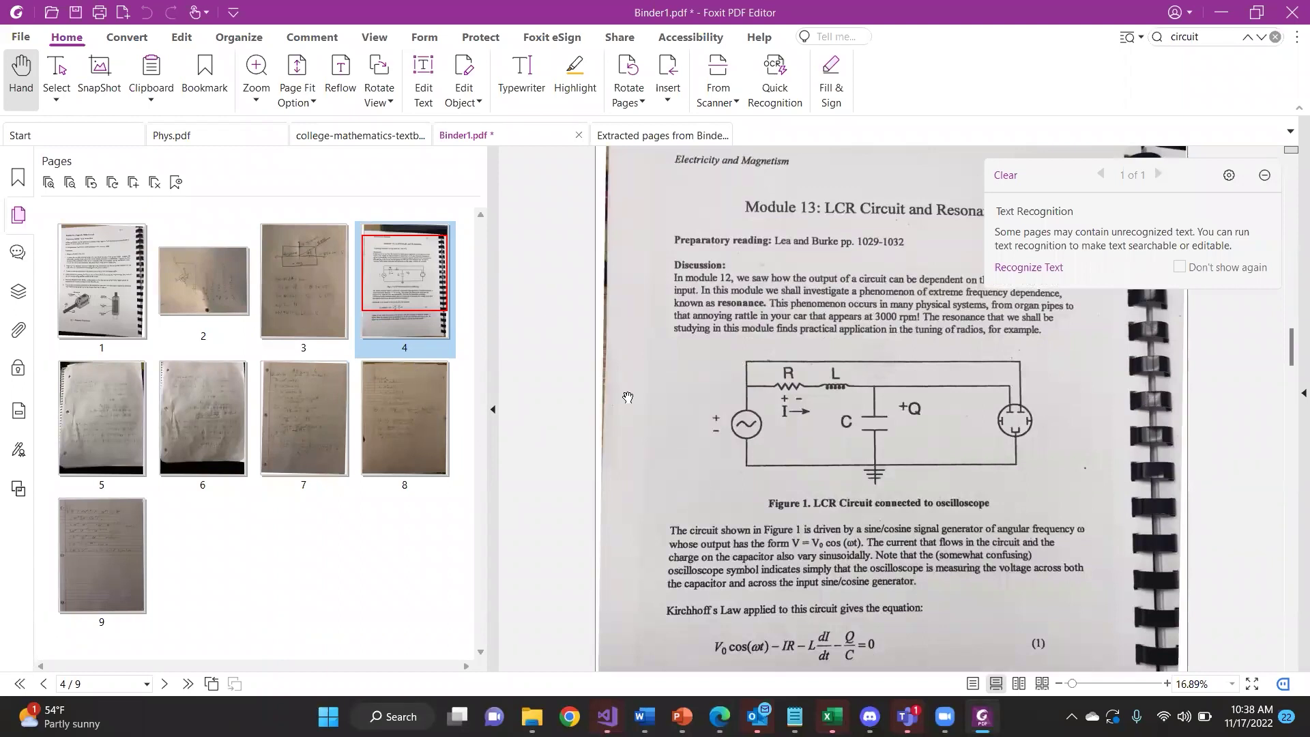
{"action": "scroll", "coordinate": [628, 397], "scroll_direction": "down", "scroll_amount": 2}
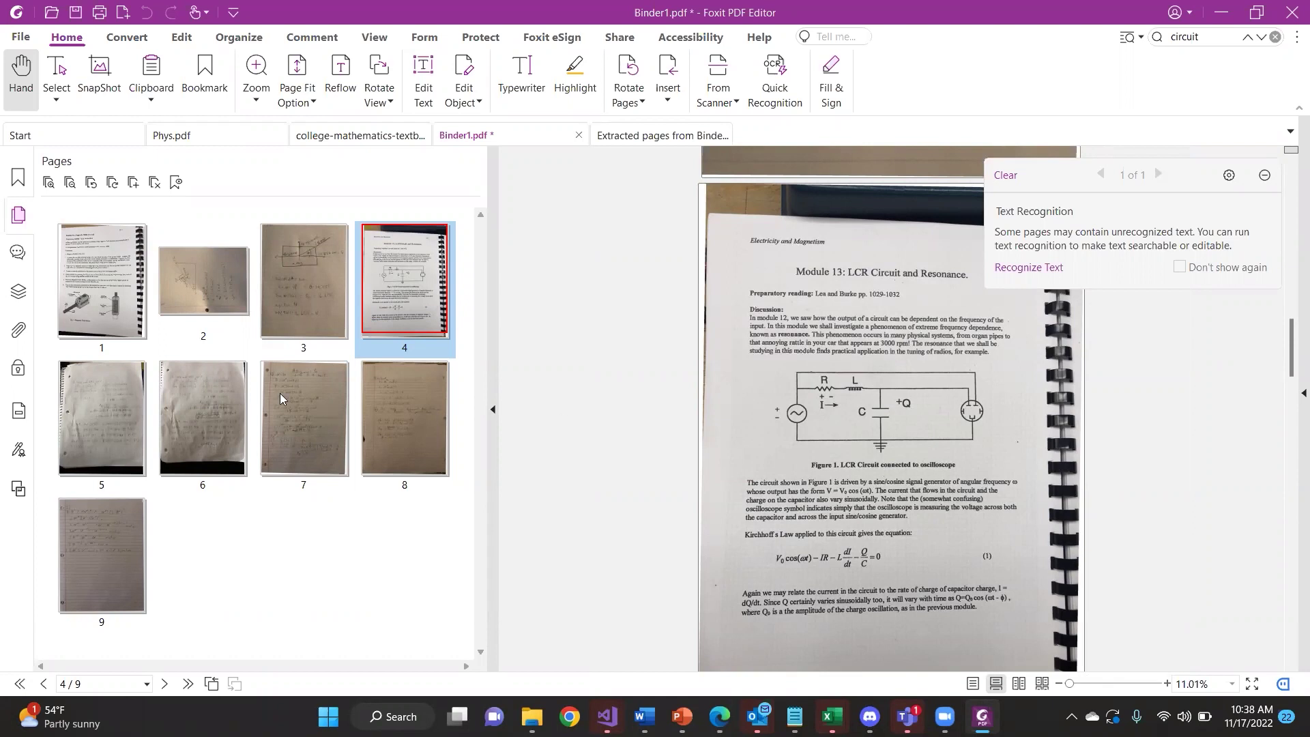
{"action": "left_click", "coordinate": [305, 300]}
{"action": "left_click", "coordinate": [536, 277]}
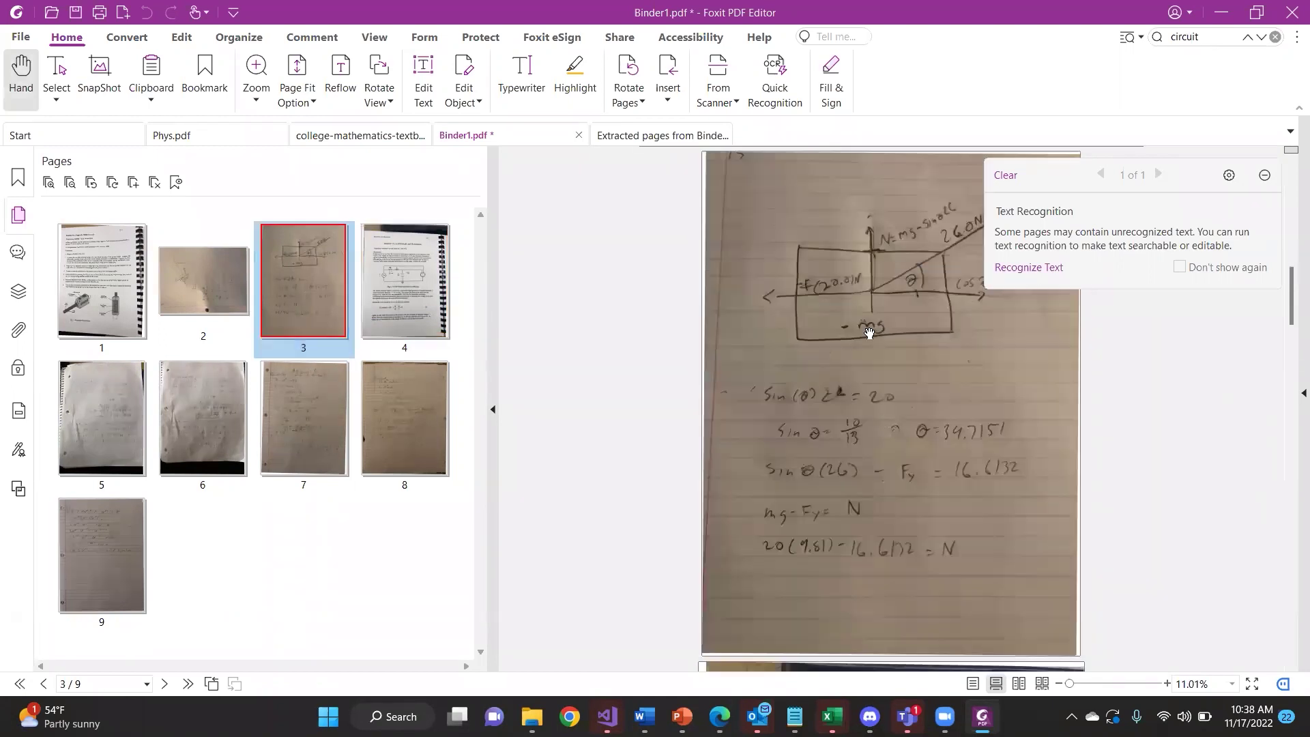
{"action": "left_click", "coordinate": [396, 273]}
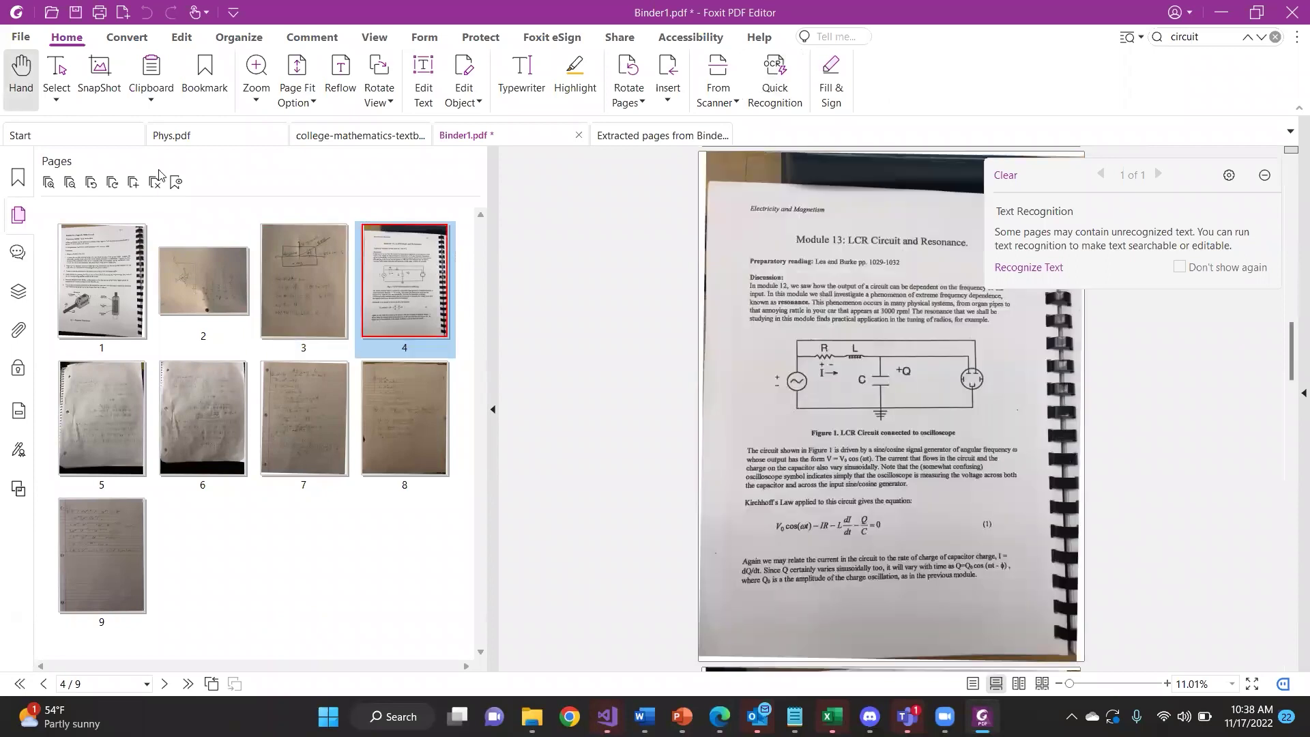
Set up a print of all pages using Multiple Pages Per Sheet, with nine pages on each sheet
{"action": "left_click", "coordinate": [21, 37]}
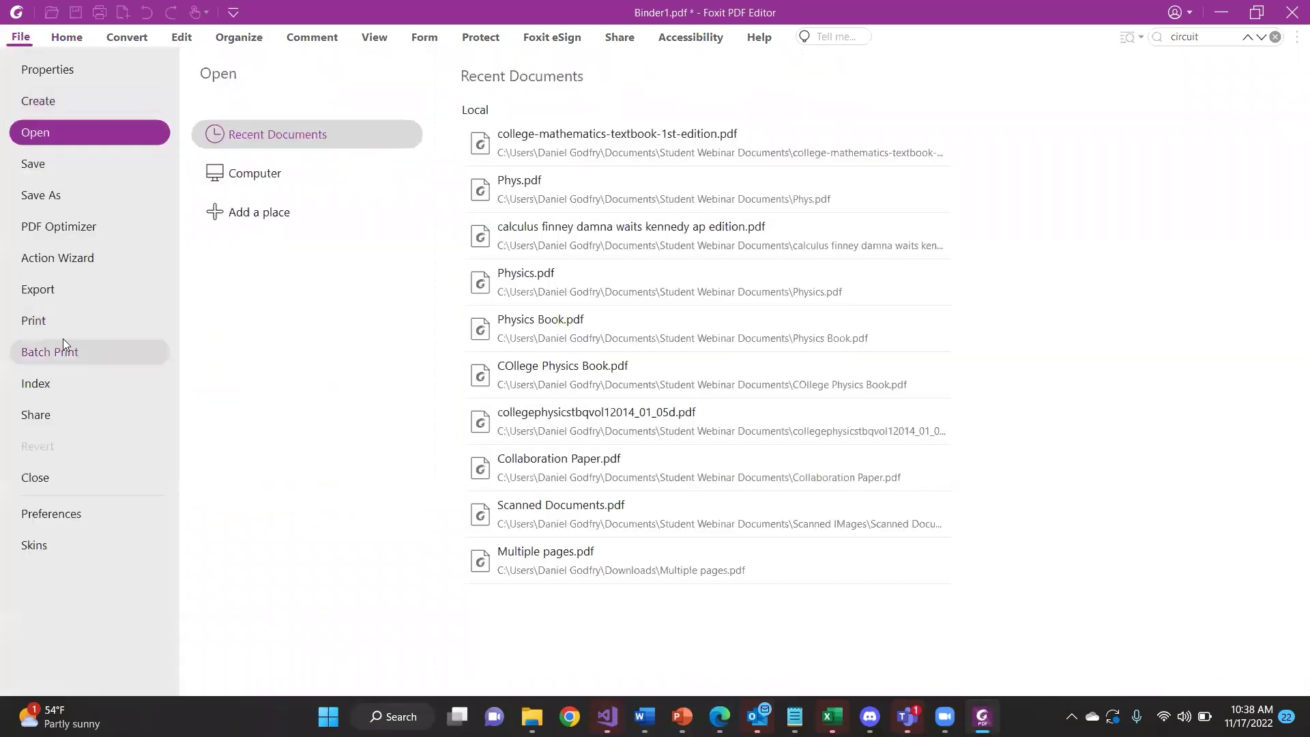
{"action": "left_click", "coordinate": [30, 327]}
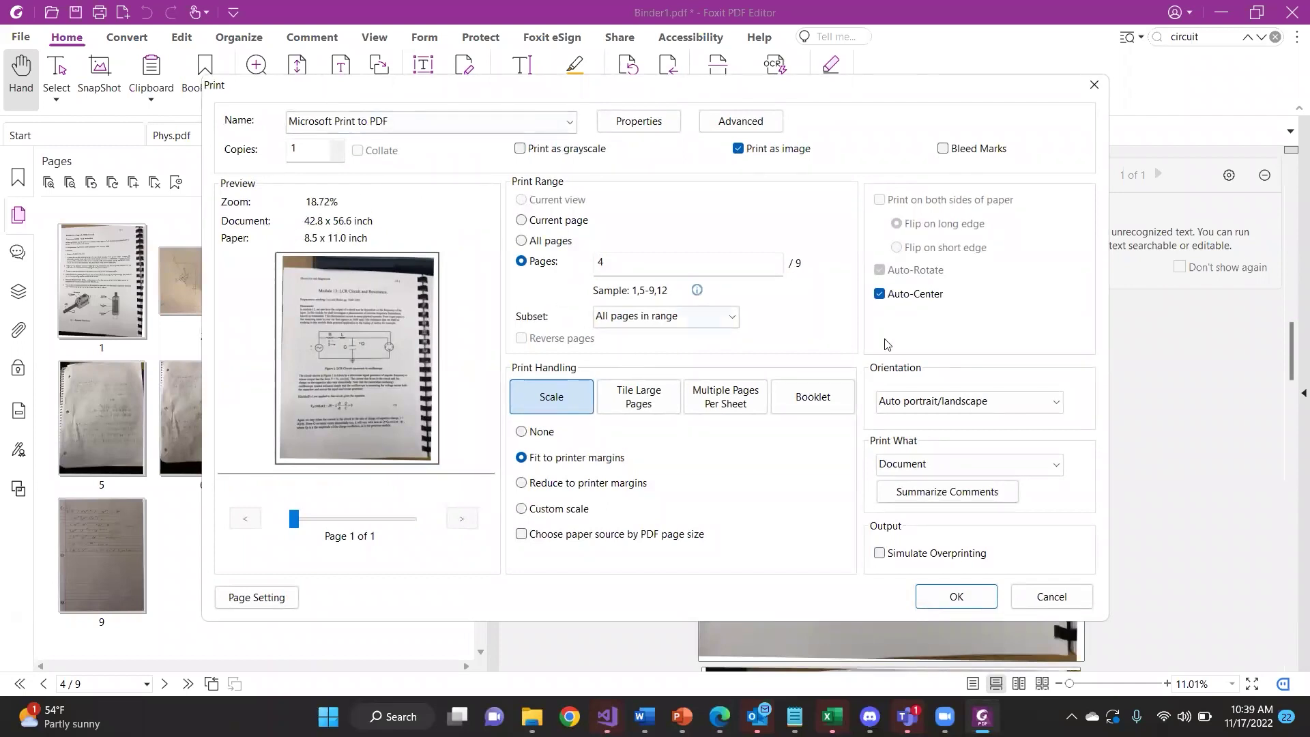
{"action": "left_click", "coordinate": [718, 395]}
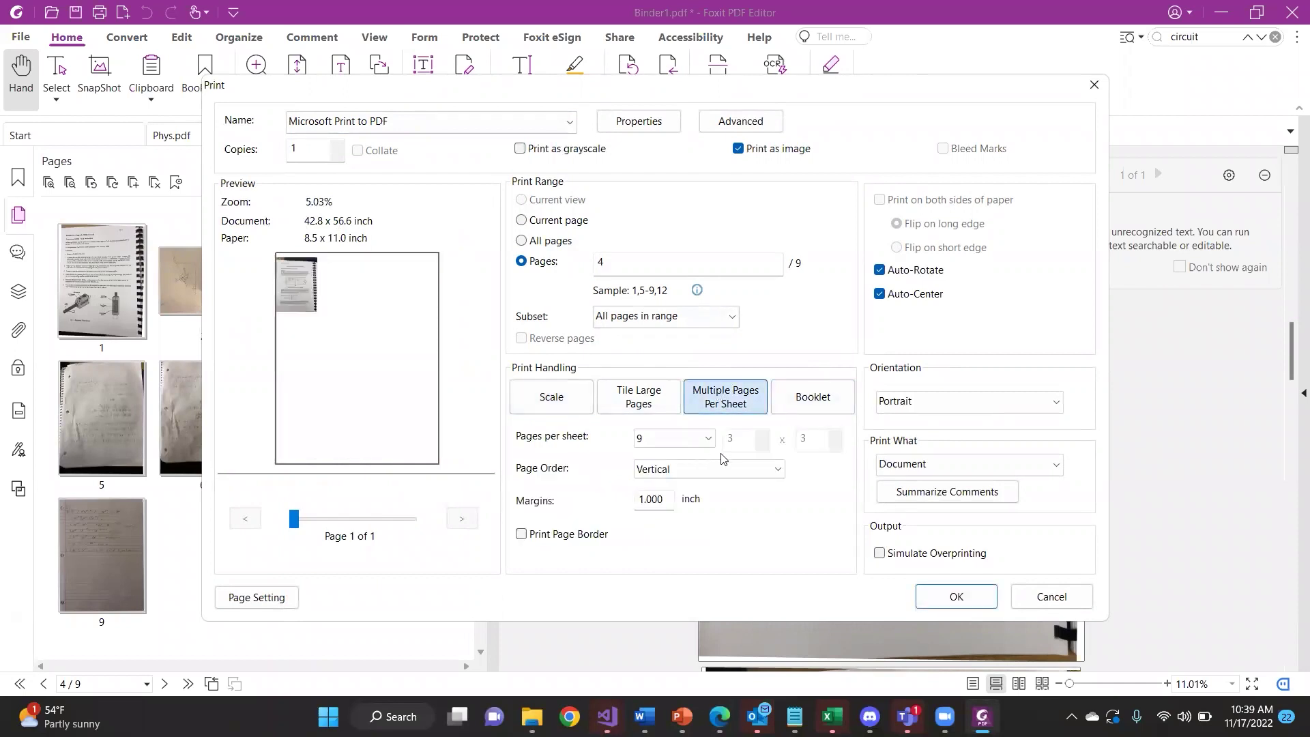
{"action": "left_click", "coordinate": [522, 242]}
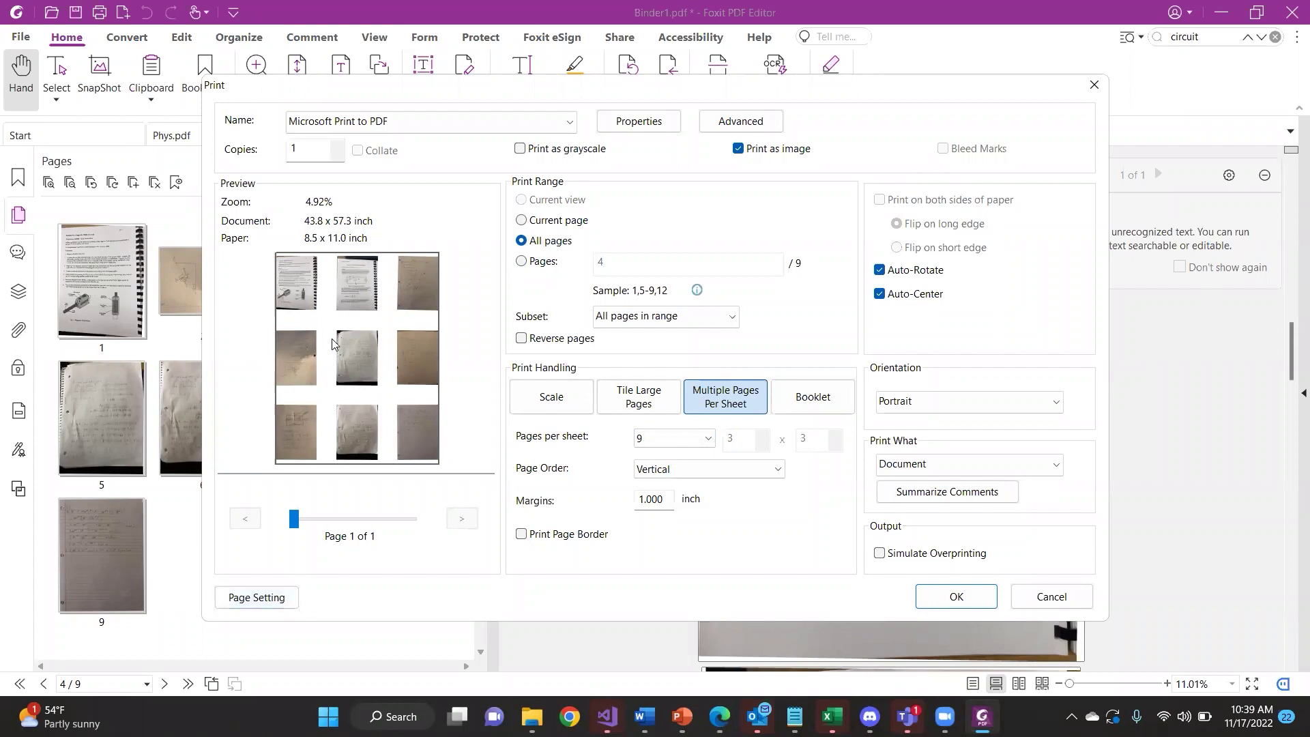
Set the margins between the pages on the printed sheet to .2 inch
{"action": "left_click", "coordinate": [646, 501]}
{"action": "double_click", "coordinate": [668, 498]}
{"action": "key", "text": "BackSpace"}
{"action": "type", "text": ".2"}
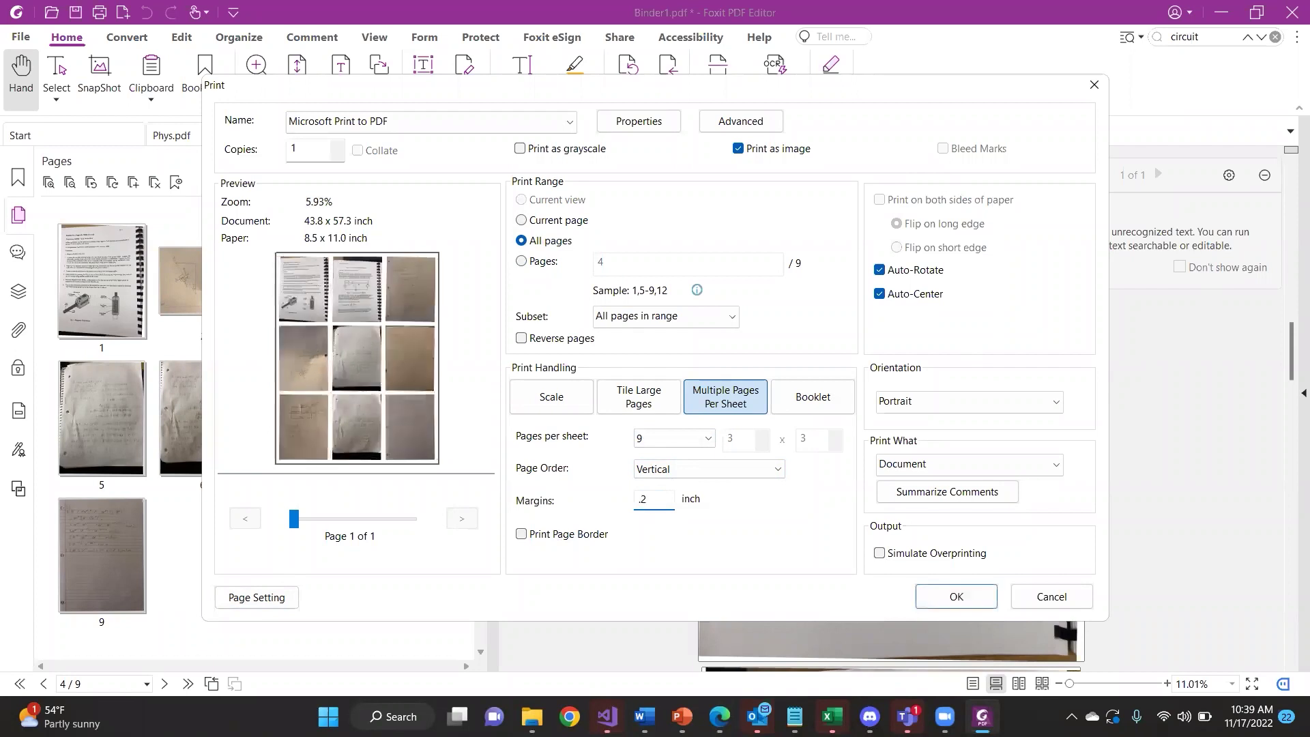
Raise the bottom page margin to 1.10 inch in the print job's page settings
{"action": "left_click", "coordinate": [262, 596]}
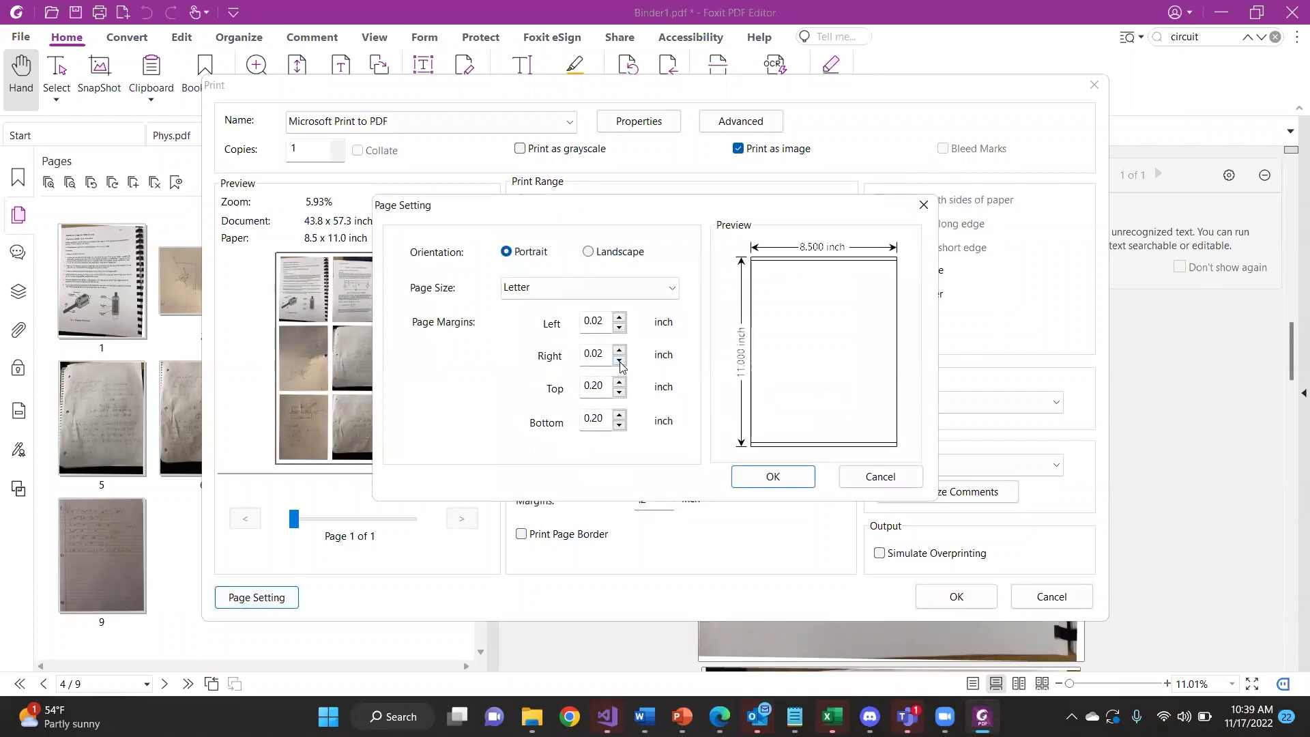
{"action": "left_click", "coordinate": [620, 415]}
{"action": "left_click", "coordinate": [619, 415]}
{"action": "left_click", "coordinate": [619, 414]}
{"action": "left_click", "coordinate": [620, 415]}
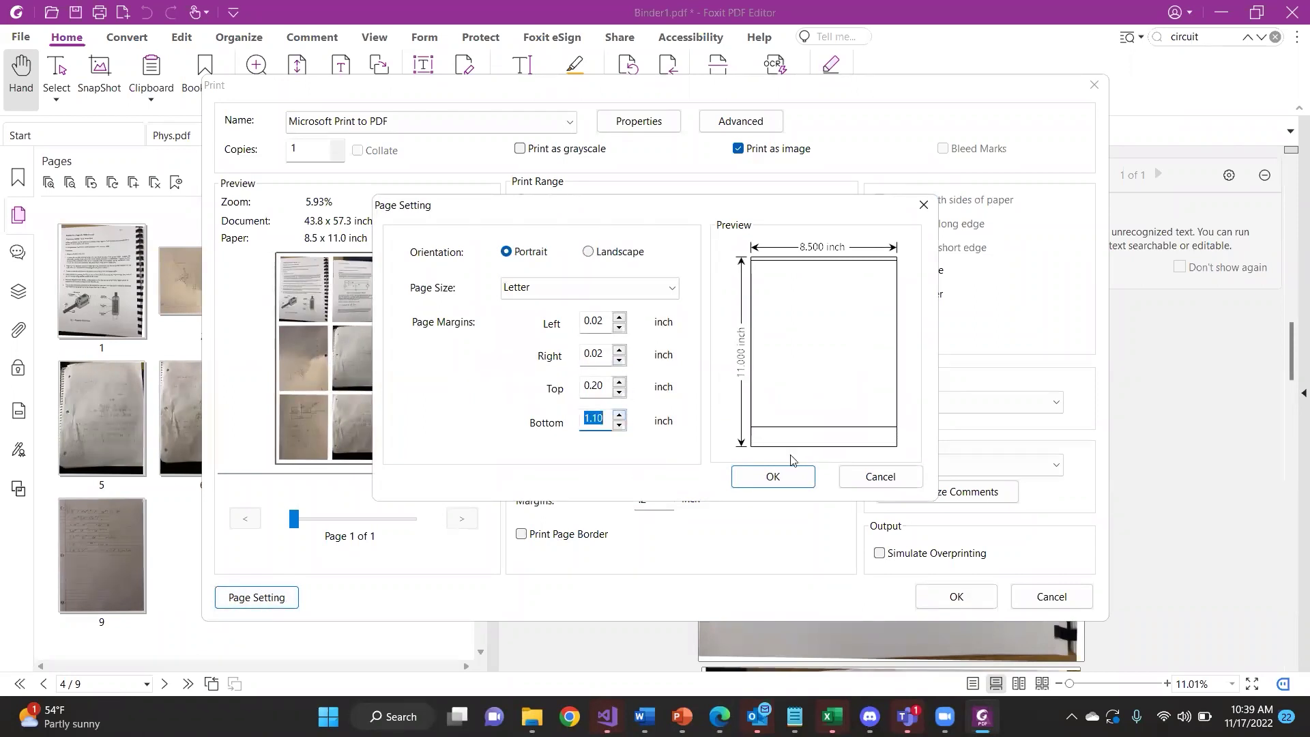
{"action": "left_click", "coordinate": [792, 476]}
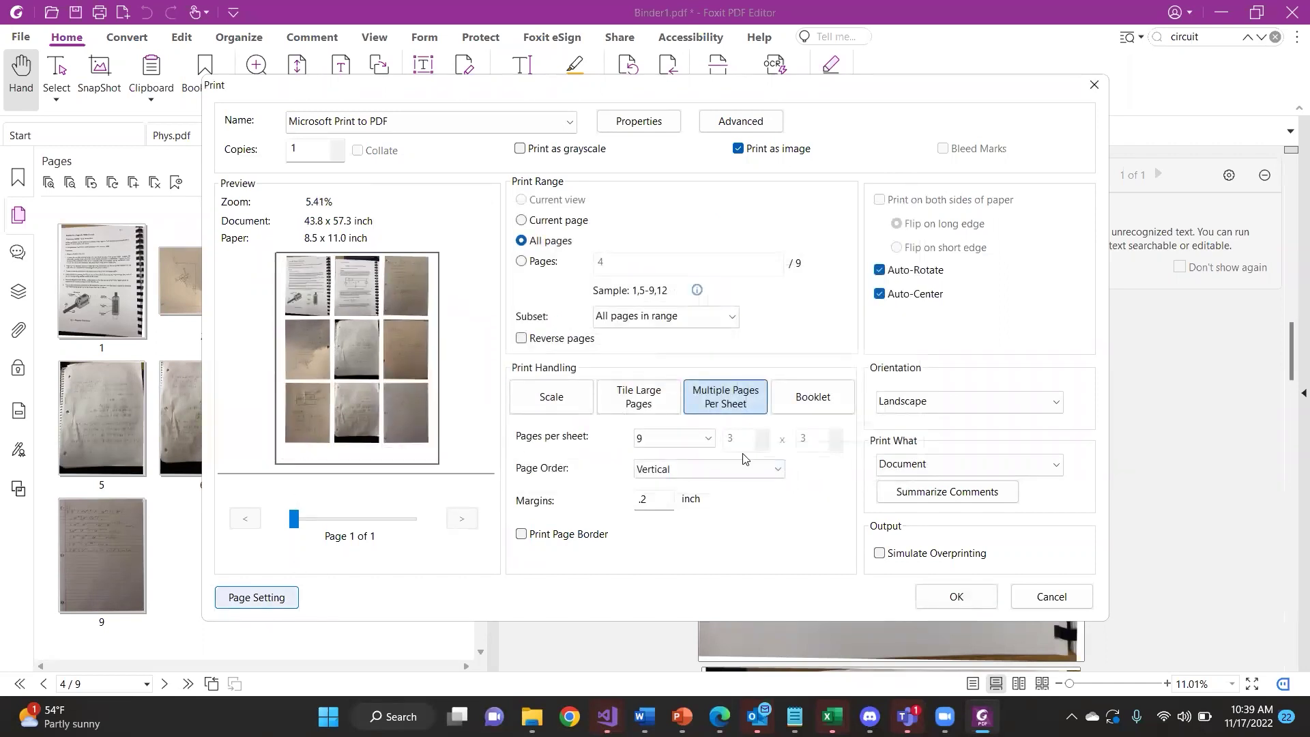
Bring the bottom page margin back down to 0.20 inch in the print job's page settings
{"action": "left_click", "coordinate": [274, 595]}
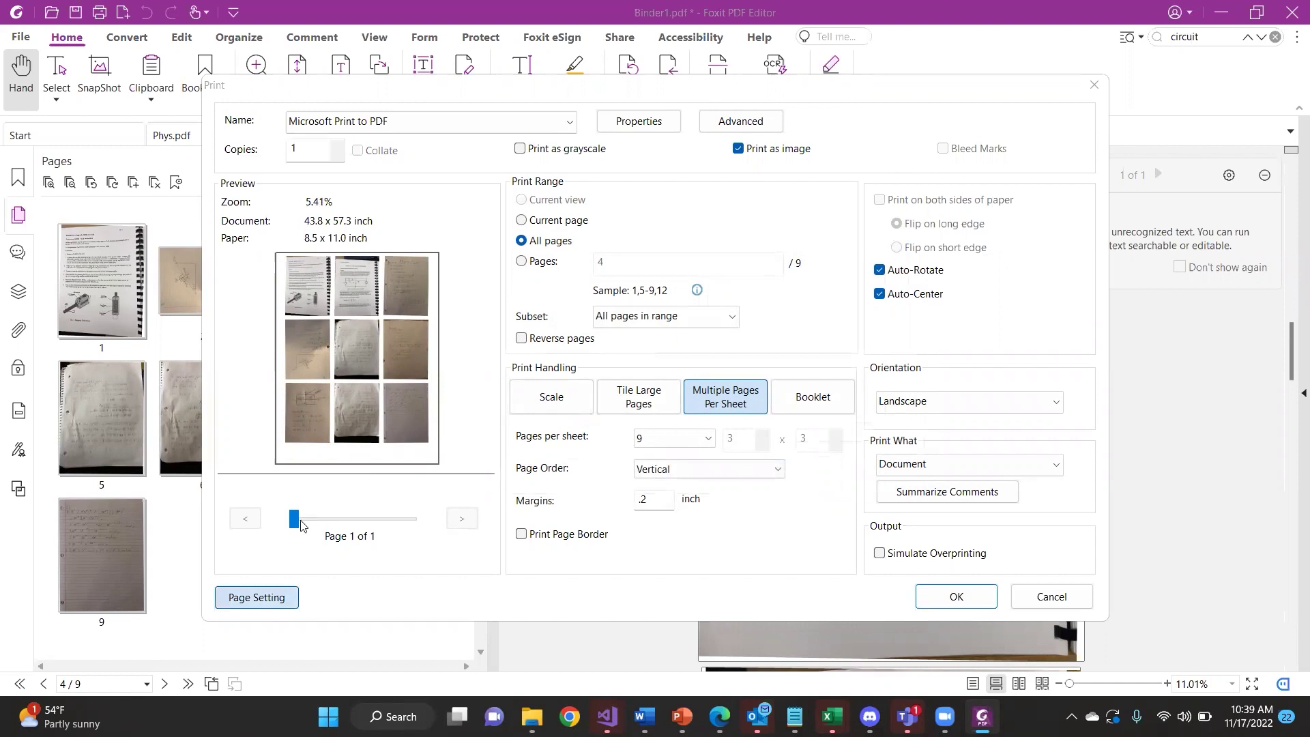
{"action": "left_click", "coordinate": [921, 205]}
{"action": "key", "text": "Return"}
{"action": "left_click", "coordinate": [619, 425]}
{"action": "left_click", "coordinate": [620, 425]}
{"action": "left_click", "coordinate": [619, 425]}
{"action": "left_click", "coordinate": [620, 425]}
{"action": "left_click", "coordinate": [620, 425]}
{"action": "left_click", "coordinate": [620, 425]}
{"action": "left_click", "coordinate": [619, 425]}
{"action": "type", "text": "0.10"}
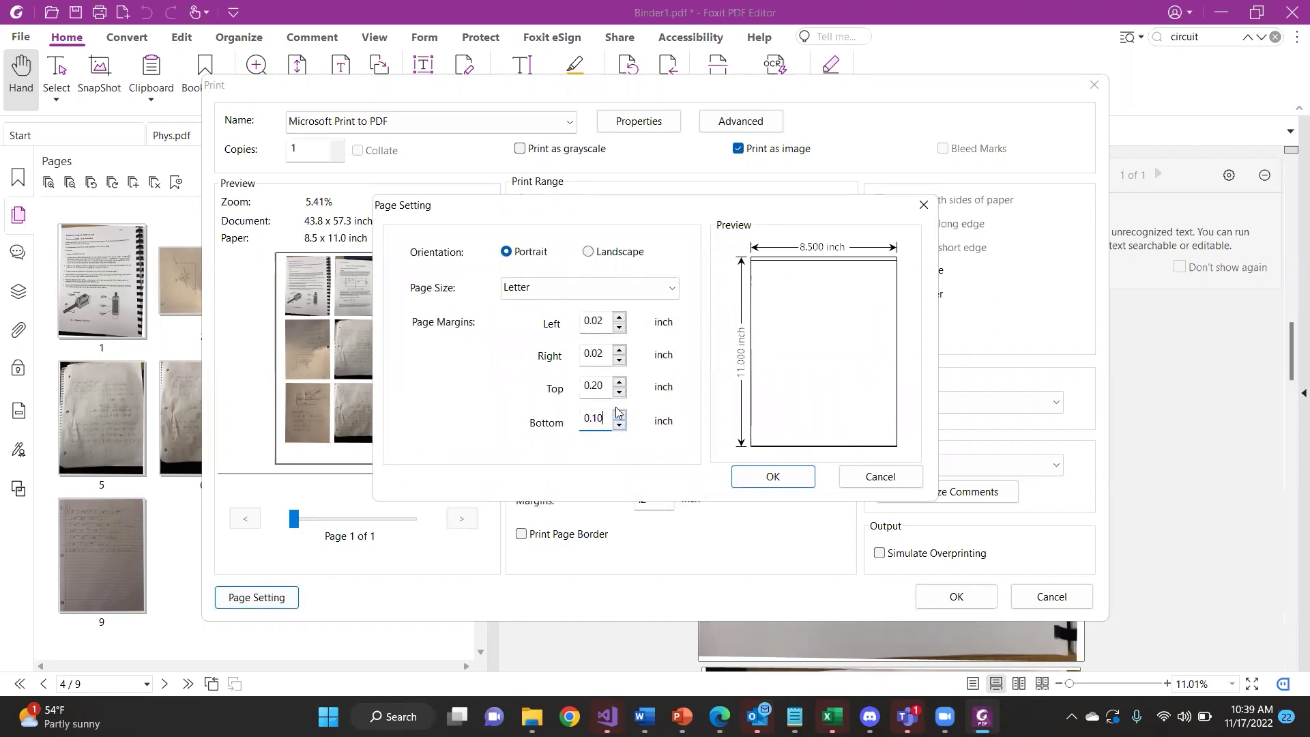
{"action": "left_click", "coordinate": [618, 419]}
{"action": "left_click", "coordinate": [761, 481]}
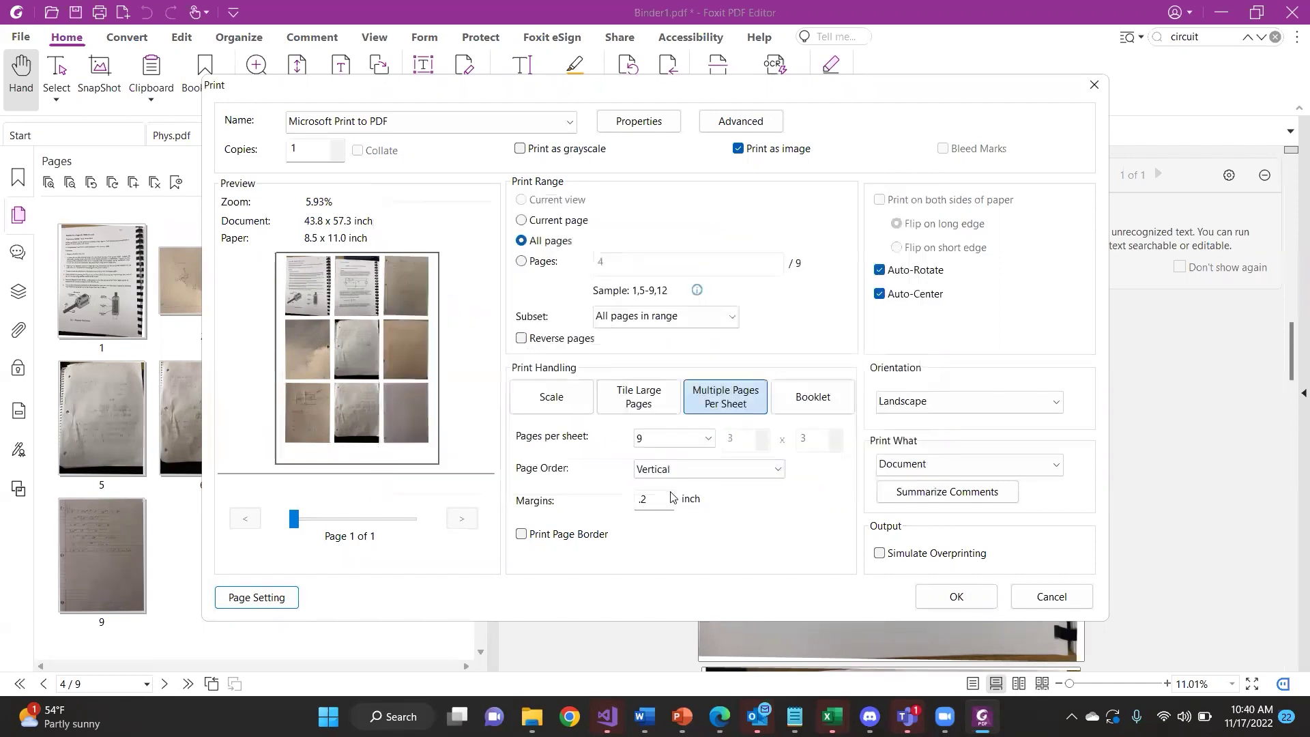
Set the margins between the nine pages on the sheet to 1 inch
{"action": "left_click", "coordinate": [659, 500]}
{"action": "key", "text": "BackSpace"}
{"action": "key", "text": "BackSpace"}
{"action": "type", "text": "1"}
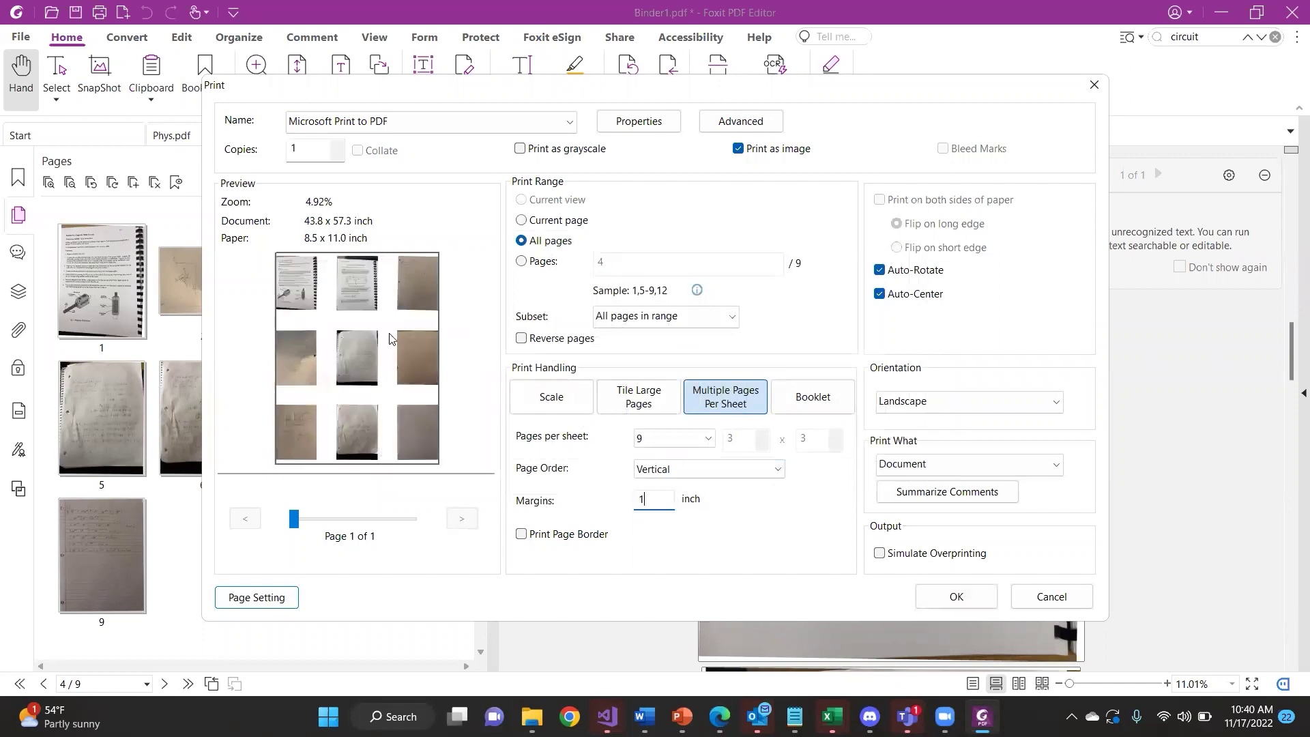
Print the nine-page sheet to a PDF file named PhotoNotes in the Scanned IMages folder
{"action": "left_click", "coordinate": [948, 597]}
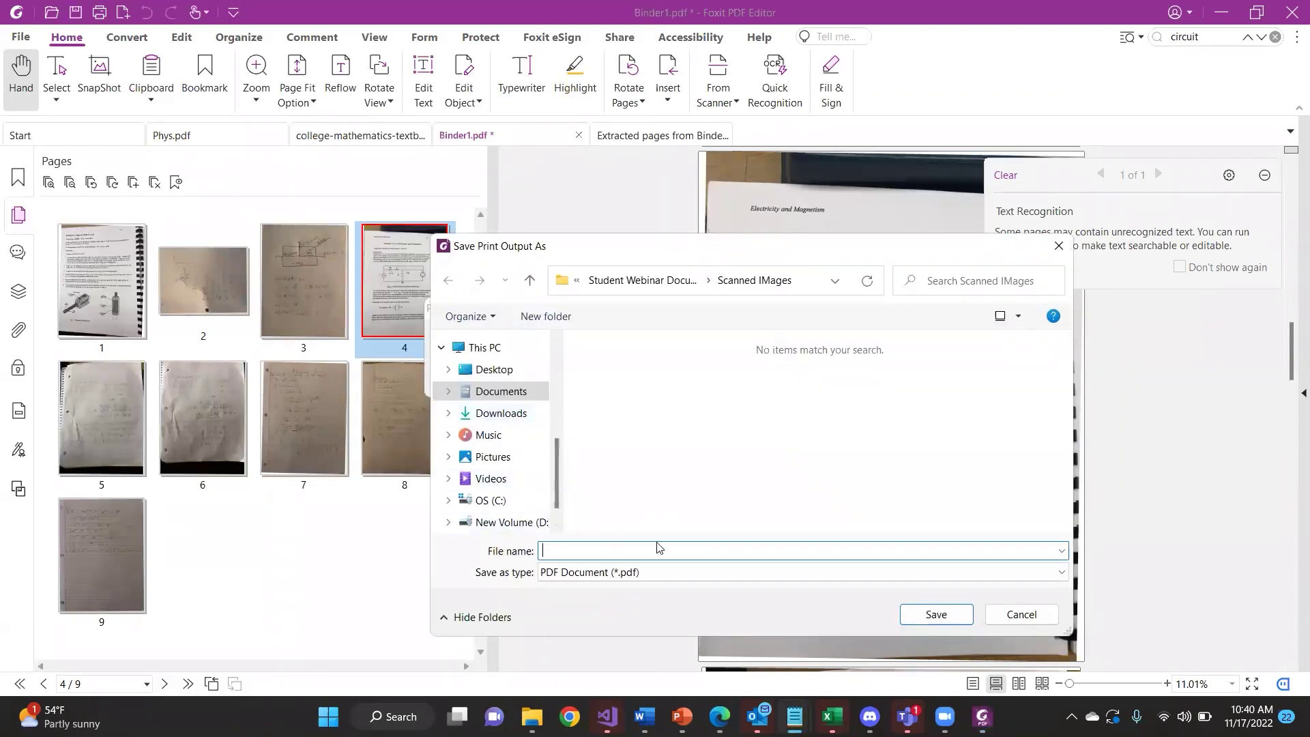
{"action": "type", "text": "hotoNote"}
{"action": "key", "text": "Return"}
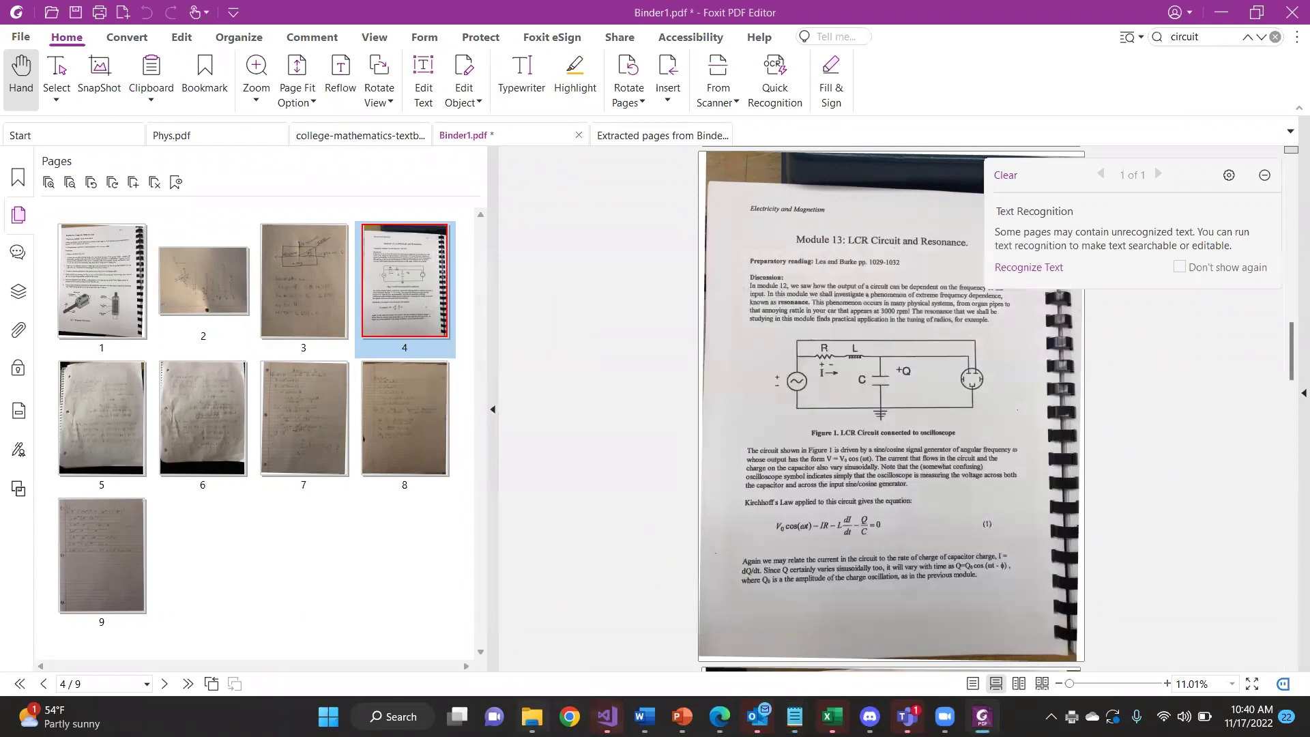
Switch to File Explorer and open the PhotoNotes PDF from the Scanned IMages folder
{"action": "left_click", "coordinate": [531, 716]}
{"action": "left_click", "coordinate": [1145, 168]}
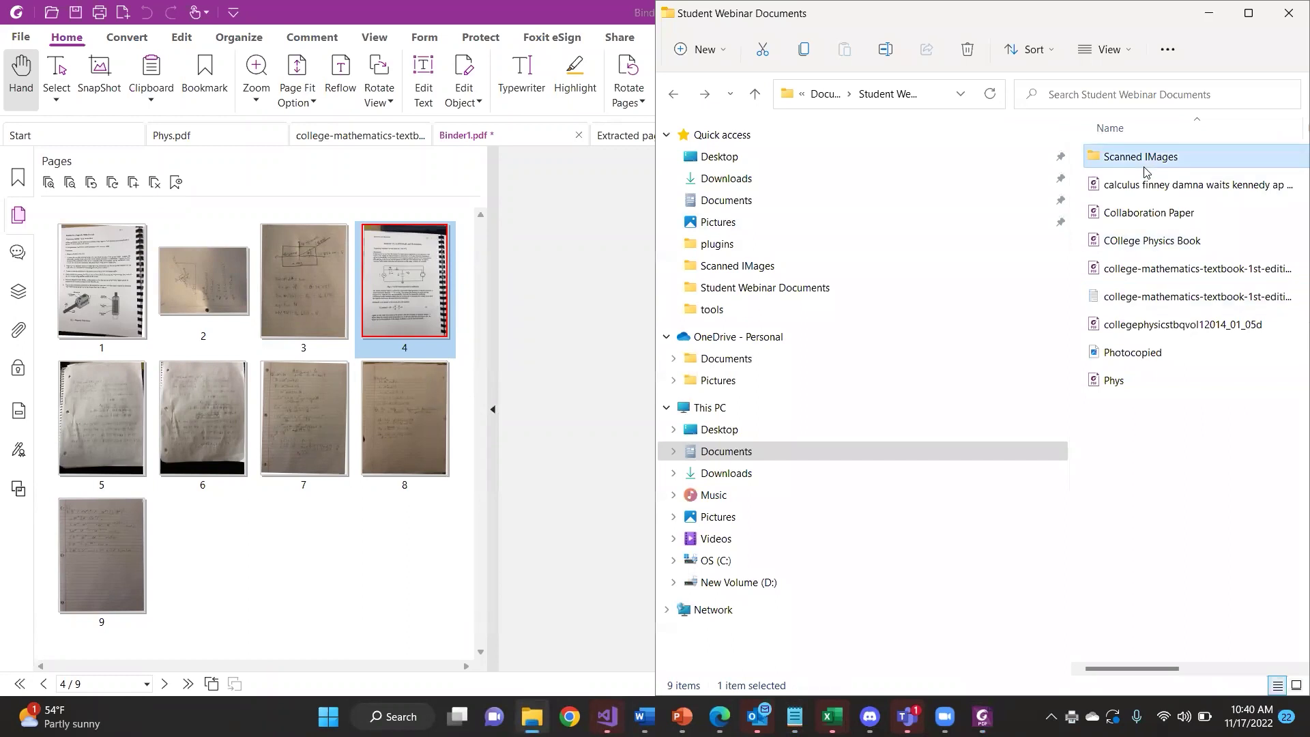
{"action": "double_click", "coordinate": [1141, 167]}
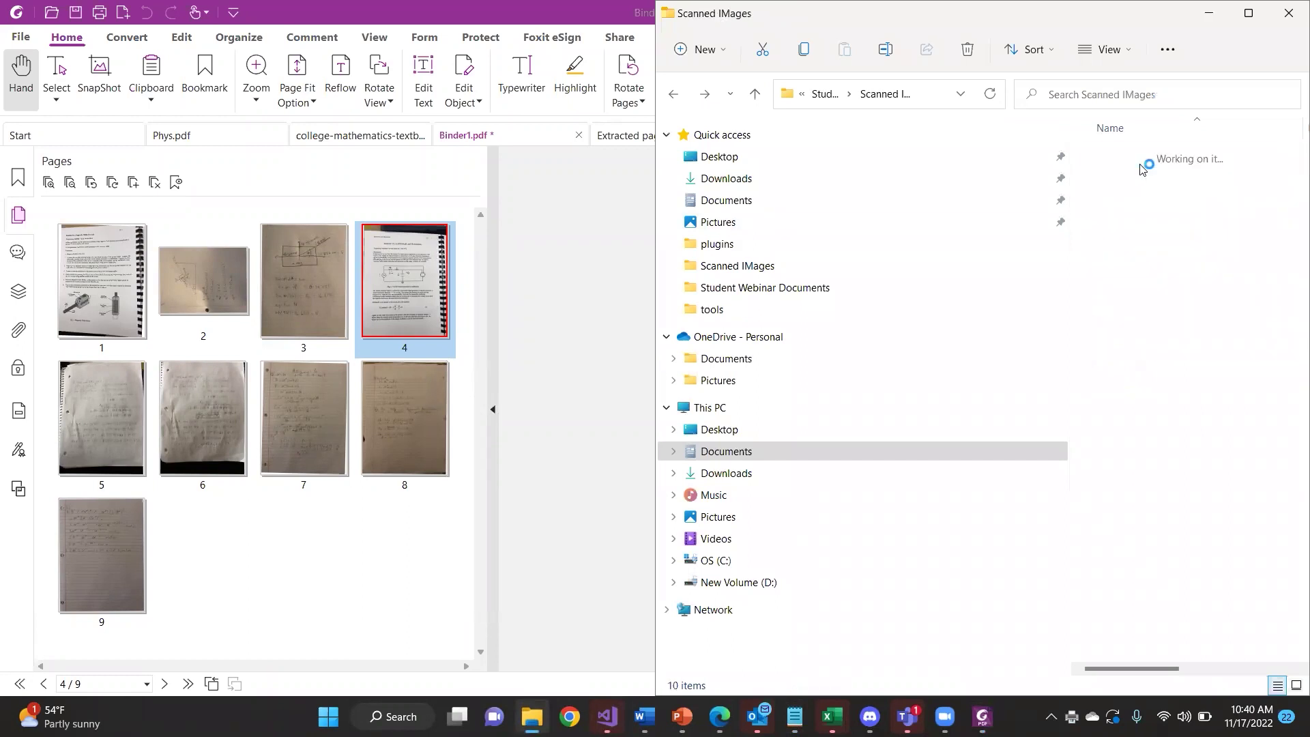
{"action": "double_click", "coordinate": [1153, 409]}
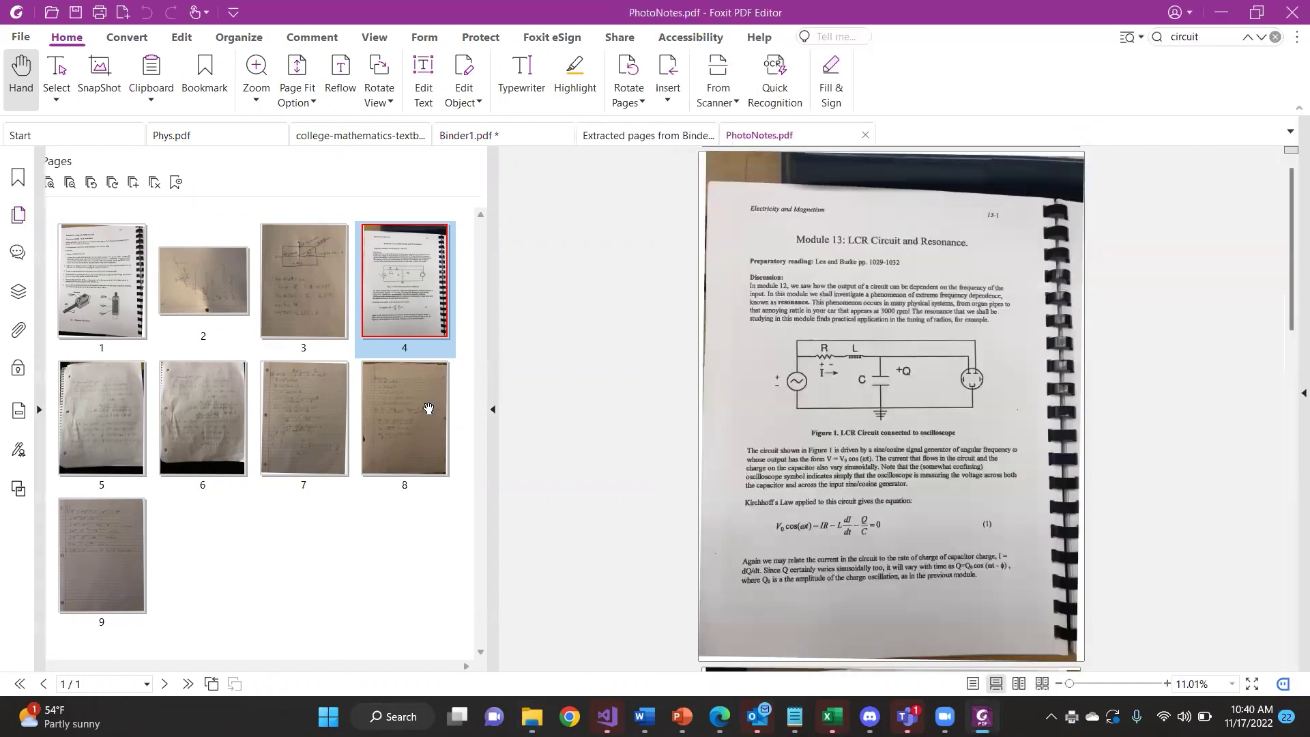
Examine the layout and legibility of all nine scanned notes on the single PhotoNotes sheet
{"action": "scroll", "coordinate": [429, 408], "scroll_direction": "down", "scroll_amount": 2}
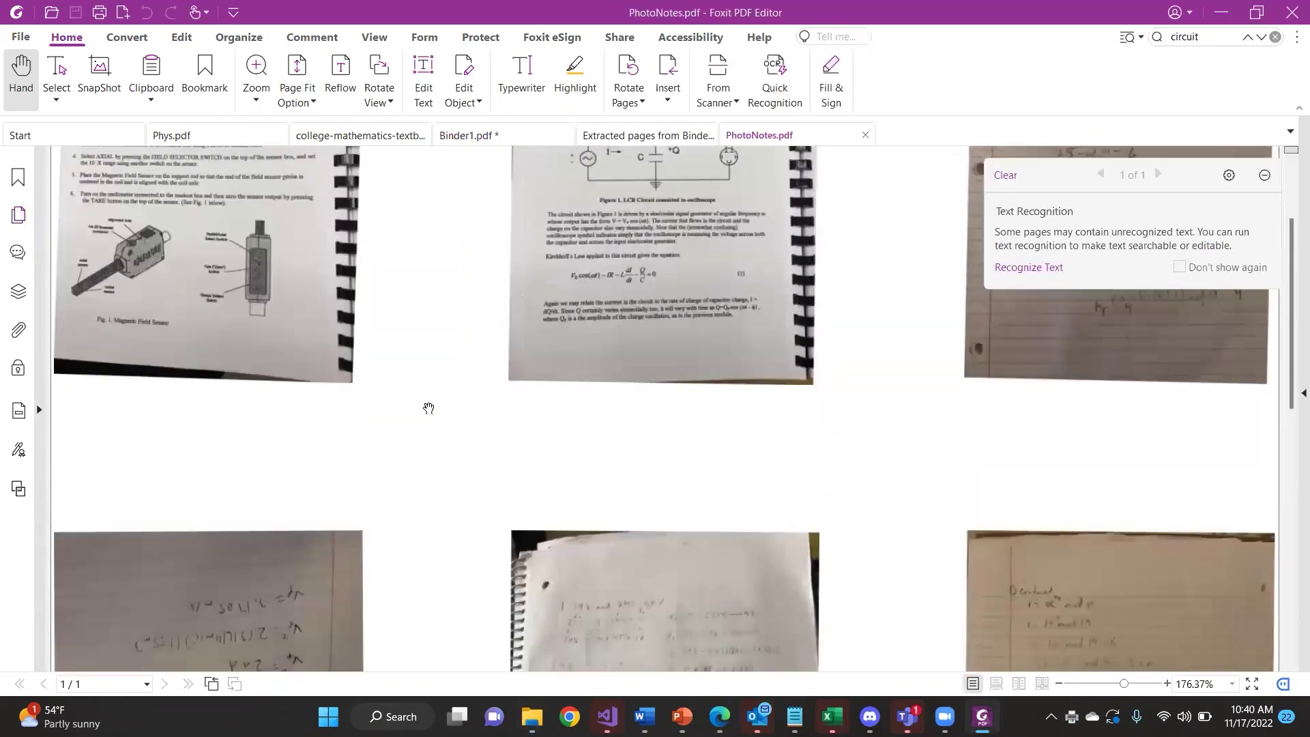
{"action": "scroll", "coordinate": [428, 408], "scroll_direction": "down", "scroll_amount": 4}
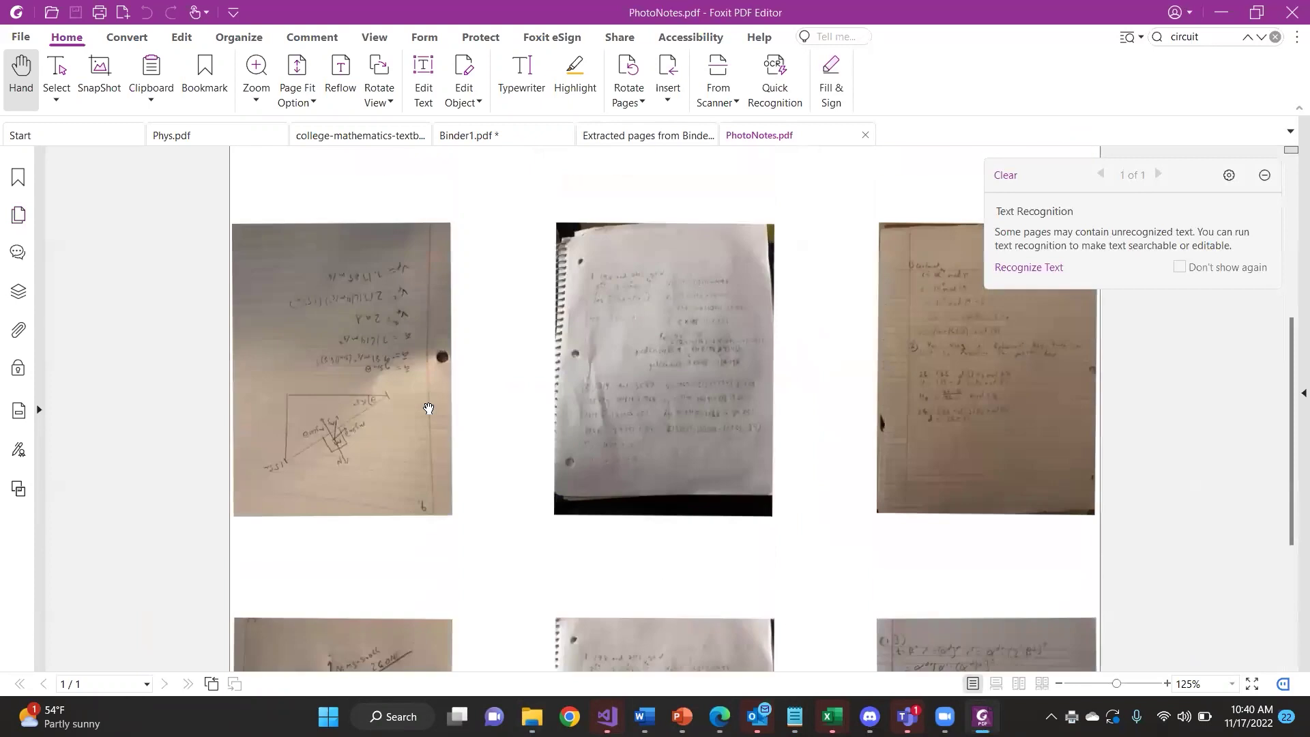
{"action": "scroll", "coordinate": [429, 408], "scroll_direction": "up", "scroll_amount": 5}
{"action": "scroll", "coordinate": [429, 408], "scroll_direction": "down", "scroll_amount": 7}
{"action": "scroll", "coordinate": [429, 408], "scroll_direction": "down", "scroll_amount": 2}
{"action": "scroll", "coordinate": [280, 372], "scroll_direction": "up", "scroll_amount": 3}
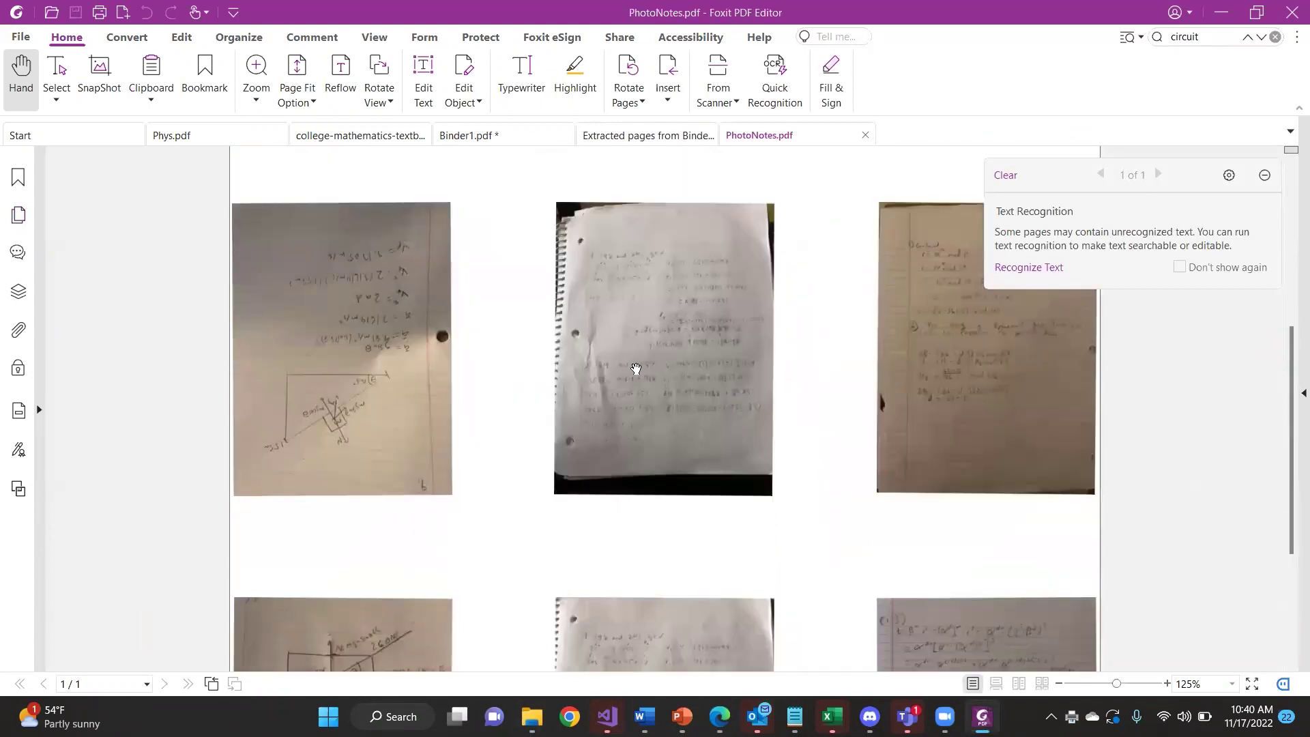
{"action": "scroll", "coordinate": [636, 369], "scroll_direction": "up", "scroll_amount": 4}
{"action": "scroll", "coordinate": [636, 369], "scroll_direction": "up", "scroll_amount": 1}
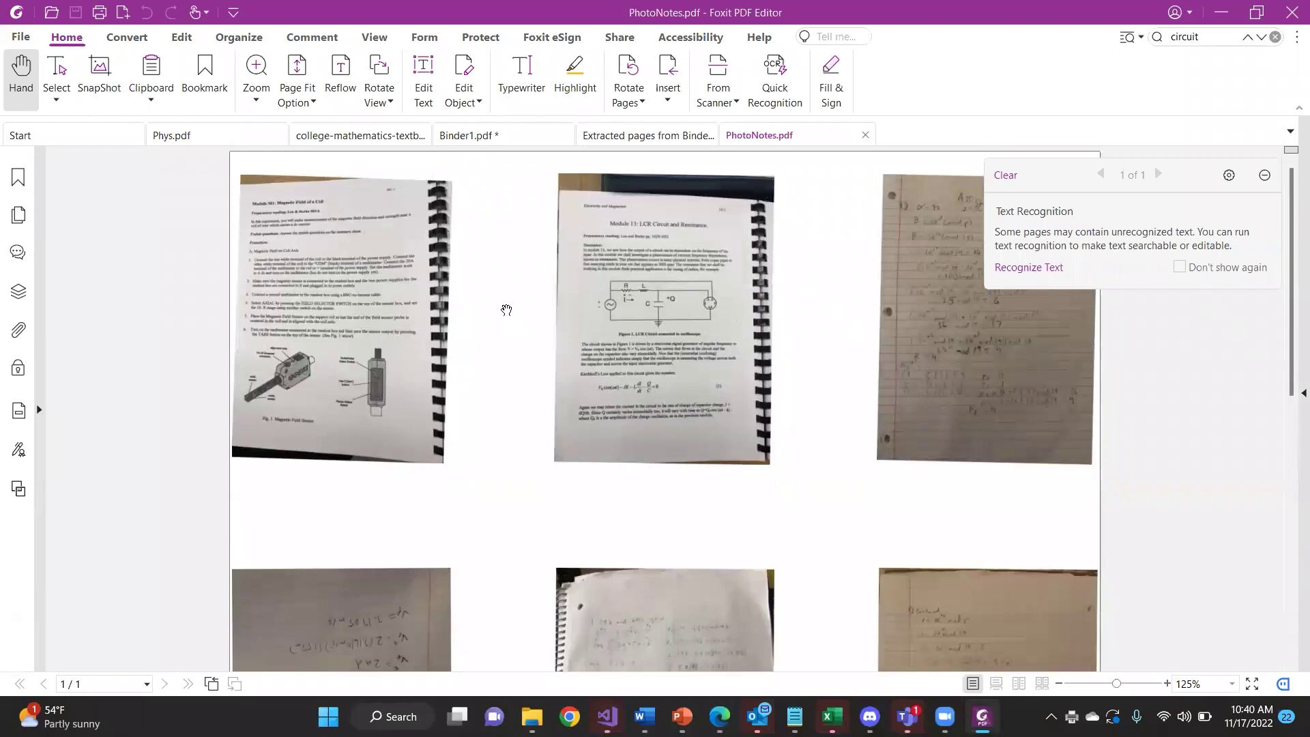
{"action": "scroll", "coordinate": [690, 317], "scroll_direction": "down", "scroll_amount": 1}
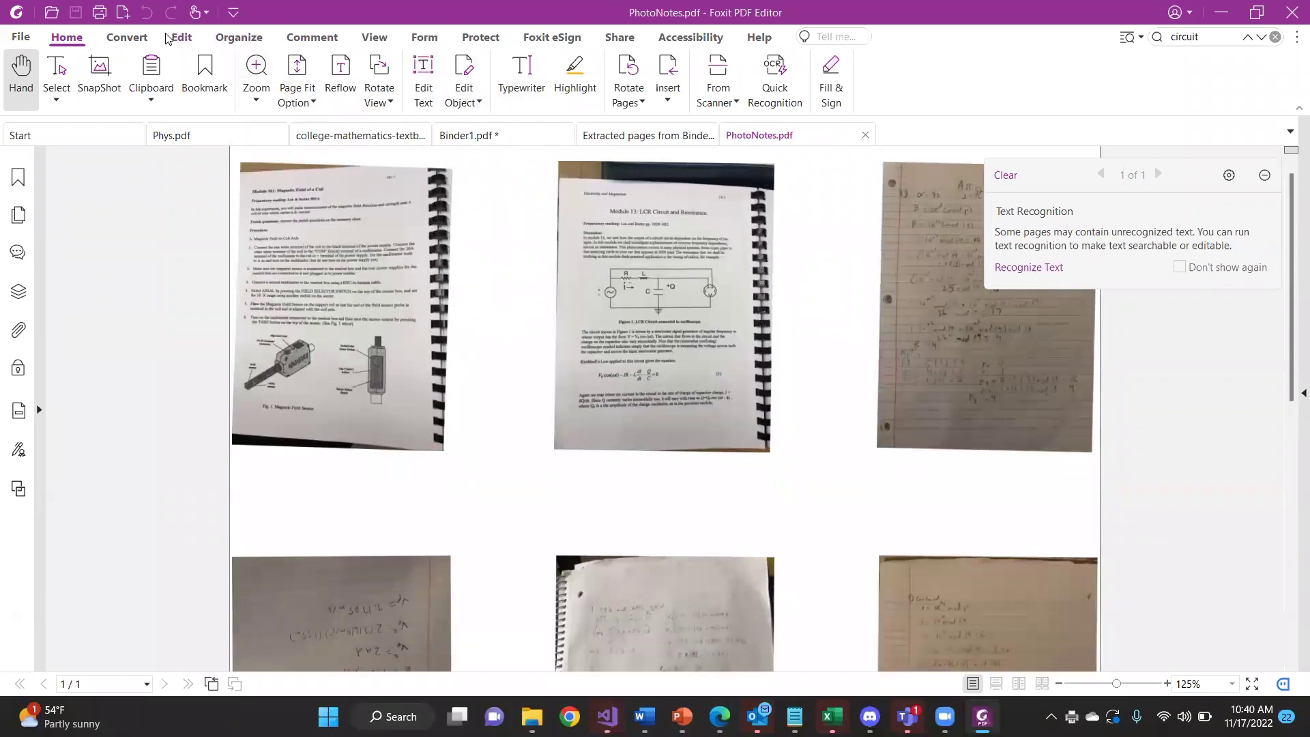
With the Pencil tool, sketch a D shape below the first scanned page and a long curve across to the third page
{"action": "left_click", "coordinate": [260, 36]}
{"action": "left_click", "coordinate": [308, 37]}
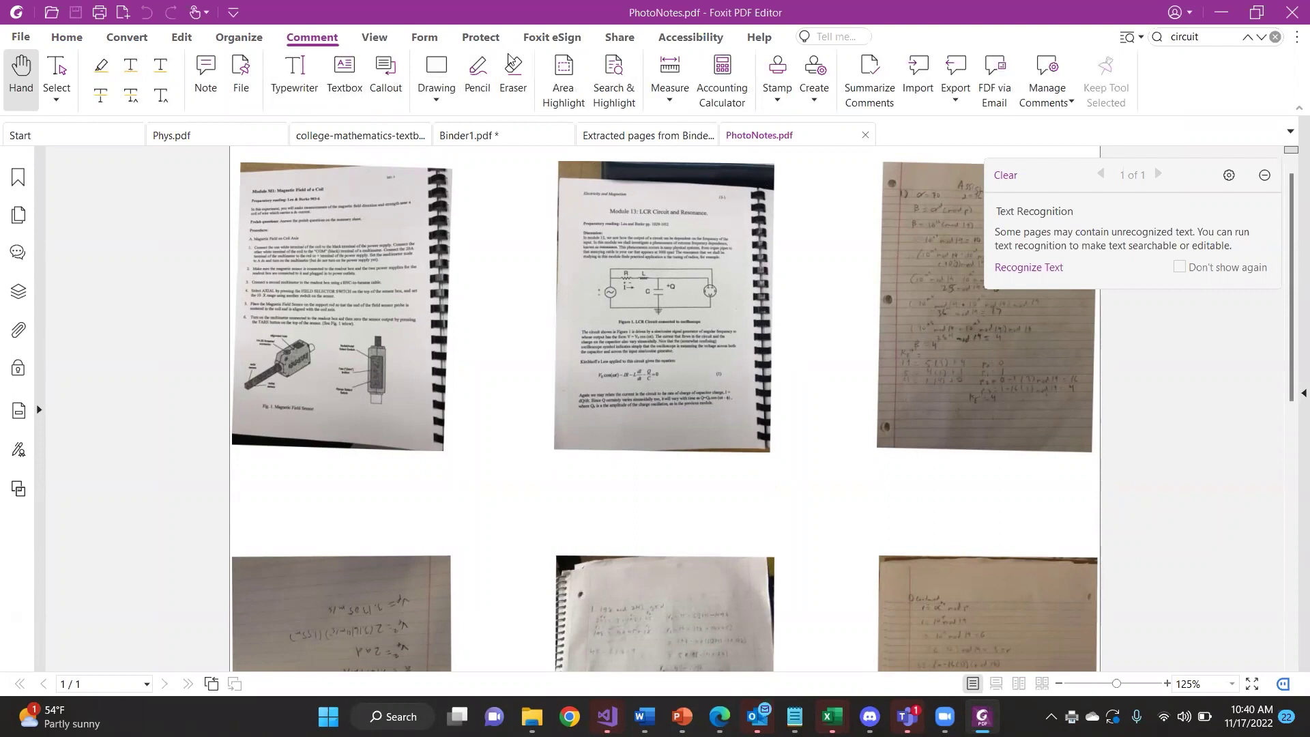
{"action": "left_click", "coordinate": [477, 76]}
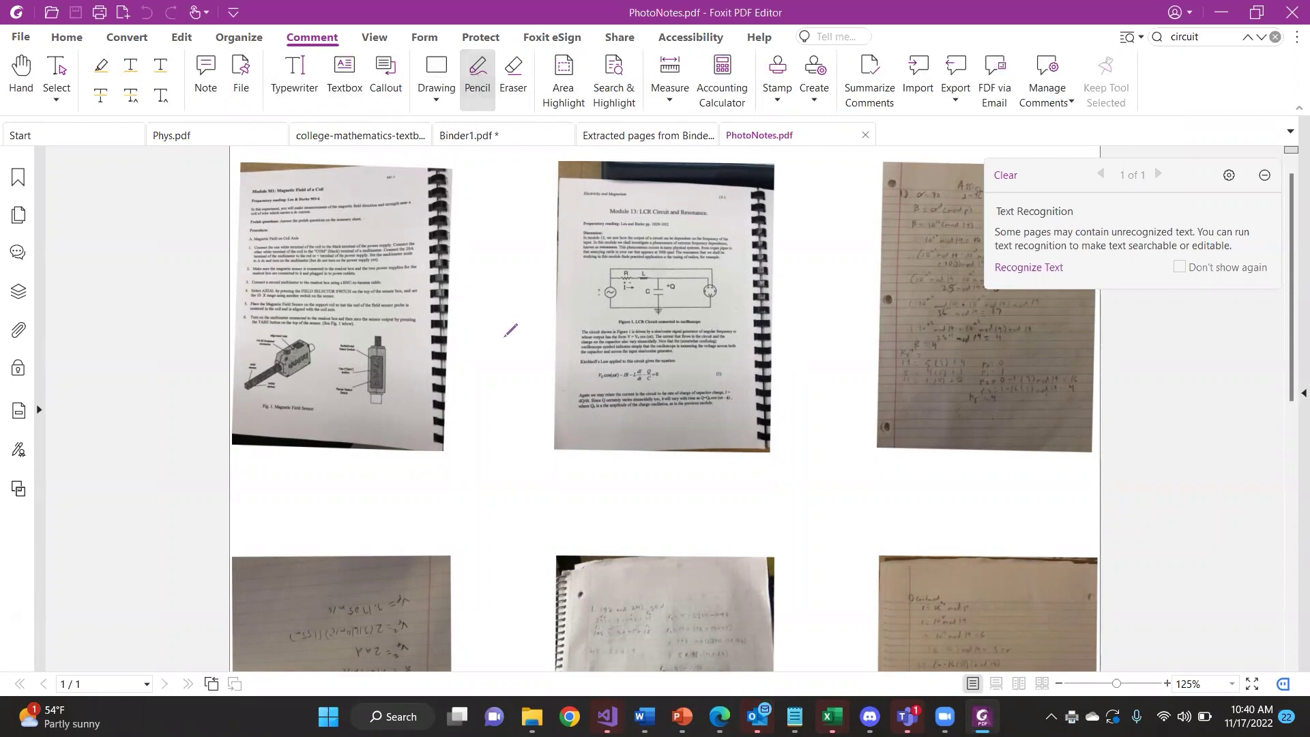
{"action": "left_click_drag", "start_coordinate": [383, 436], "coordinate": [396, 426]}
{"action": "mouse_move", "coordinate": [311, 488]}
{"action": "left_mouse_down"}
{"action": "mouse_move", "coordinate": [377, 470]}
{"action": "mouse_move", "coordinate": [339, 496]}
{"action": "left_mouse_up"}
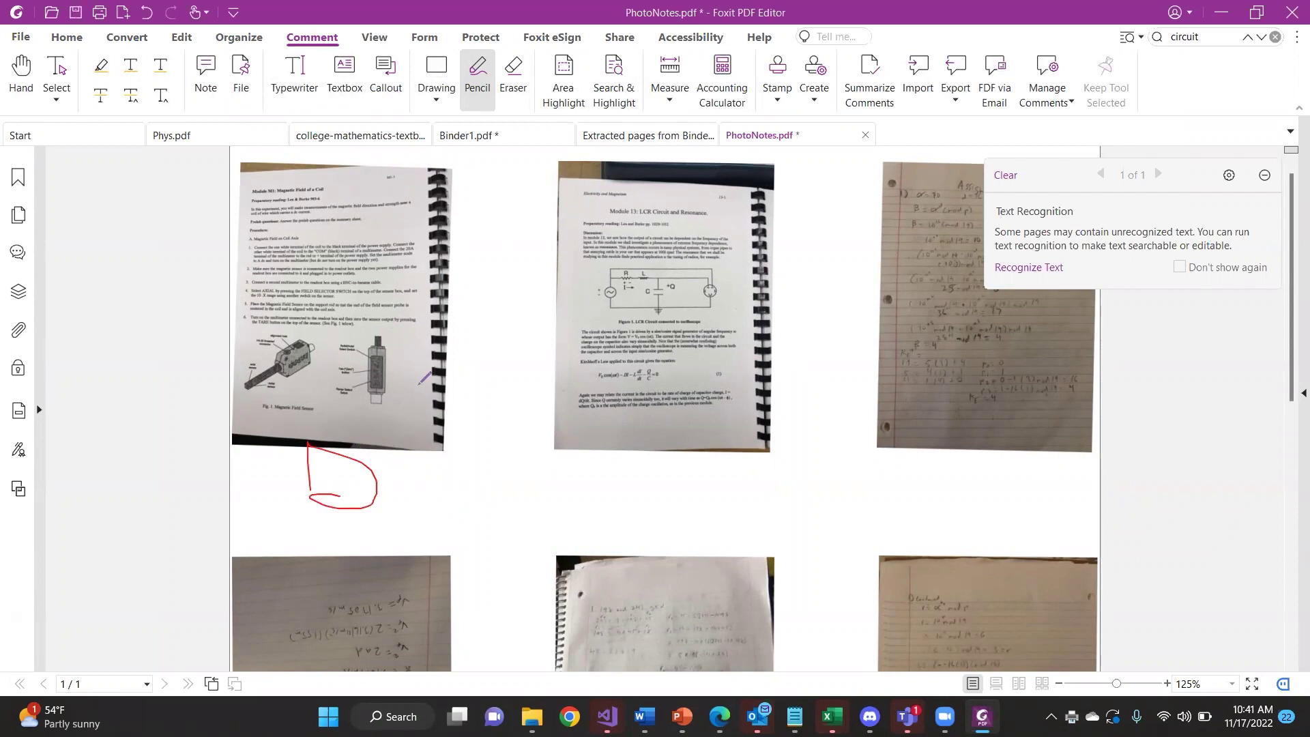
{"action": "mouse_move", "coordinate": [410, 423]}
{"action": "left_mouse_down"}
{"action": "mouse_move", "coordinate": [699, 531]}
{"action": "mouse_move", "coordinate": [846, 482]}
{"action": "mouse_move", "coordinate": [970, 386]}
{"action": "left_mouse_up"}
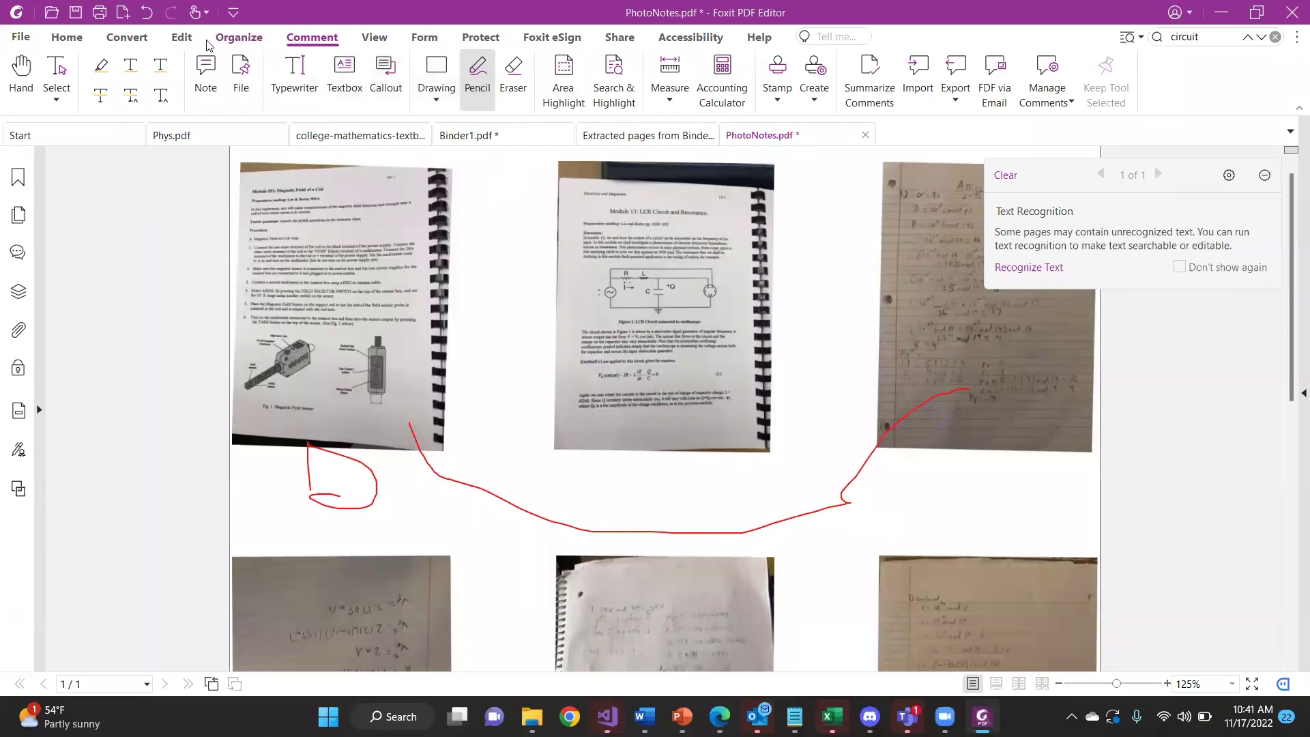
Add a rounded rectangle outline around the LCR circuit diagram on the second scanned page
{"action": "left_click", "coordinate": [181, 37]}
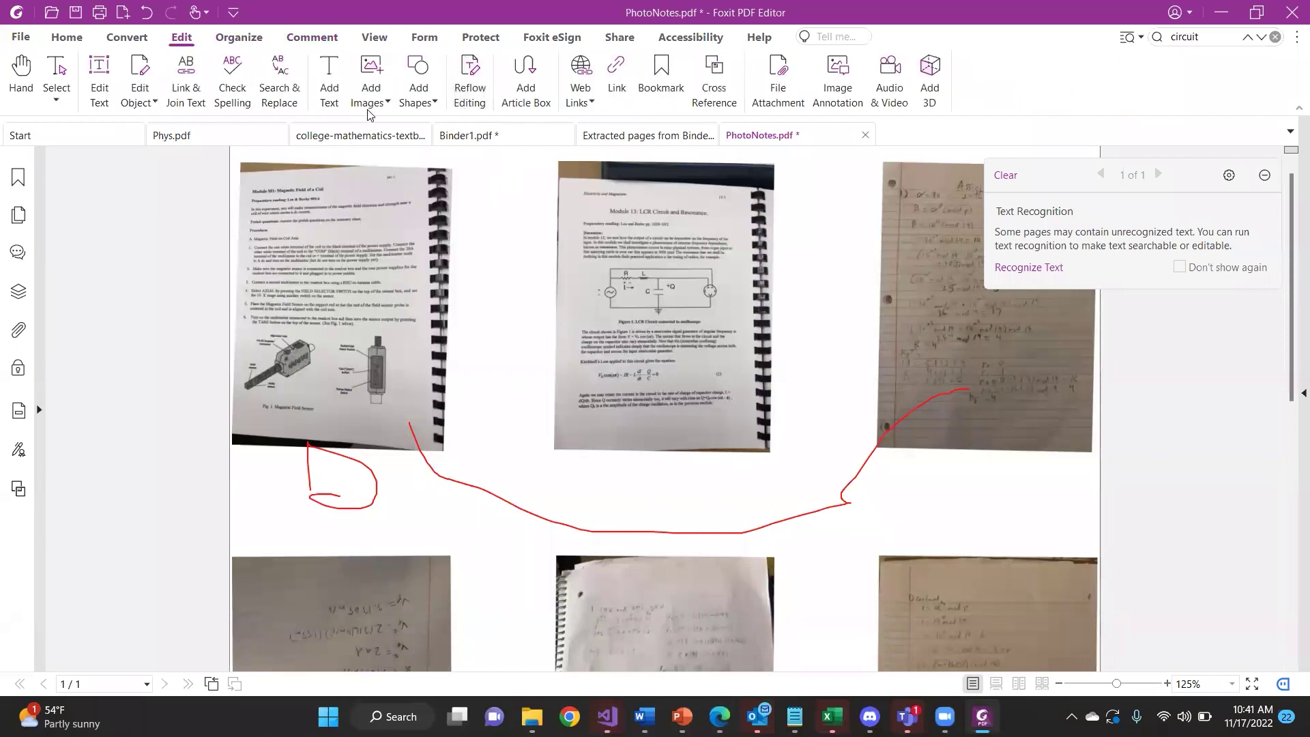
{"action": "left_click", "coordinate": [419, 86]}
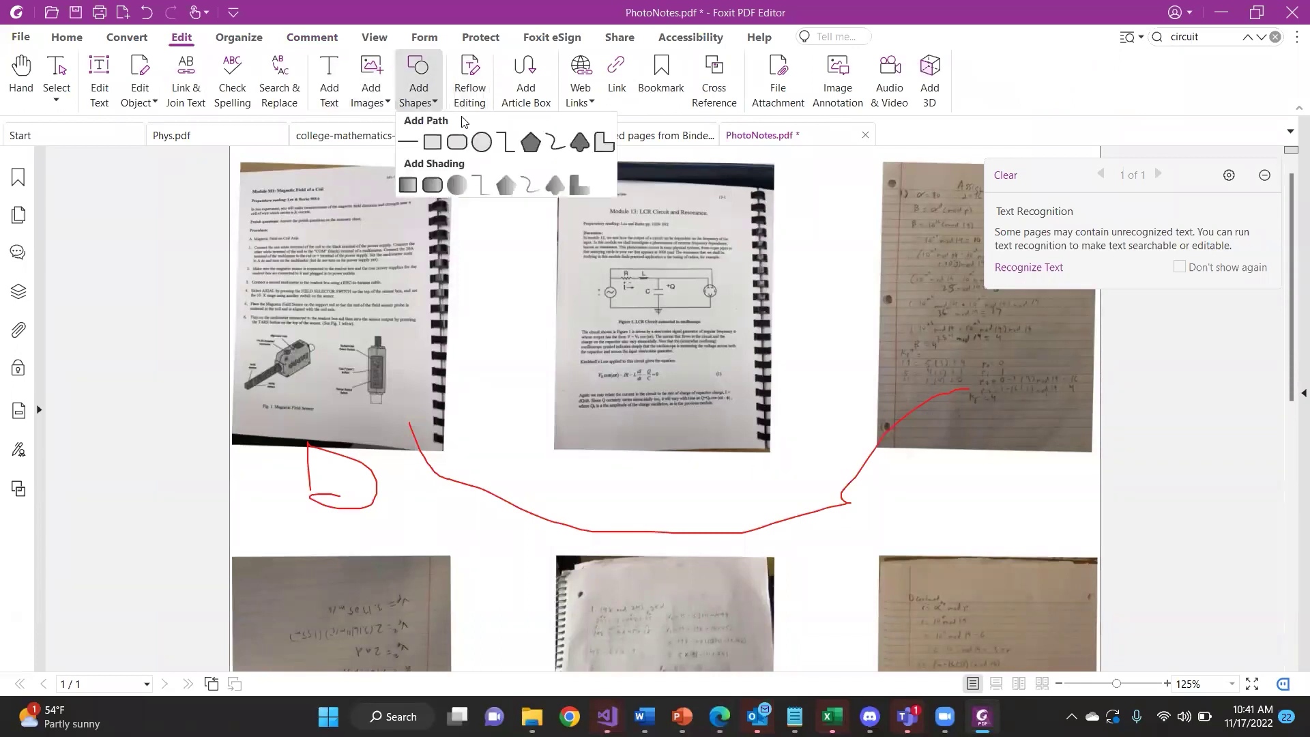
{"action": "left_click", "coordinate": [456, 143]}
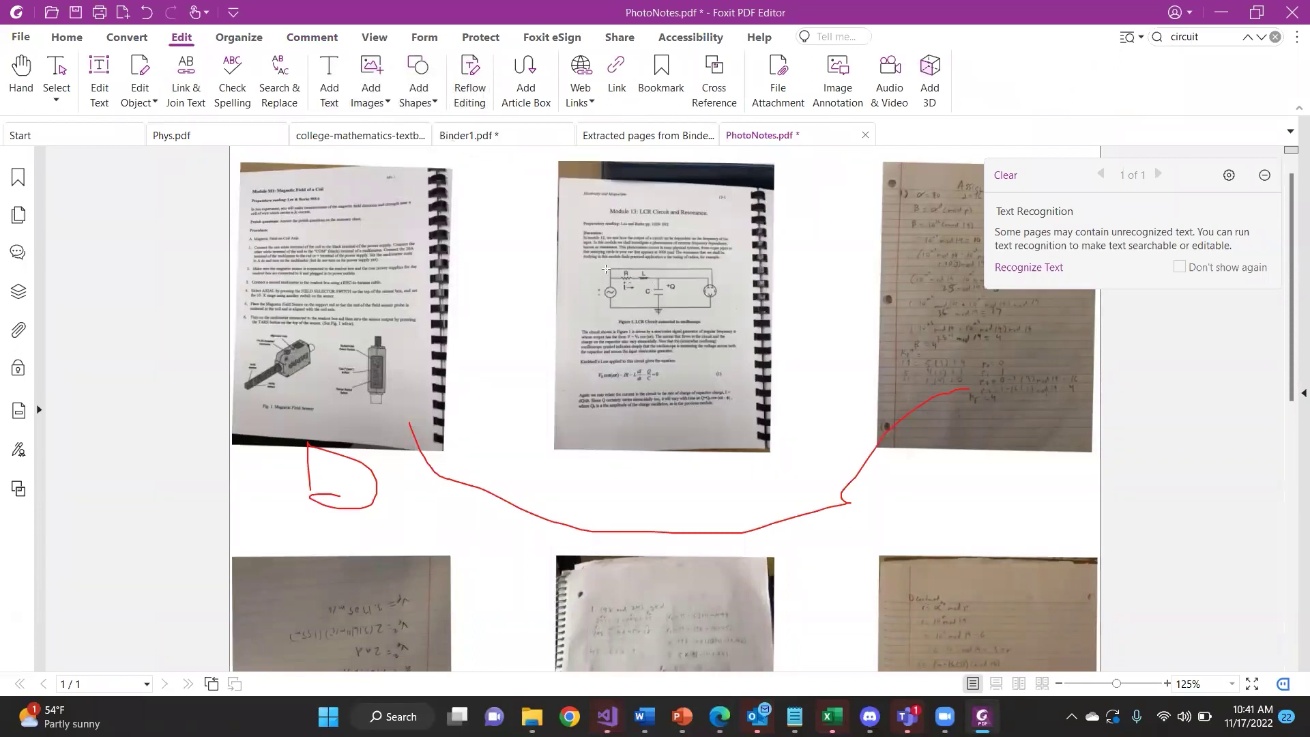
{"action": "left_click_drag", "start_coordinate": [605, 269], "coordinate": [705, 317]}
{"action": "left_click_drag", "start_coordinate": [756, 318], "coordinate": [756, 319]}
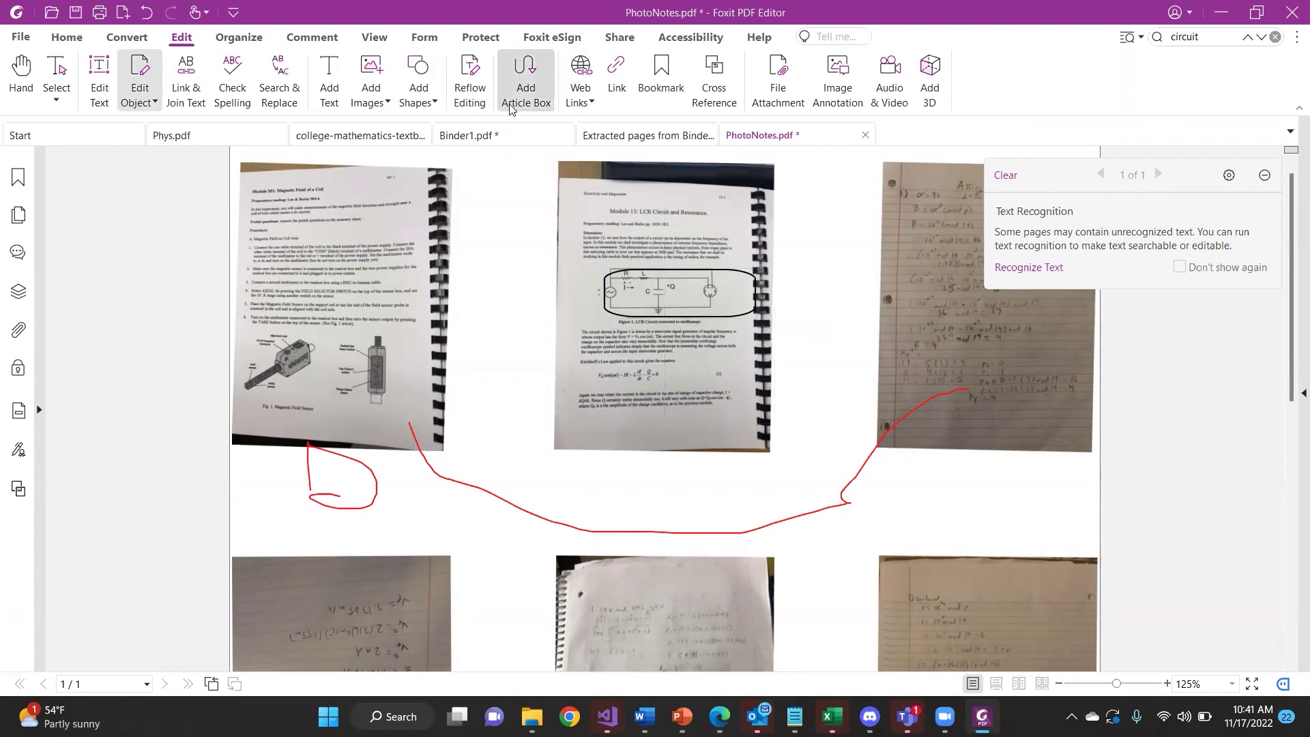
Add a zigzag polyline from the first scanned page, down below the second, up to the third, and down to the sheet's middle page
{"action": "left_click", "coordinate": [411, 103]}
{"action": "left_click", "coordinate": [492, 183]}
{"action": "mouse_move", "coordinate": [397, 383]}
{"action": "left_mouse_down"}
{"action": "mouse_move", "coordinate": [508, 413]}
{"action": "mouse_move", "coordinate": [624, 539]}
{"action": "mouse_move", "coordinate": [881, 362]}
{"action": "mouse_move", "coordinate": [963, 329]}
{"action": "left_mouse_up"}
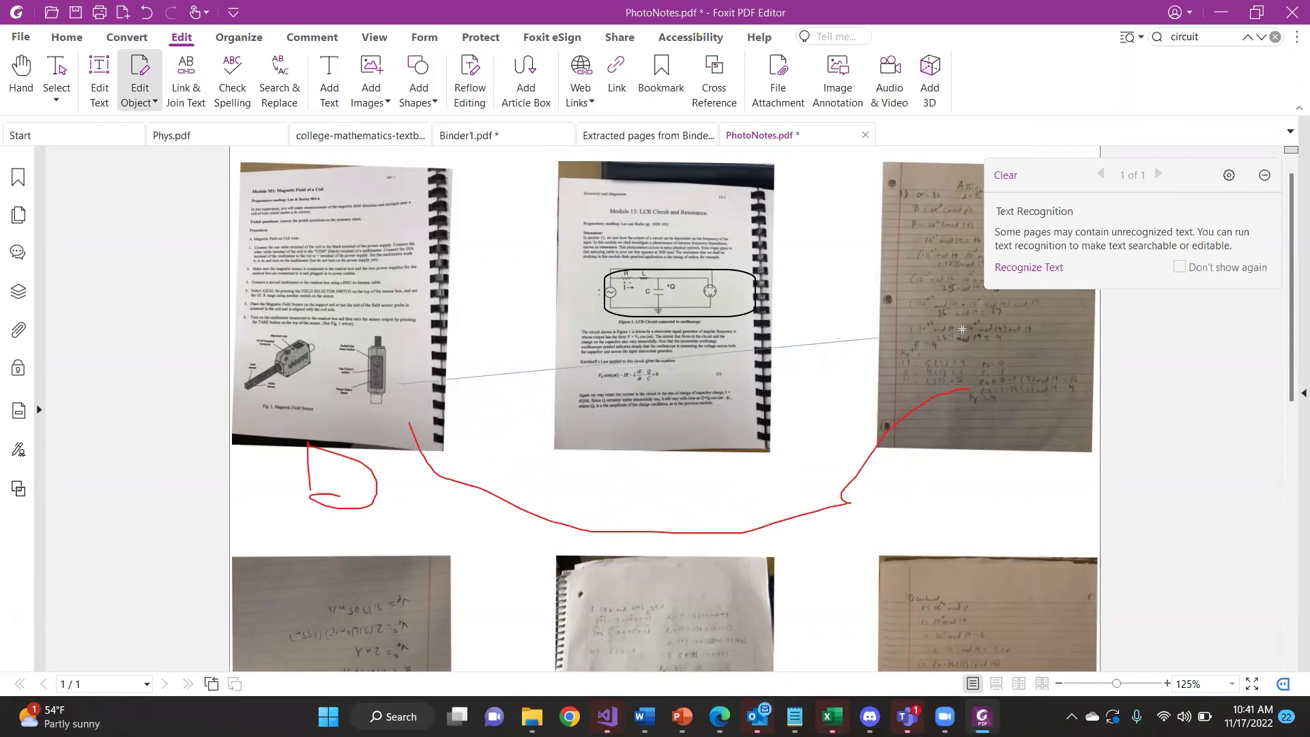
{"action": "left_click", "coordinate": [644, 542]}
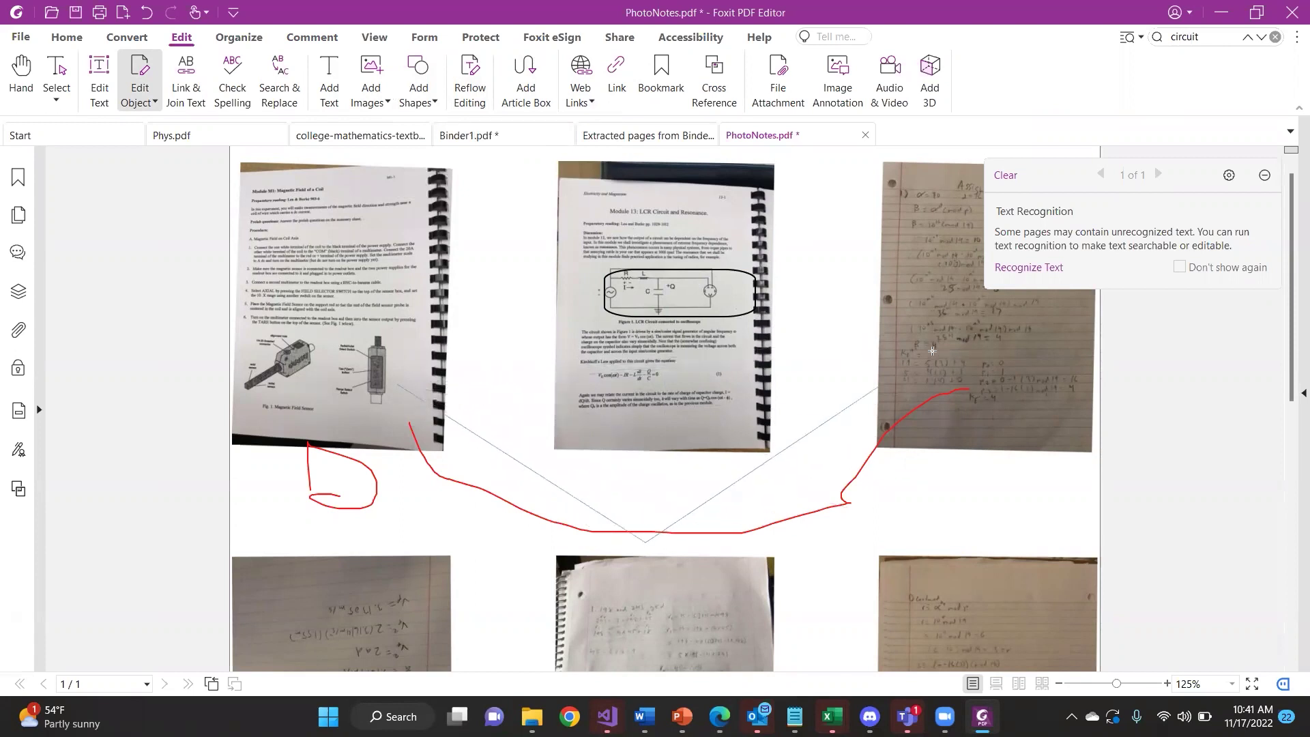
{"action": "left_click", "coordinate": [997, 336]}
{"action": "scroll", "coordinate": [996, 337], "scroll_direction": "down", "scroll_amount": 7}
{"action": "scroll", "coordinate": [769, 372], "scroll_direction": "up", "scroll_amount": 4}
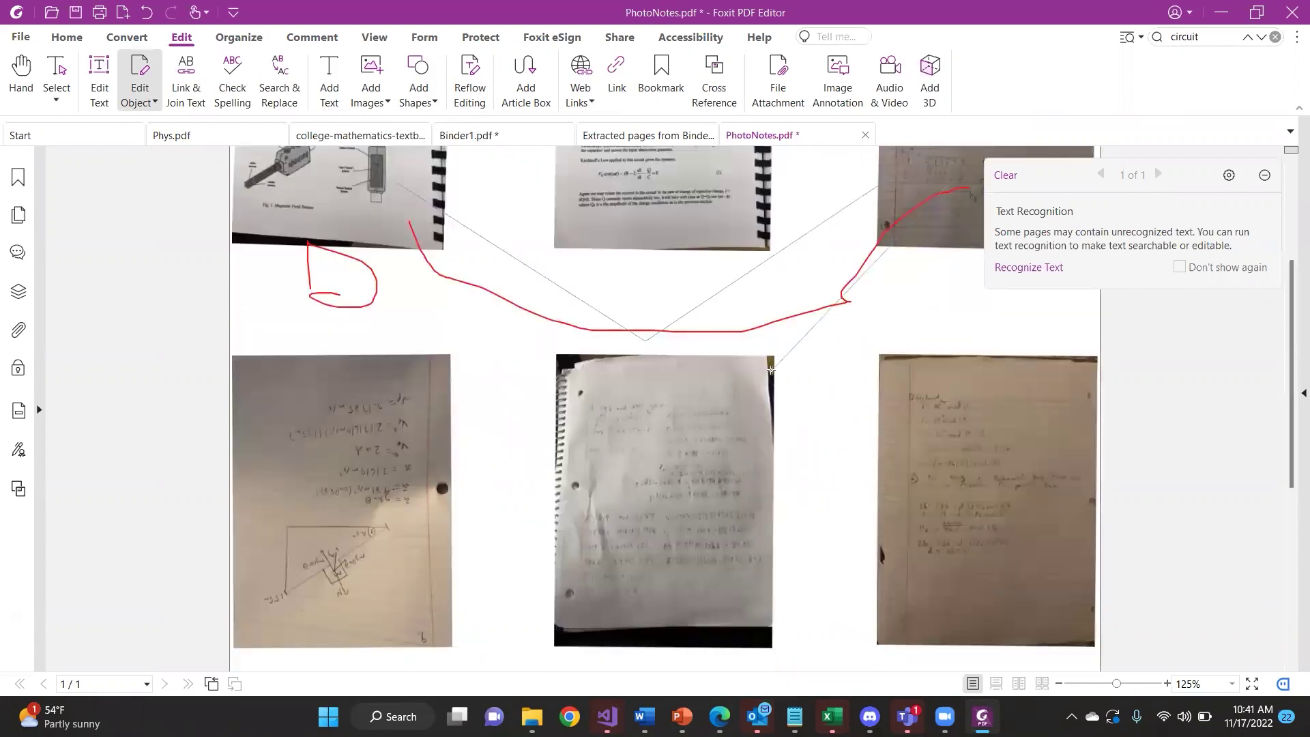
{"action": "double_click", "coordinate": [771, 370]}
{"action": "scroll", "coordinate": [608, 351], "scroll_direction": "up", "scroll_amount": 3}
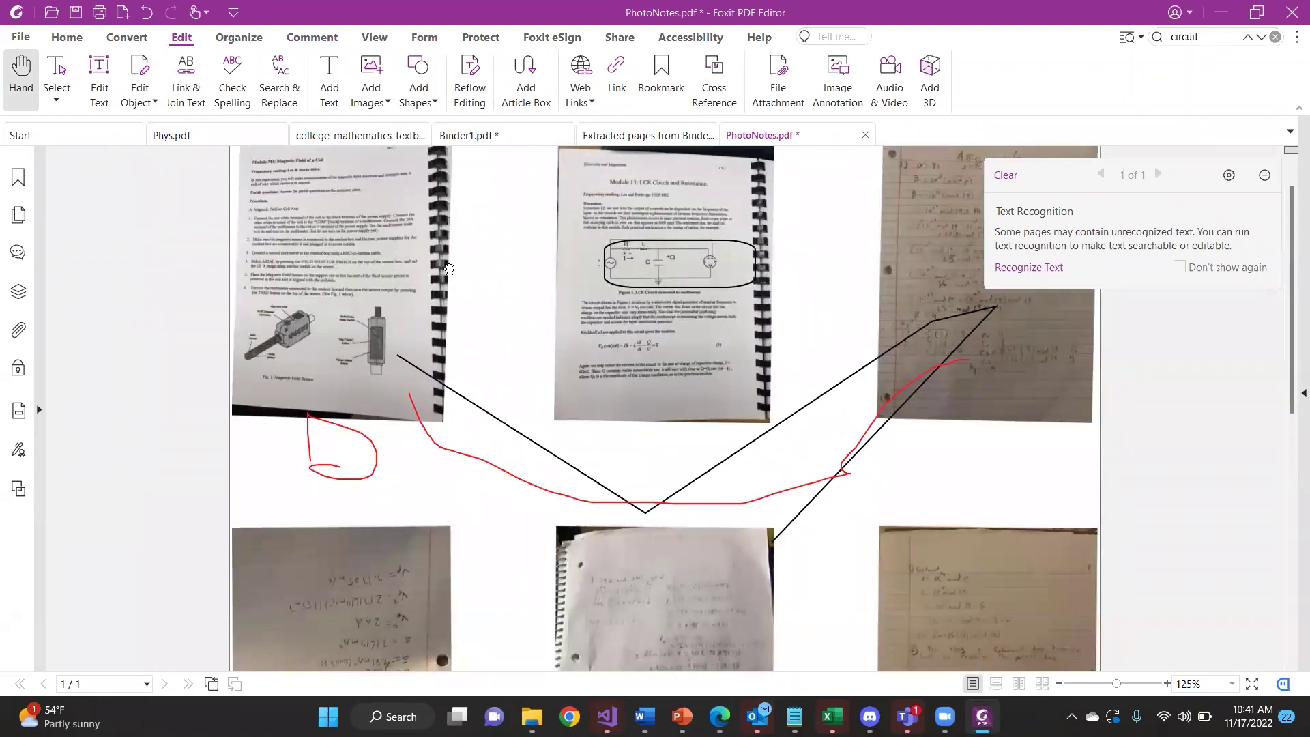
Review the annotated sheet from the top row of scanned notes down to the last row
{"action": "scroll", "coordinate": [449, 269], "scroll_direction": "up", "scroll_amount": 1}
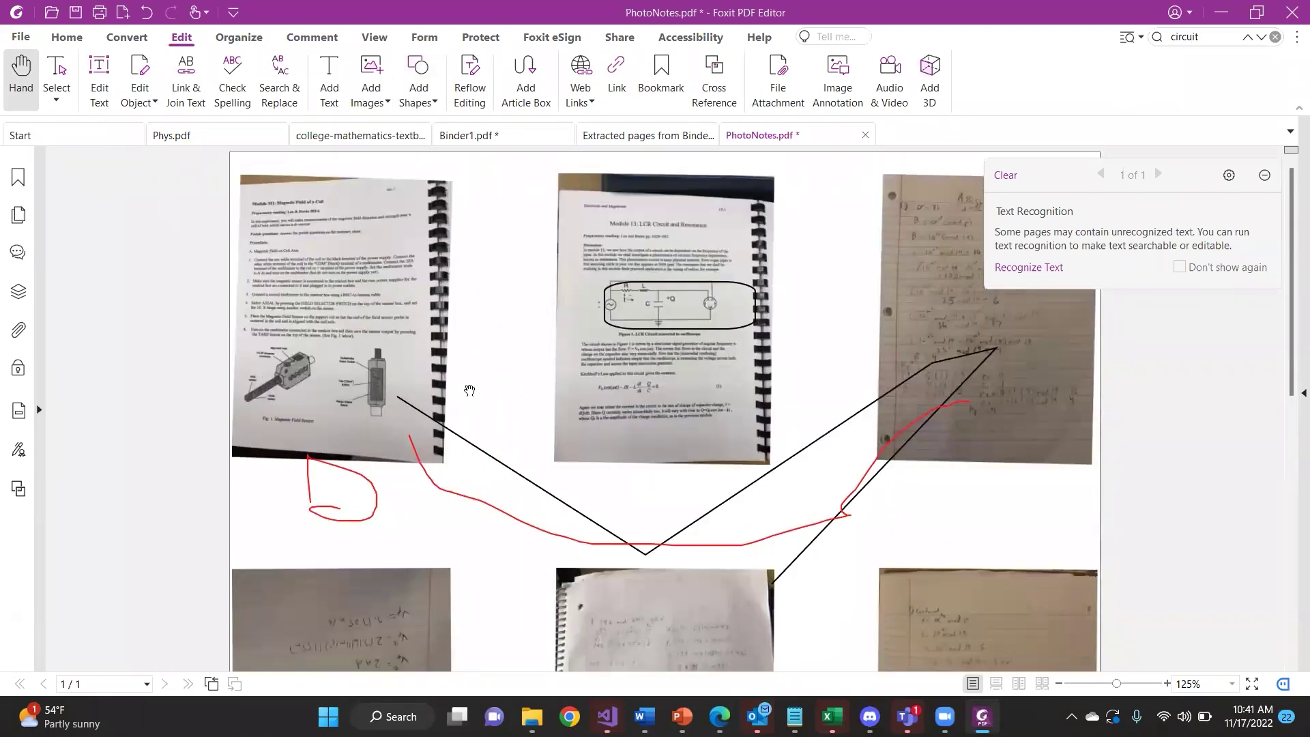
{"action": "scroll", "coordinate": [468, 389], "scroll_direction": "down", "scroll_amount": 3}
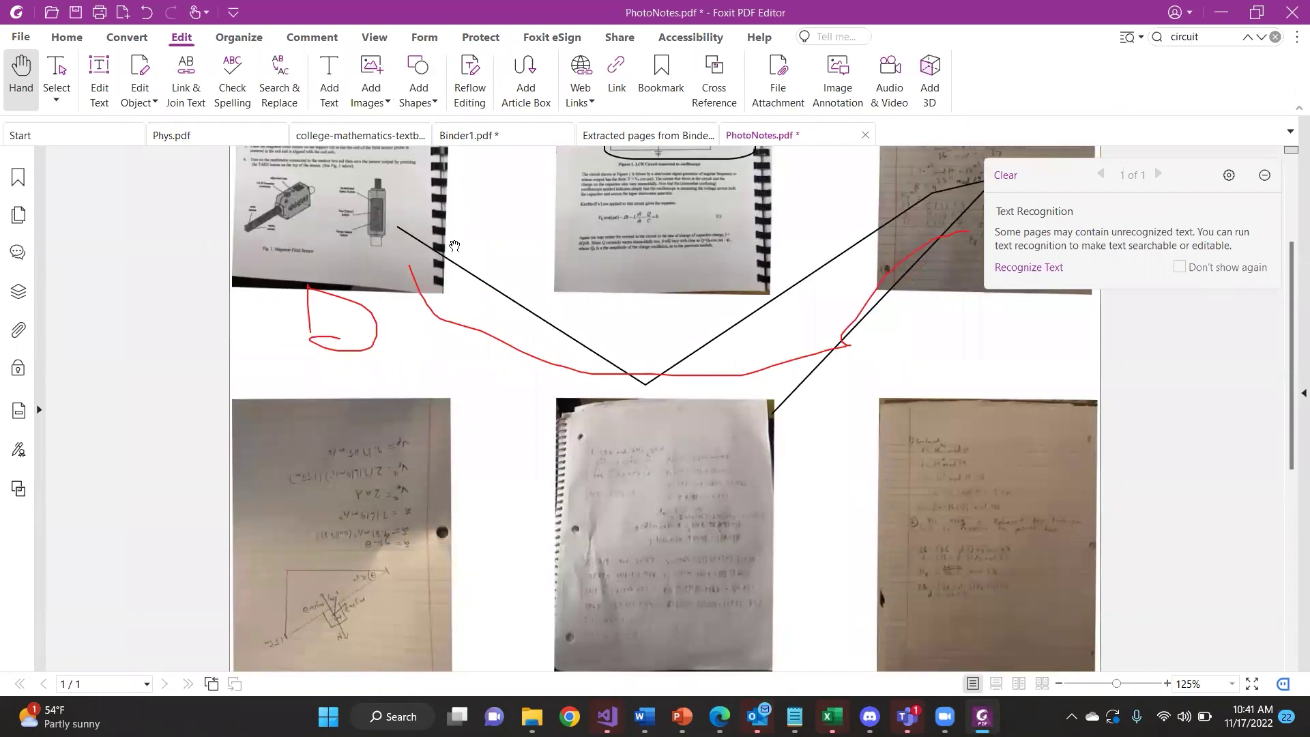
{"action": "scroll", "coordinate": [464, 259], "scroll_direction": "down", "scroll_amount": 3}
{"action": "scroll", "coordinate": [445, 372], "scroll_direction": "down", "scroll_amount": 4}
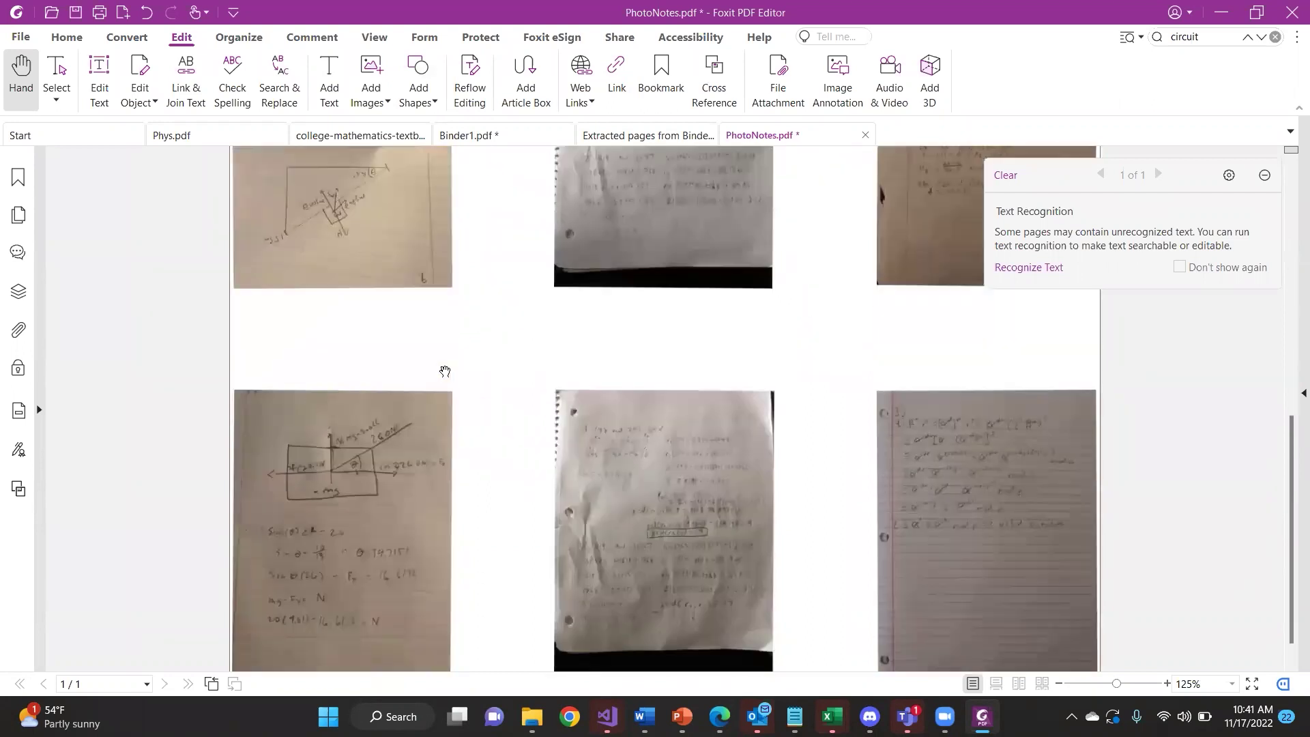
{"action": "scroll", "coordinate": [445, 371], "scroll_direction": "up", "scroll_amount": 4}
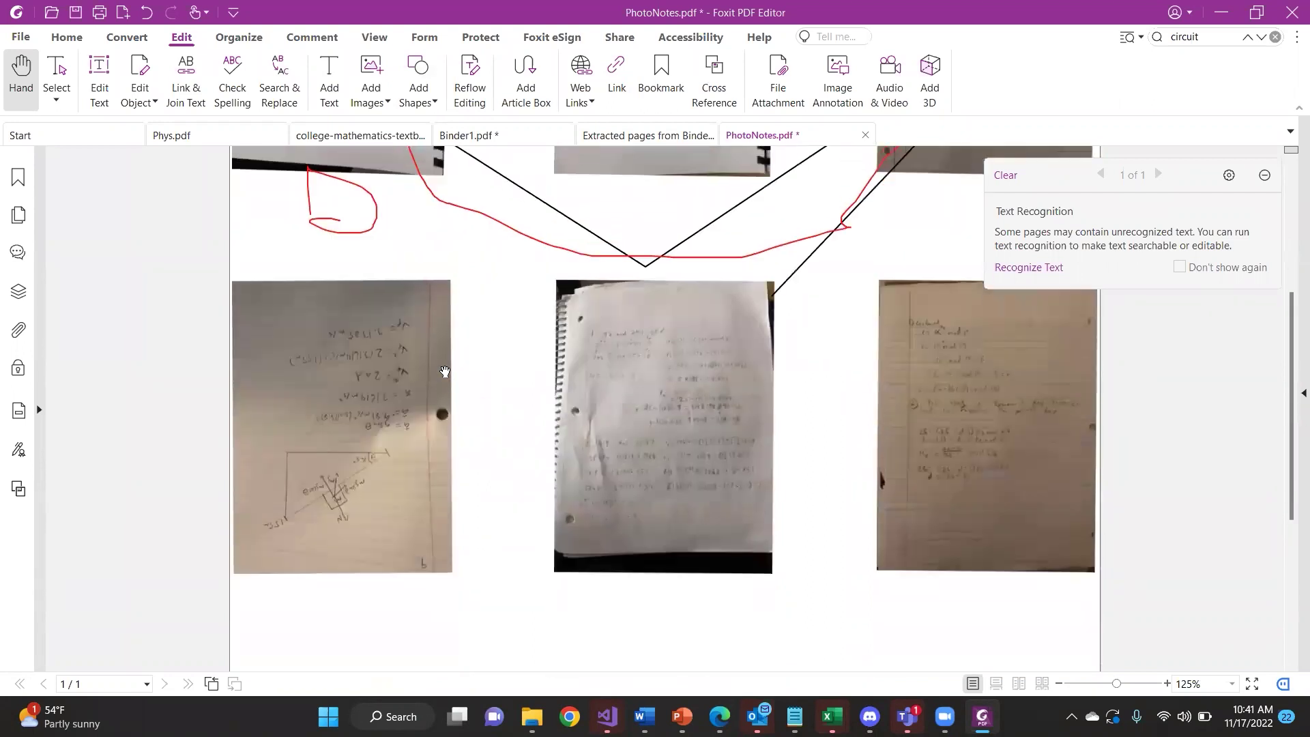
{"action": "scroll", "coordinate": [445, 371], "scroll_direction": "up", "scroll_amount": 3}
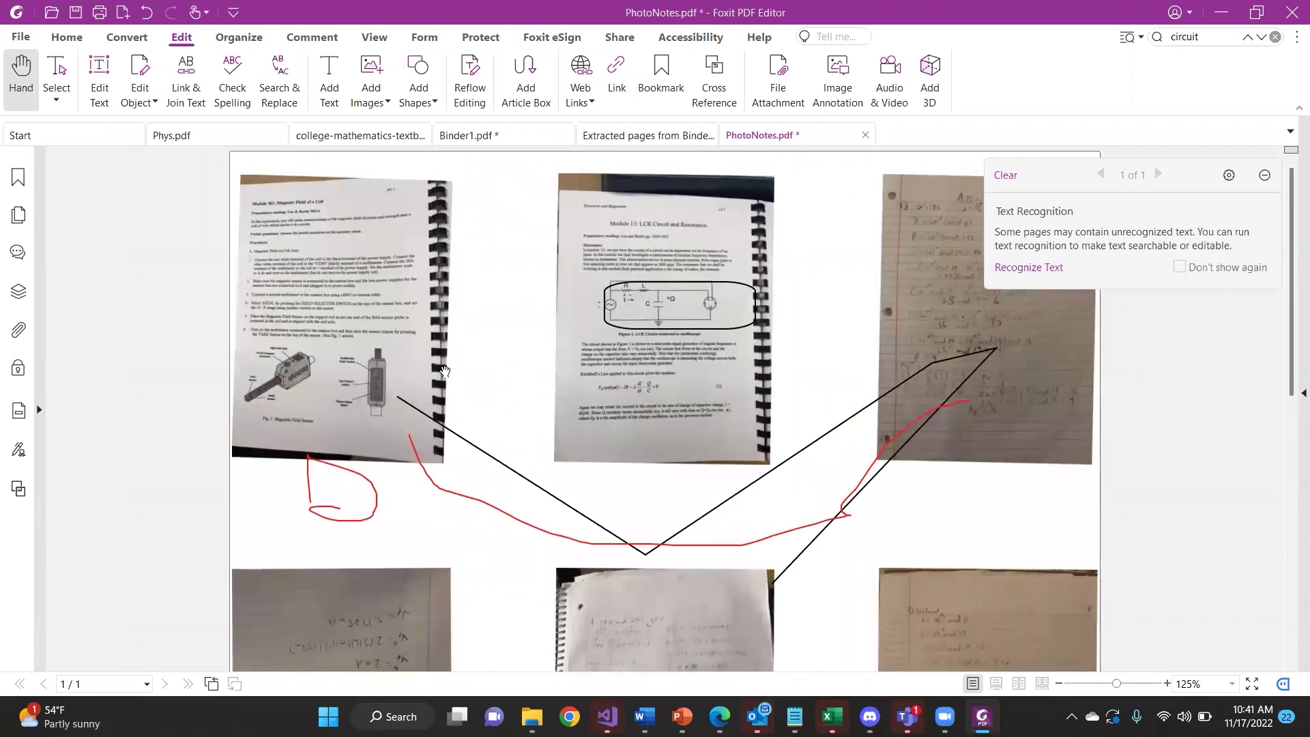
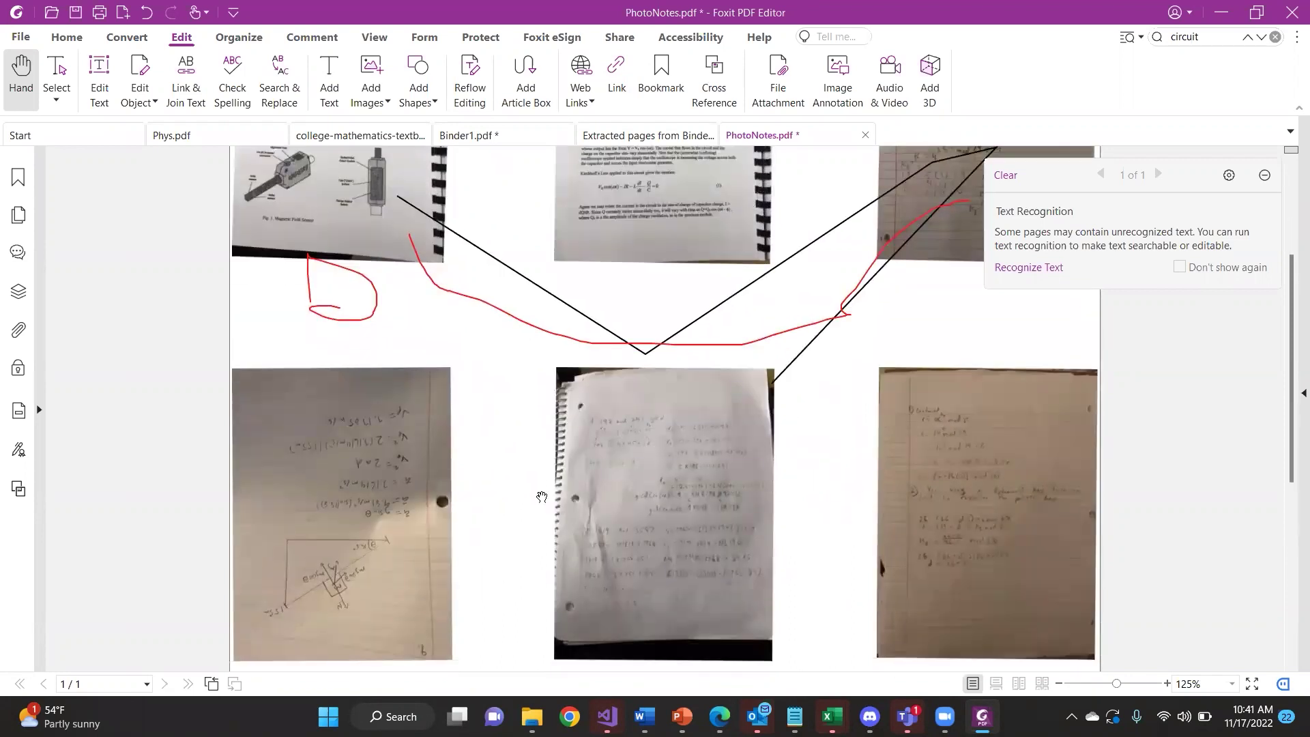
{"action": "scroll", "coordinate": [541, 497], "scroll_direction": "up", "scroll_amount": 2}
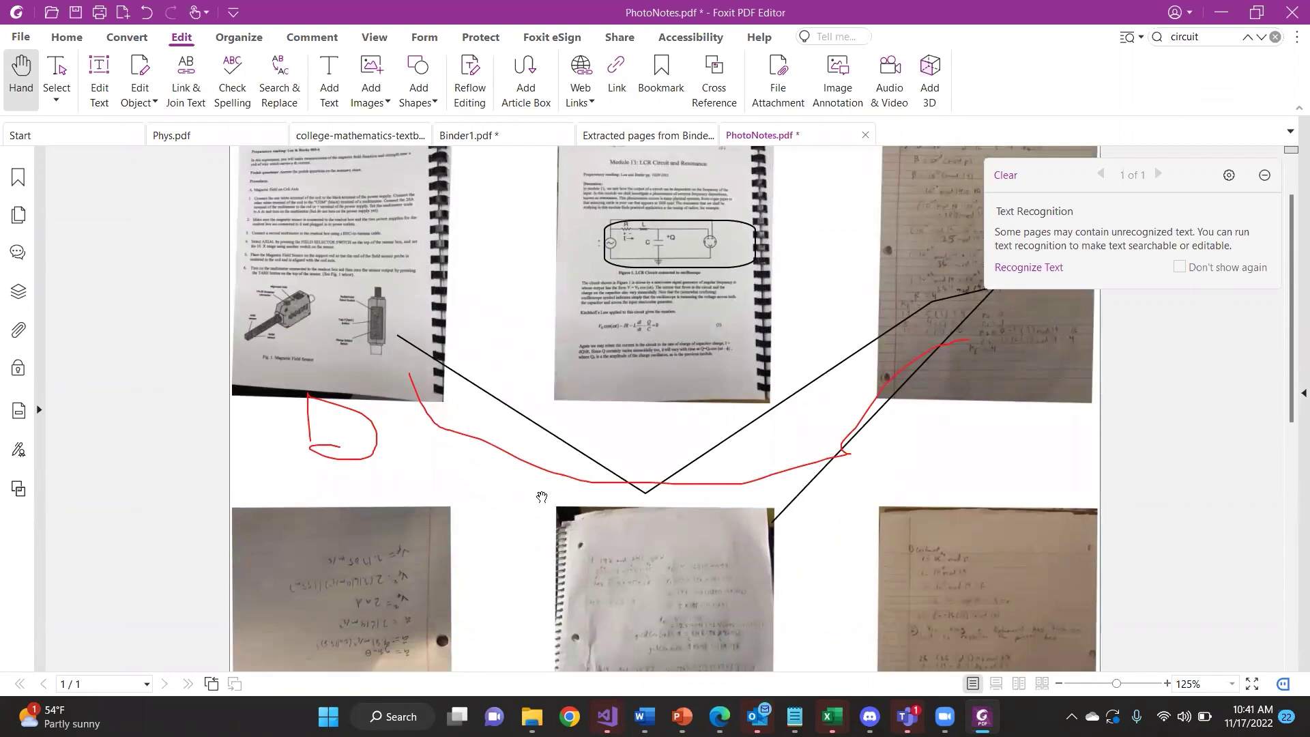
{"action": "scroll", "coordinate": [542, 496], "scroll_direction": "up", "scroll_amount": 1}
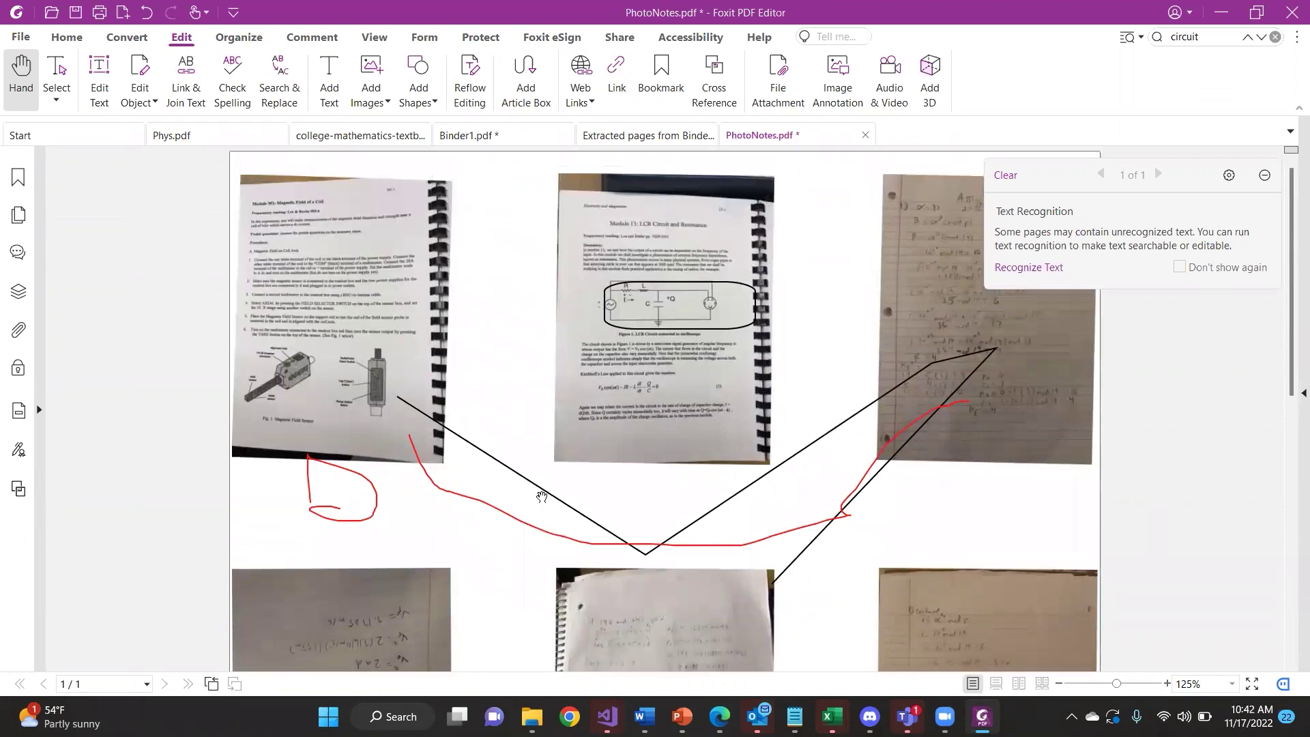
{"action": "scroll", "coordinate": [542, 497], "scroll_direction": "down", "scroll_amount": 1}
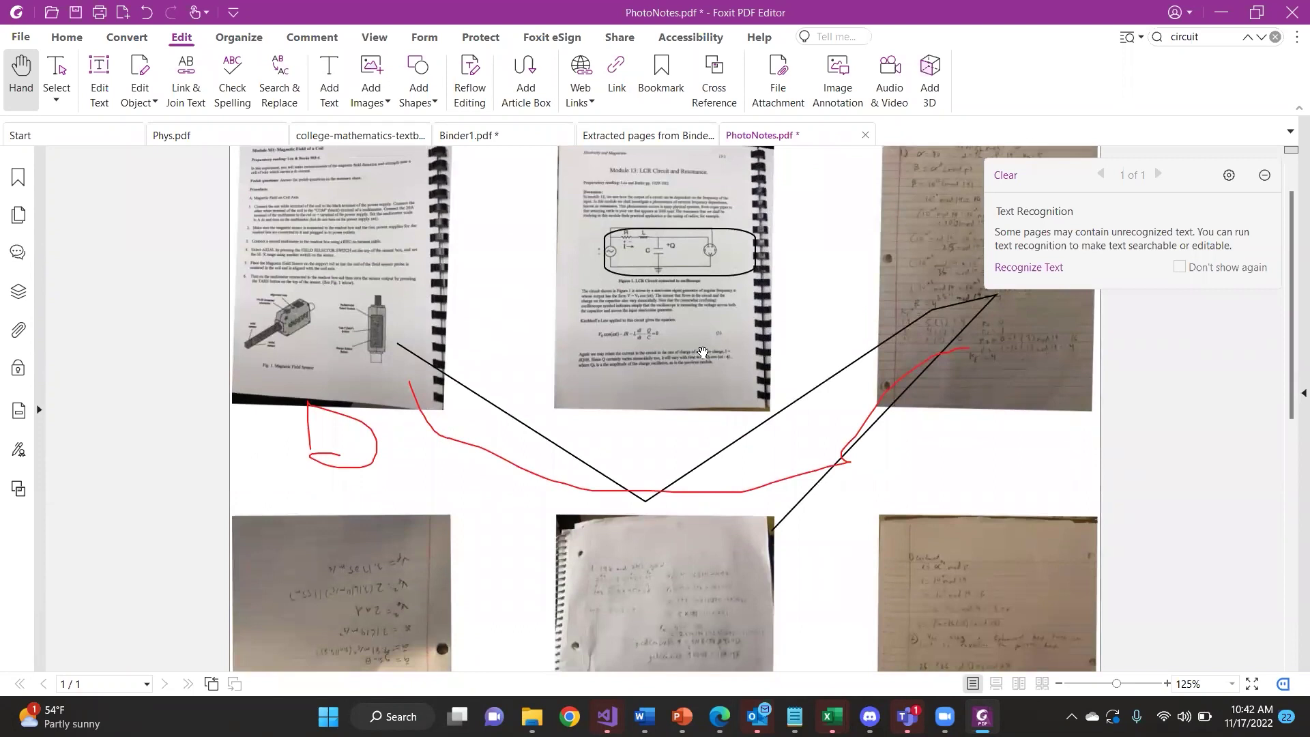
{"action": "scroll", "coordinate": [703, 352], "scroll_direction": "down", "scroll_amount": 5}
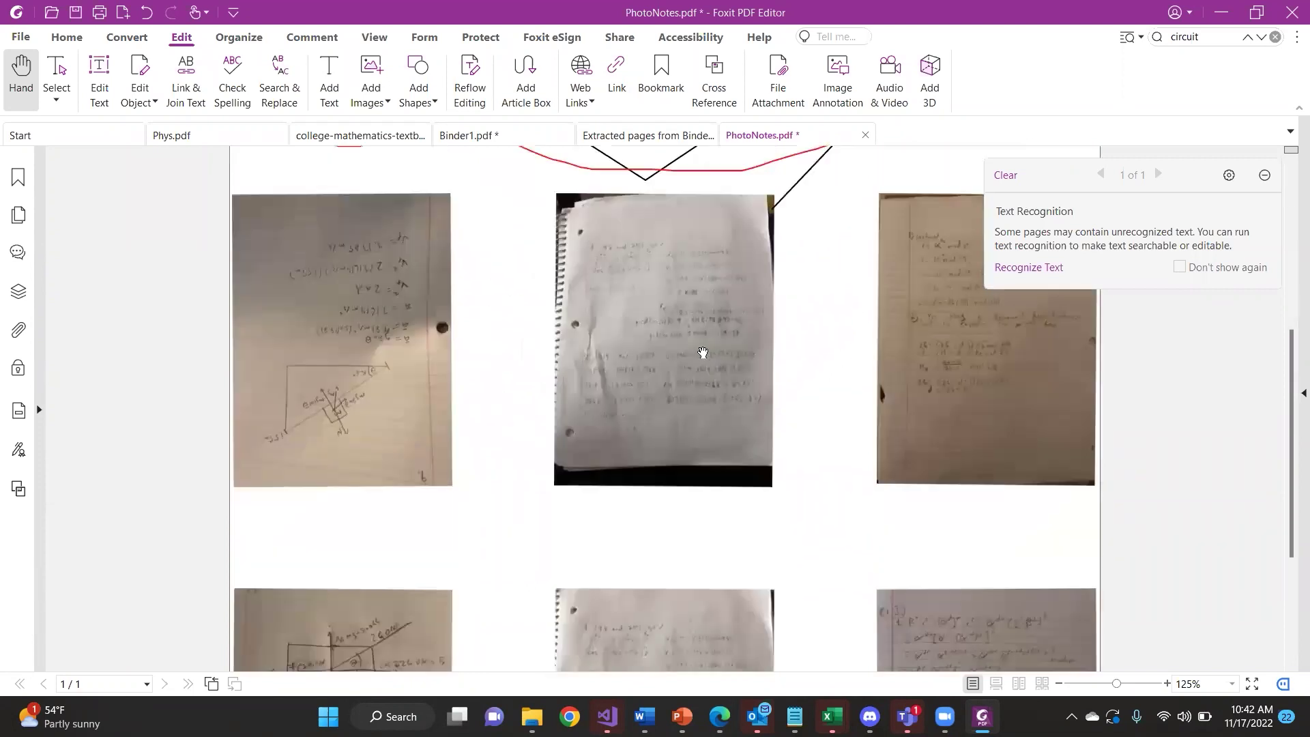
{"action": "scroll", "coordinate": [703, 352], "scroll_direction": "down", "scroll_amount": 3}
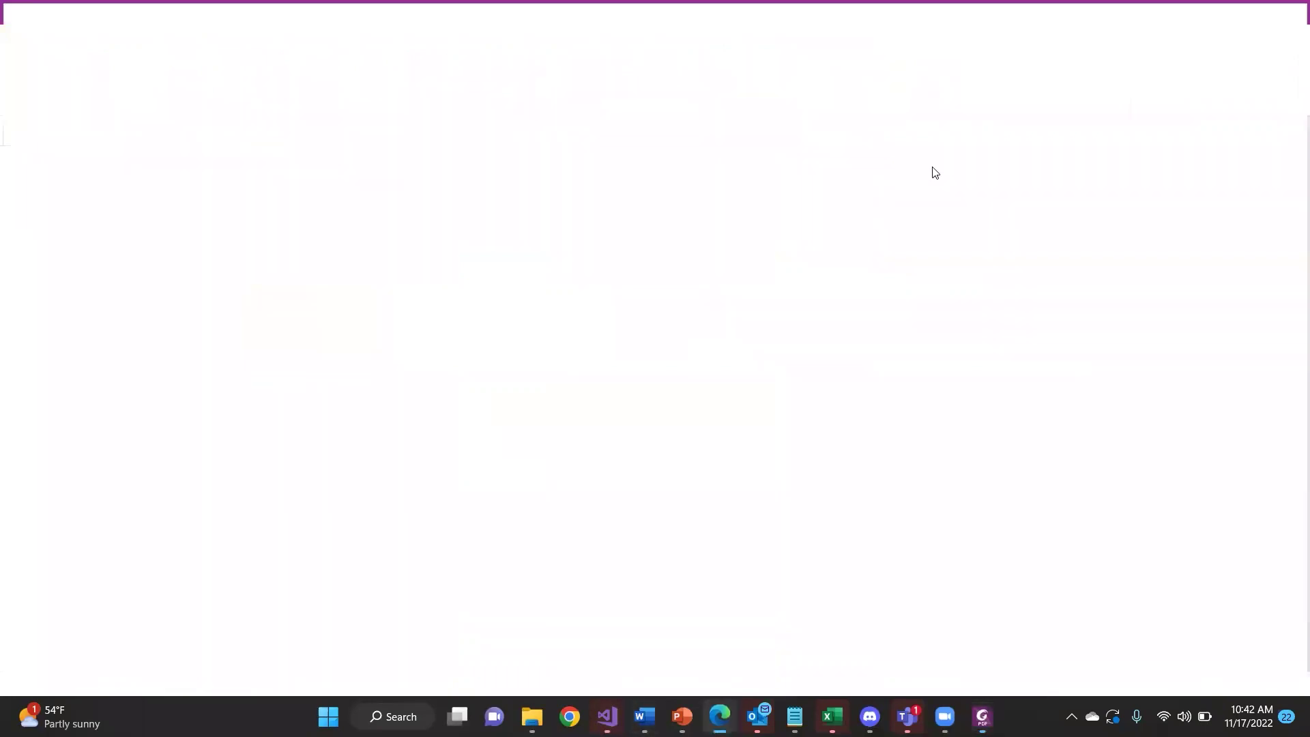
Switch to the Collaboration Paper tab in the browser and load the Foxit PDF Editor home page at pdfonline.foxit.com in it
{"action": "left_click", "coordinate": [804, 18]}
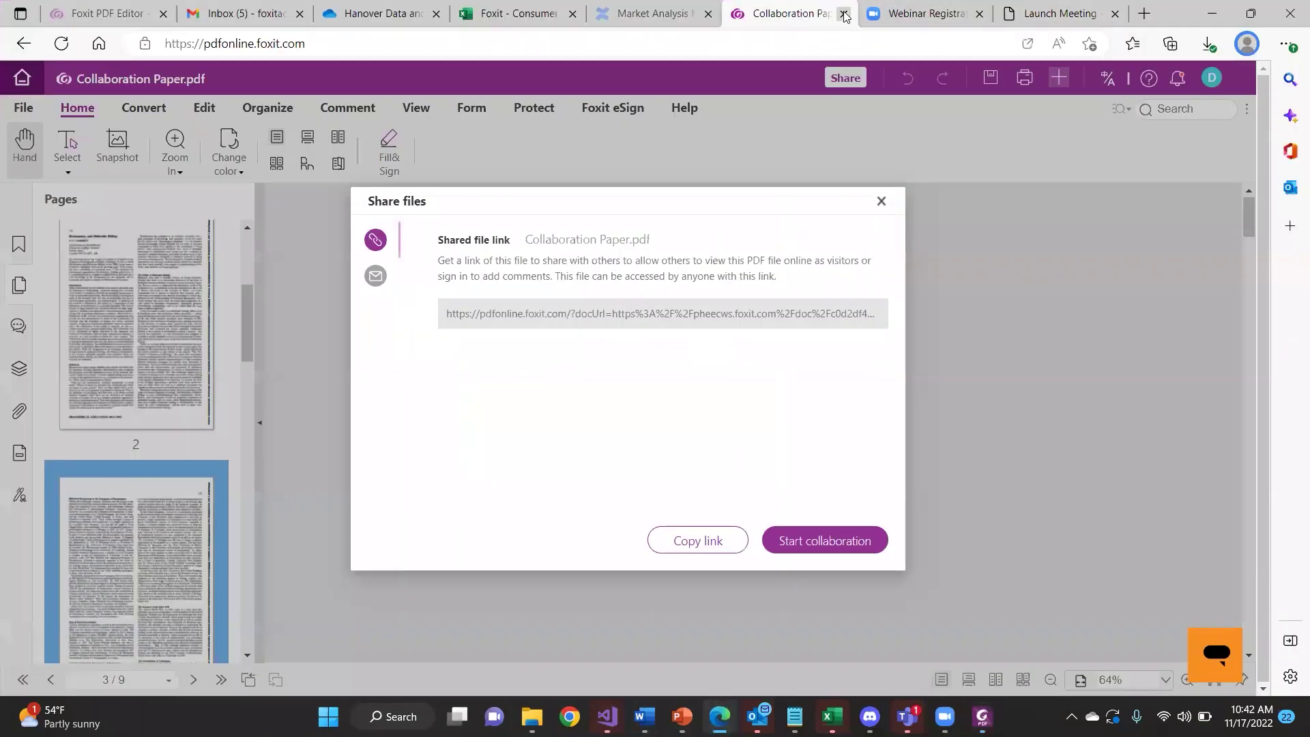
{"action": "left_click", "coordinate": [741, 40]}
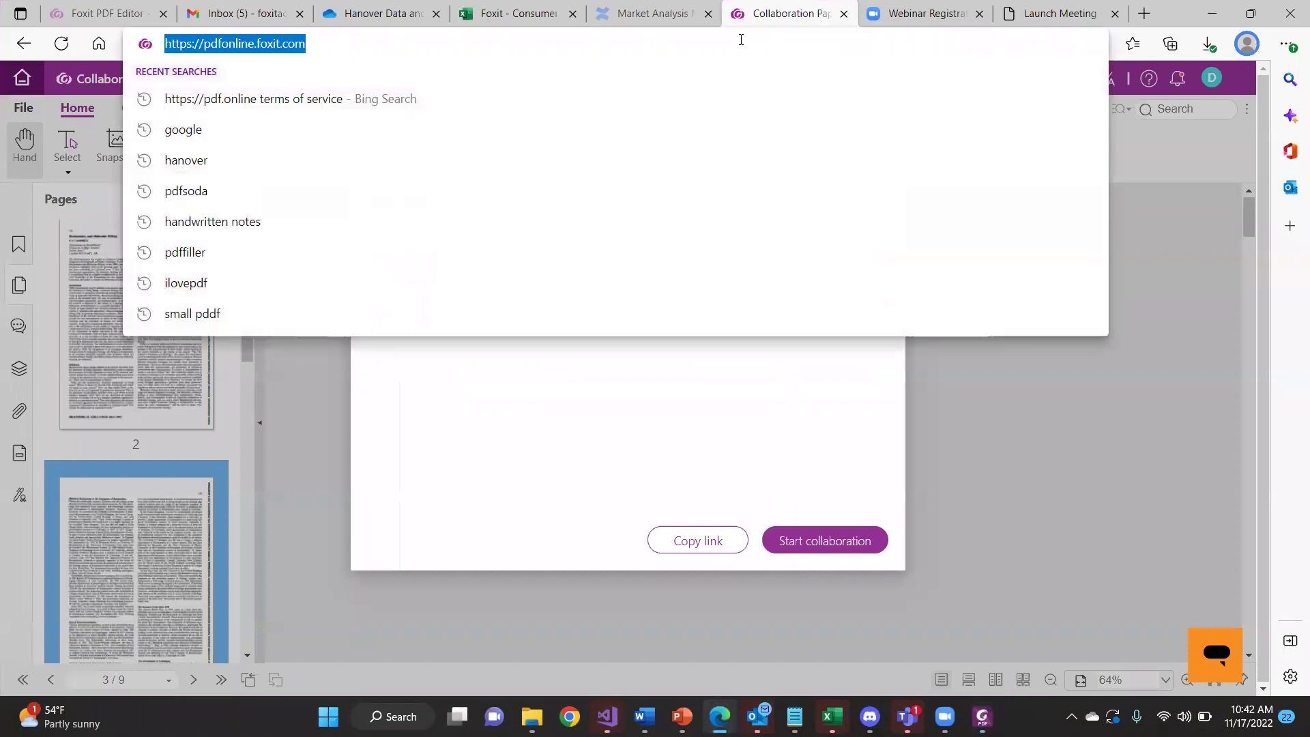
{"action": "type", "text": "edi"}
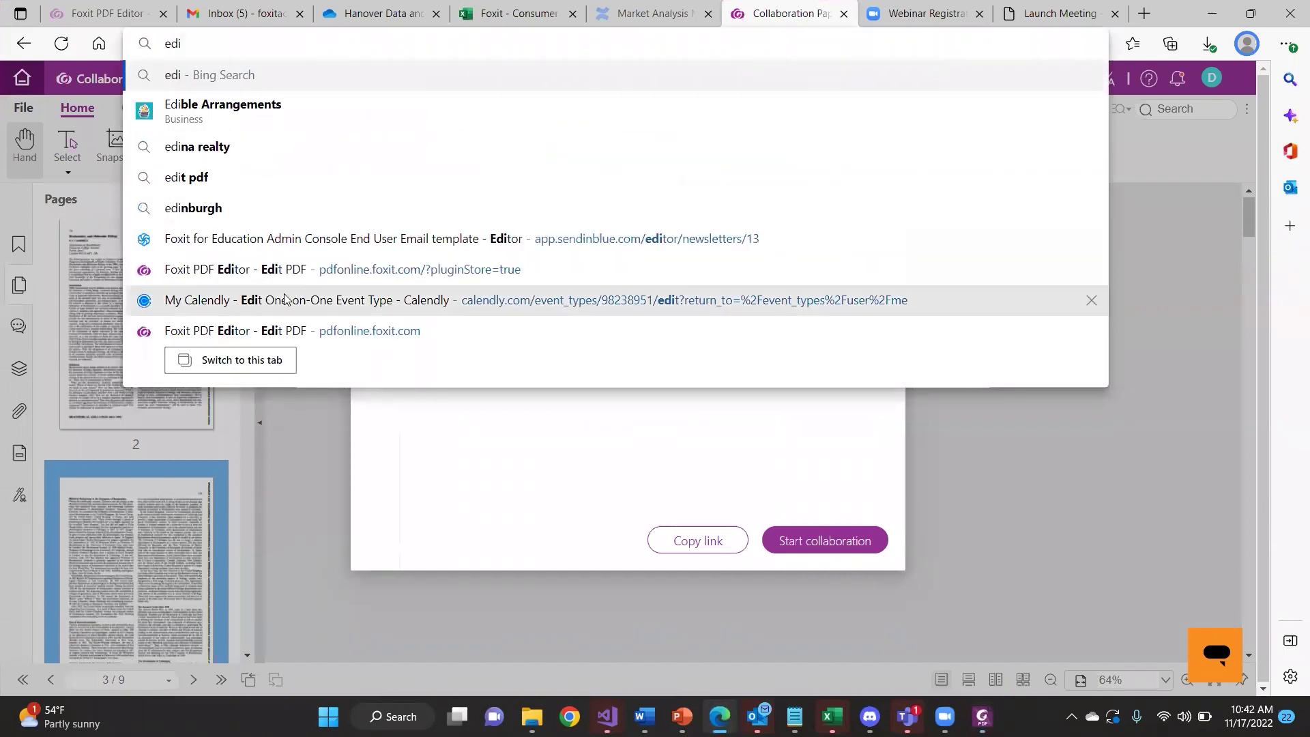
{"action": "left_click", "coordinate": [300, 325]}
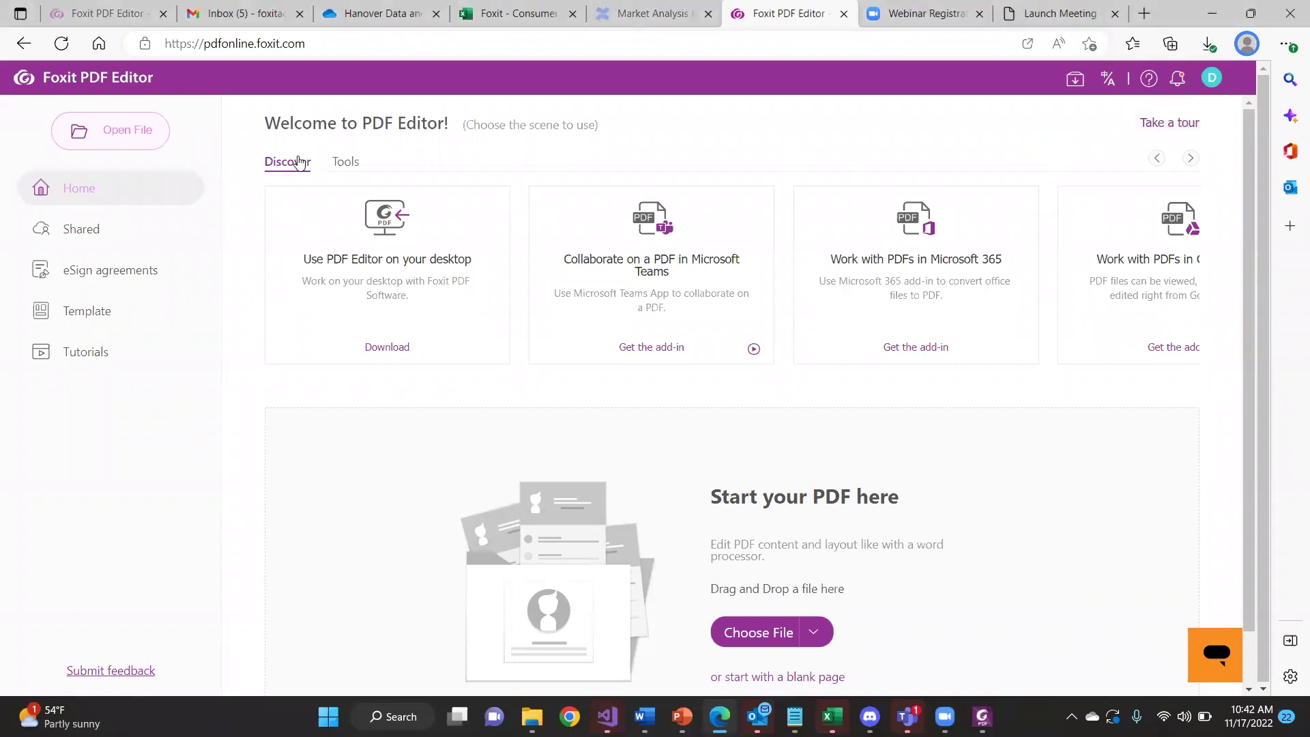
Open the Collaboration Paper PDF from the local computer's Student Webinar Documents folder
{"action": "left_click", "coordinate": [118, 142]}
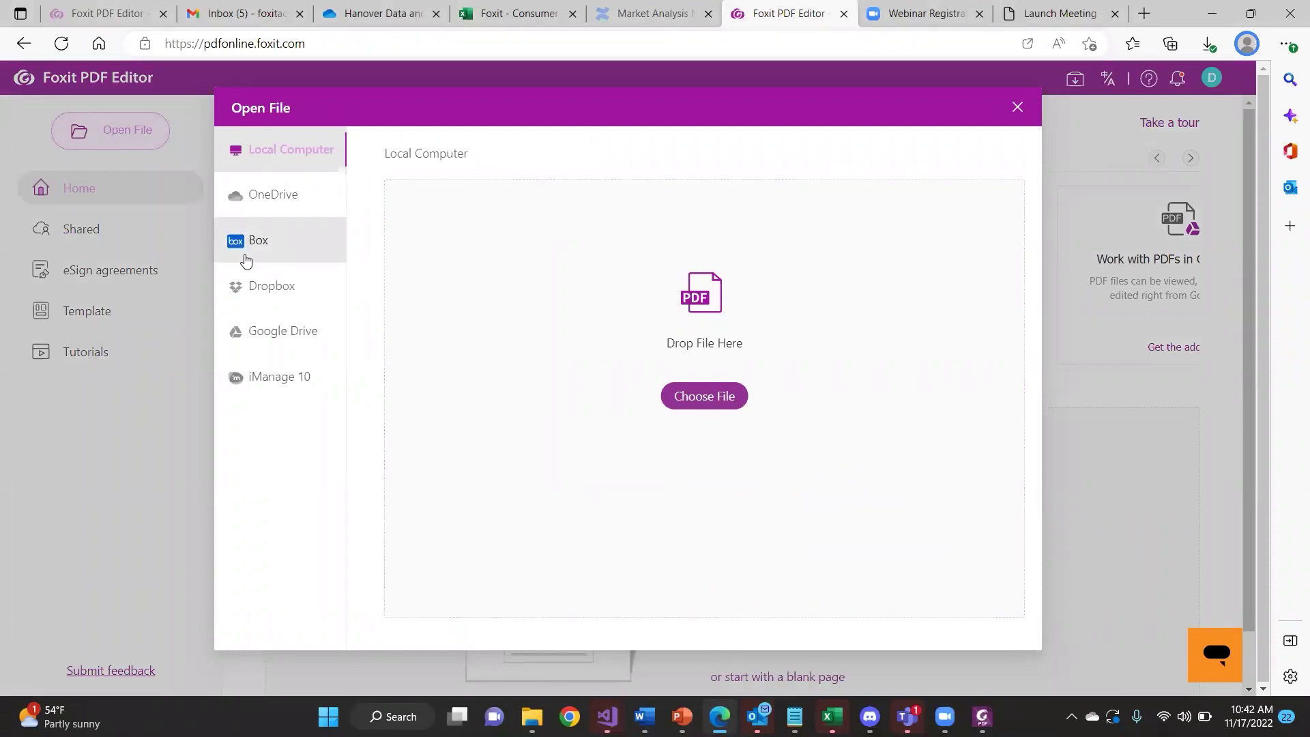
{"action": "left_click", "coordinate": [676, 392]}
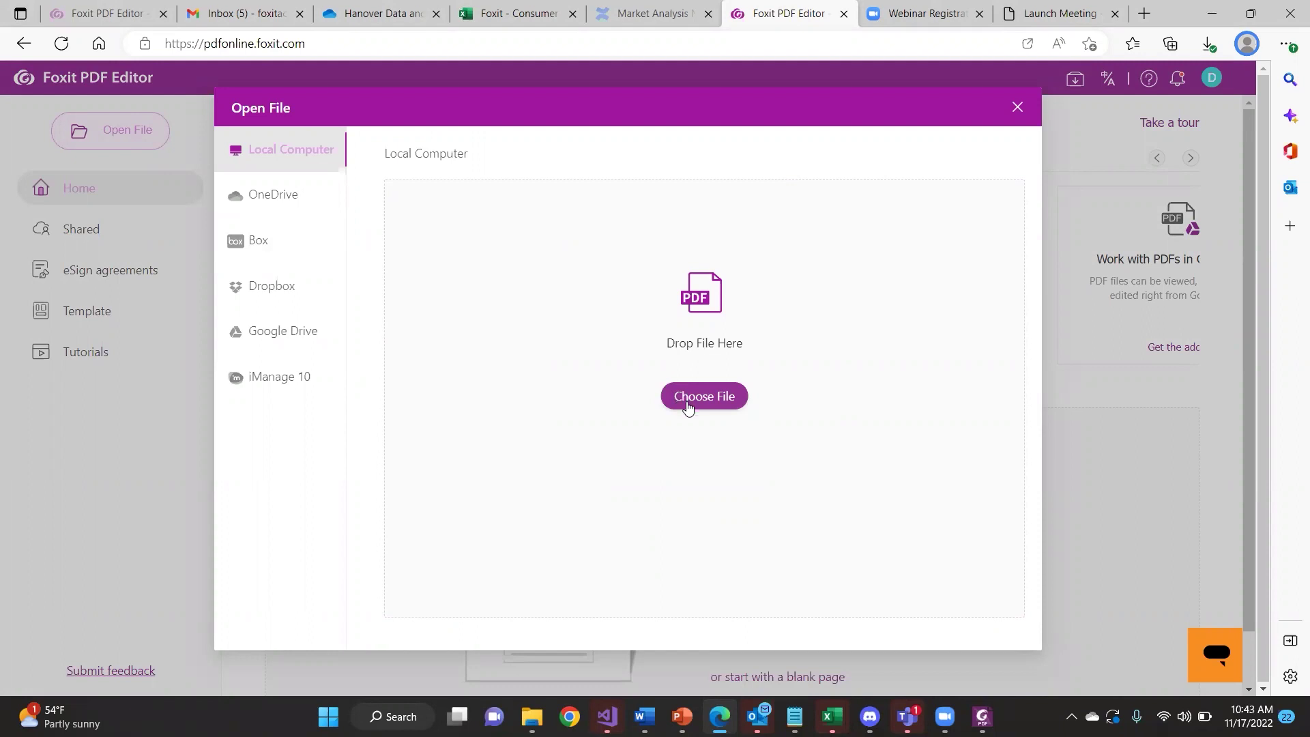
{"action": "left_click", "coordinate": [684, 400]}
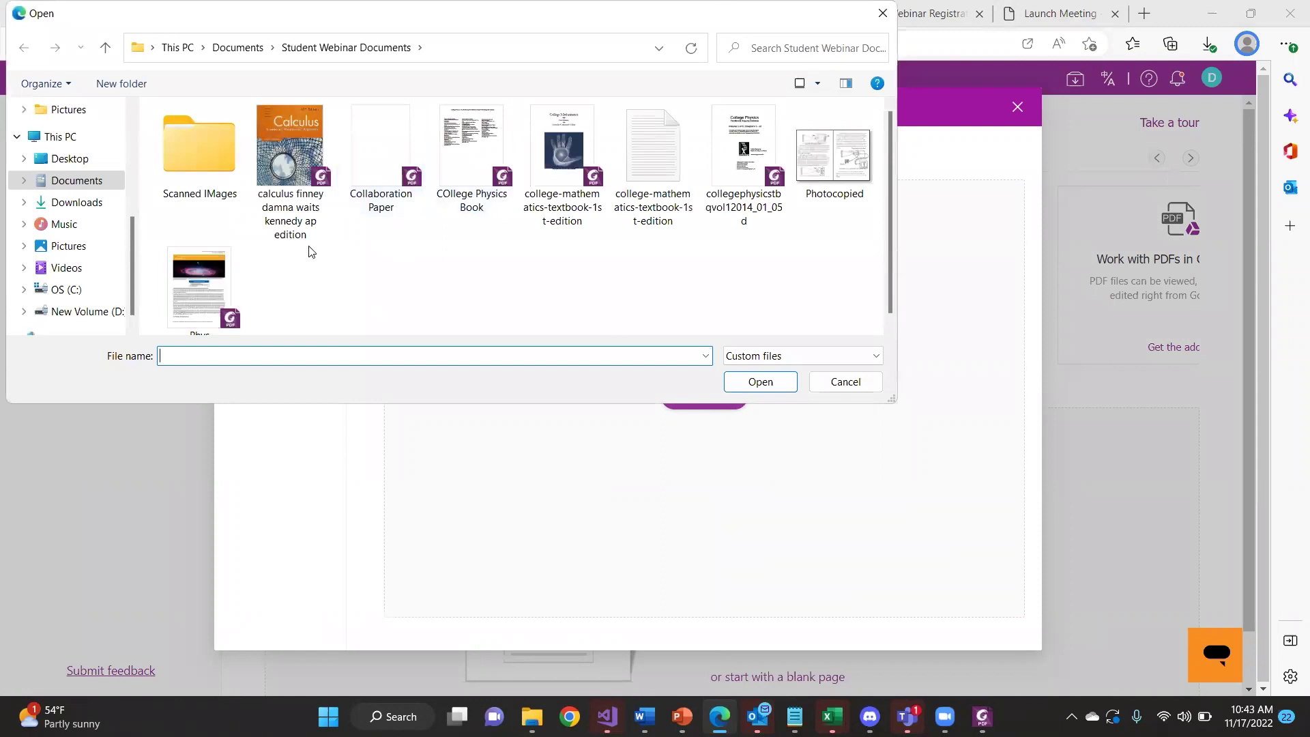
{"action": "left_click", "coordinate": [381, 157]}
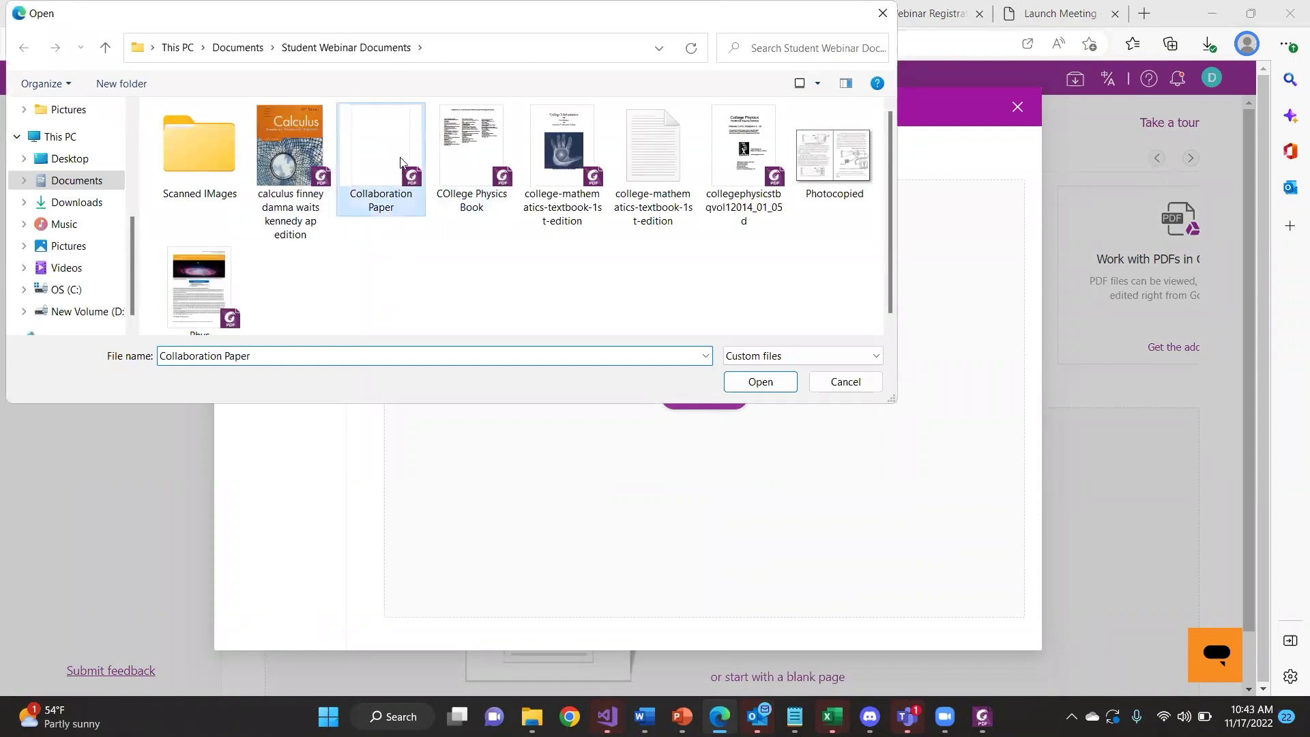
{"action": "left_click", "coordinate": [760, 383]}
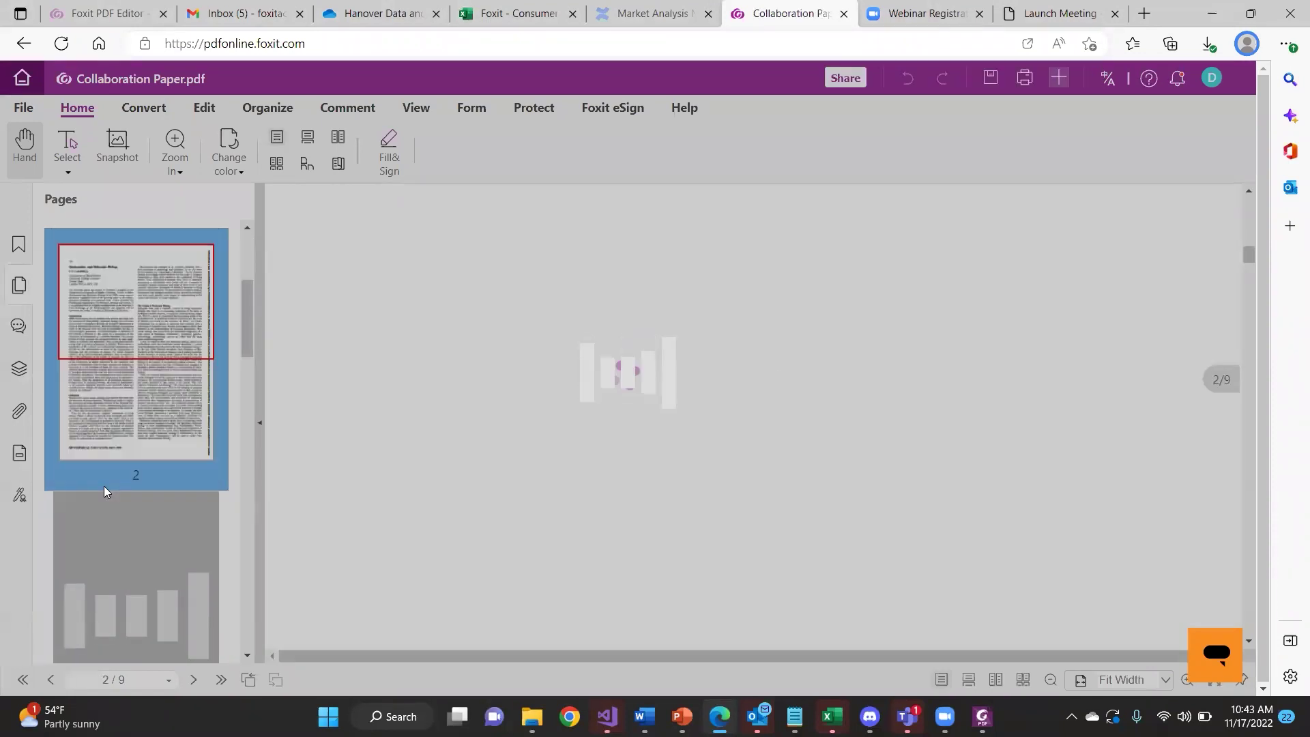
Examine the sharing options for Collaboration Paper, including the link's permission choices and sharing by email, and close the Share files dialog
{"action": "scroll", "coordinate": [805, 462], "scroll_direction": "down", "scroll_amount": 4}
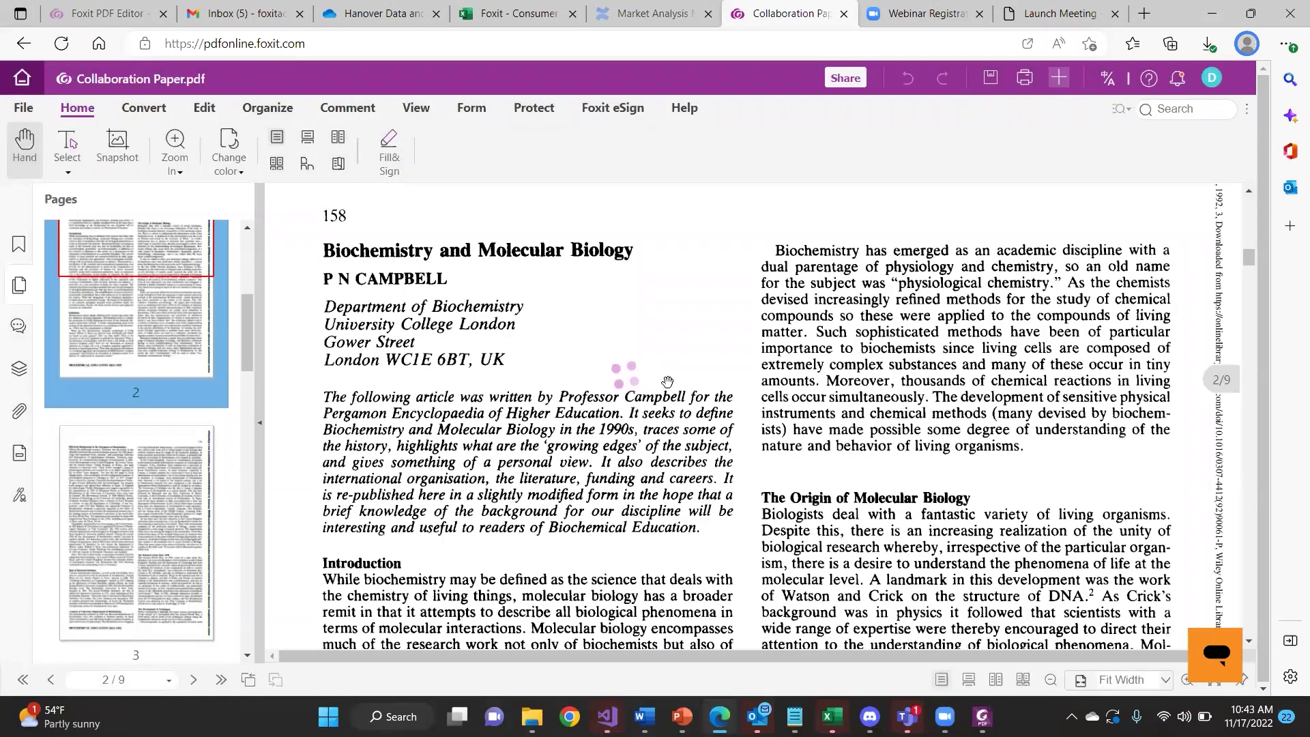
{"action": "scroll", "coordinate": [805, 462], "scroll_direction": "down", "scroll_amount": 2}
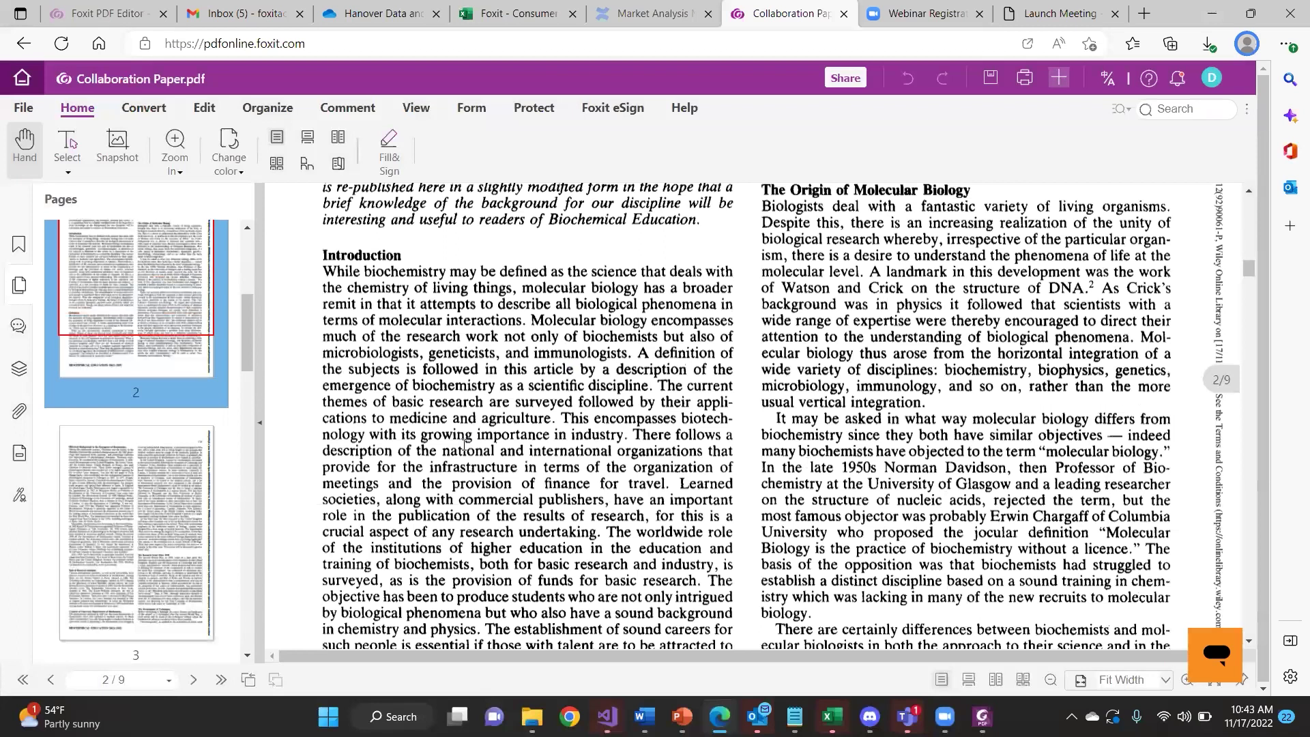
{"action": "scroll", "coordinate": [464, 444], "scroll_direction": "up", "scroll_amount": 1}
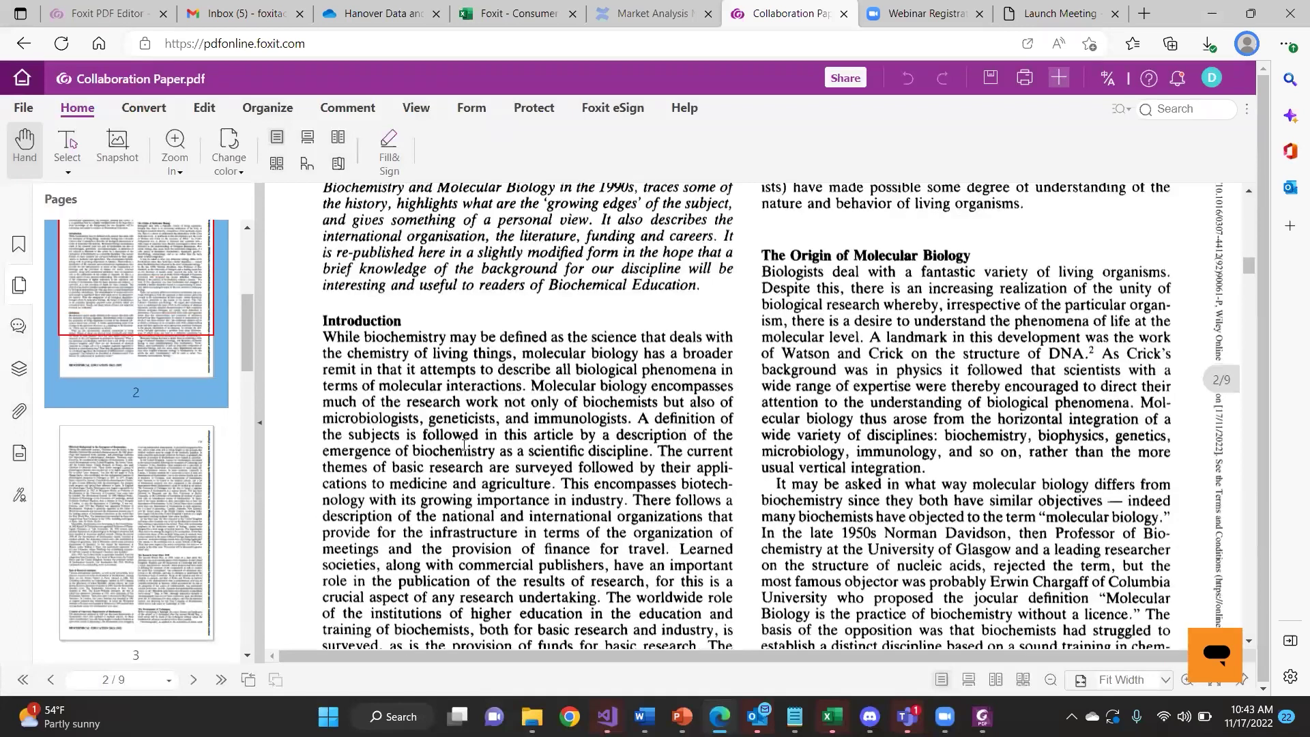
{"action": "scroll", "coordinate": [464, 444], "scroll_direction": "up", "scroll_amount": 4}
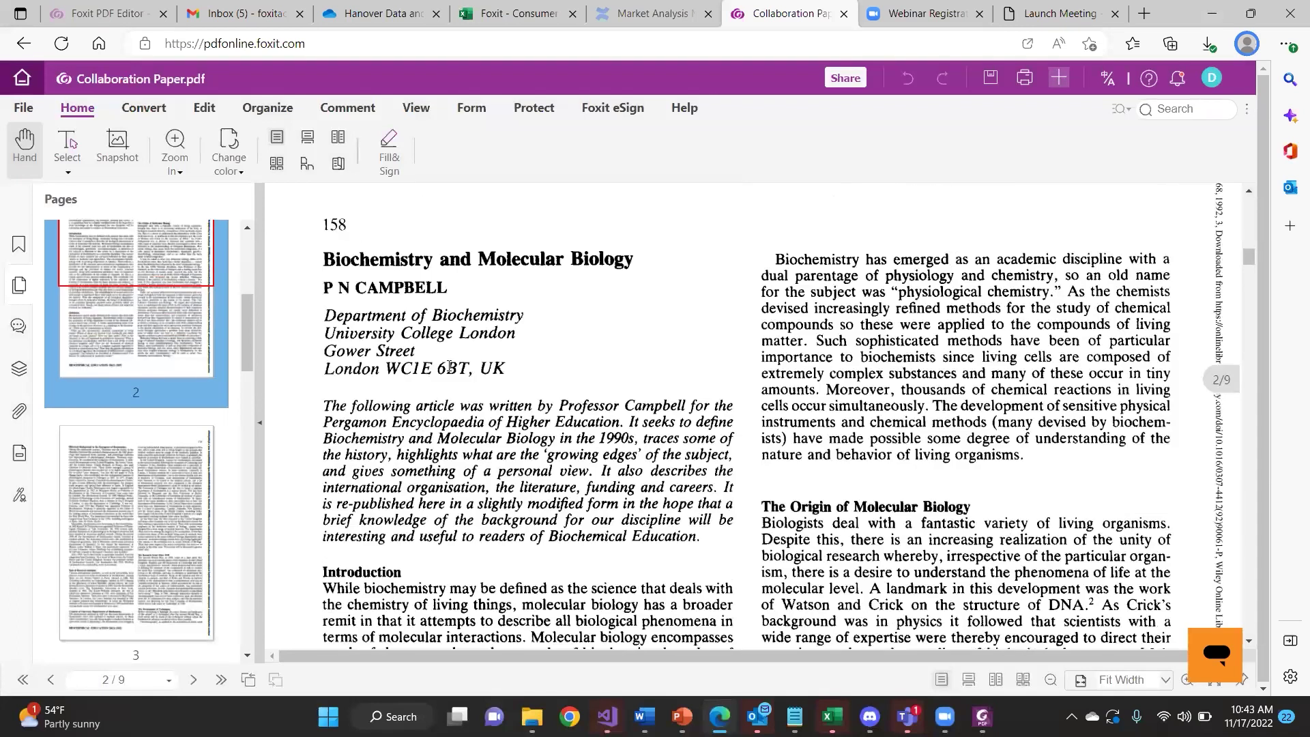
{"action": "left_click", "coordinate": [845, 81]}
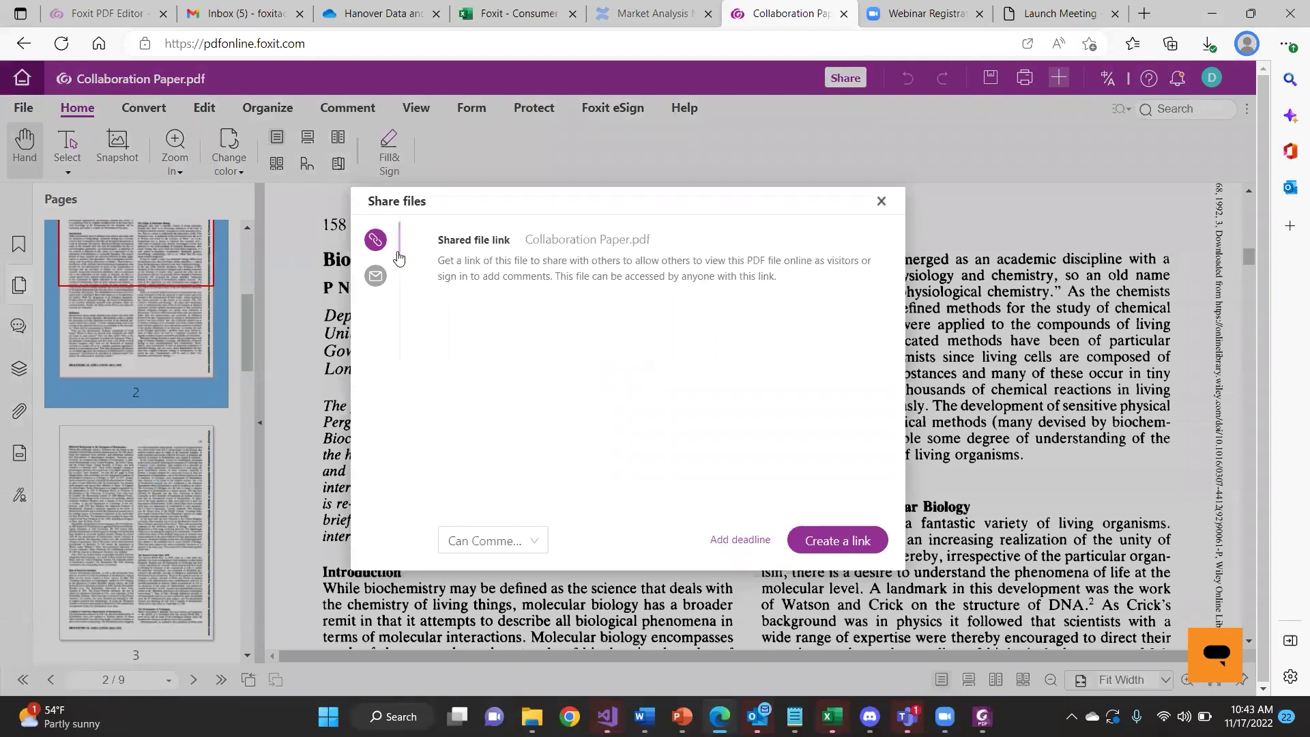
{"action": "left_click", "coordinate": [525, 541]}
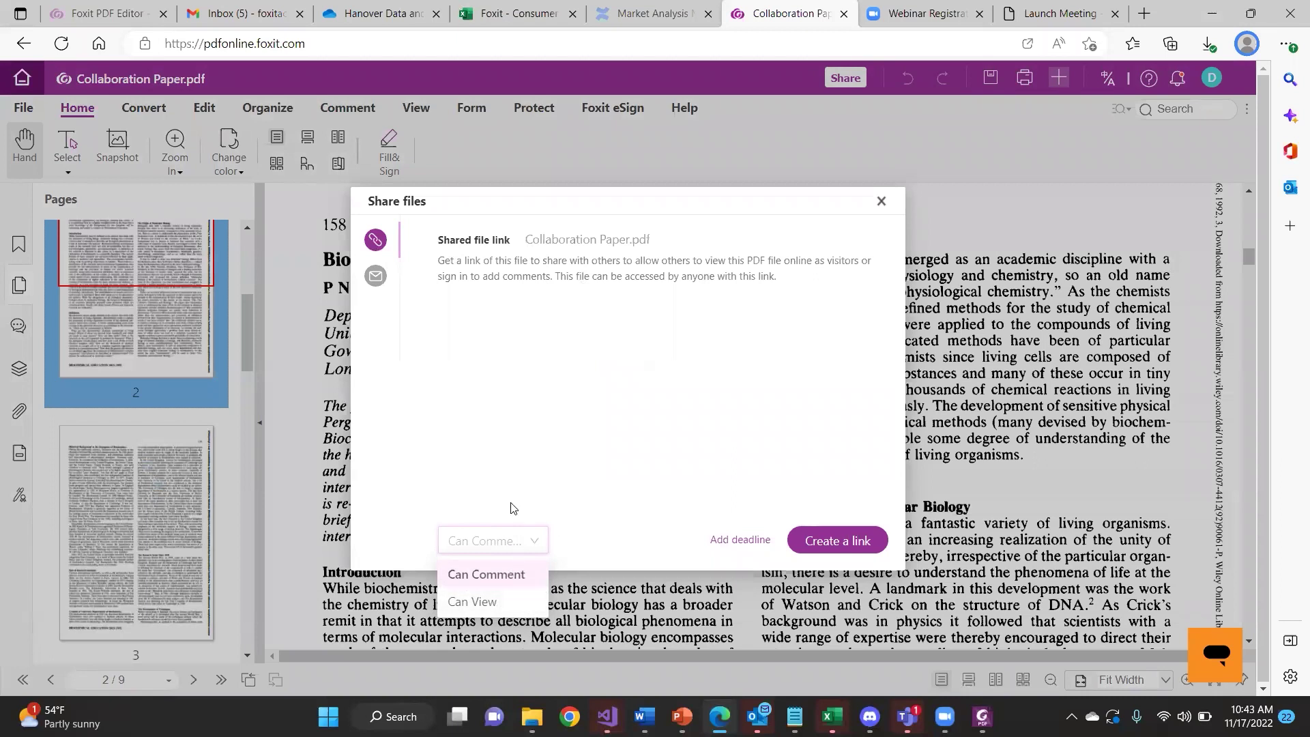
{"action": "left_click", "coordinate": [377, 278]}
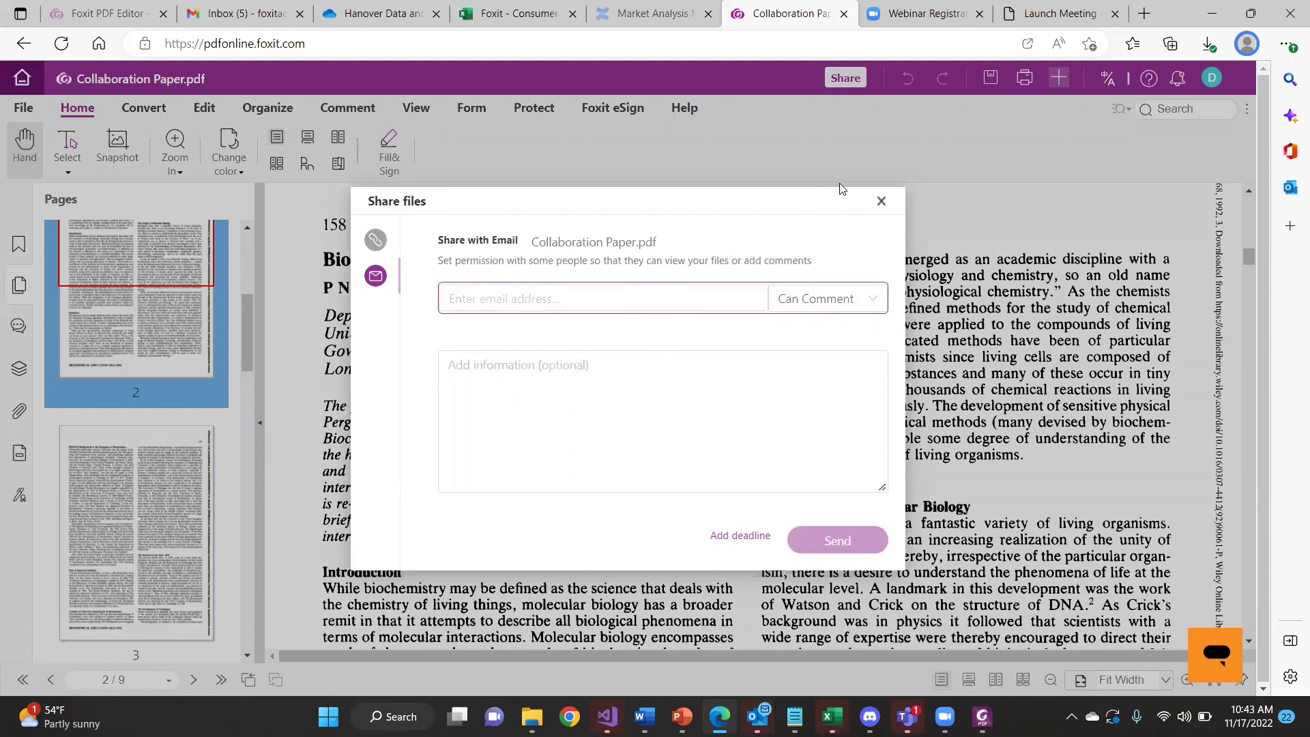
{"action": "left_click", "coordinate": [916, 587]}
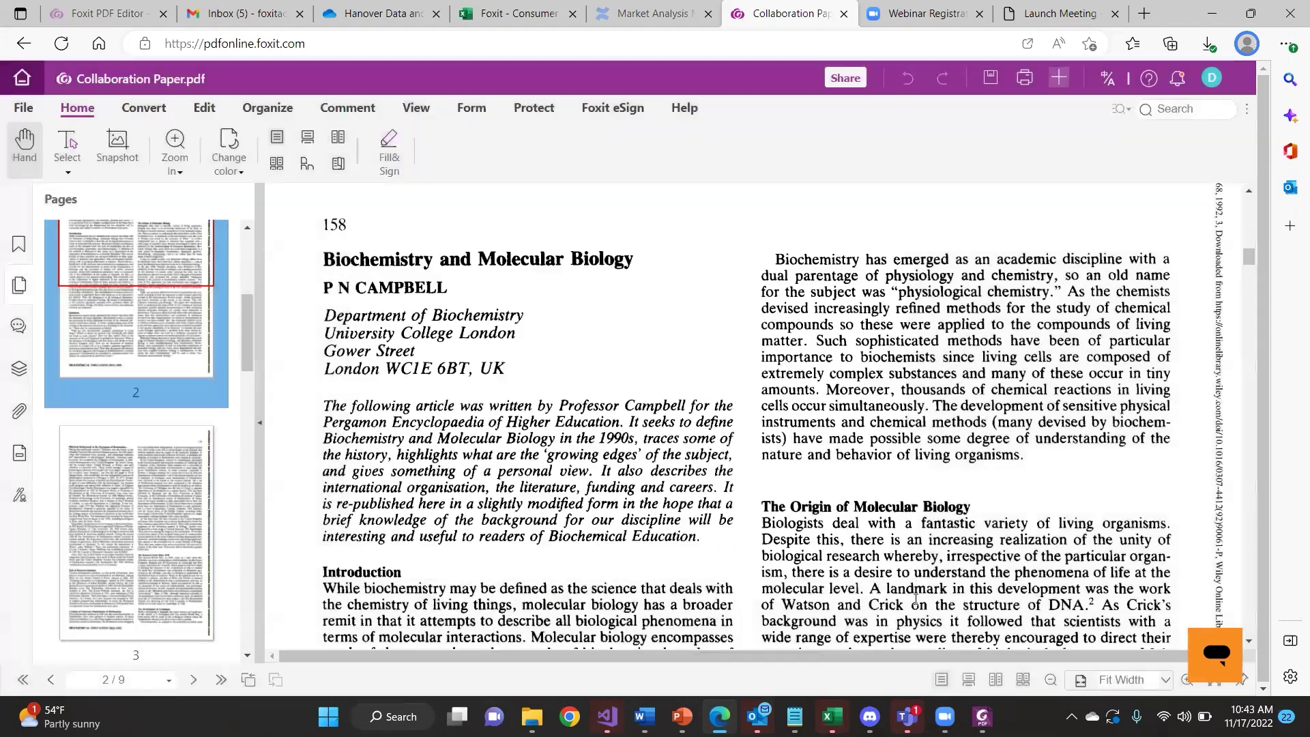
Switch to Microsoft Teams and open the shared Collaboration Paper link posted in the EDBU US Scrum chat
{"action": "left_click", "coordinate": [907, 717]}
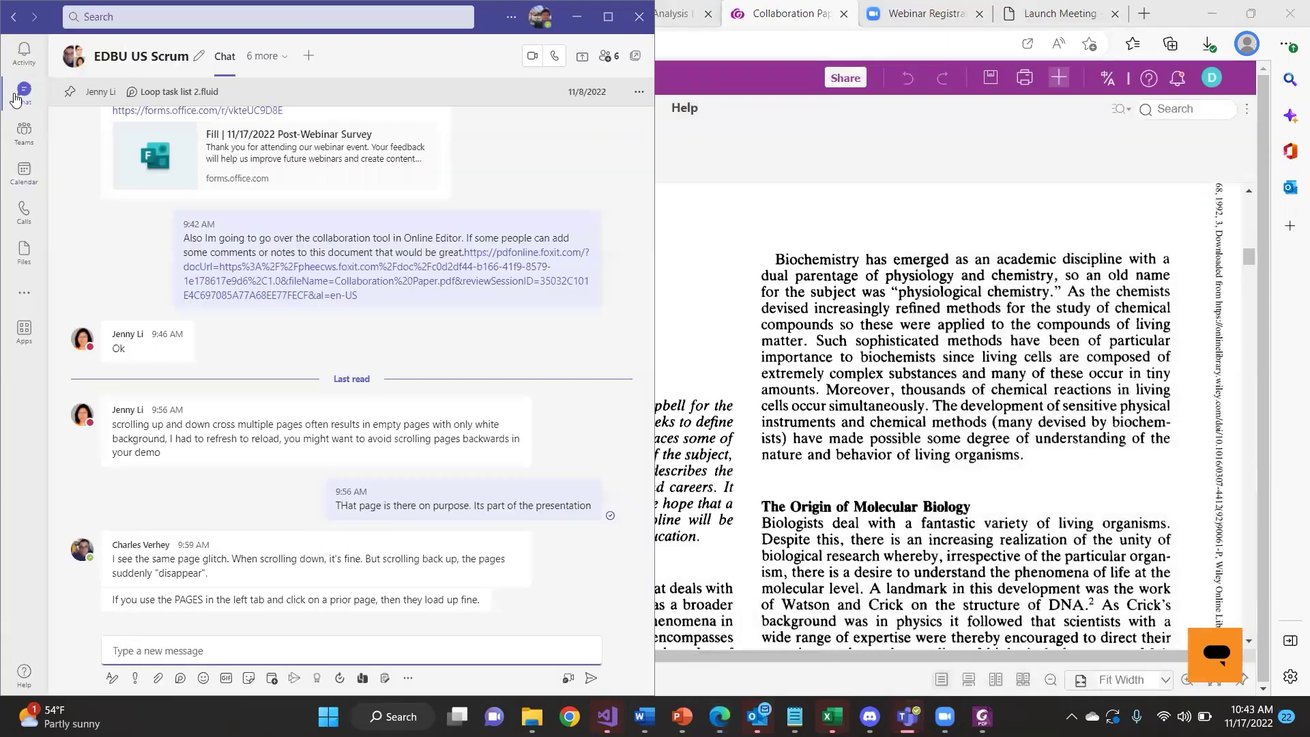
{"action": "left_click", "coordinate": [36, 177]}
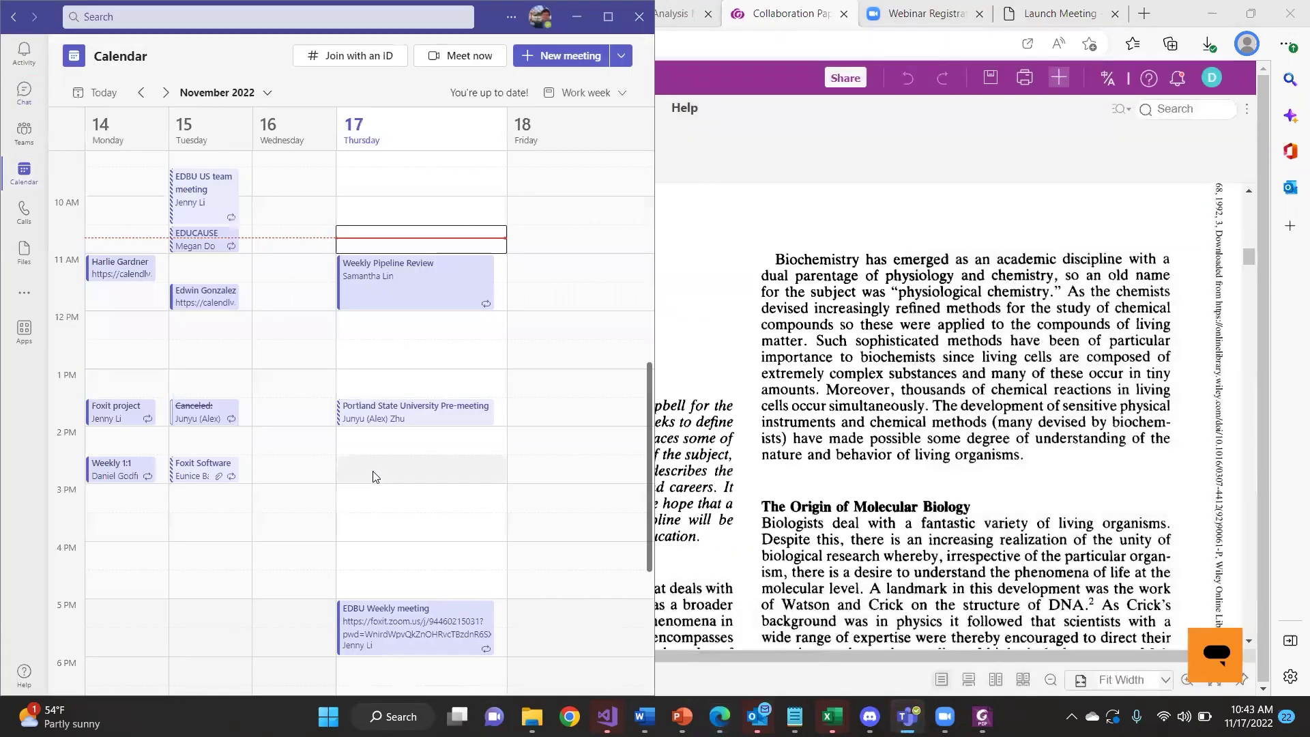
{"action": "left_click", "coordinate": [24, 94]}
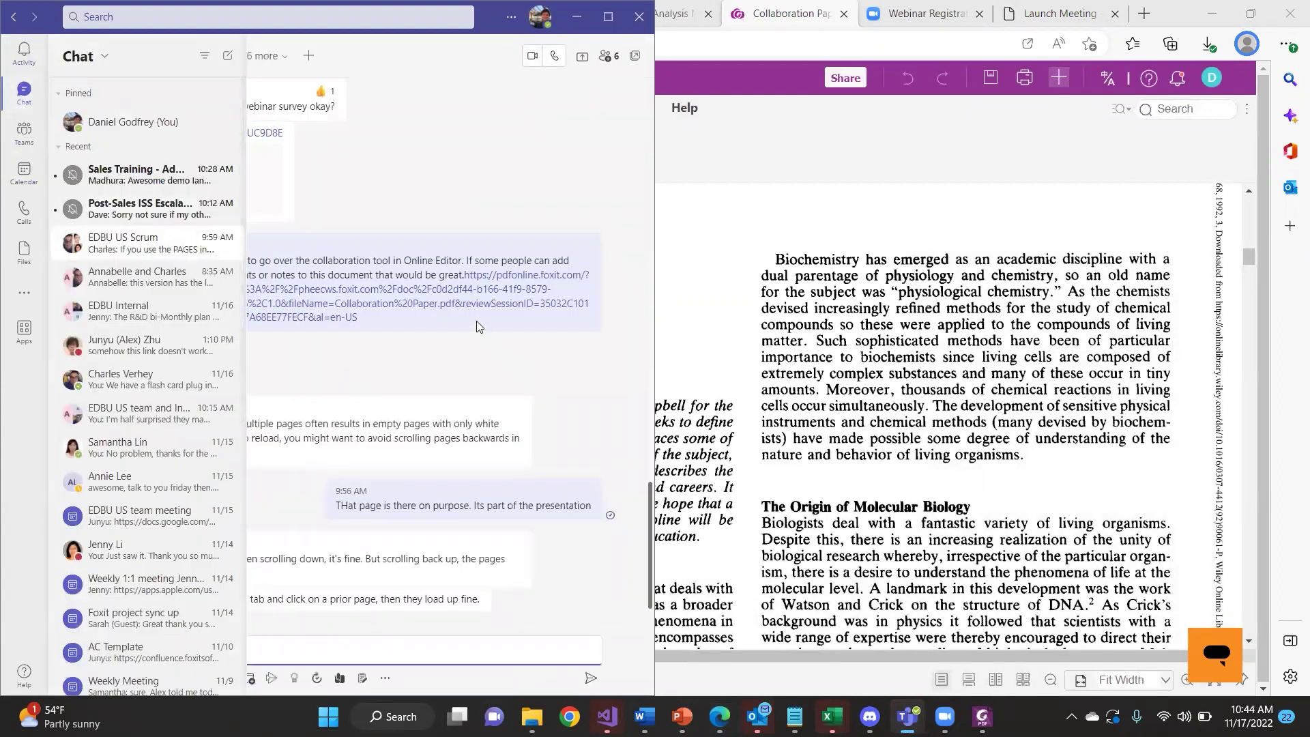
{"action": "left_click", "coordinate": [468, 303]}
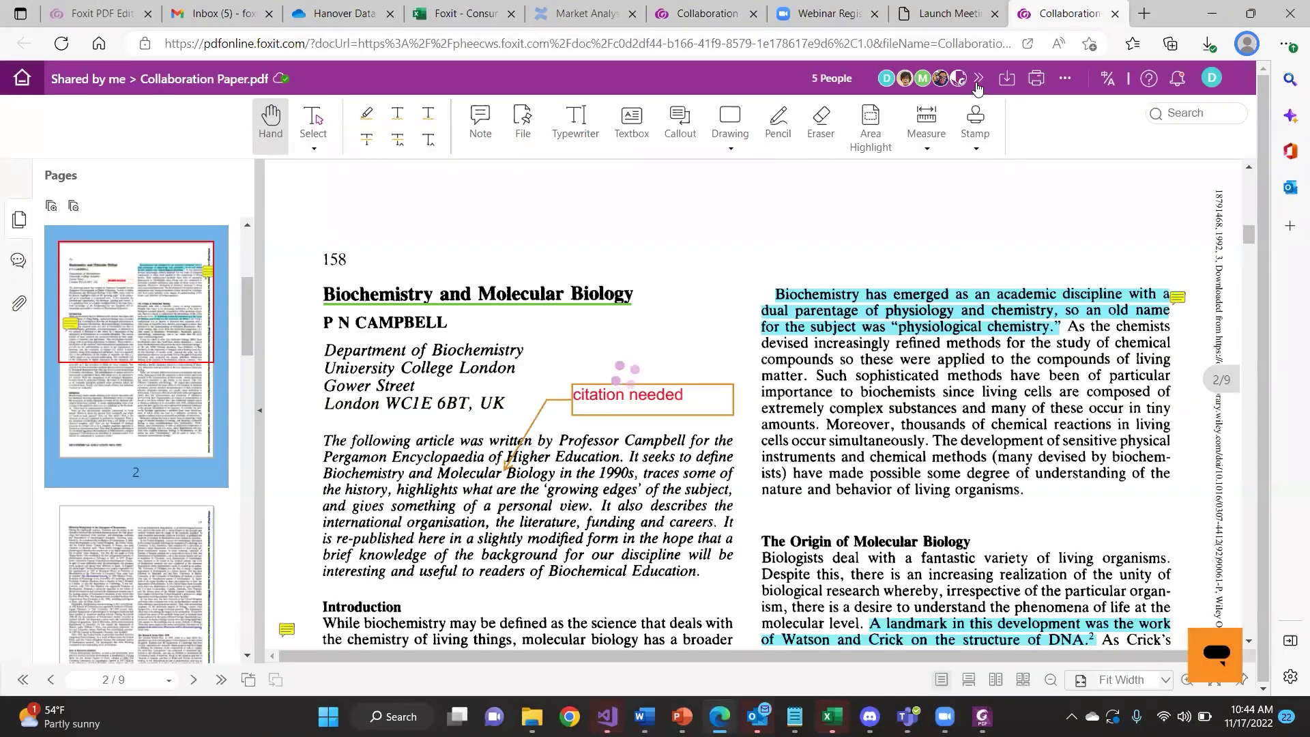
Look through the full list of people collaborating on the shared paper, including their permissions, and close it
{"action": "left_click", "coordinate": [976, 83]}
{"action": "scroll", "coordinate": [966, 175], "scroll_direction": "down", "scroll_amount": 2}
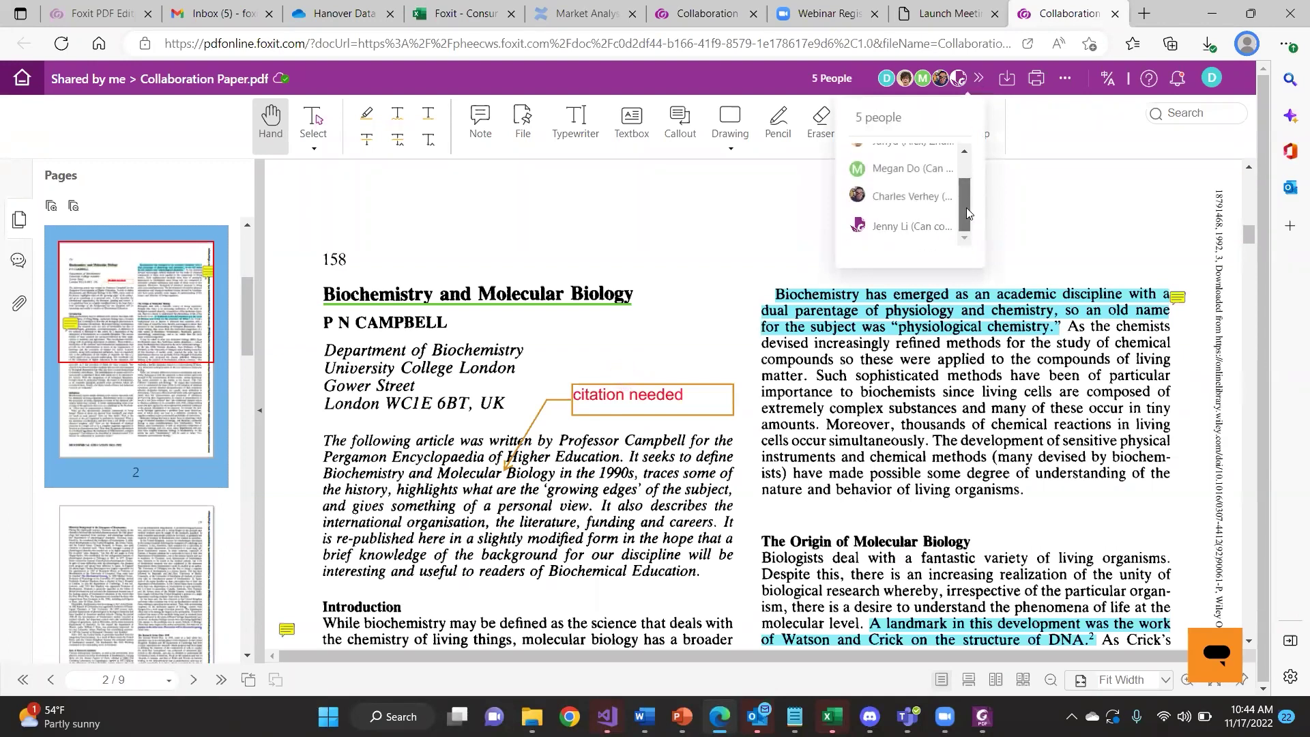
{"action": "scroll", "coordinate": [964, 176], "scroll_direction": "up", "scroll_amount": 2}
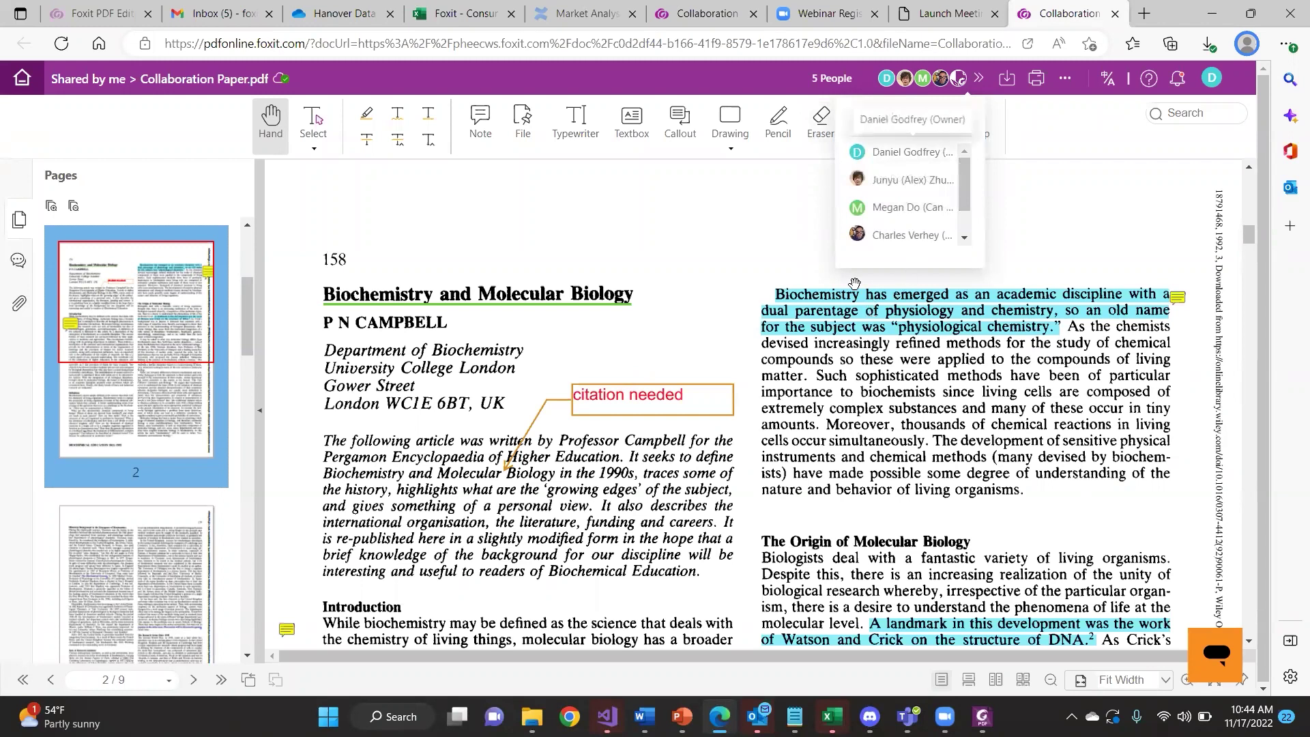
{"action": "left_click", "coordinate": [642, 292]}
Review the collaborators' highlights, notes, callout and text replacement on pages 2 and 3 of the paper, and return to page 1
{"action": "scroll", "coordinate": [636, 302], "scroll_direction": "down", "scroll_amount": 1}
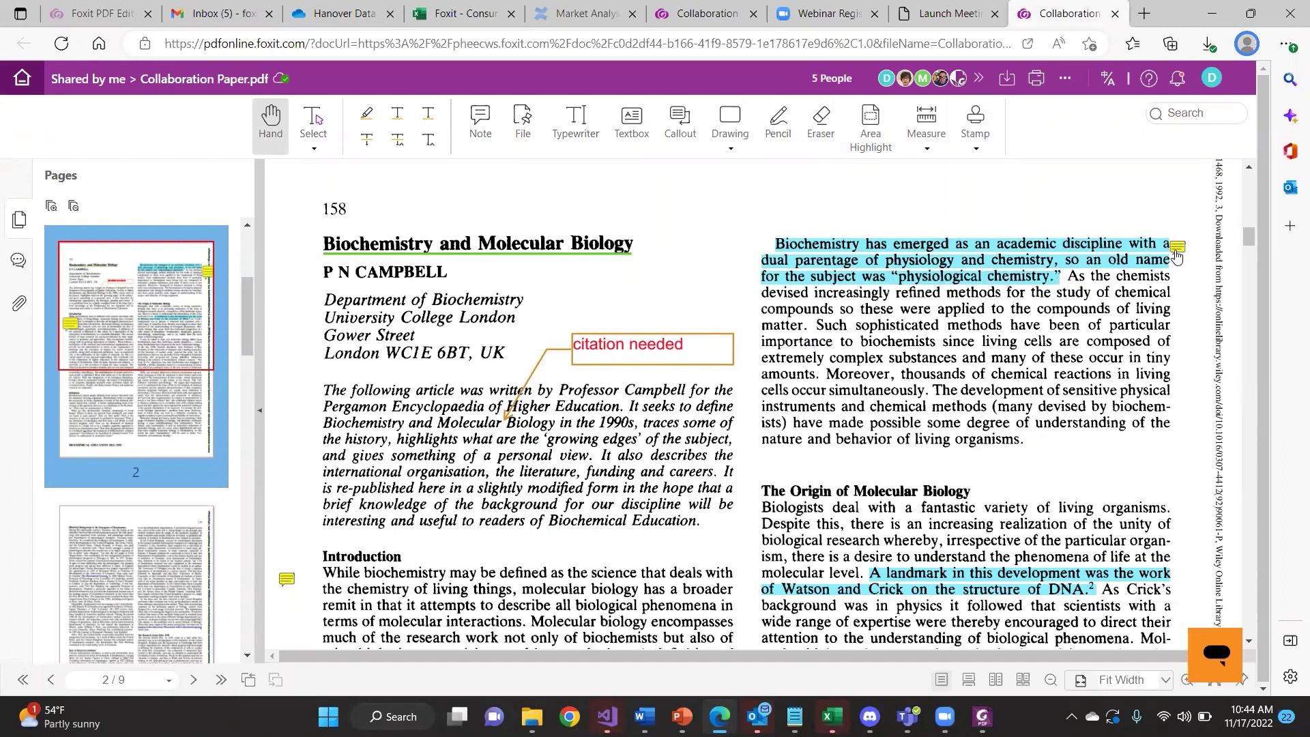
{"action": "mouse_move", "coordinate": [1177, 254]}
{"action": "scroll", "coordinate": [638, 427], "scroll_direction": "down", "scroll_amount": 2}
{"action": "scroll", "coordinate": [638, 426], "scroll_direction": "down", "scroll_amount": 2}
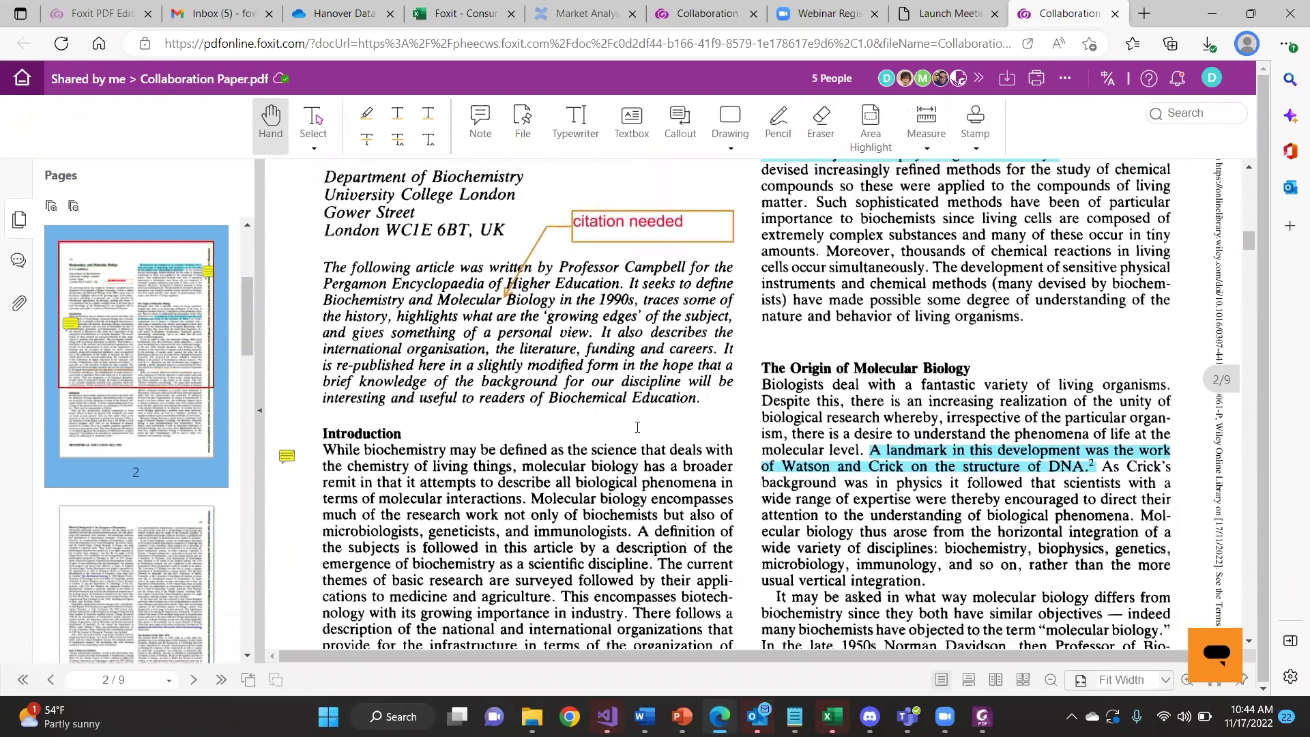
{"action": "scroll", "coordinate": [638, 426], "scroll_direction": "down", "scroll_amount": 2}
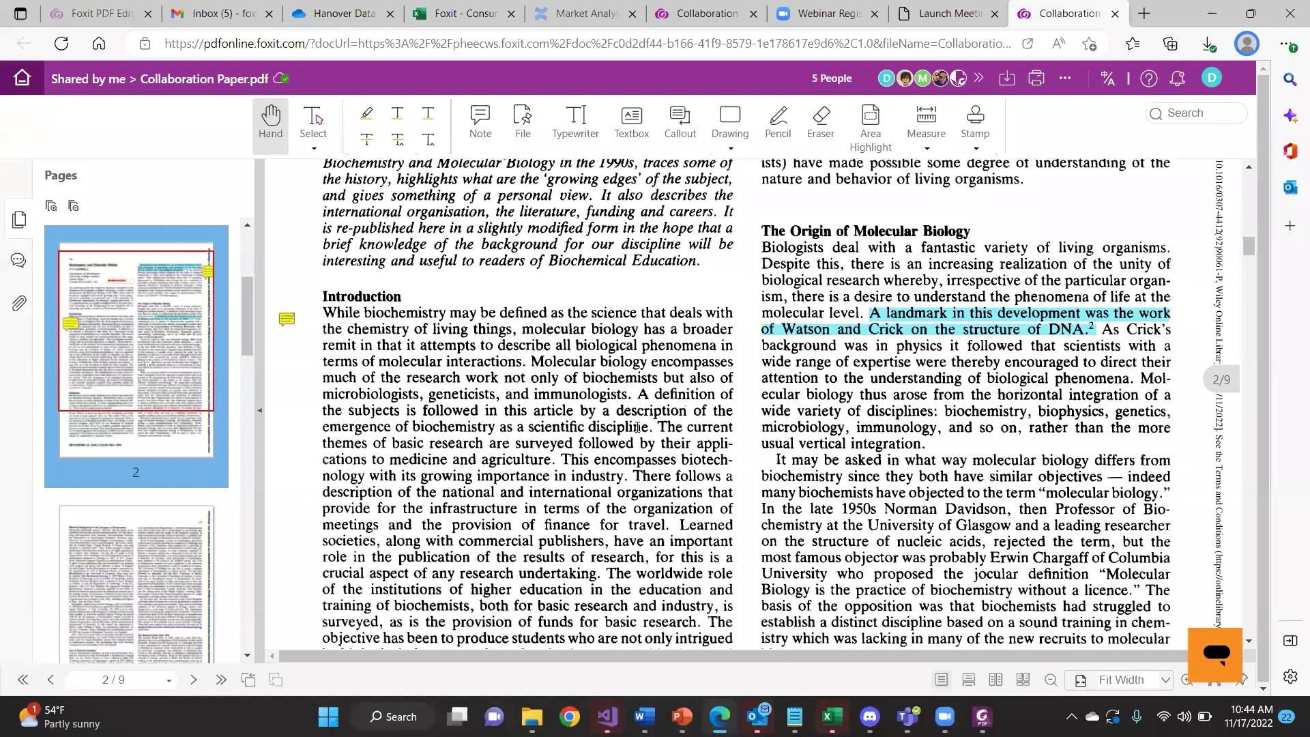
{"action": "scroll", "coordinate": [638, 427], "scroll_direction": "down", "scroll_amount": 1}
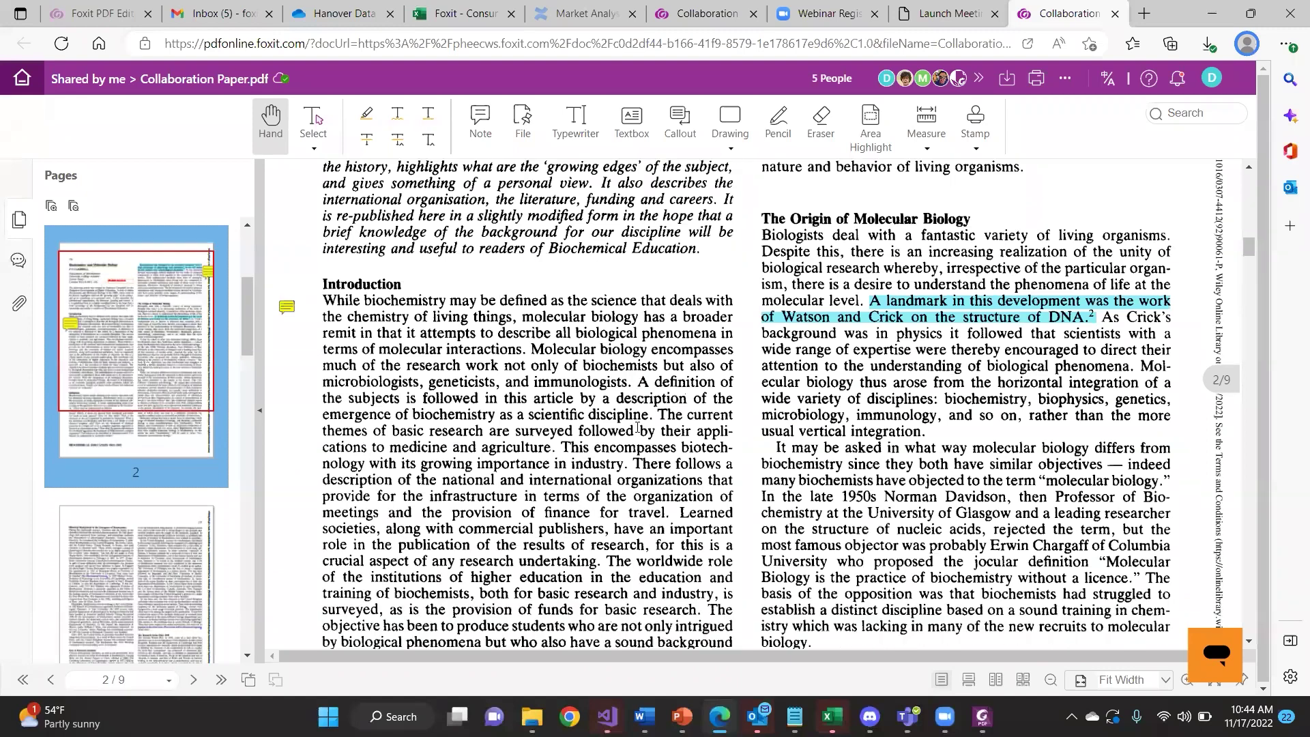
{"action": "scroll", "coordinate": [638, 427], "scroll_direction": "down", "scroll_amount": 10}
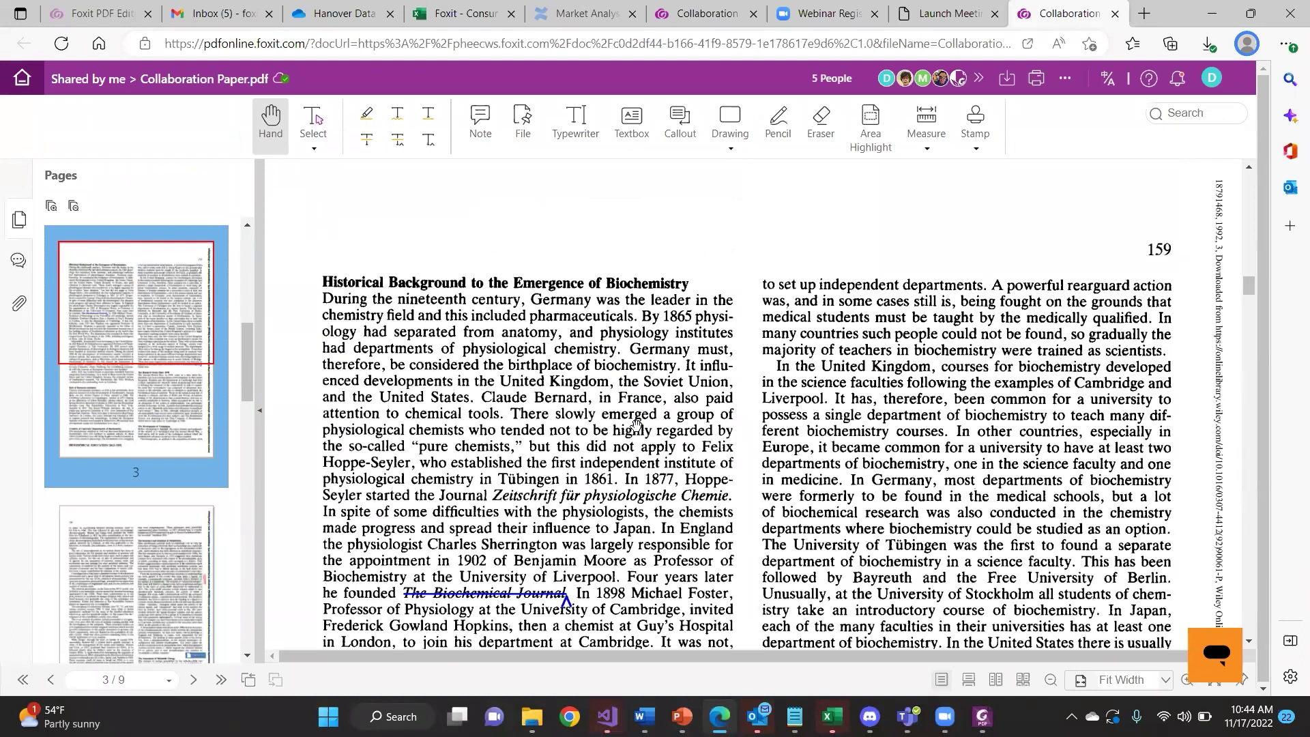
{"action": "scroll", "coordinate": [584, 522], "scroll_direction": "down", "scroll_amount": 1}
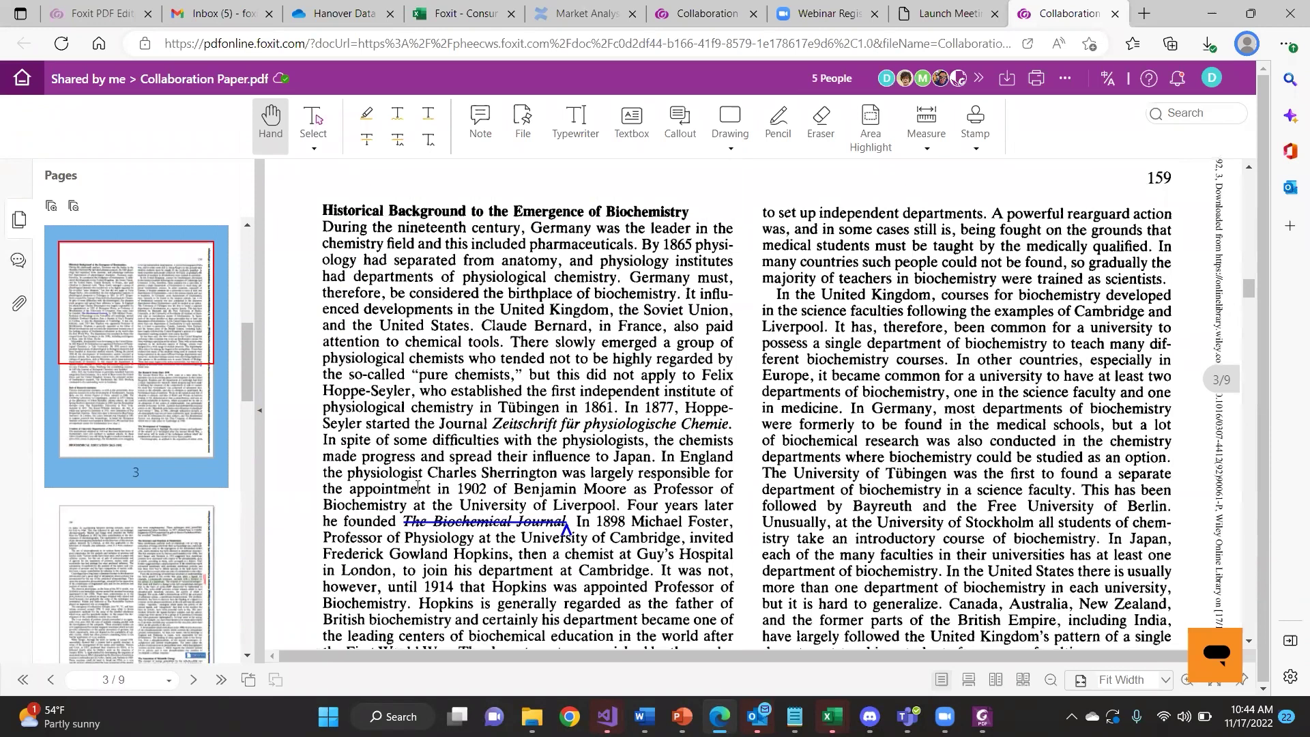
{"action": "scroll", "coordinate": [639, 544], "scroll_direction": "down", "scroll_amount": 2}
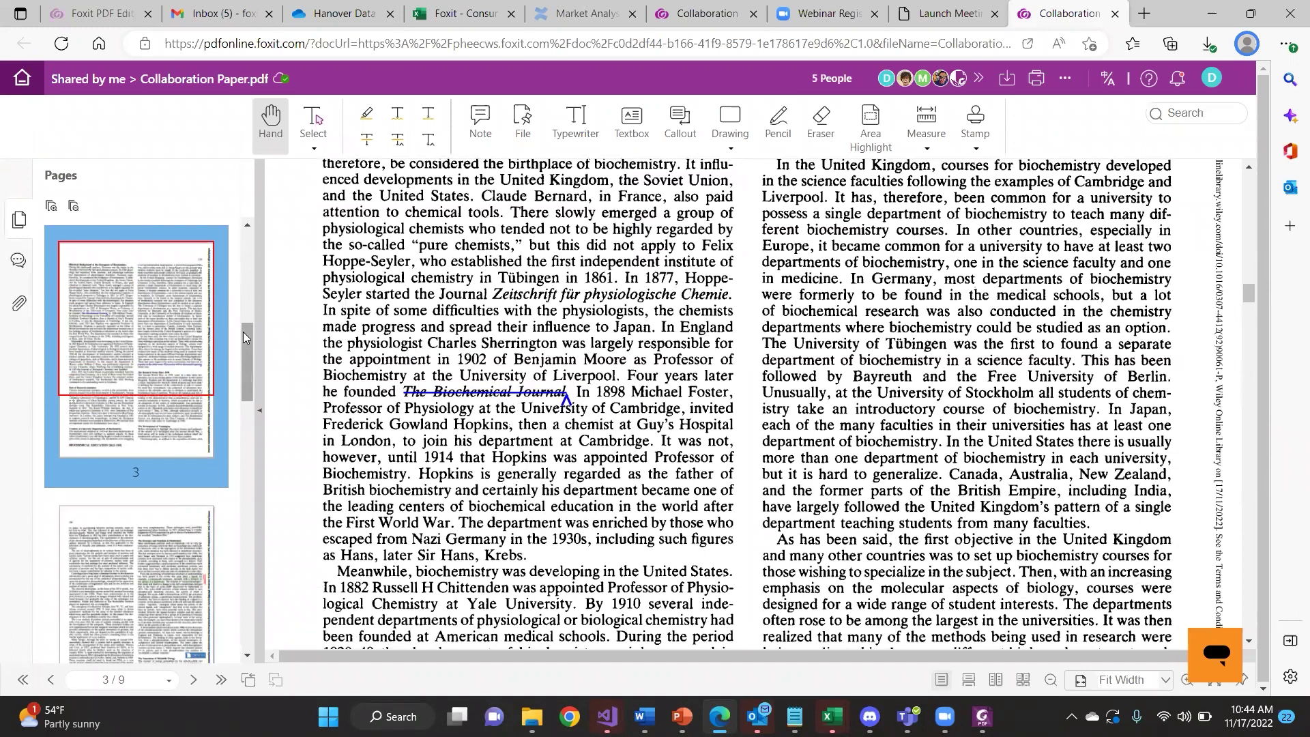
{"action": "left_click_drag", "start_coordinate": [246, 337], "coordinate": [246, 246]}
{"action": "left_click", "coordinate": [164, 298]}
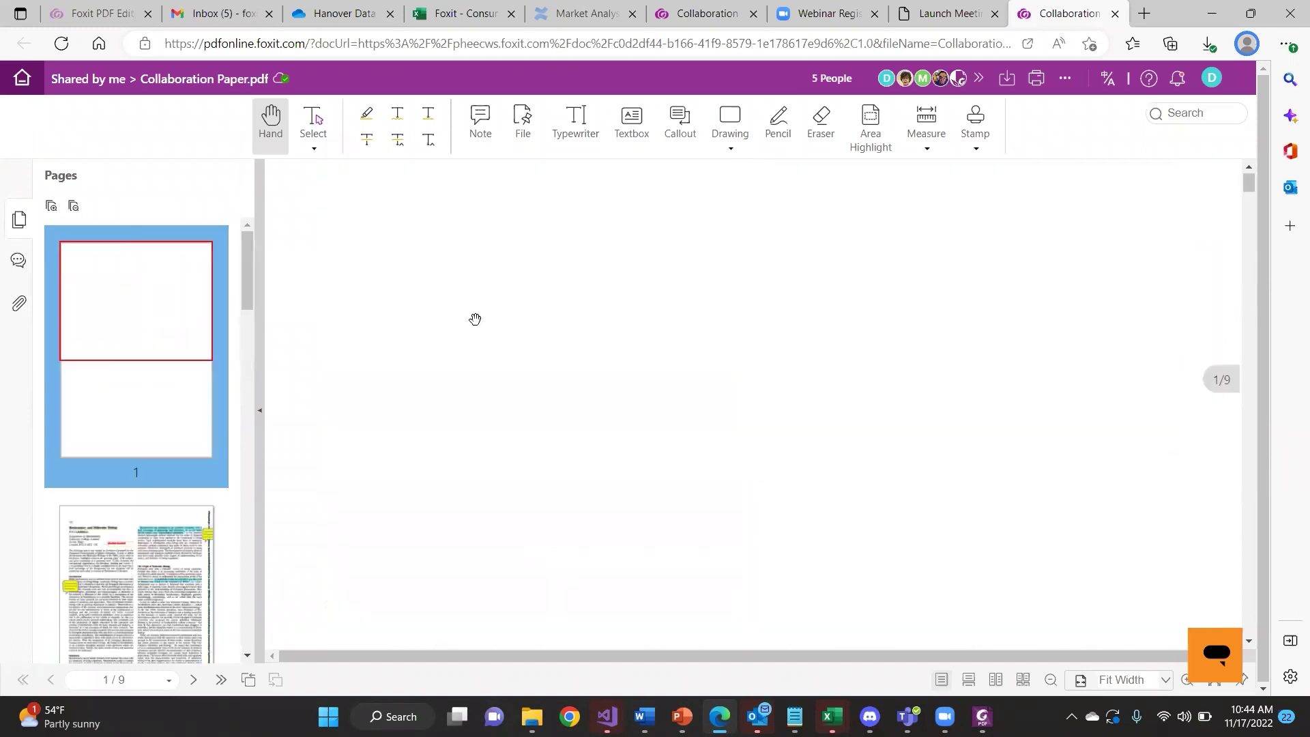